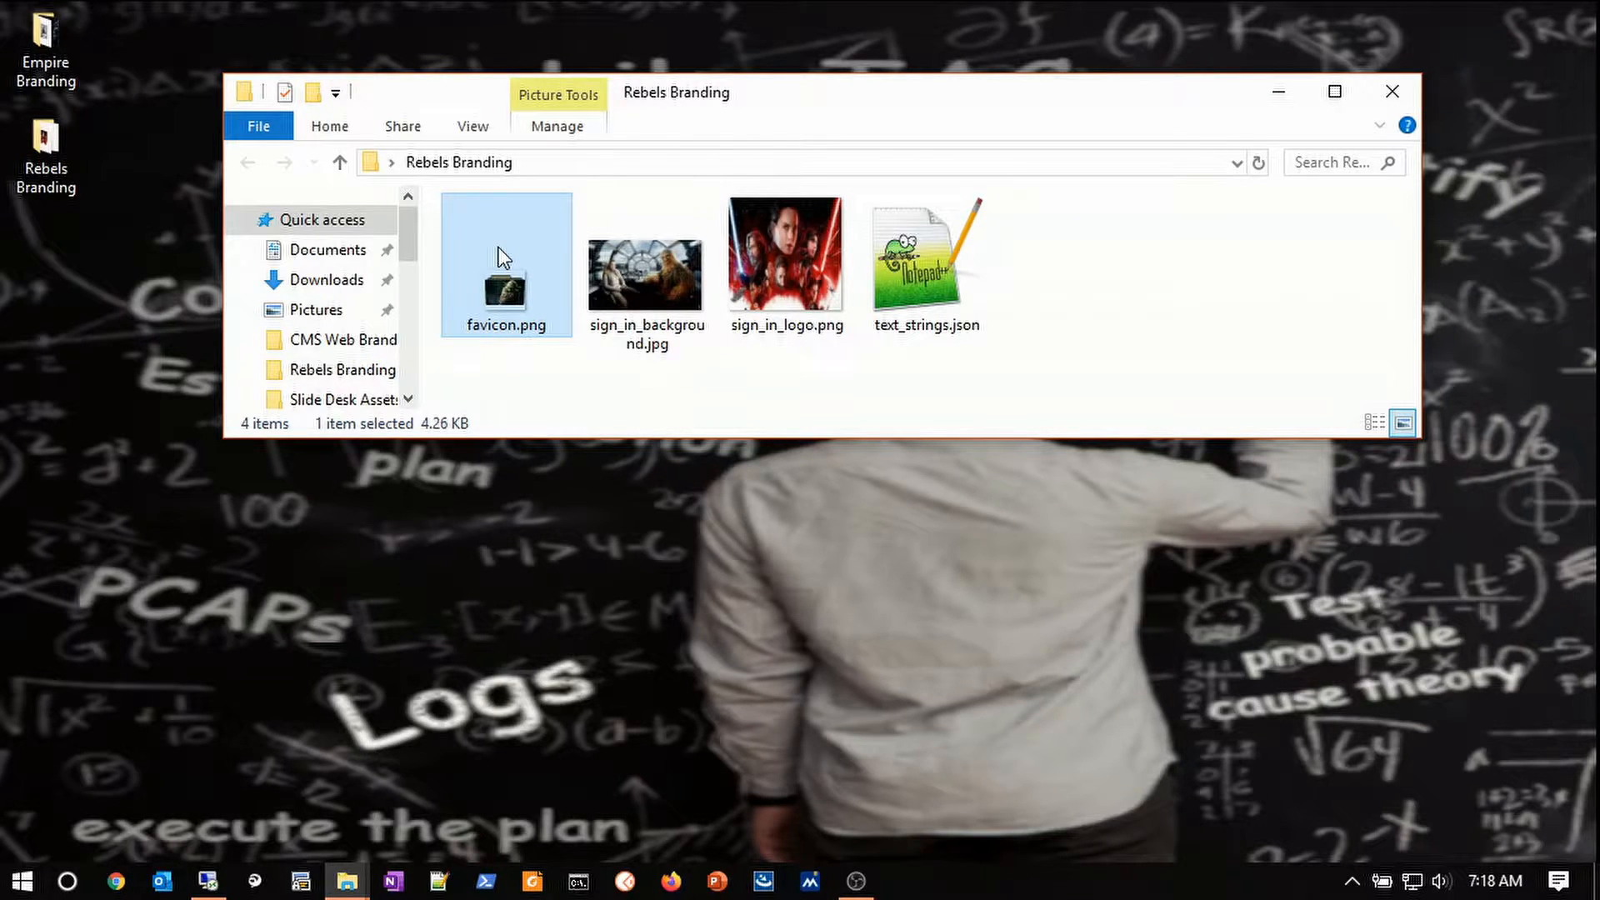
- Open the properties of favicon.png and check its dimensions, name and file size in the details
right_click(499, 246)
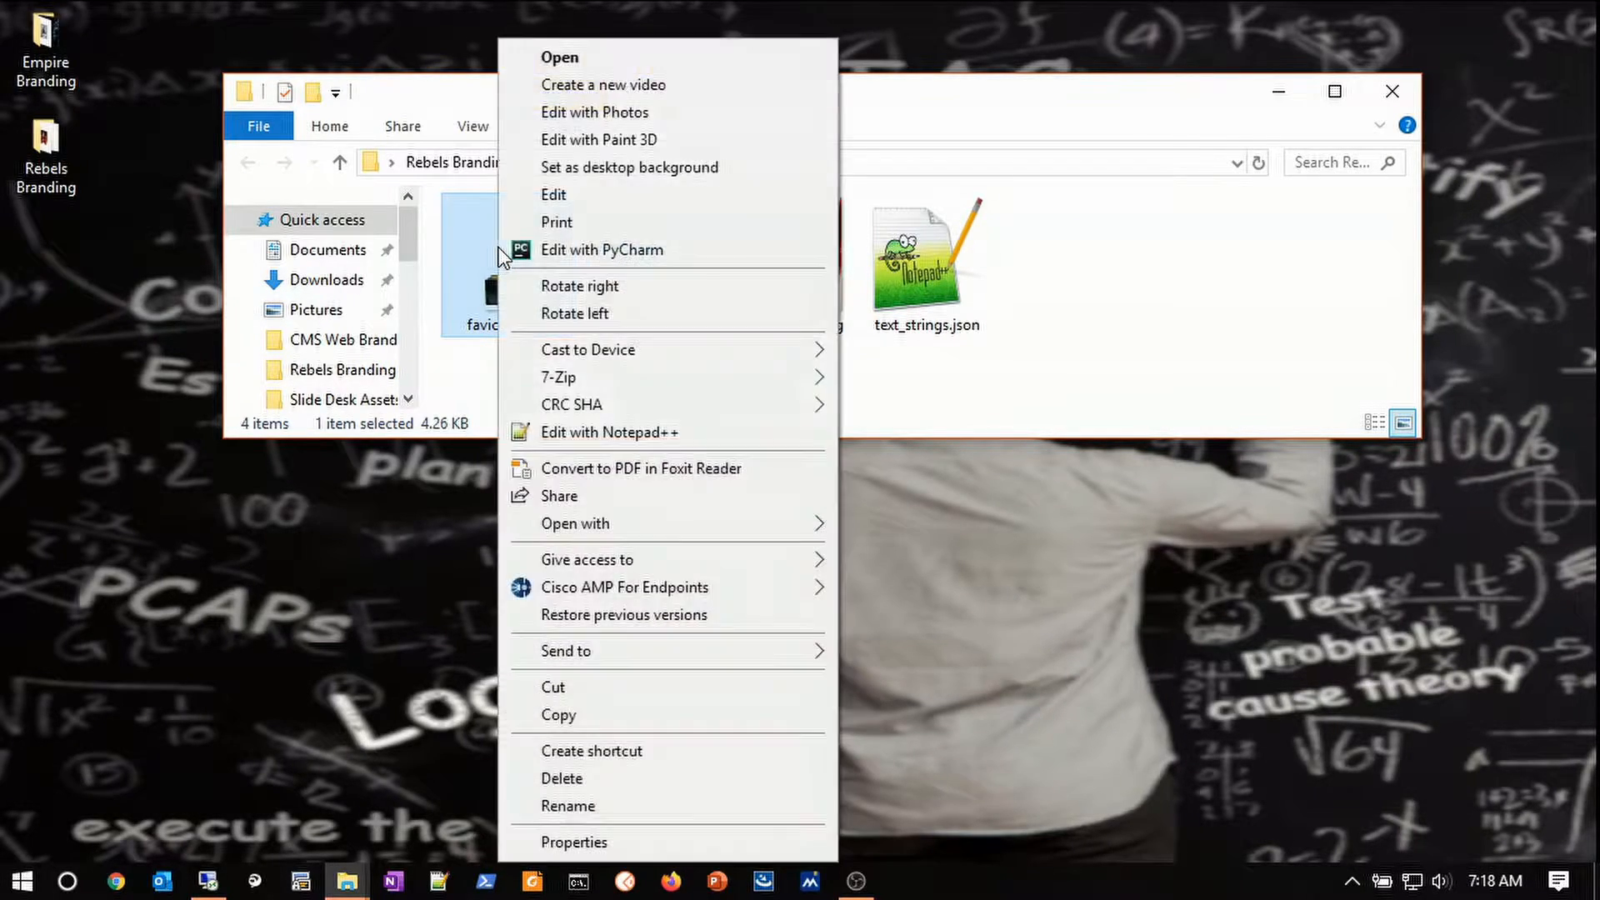
left_click(642, 840)
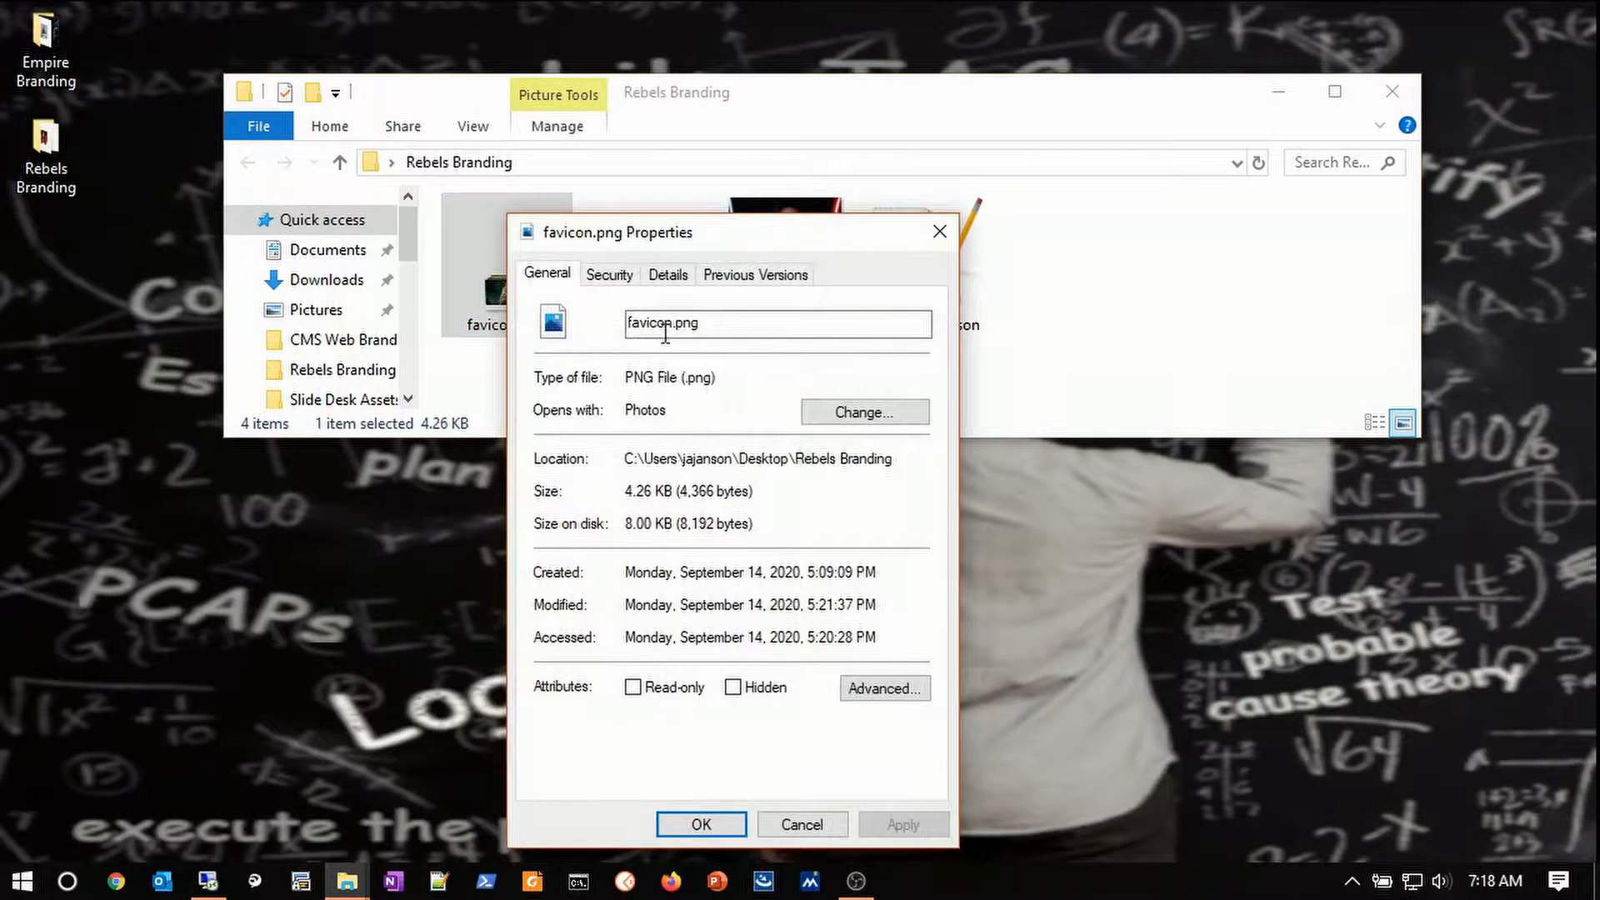
left_click(668, 276)
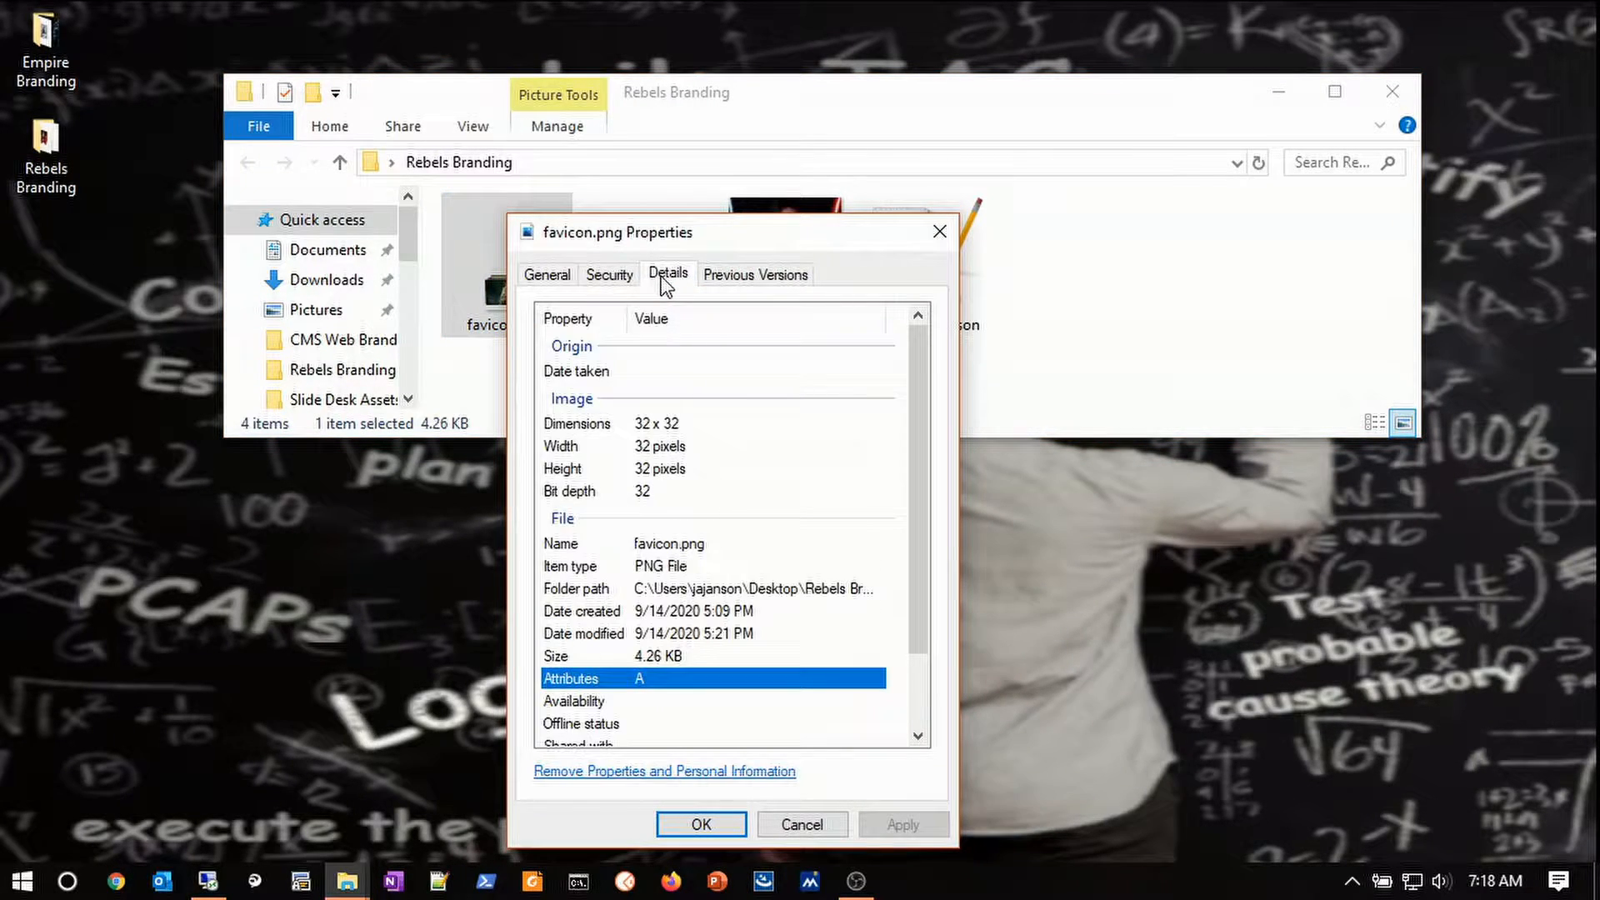
left_click(575, 425)
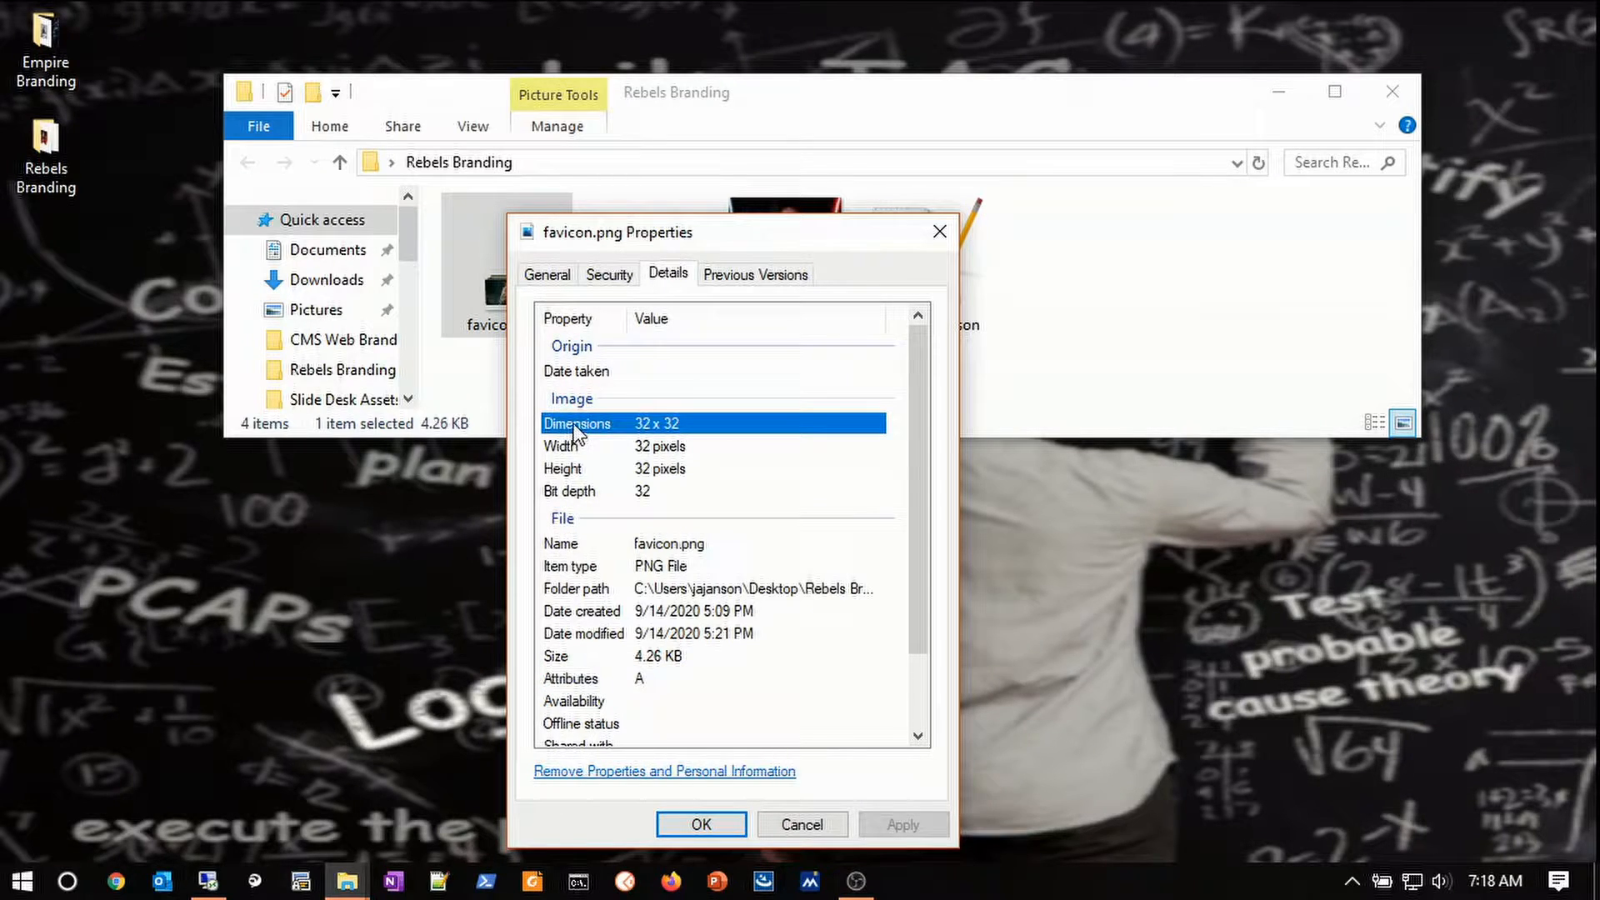
left_click(563, 545)
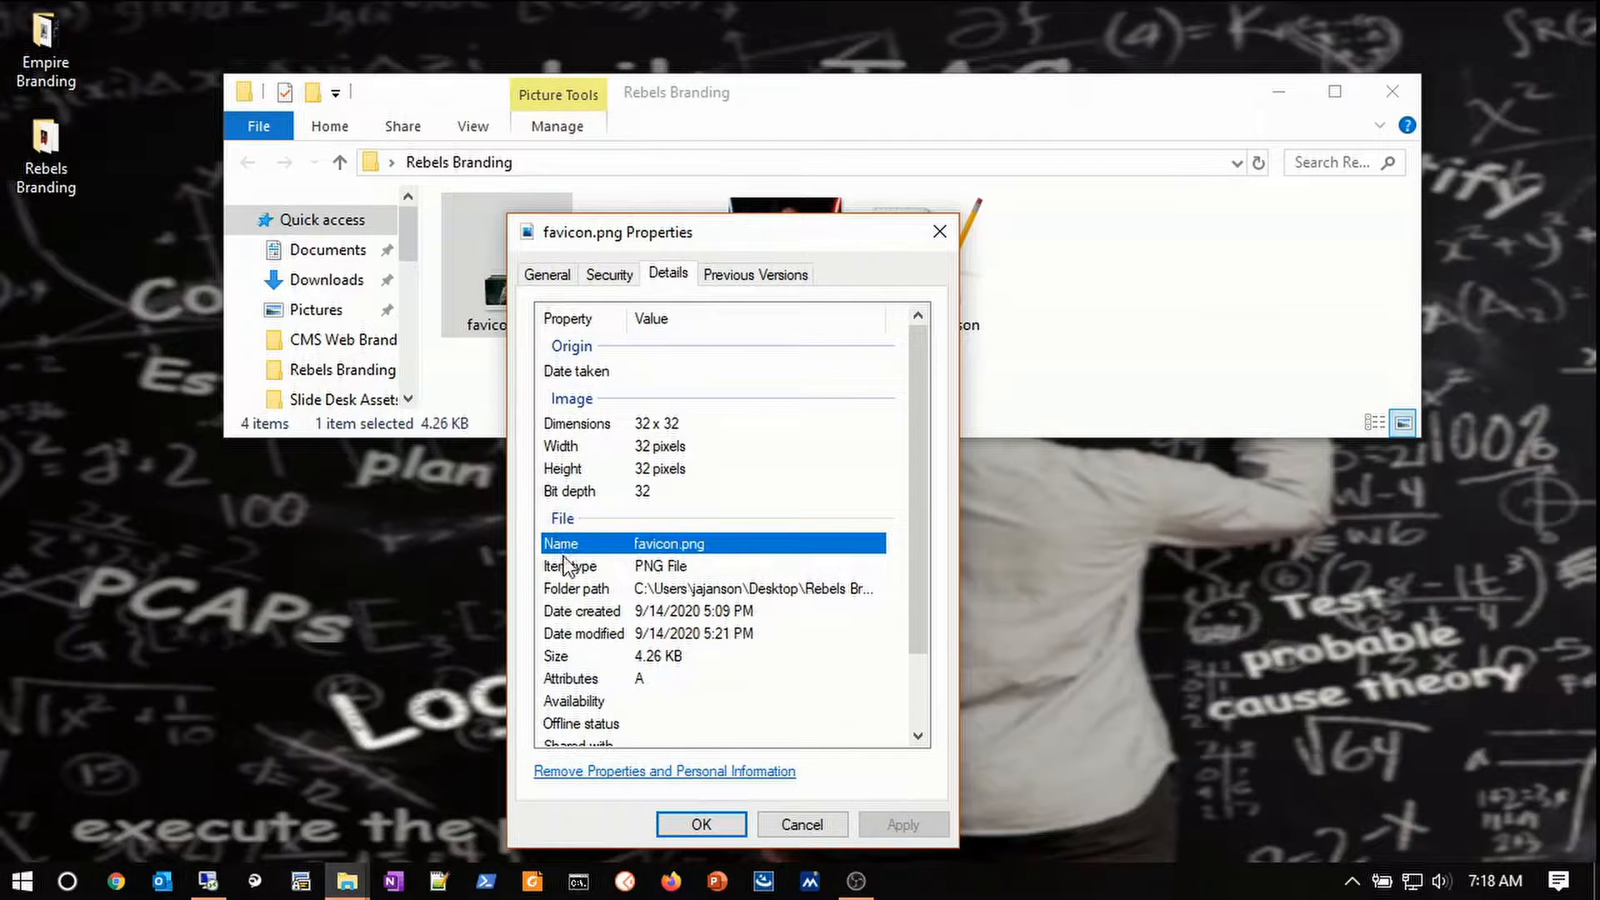
left_click(568, 656)
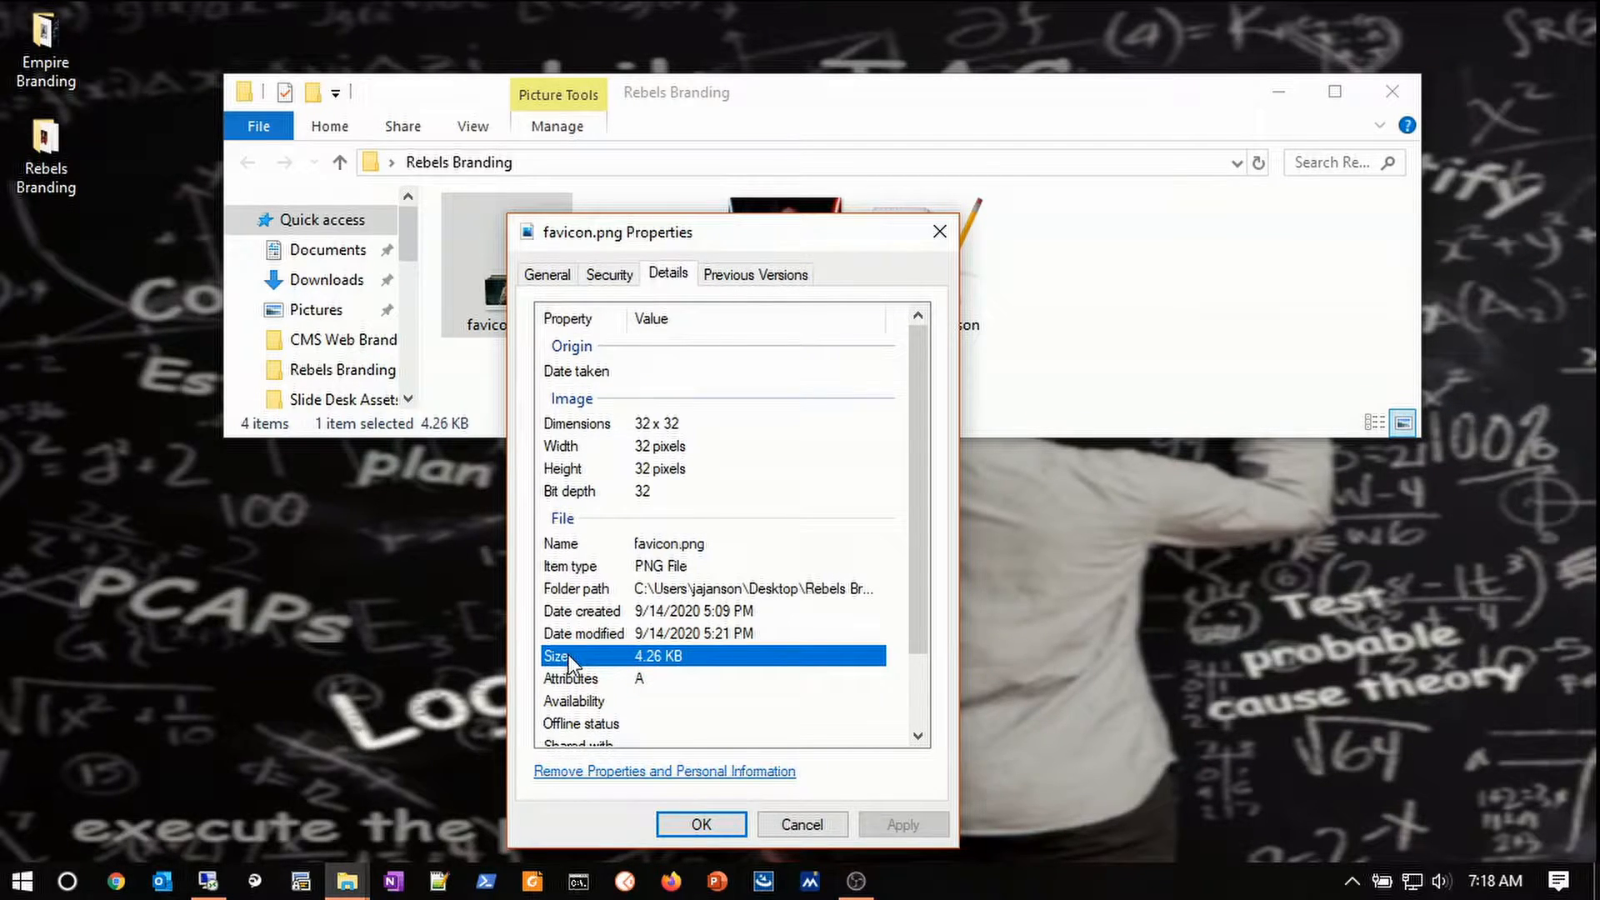
left_click(686, 827)
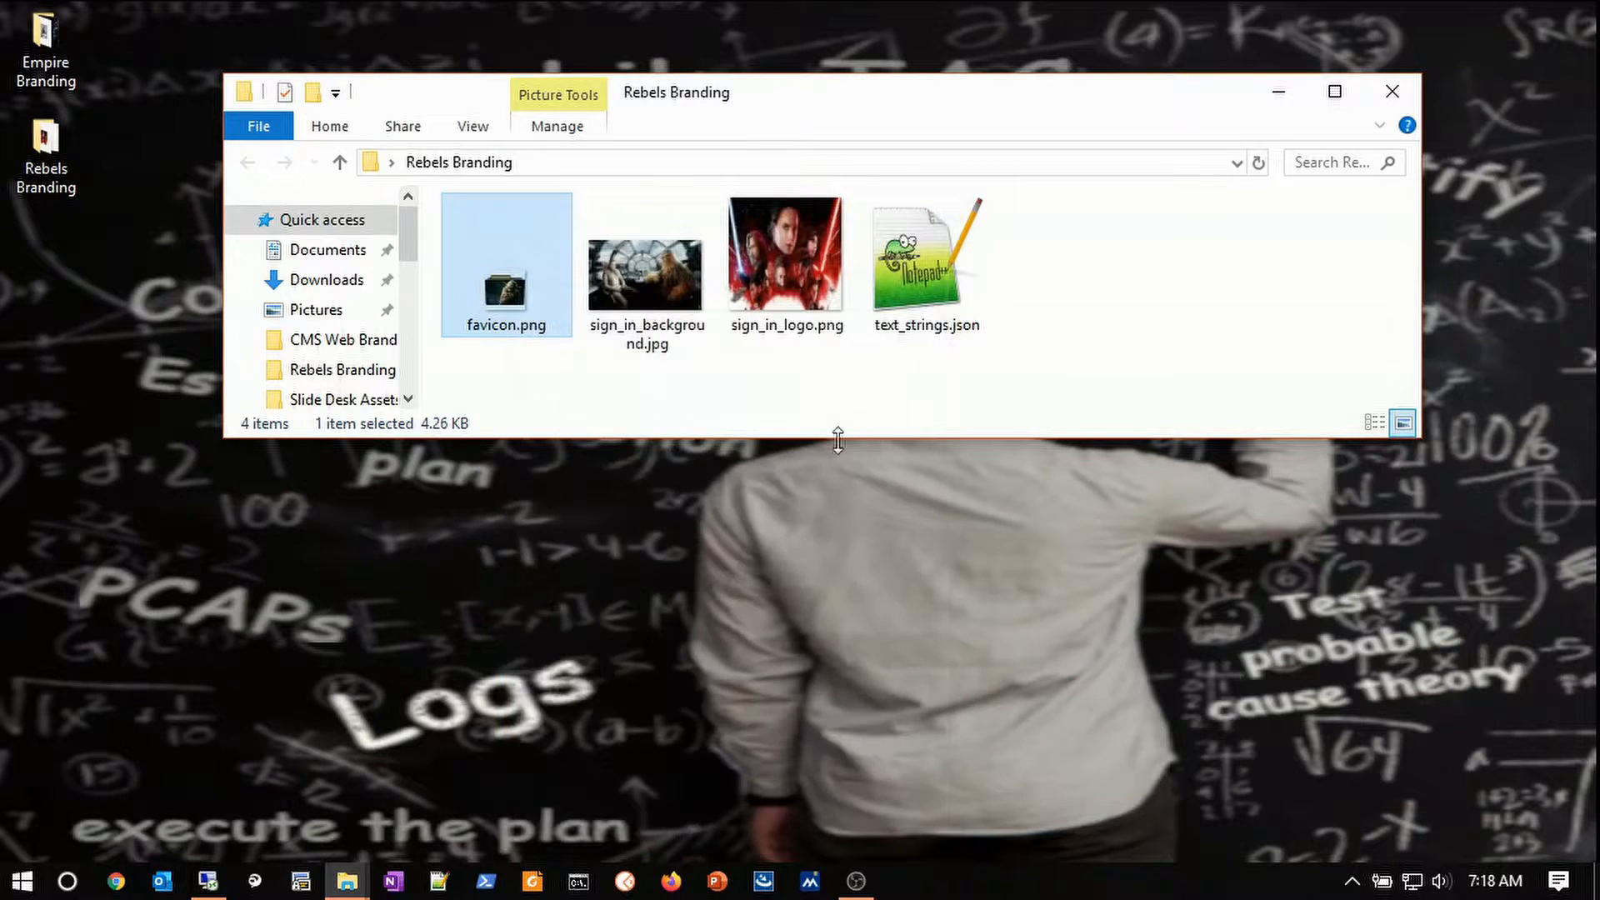
- Open text_strings.json from the Rebels Branding folder and check its brand text entries and encoding
mouse_move(918, 279)
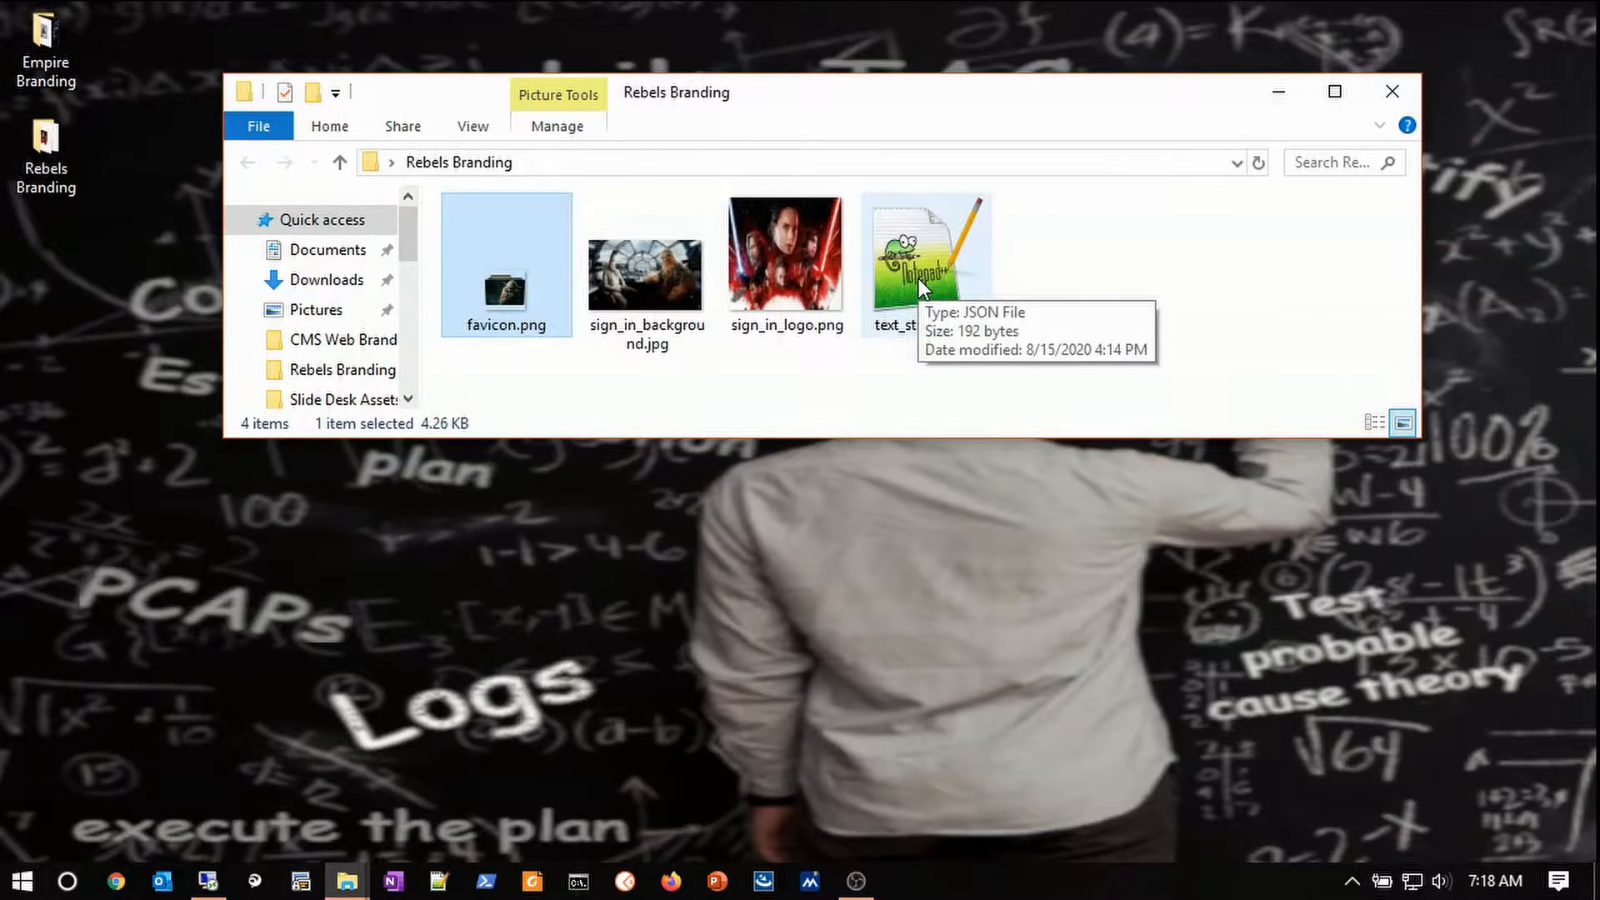
double_click(919, 278)
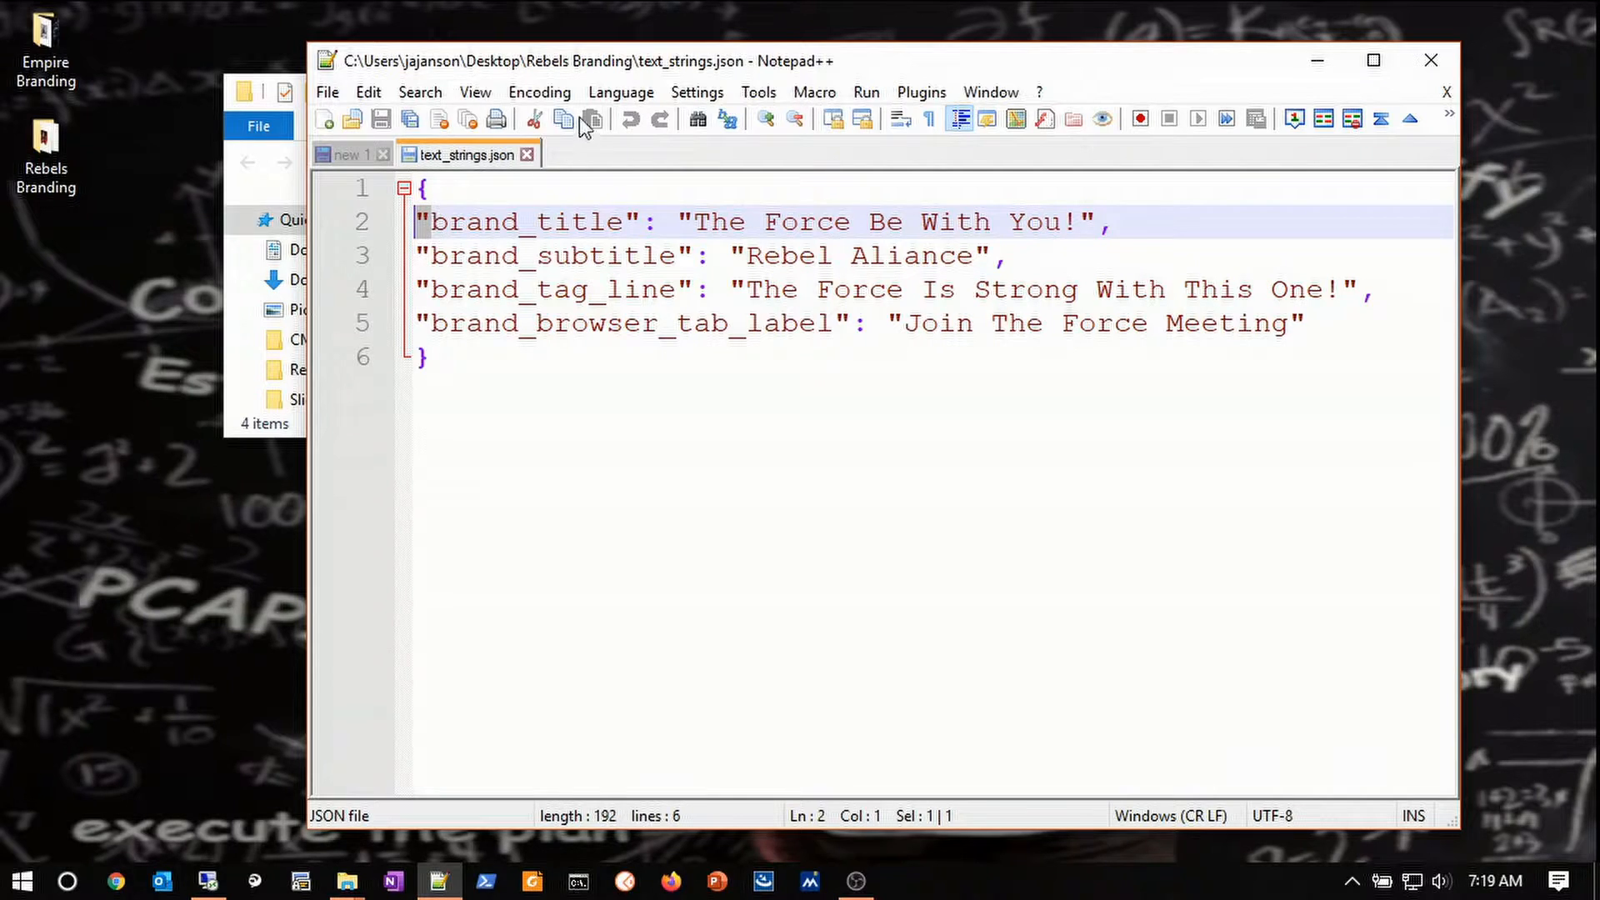
left_click(553, 96)
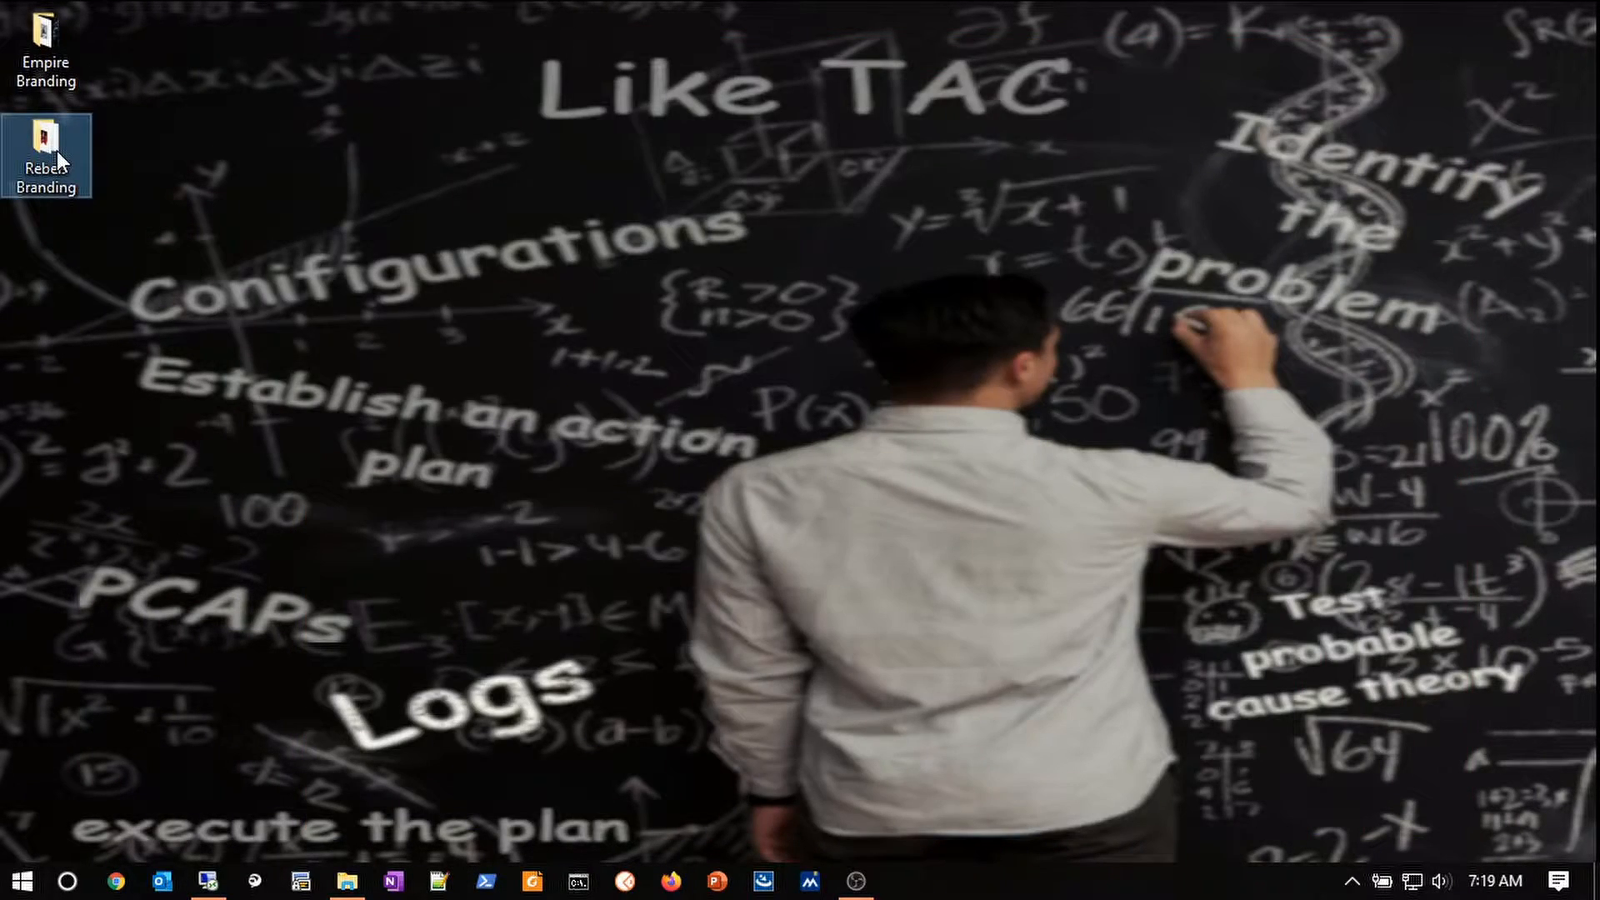
right_click(56, 152)
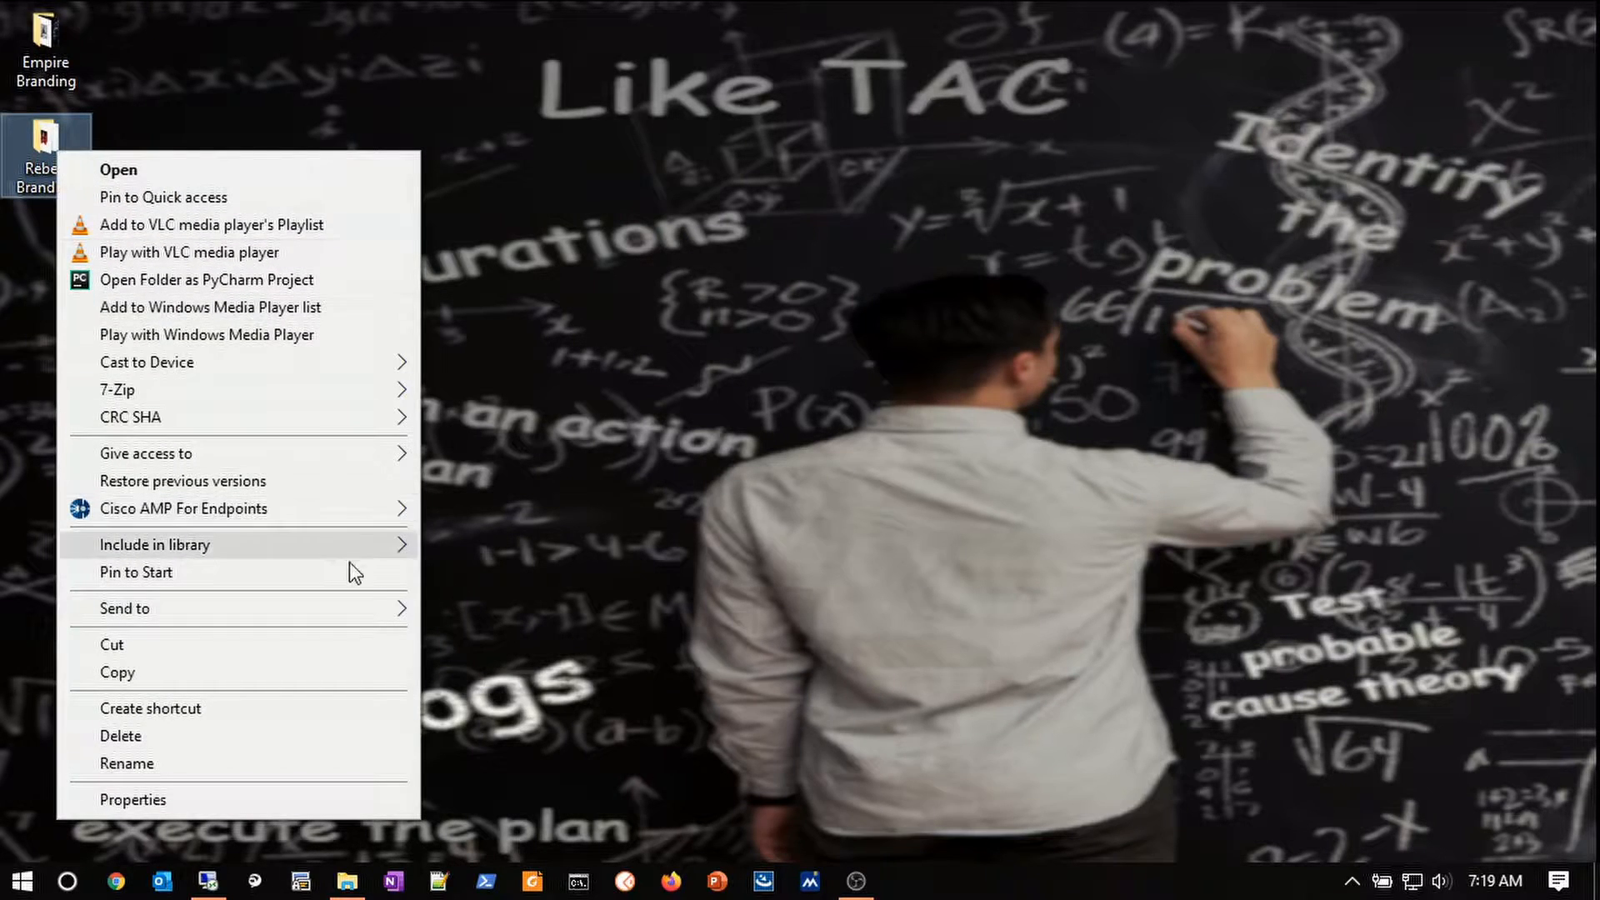
mouse_move(397, 615)
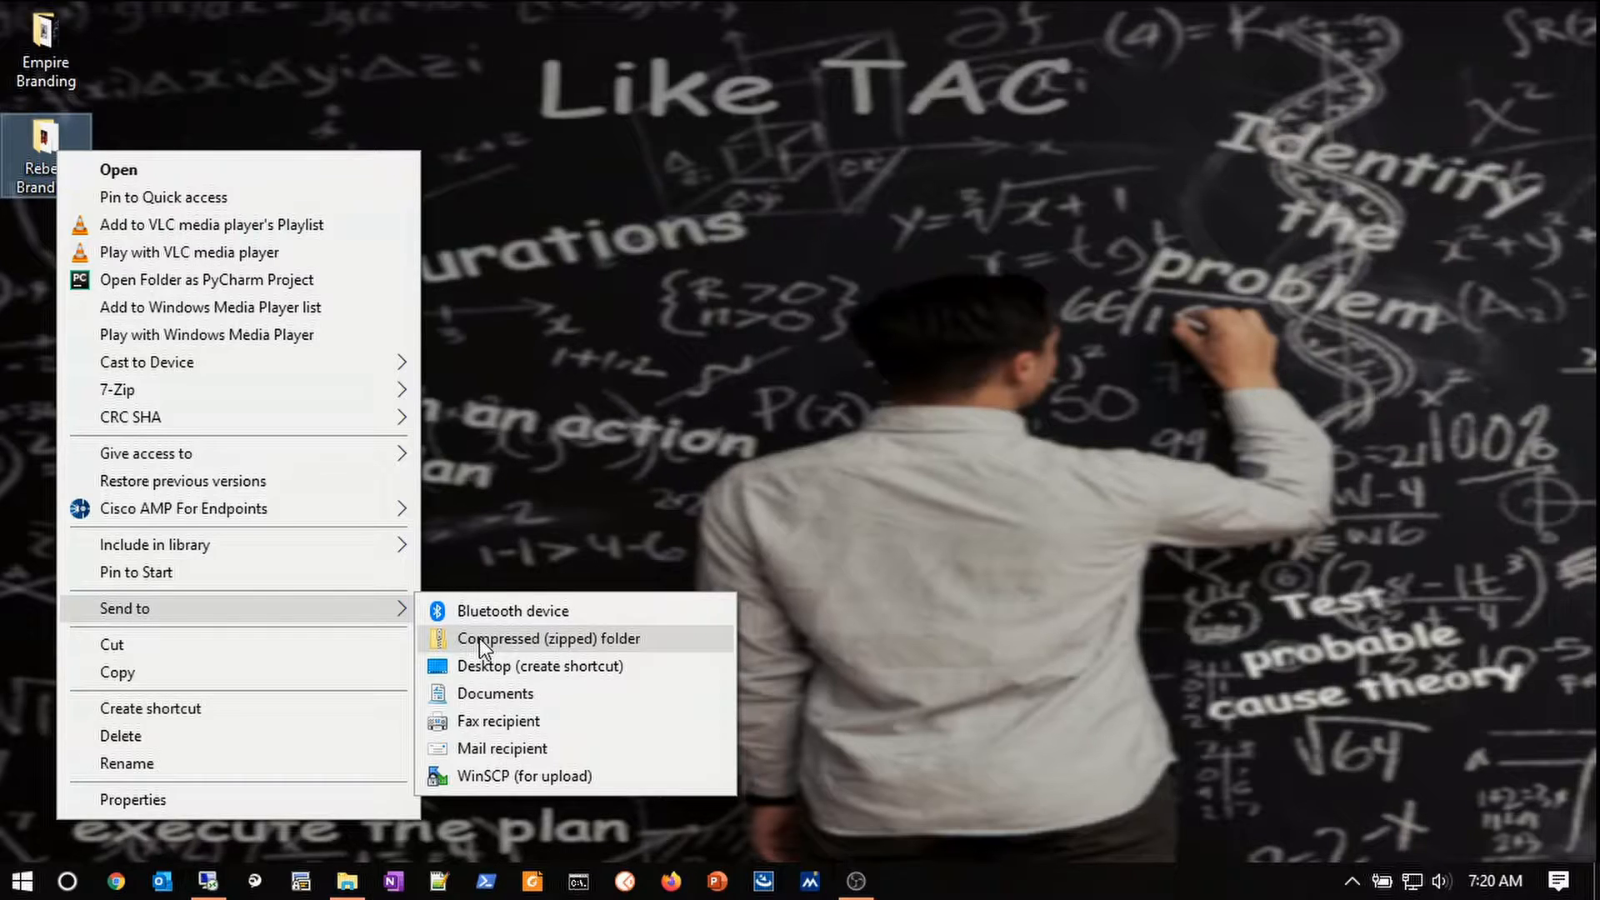
left_click(513, 438)
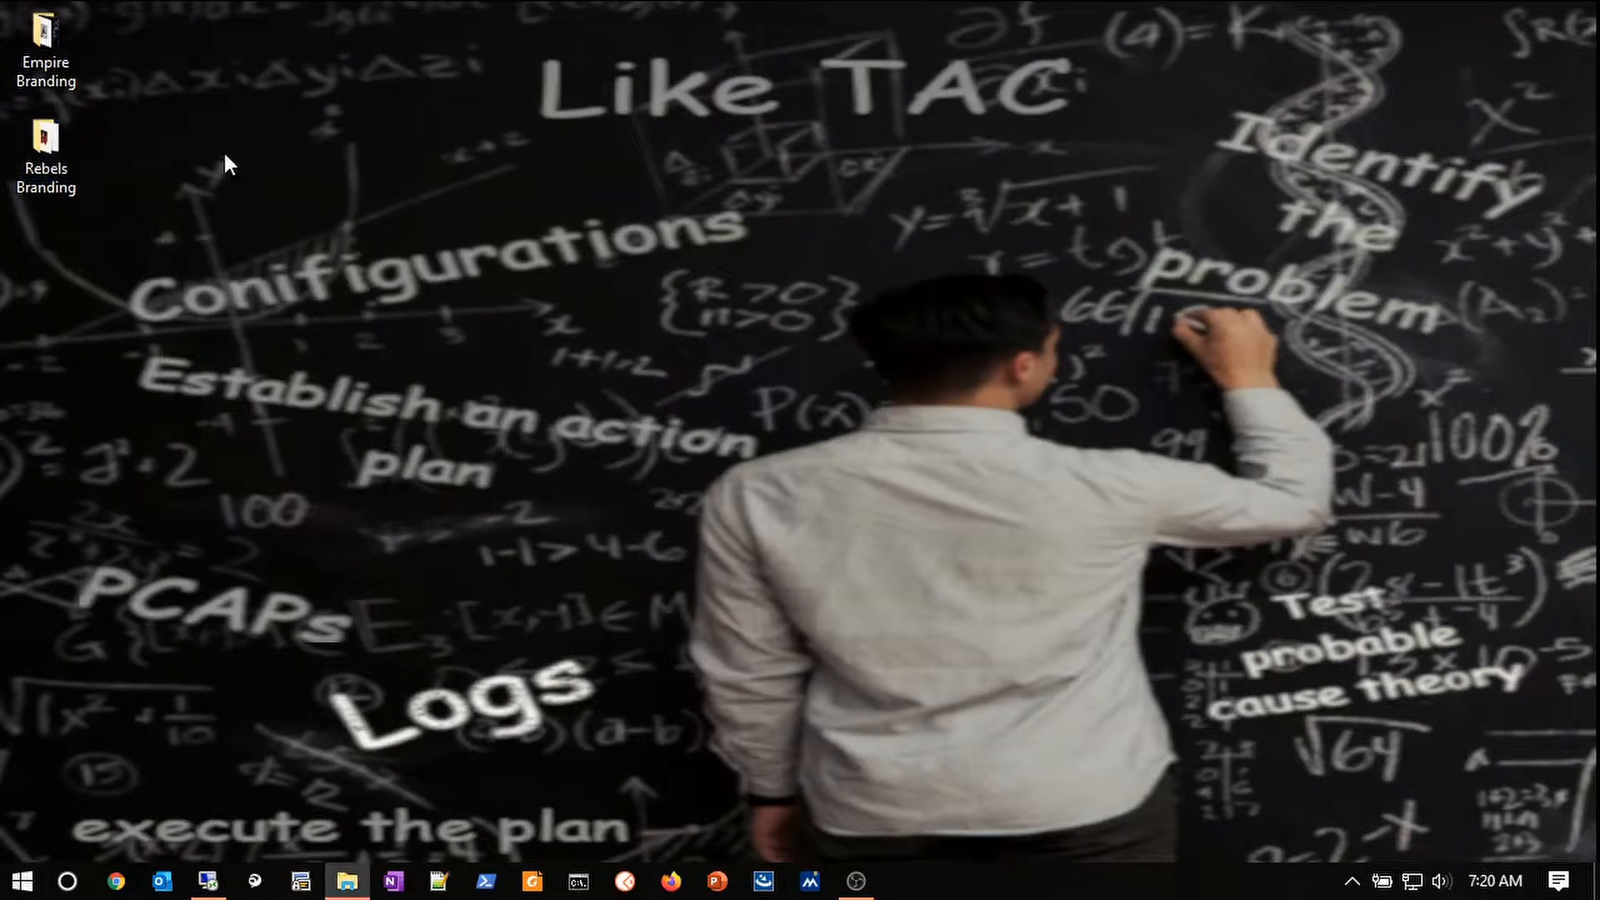
- Compress all four files inside the Rebels Branding folder into one zip archive named rebels.zip
double_click(47, 142)
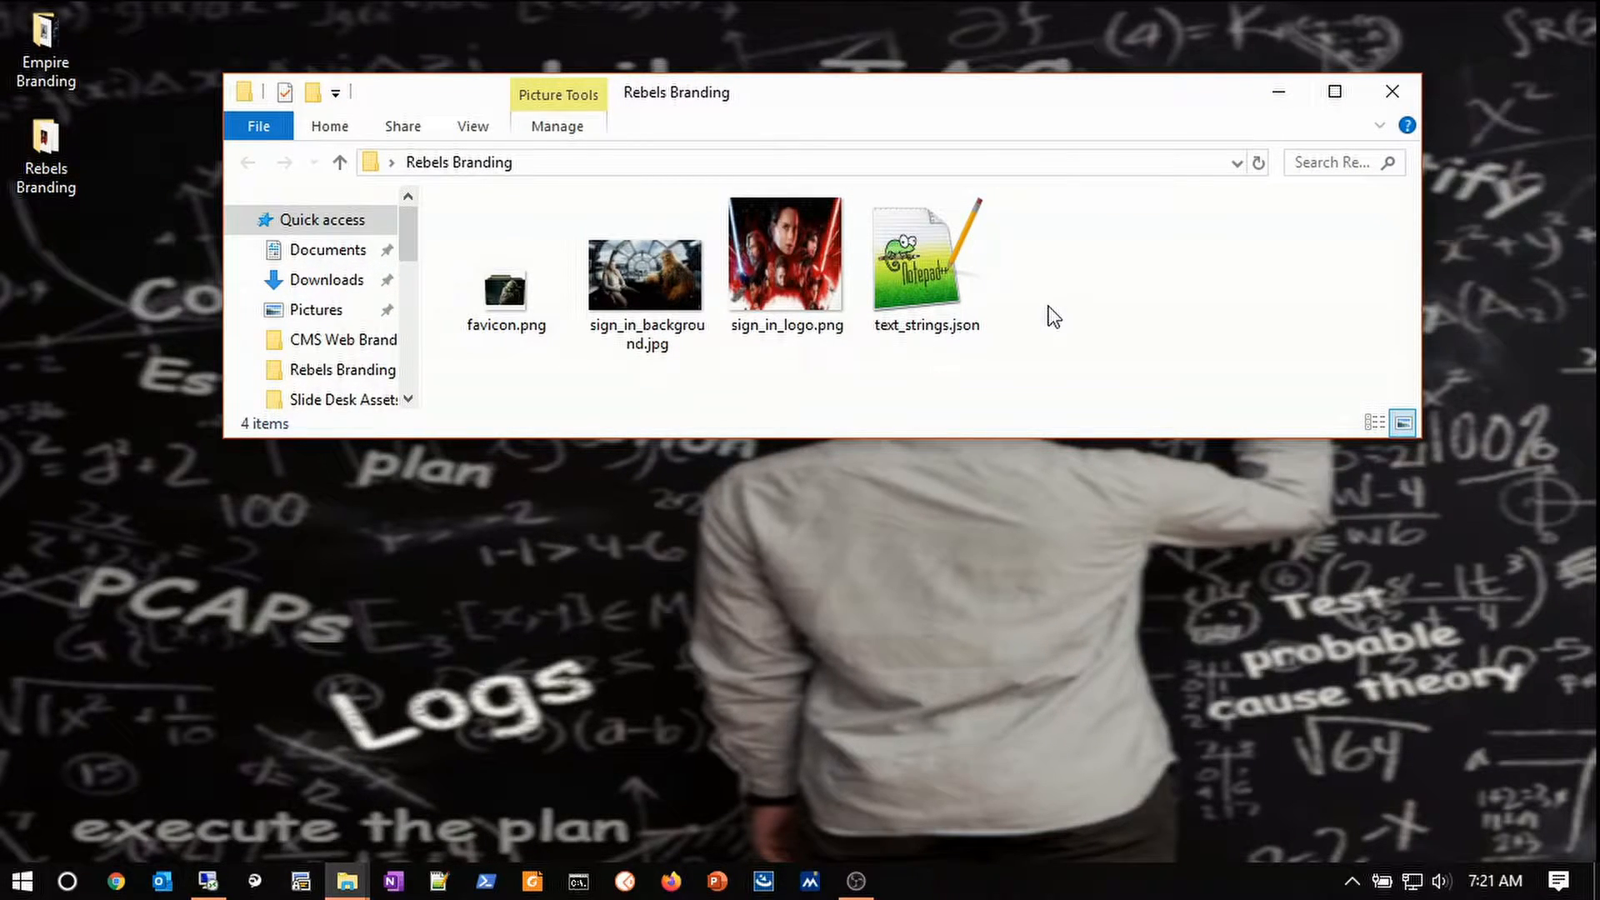
key("ctrl+a")
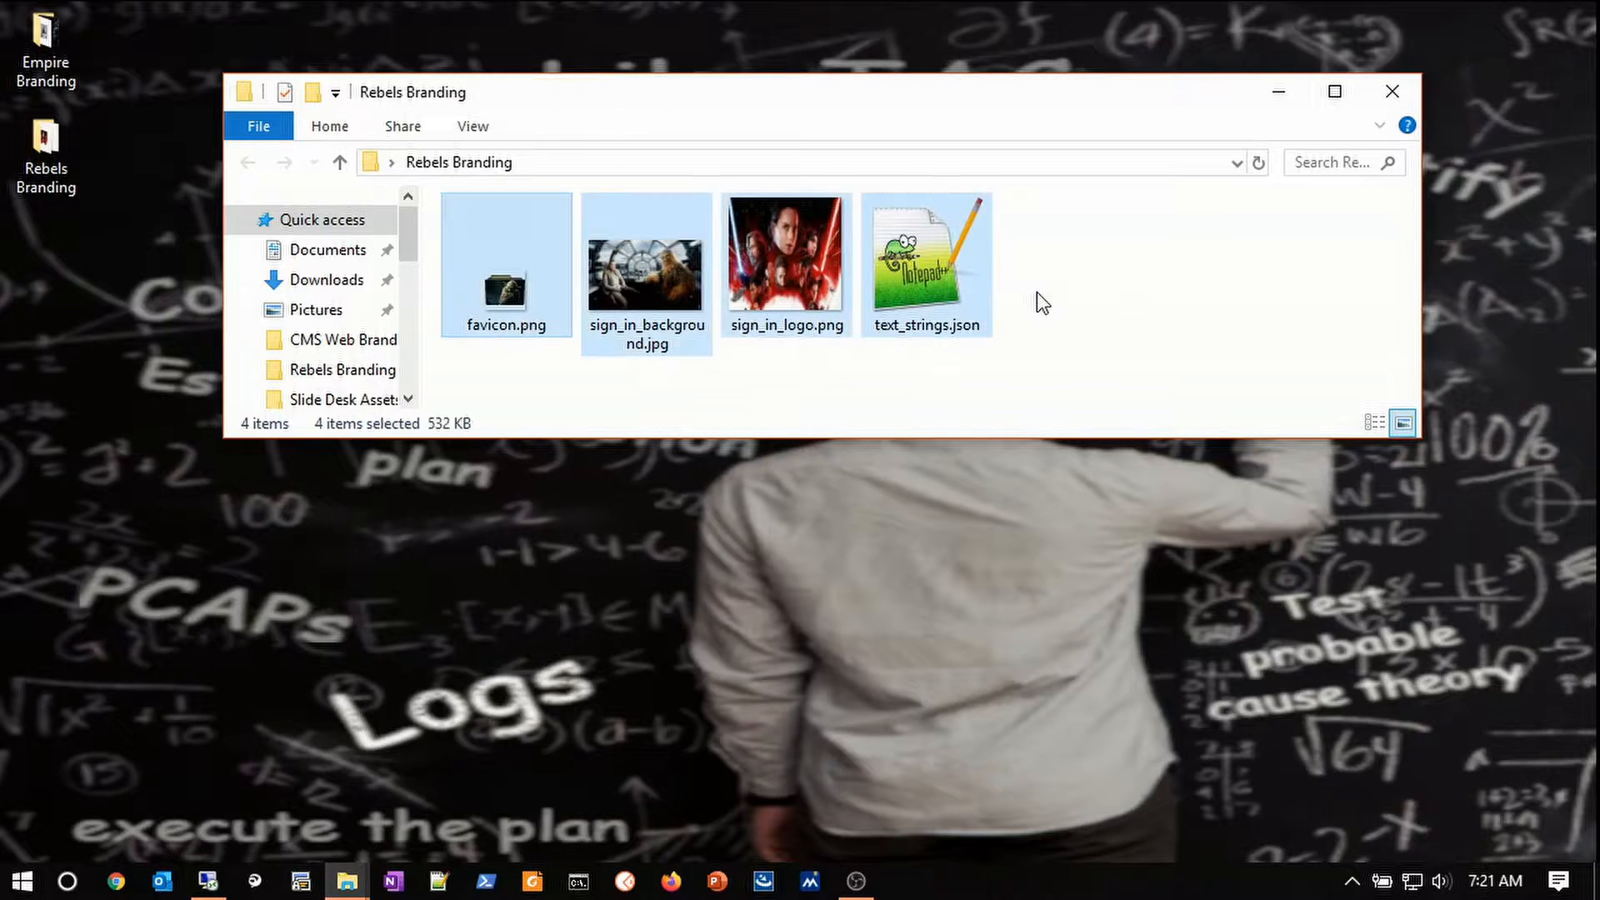
right_click(937, 271)
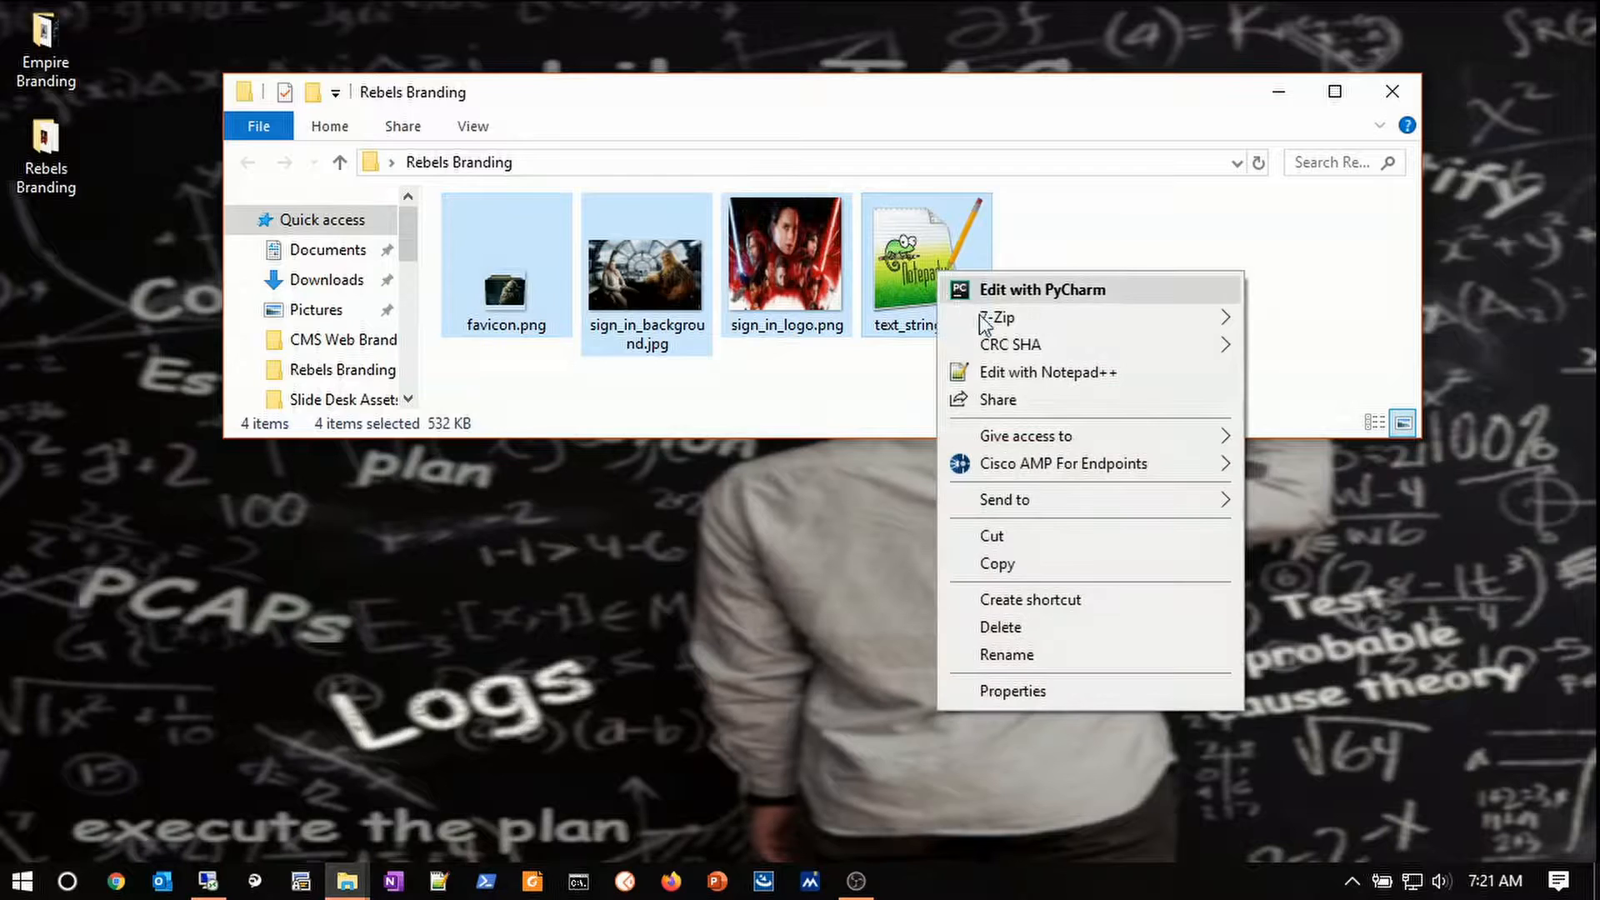
mouse_move(1067, 492)
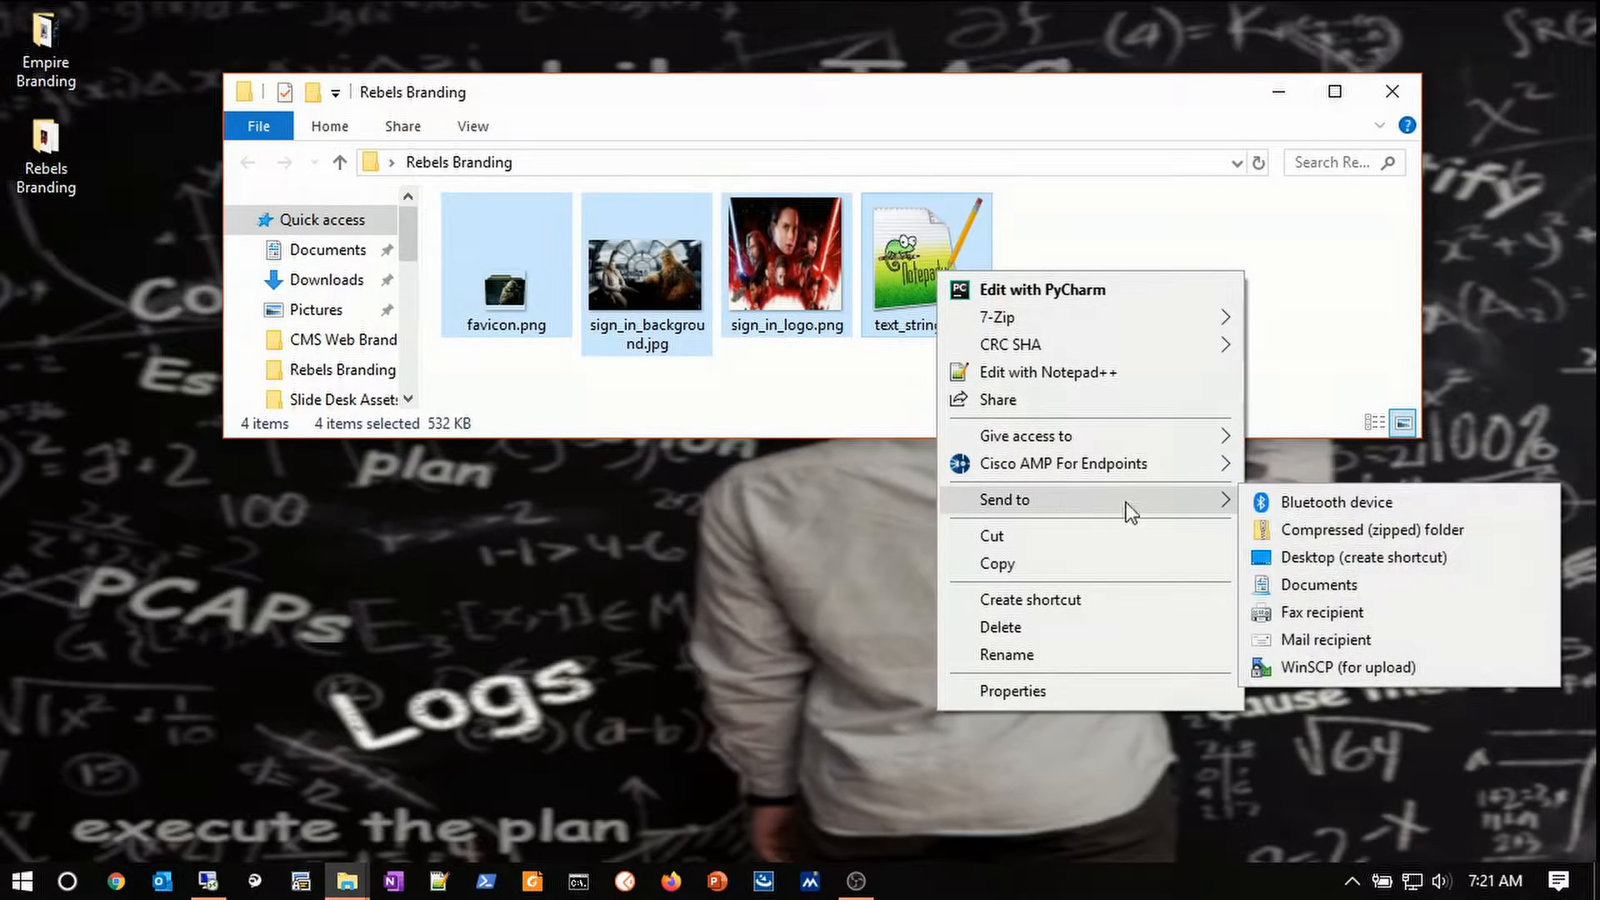
left_click(1297, 533)
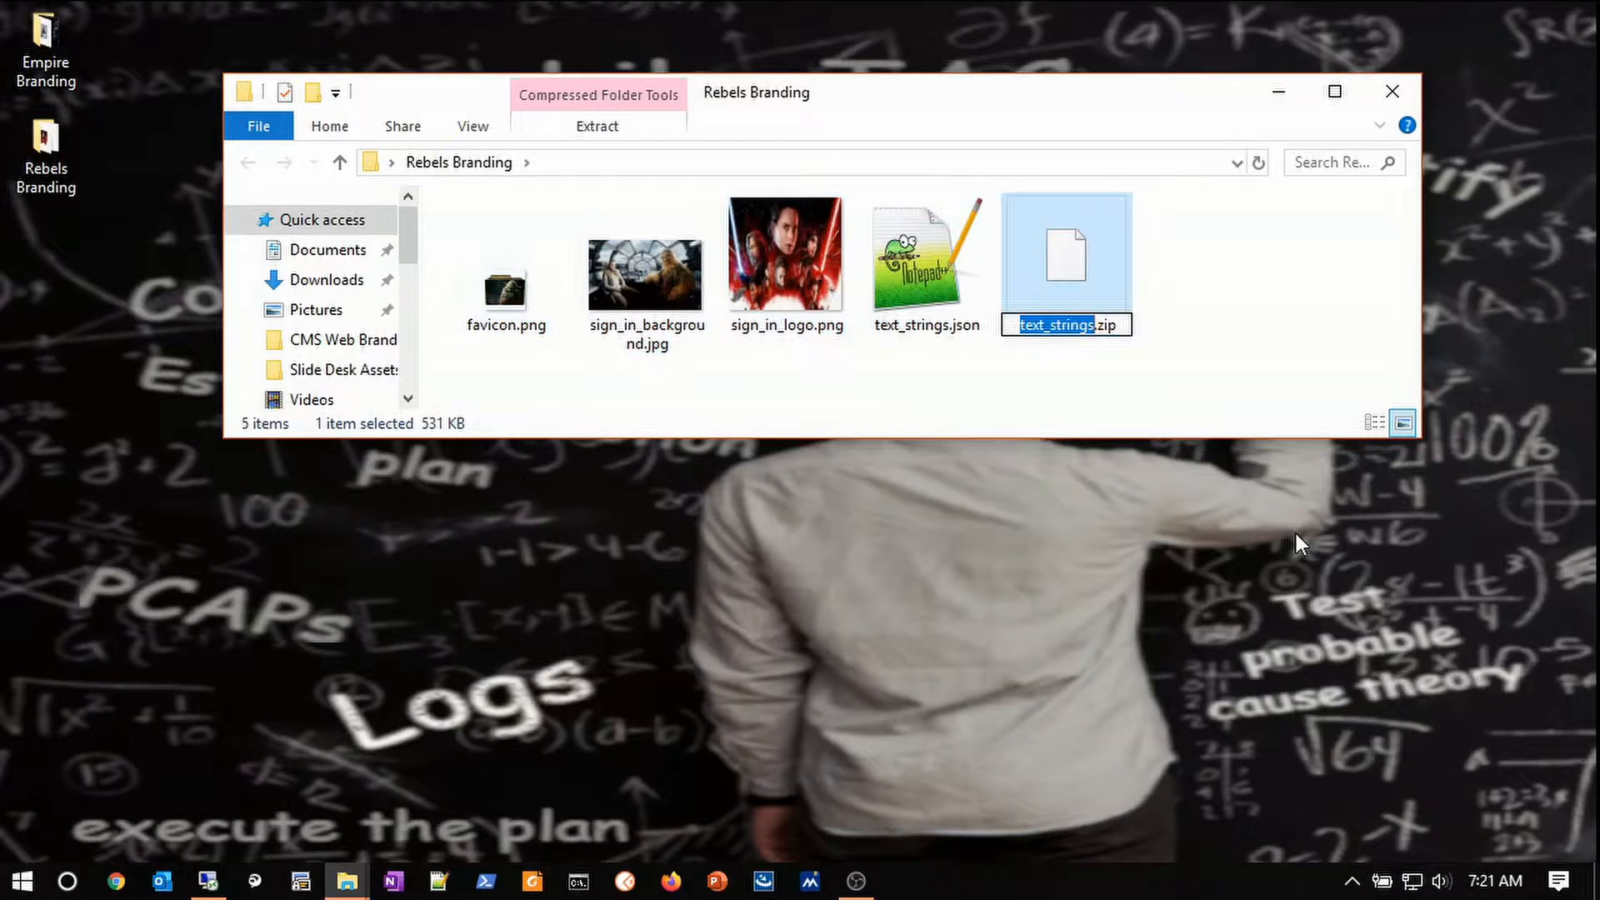
type("rebe")
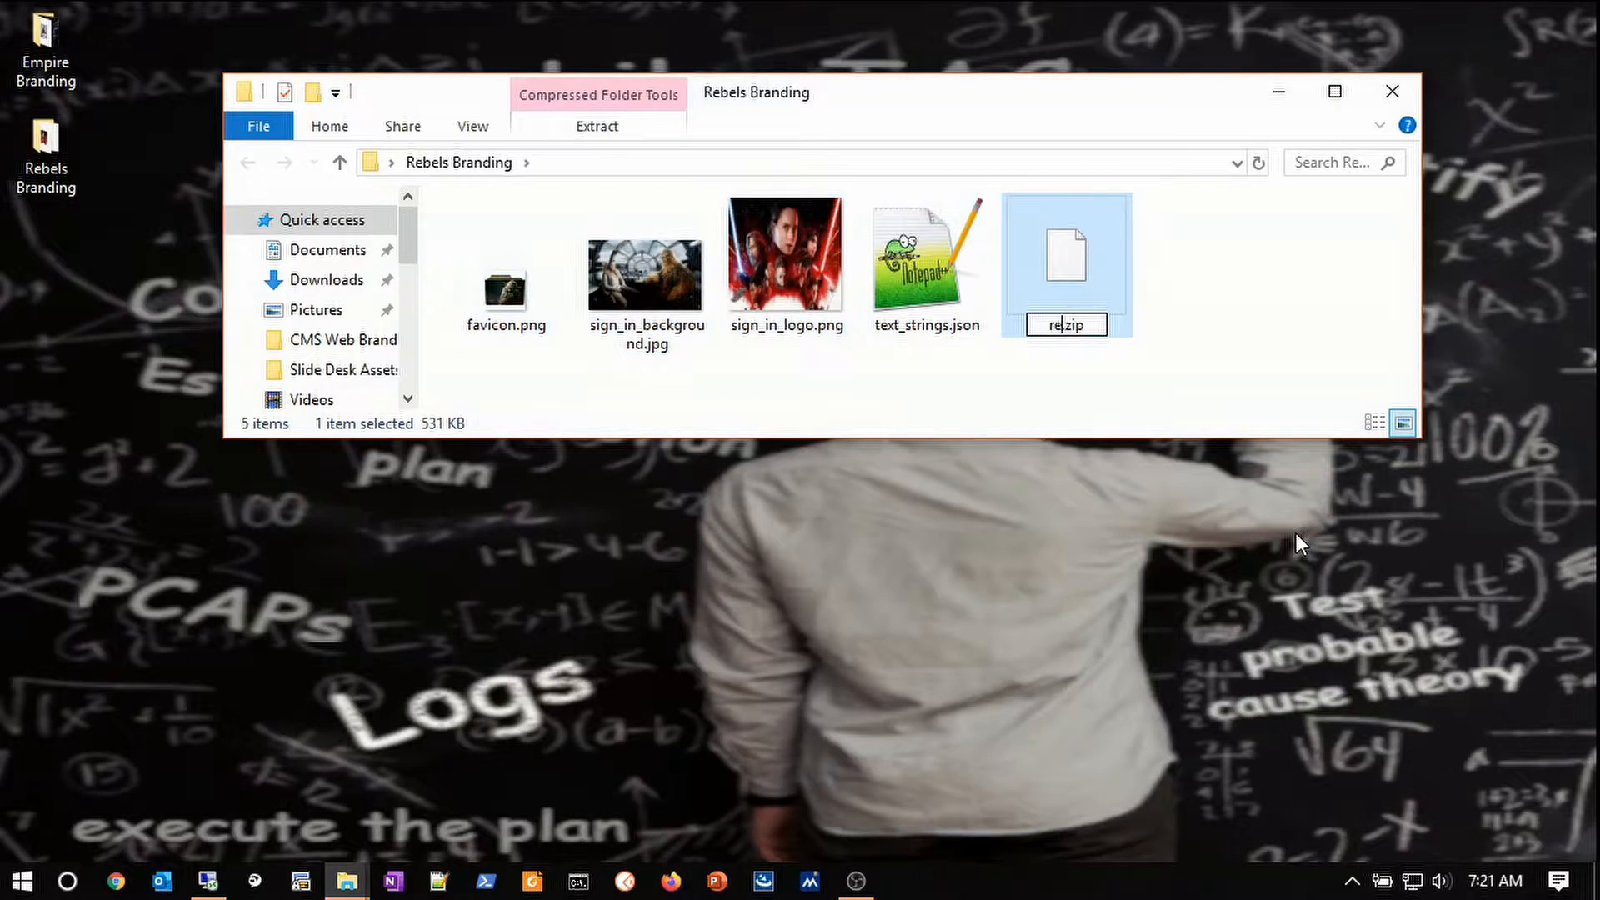
type("ls")
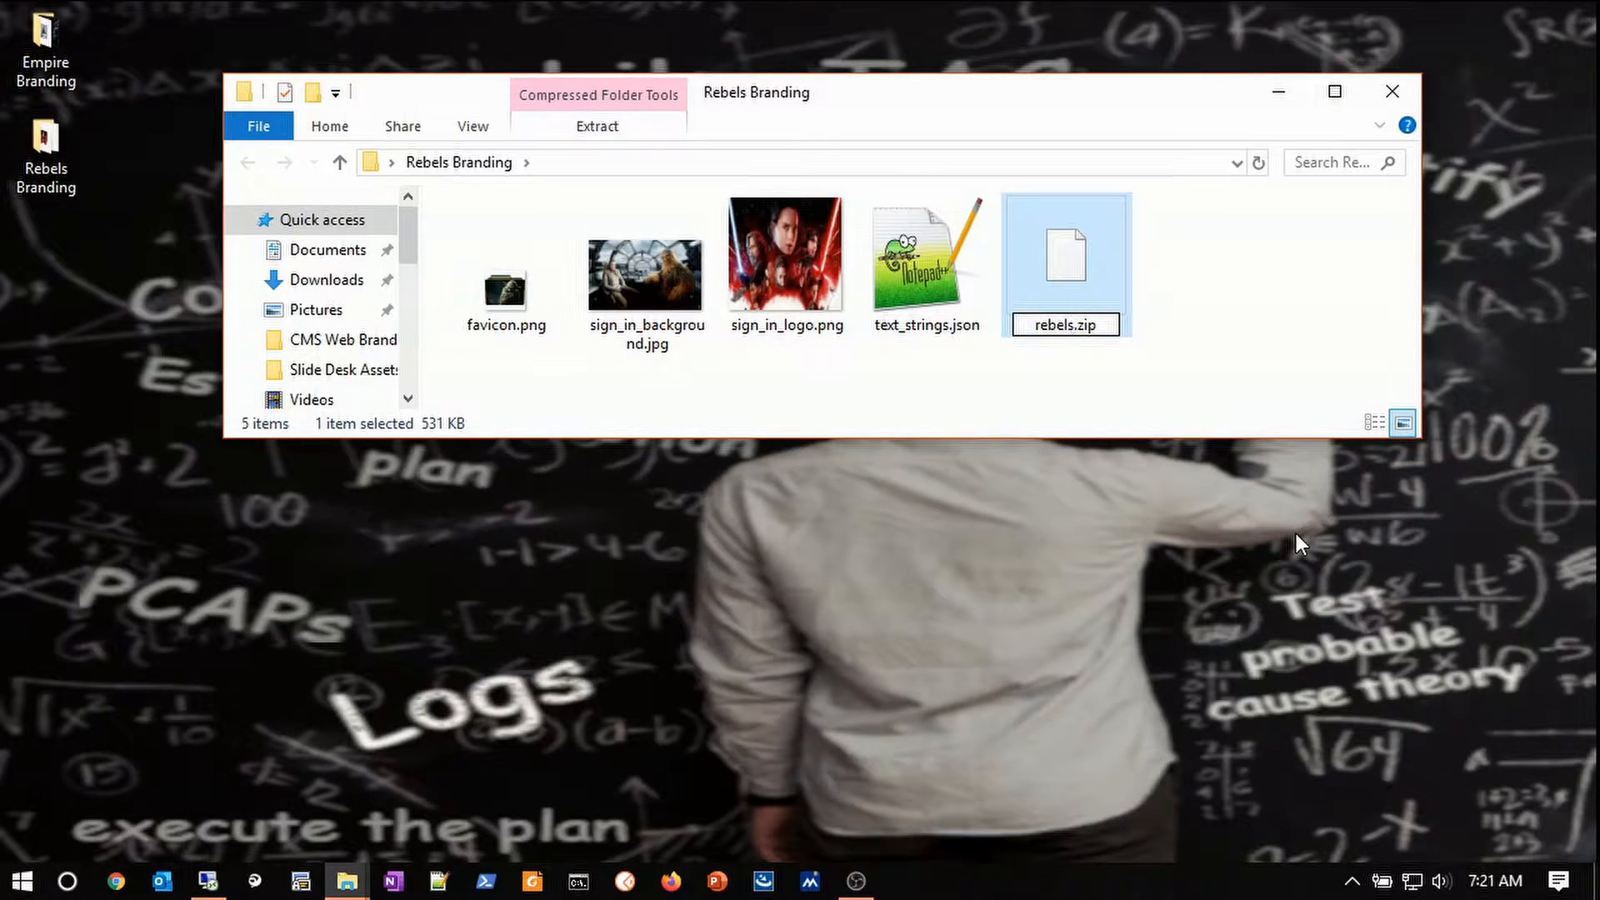
key("Return")
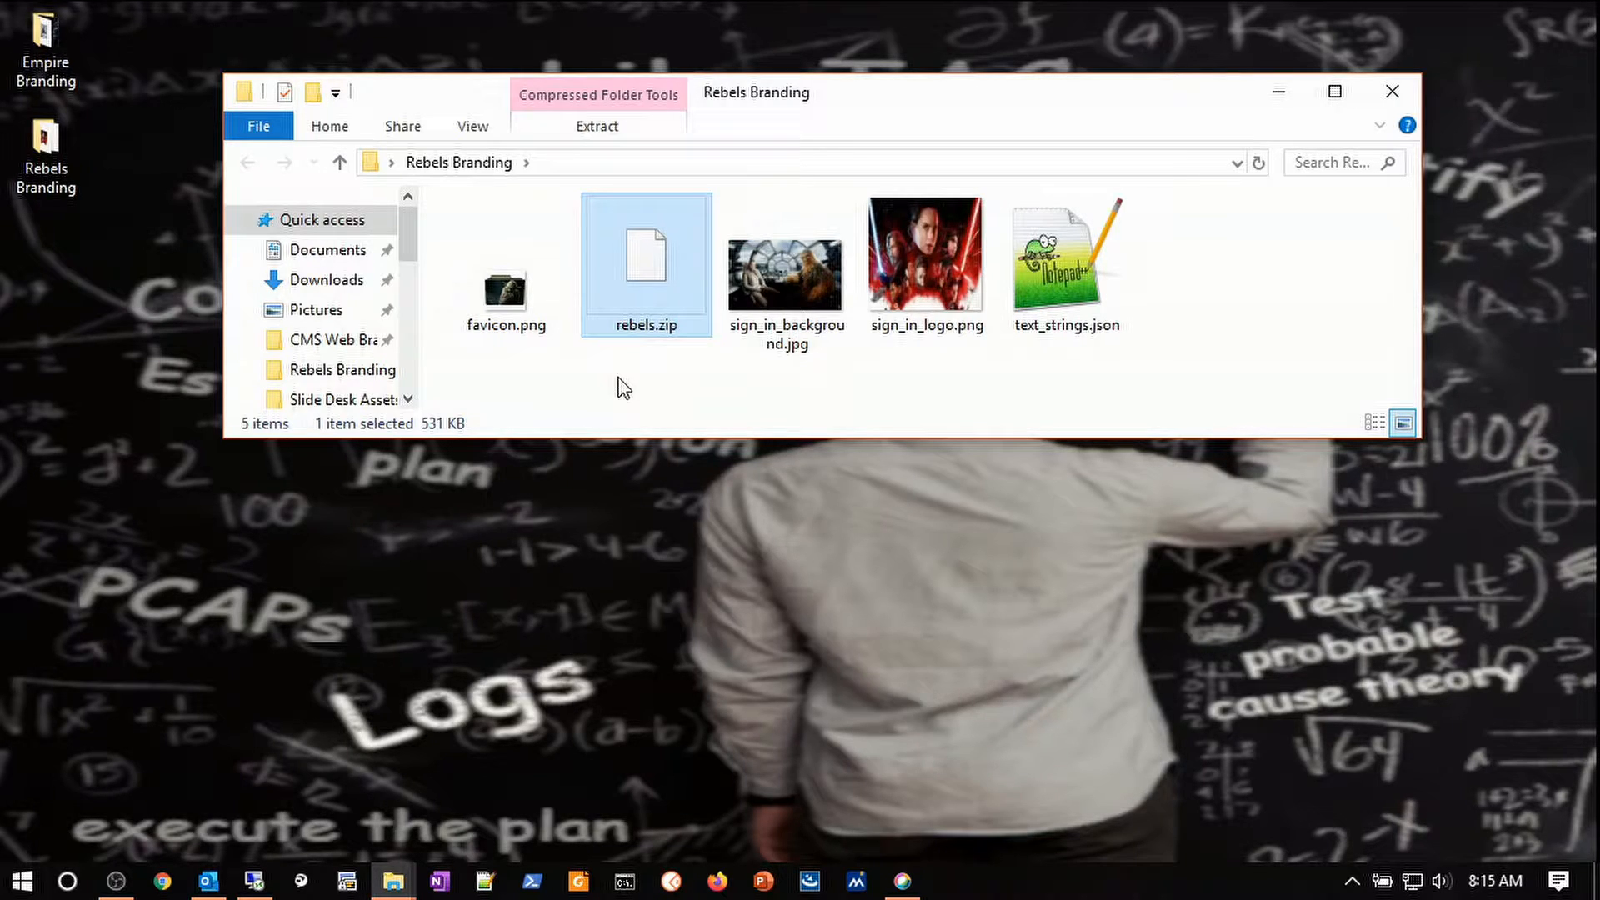
- Copy rebels.zip and switch to the remote desktop session of the web server at 14.49.18.252
right_click(649, 286)
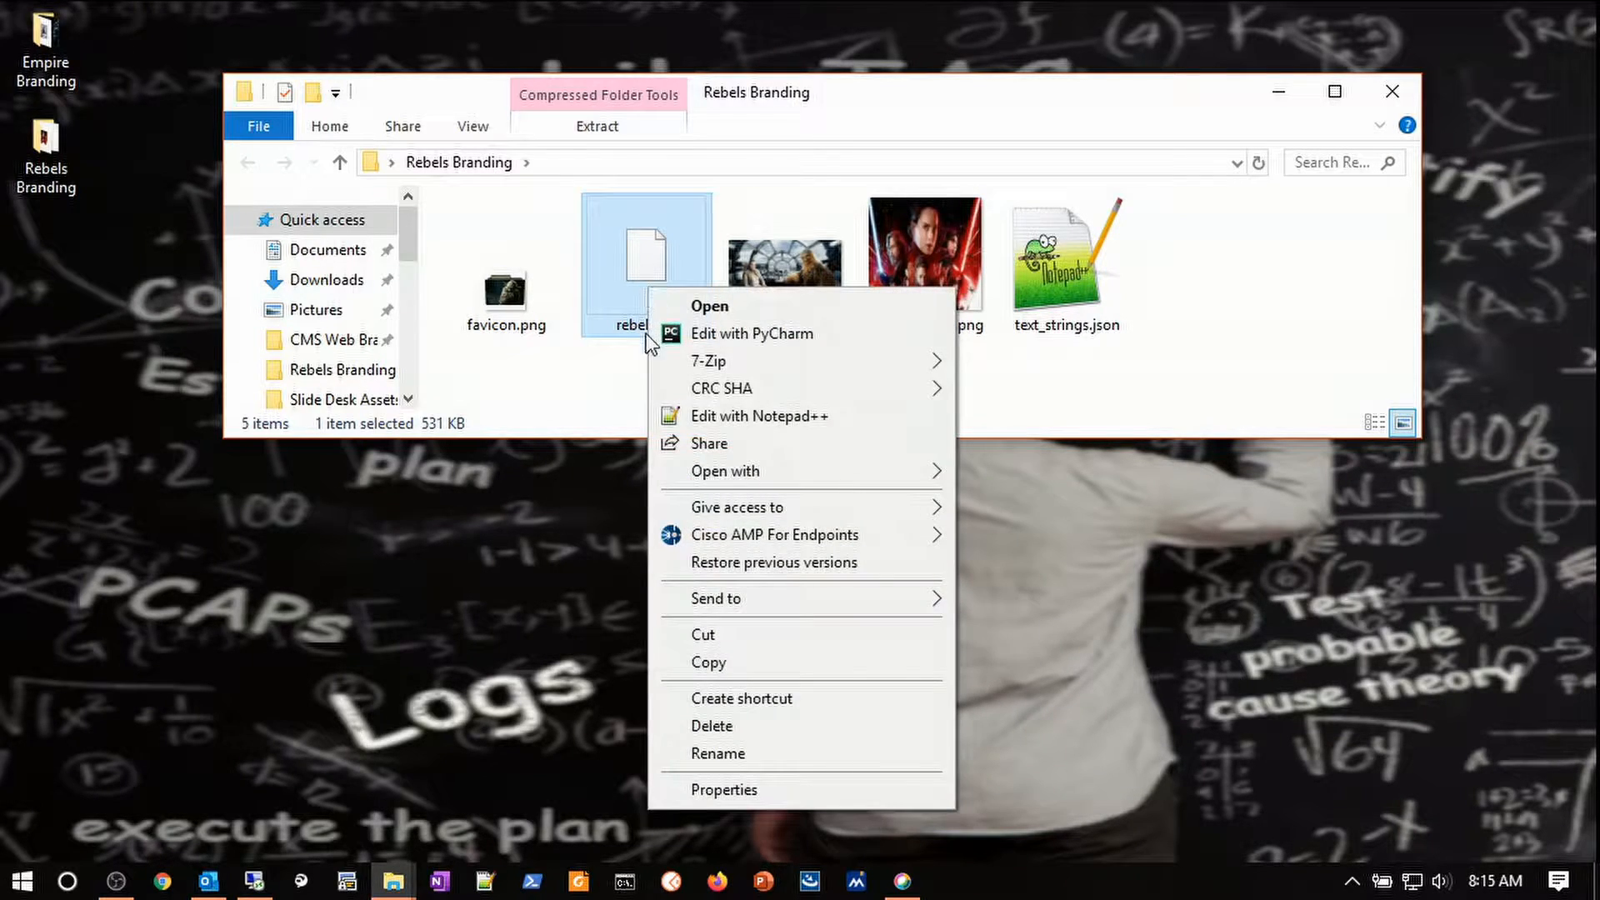
left_click(733, 659)
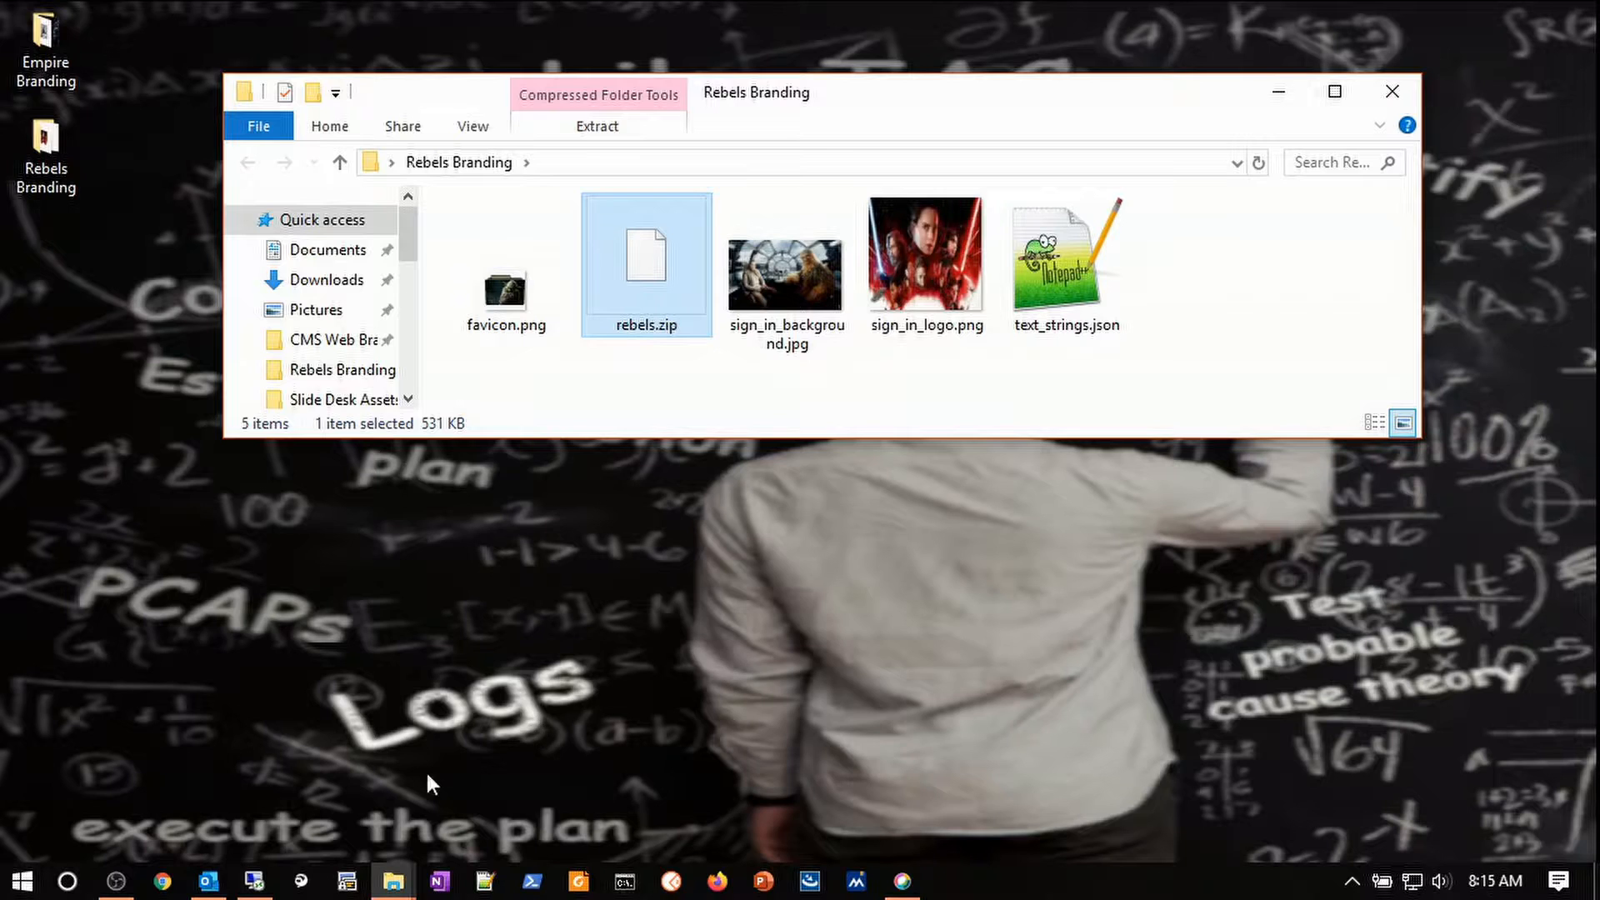
left_click(253, 883)
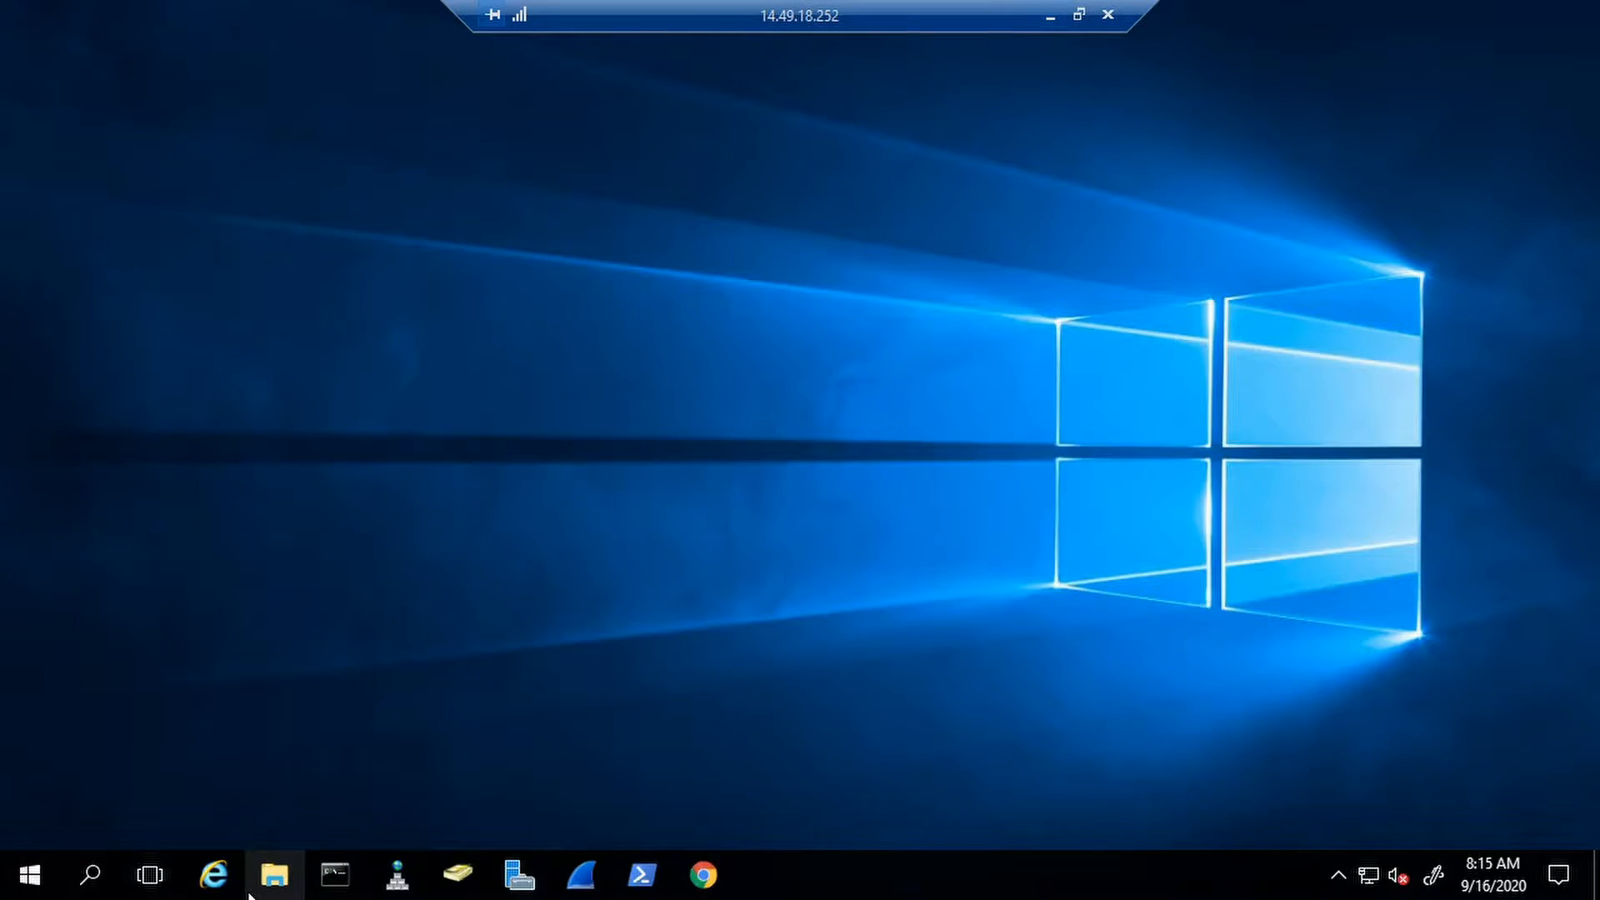
- Open Internet Information Services (IIS) Manager and examine the Default Web Site under the 2016DC server's sites
left_click(34, 875)
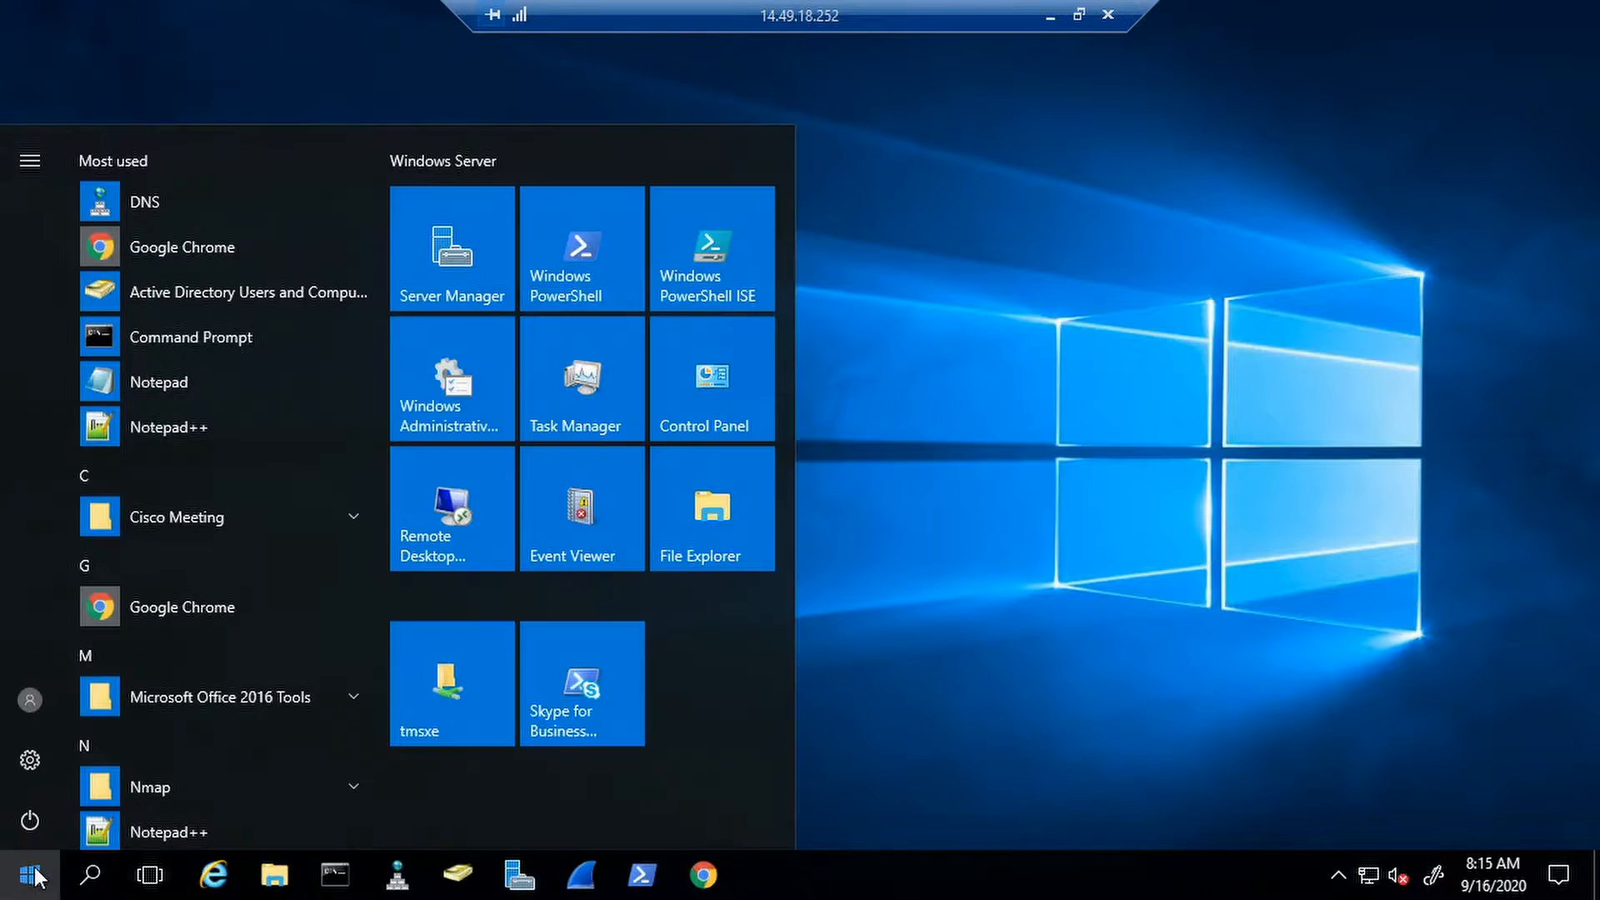
left_click(439, 377)
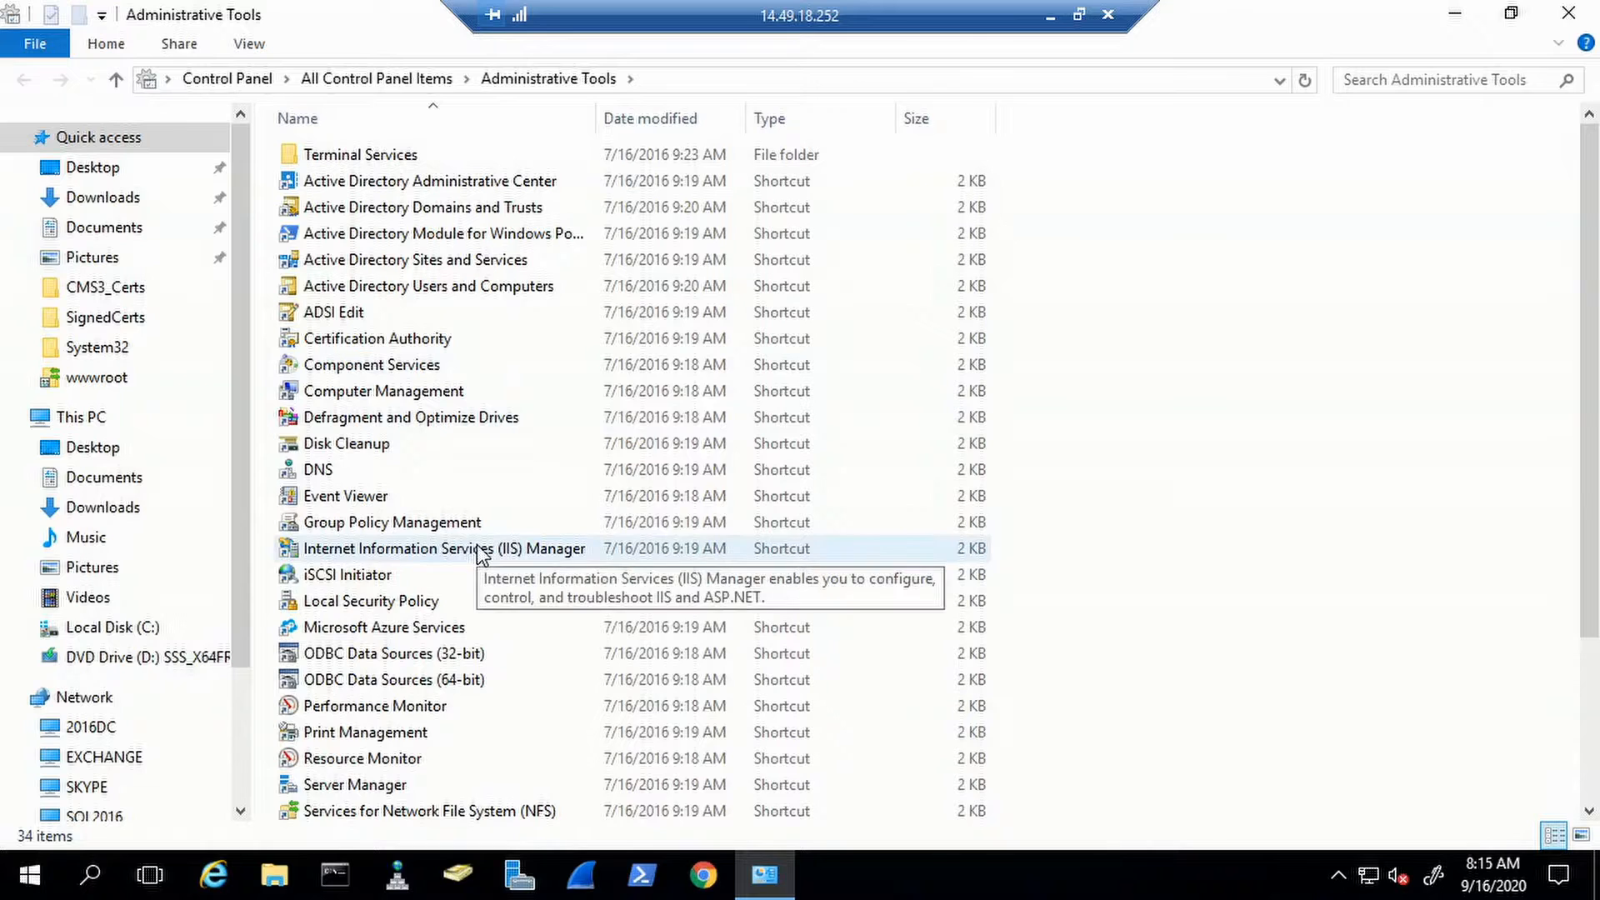
double_click(480, 550)
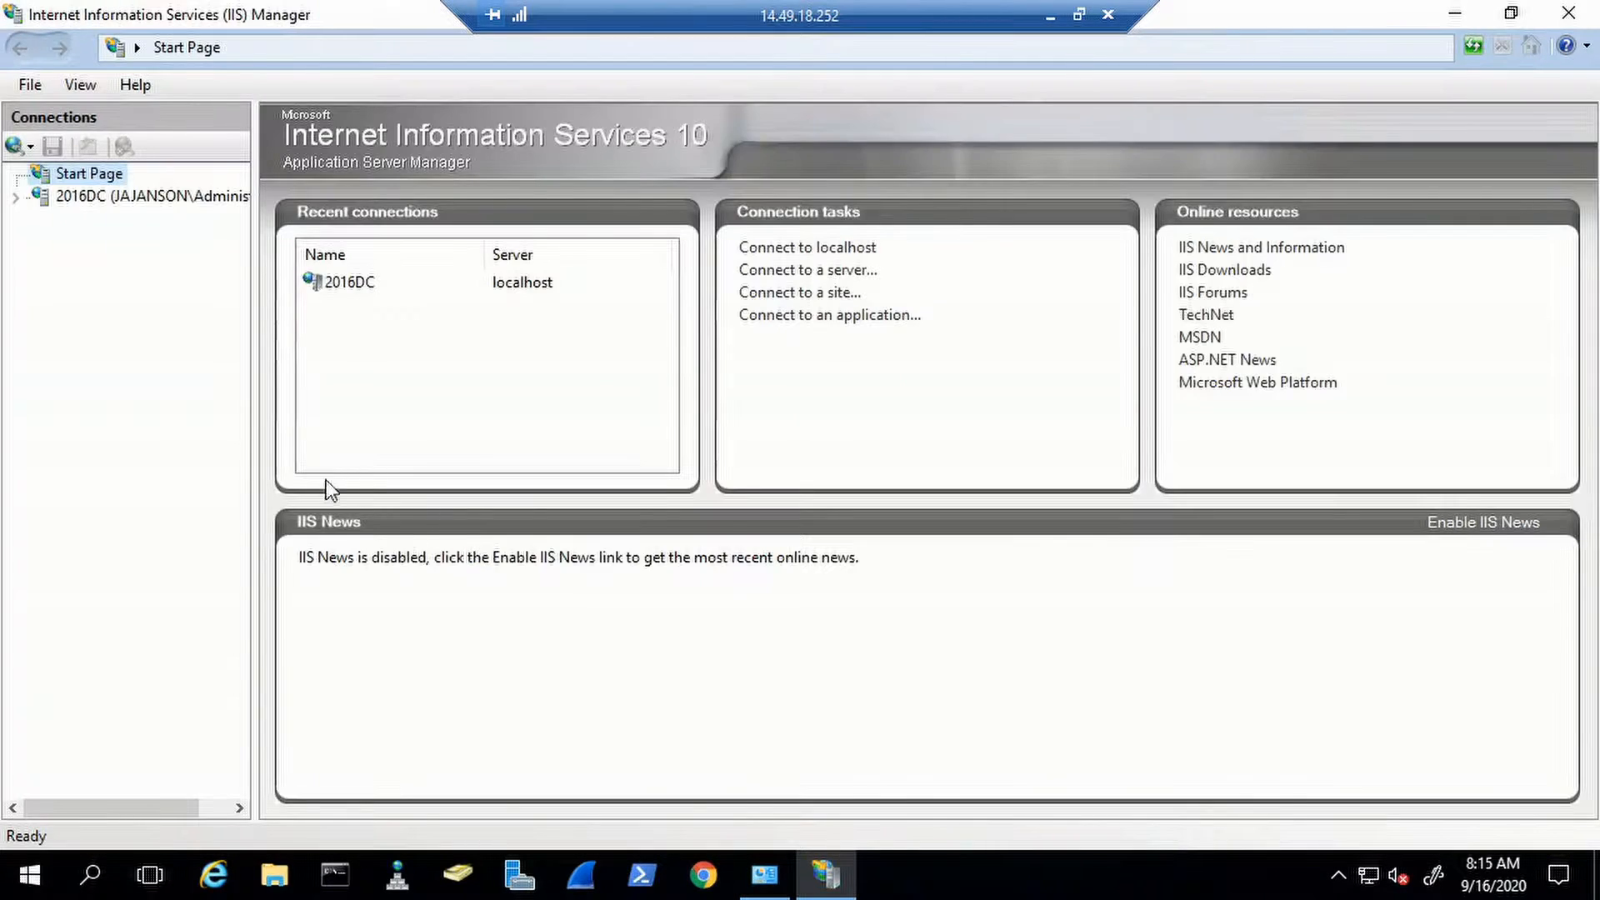
left_click(125, 198)
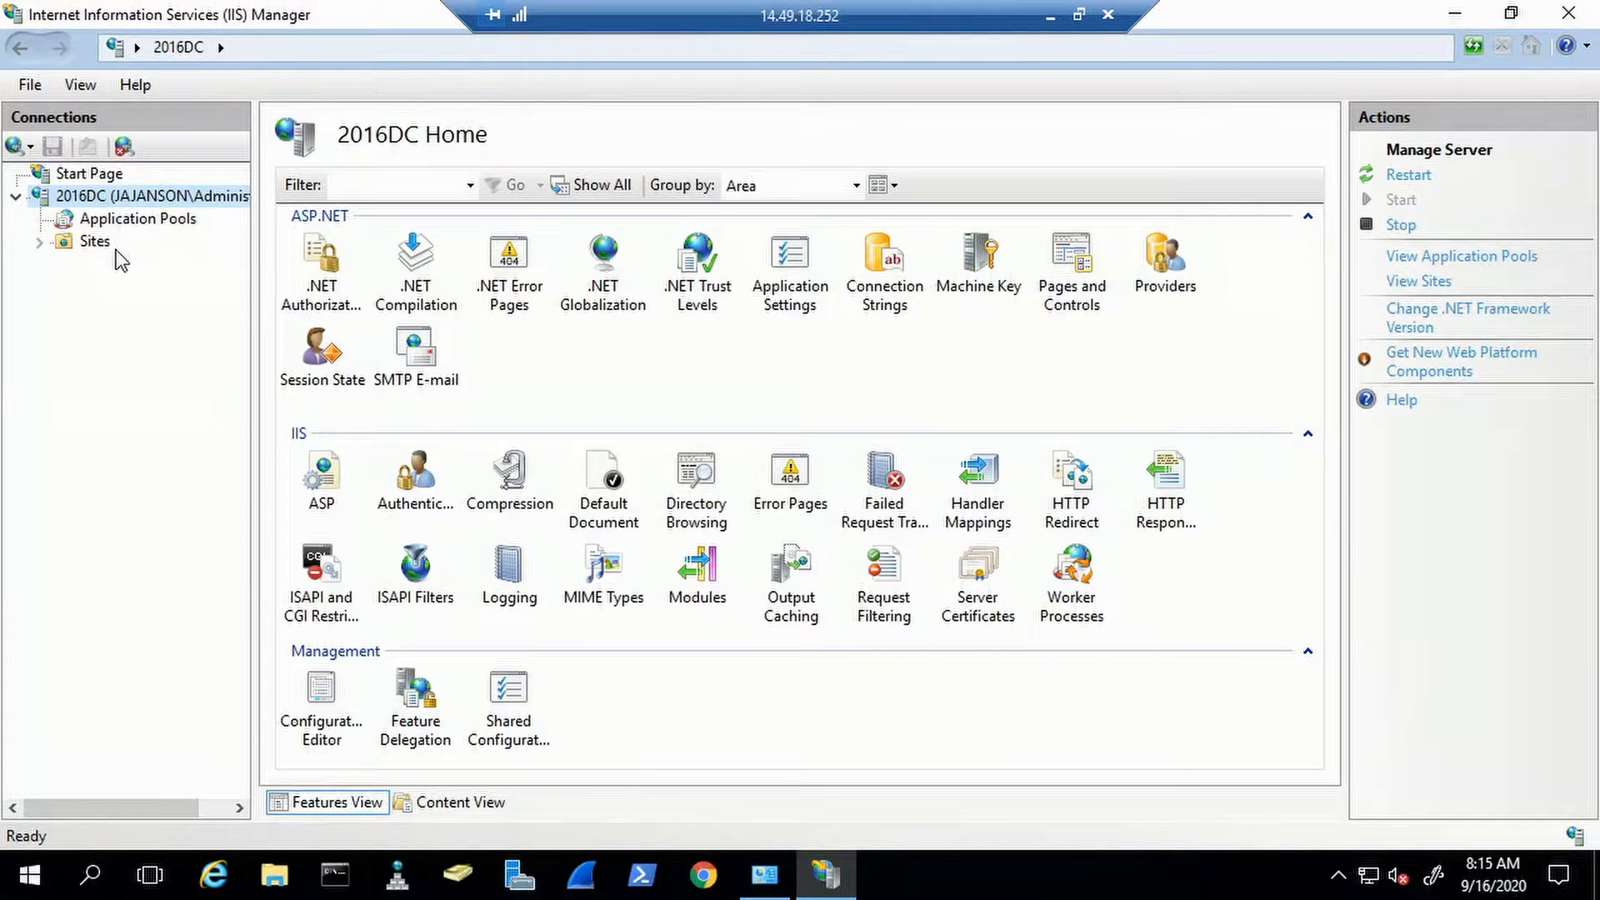
left_click(107, 242)
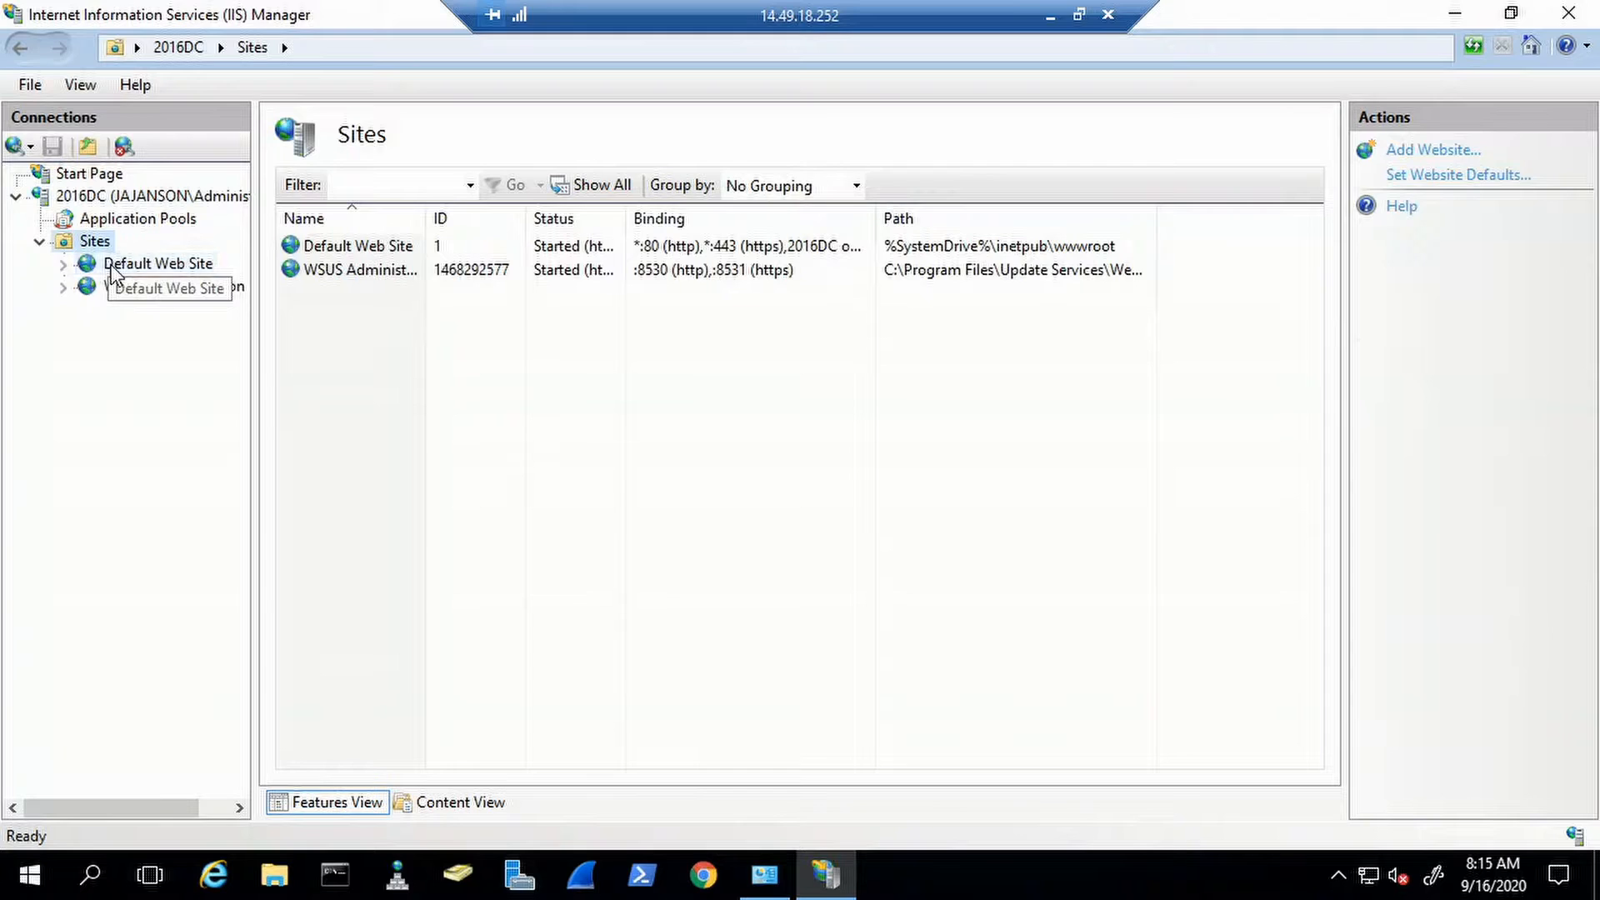
left_click(112, 263)
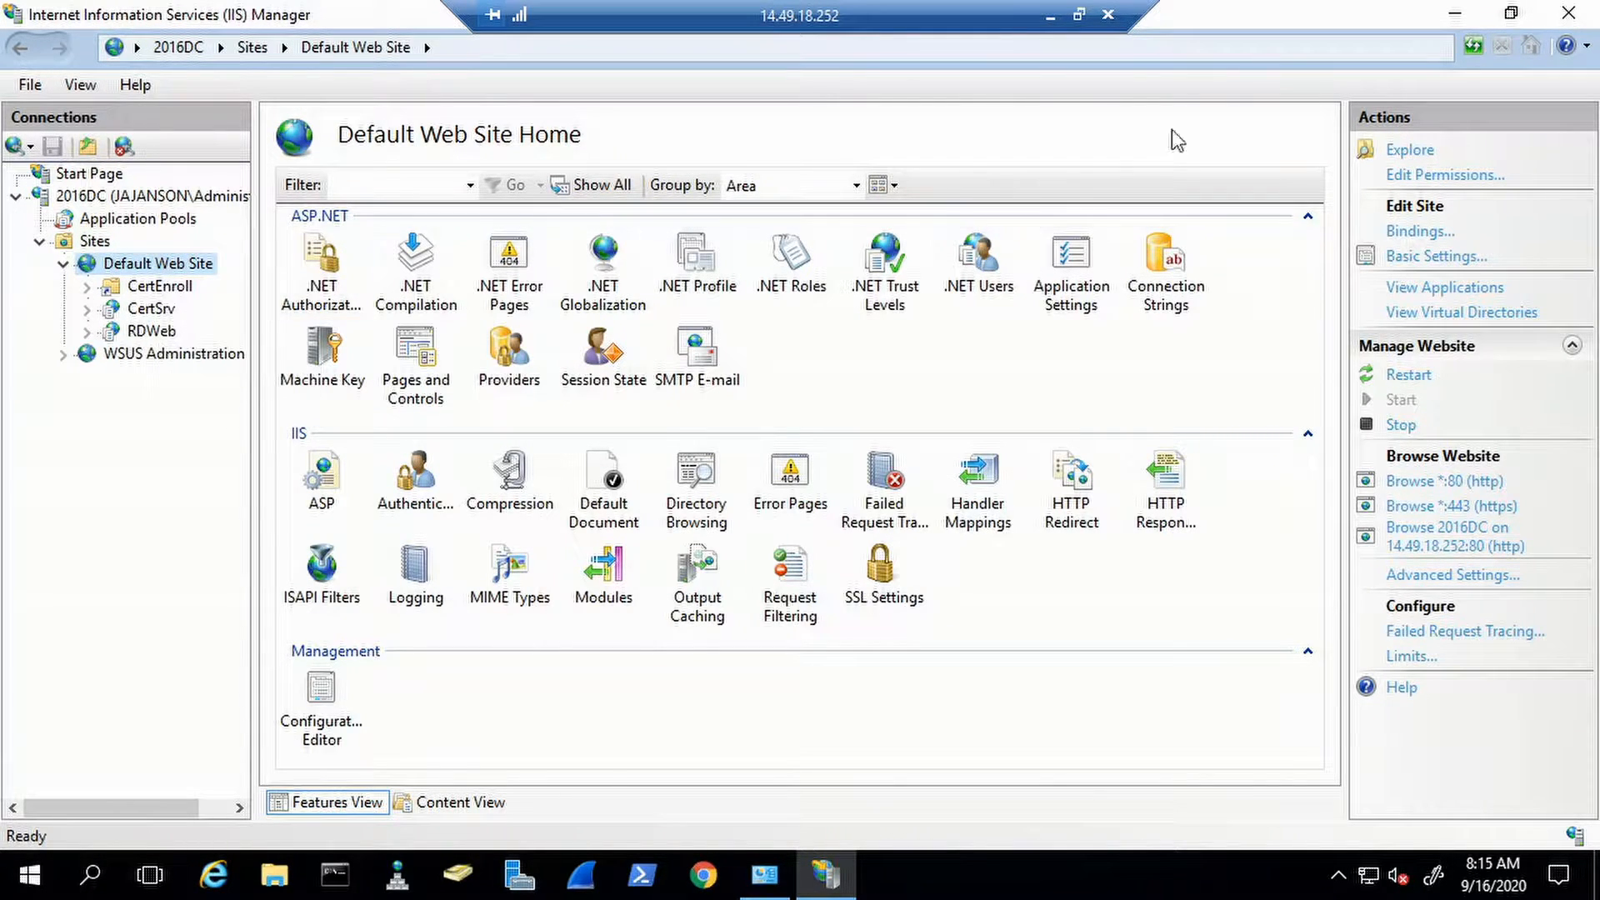
left_click(1578, 14)
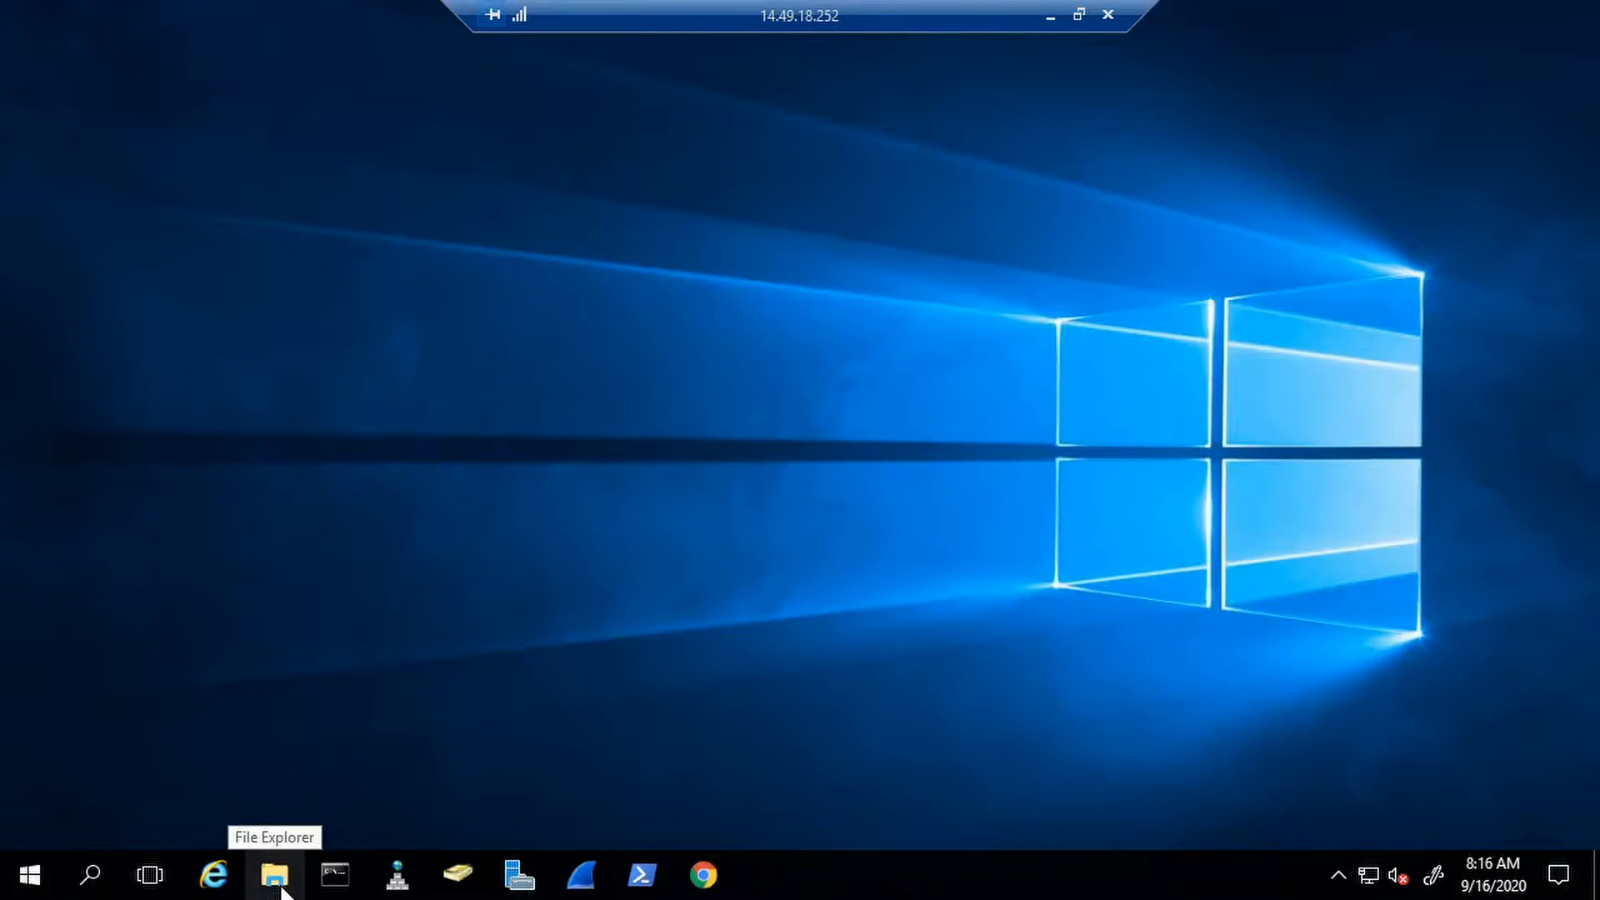
- Open the folder C:\inetpub\wwwroot in File Explorer on the server
left_click(275, 876)
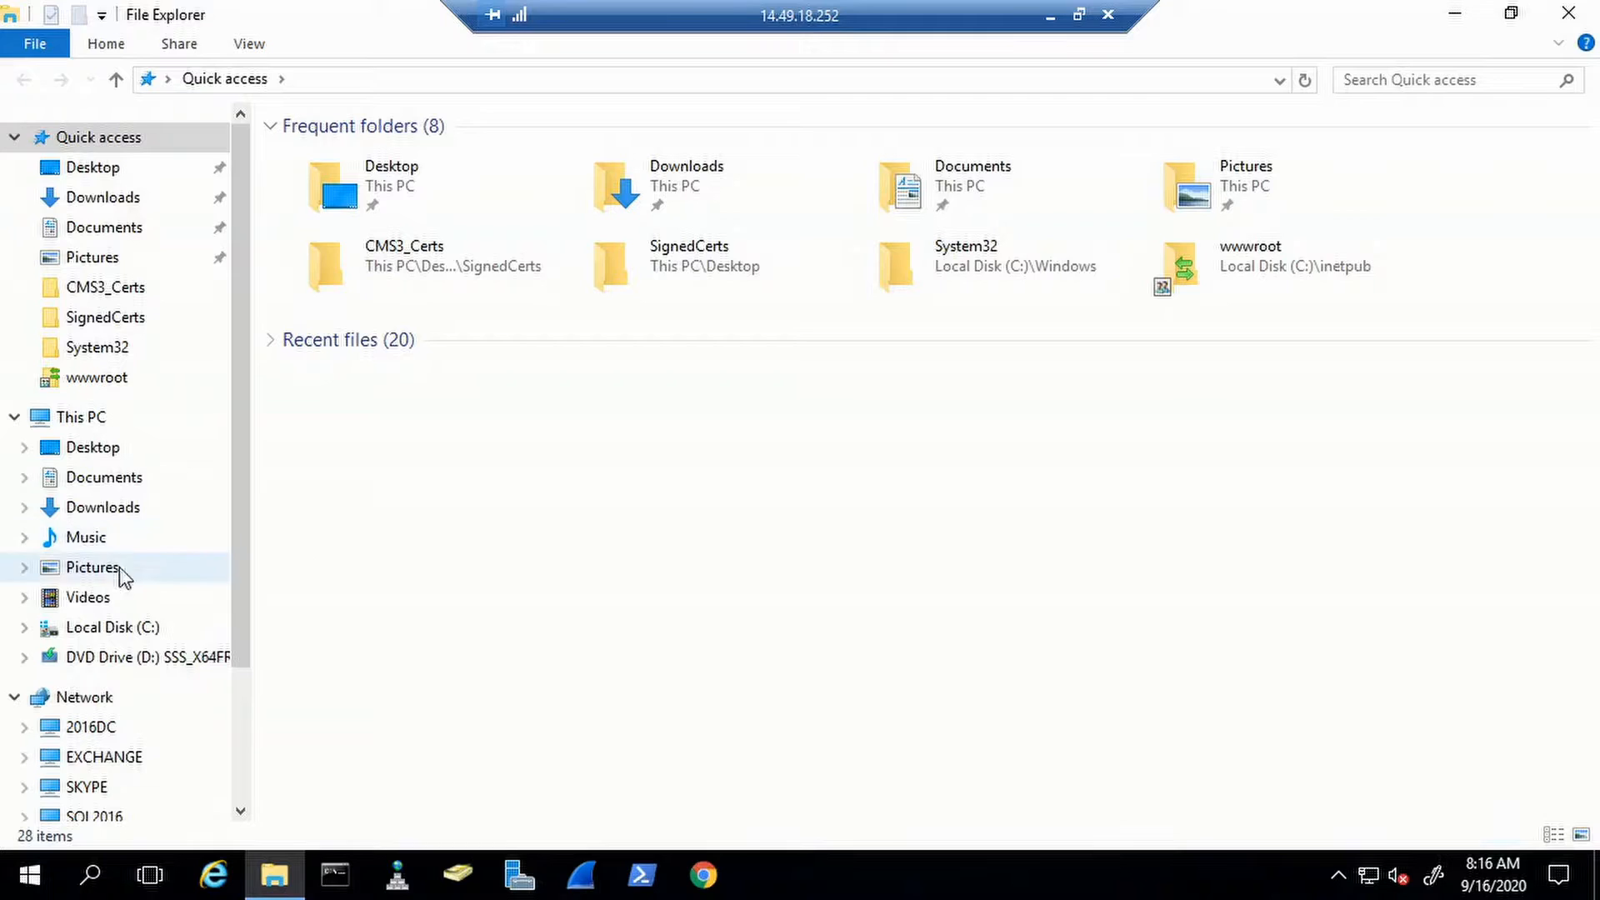
left_click(113, 627)
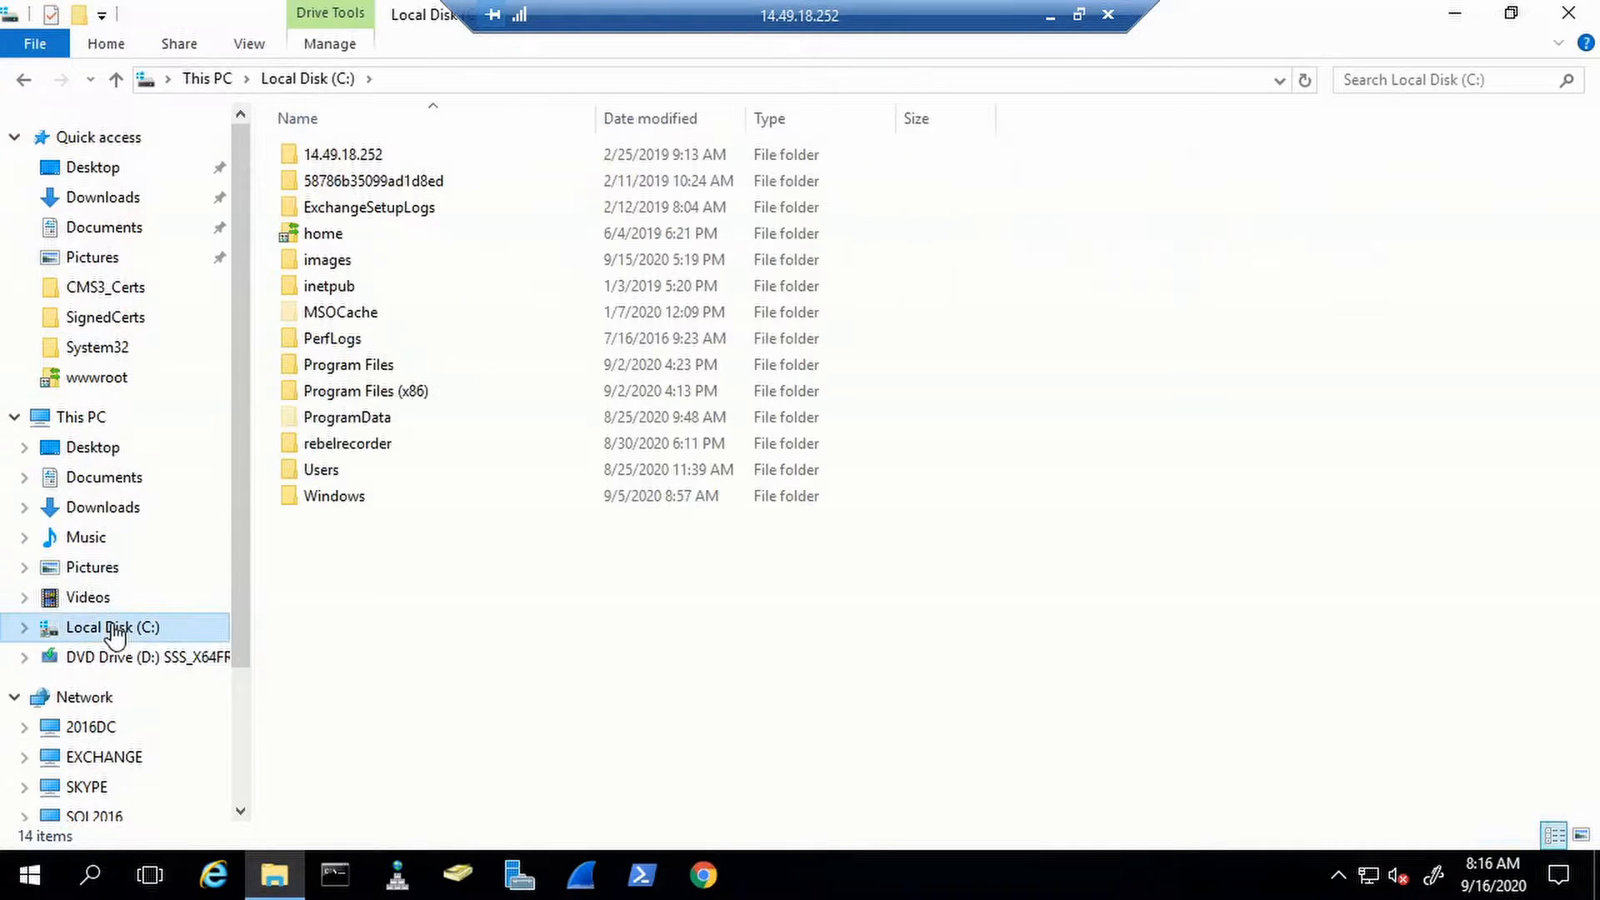
double_click(324, 288)
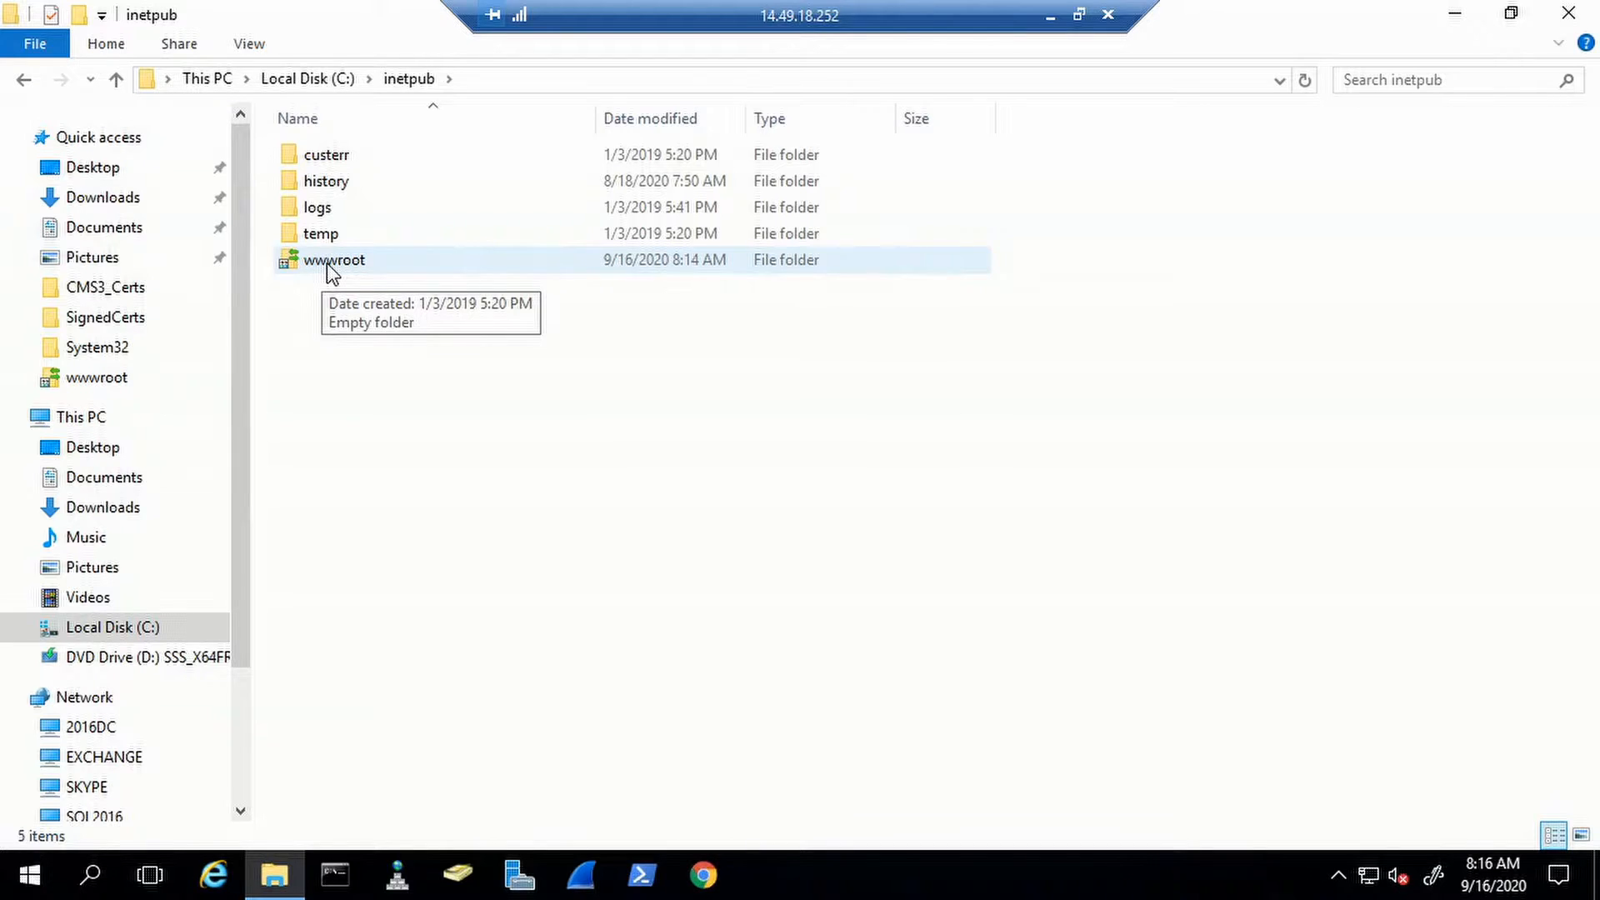
double_click(327, 263)
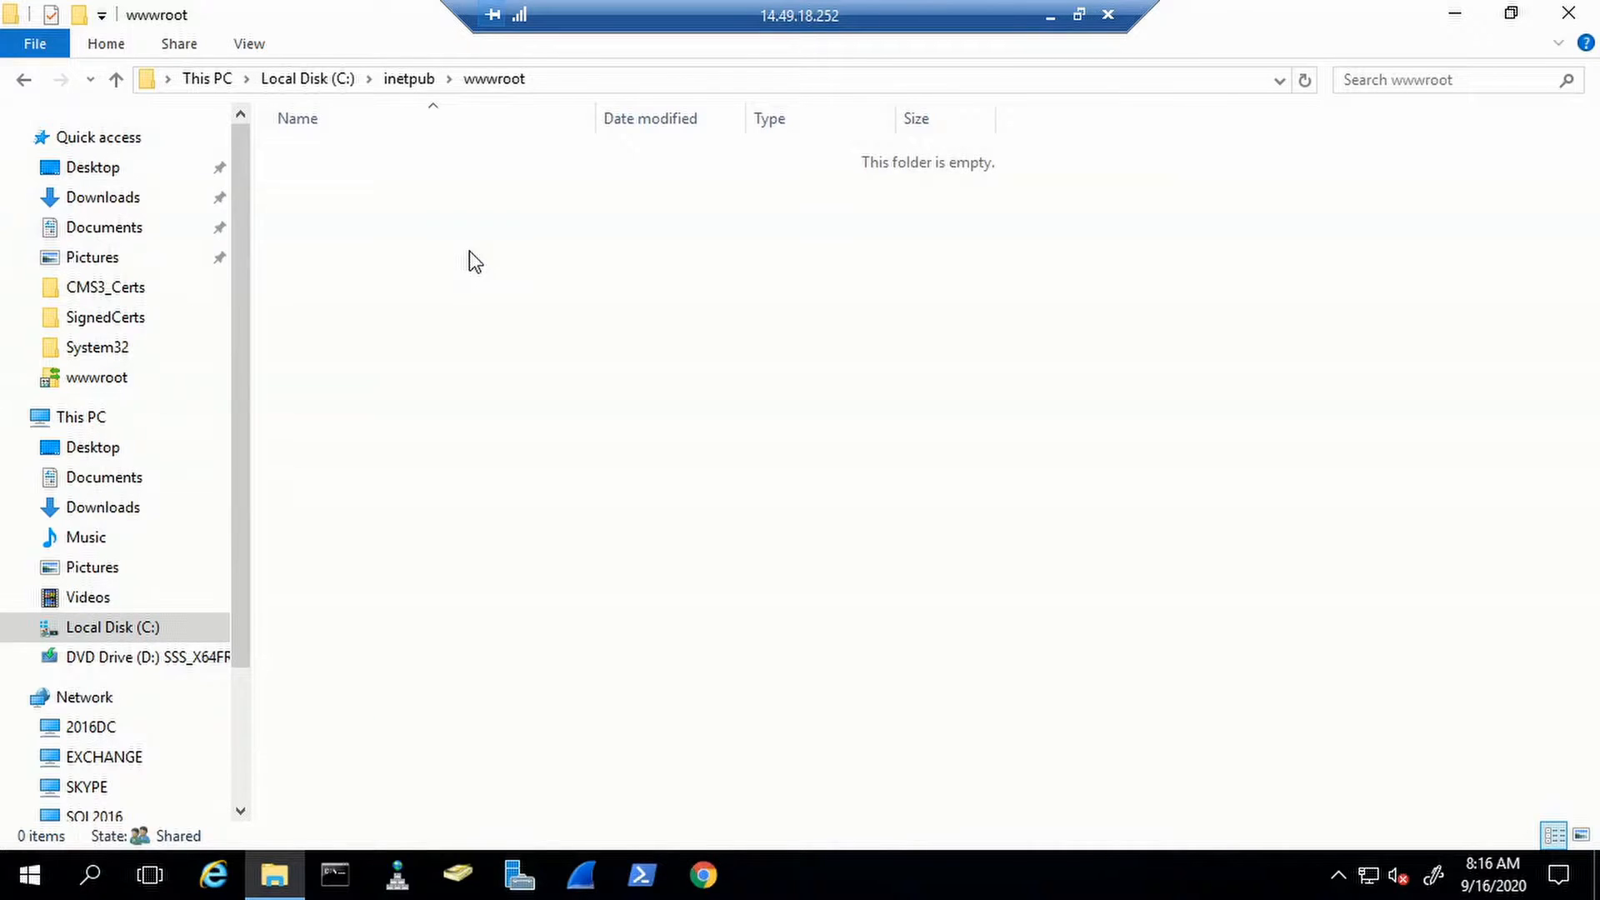
- Create a new folder named BrandRebel inside wwwroot
right_click(472, 258)
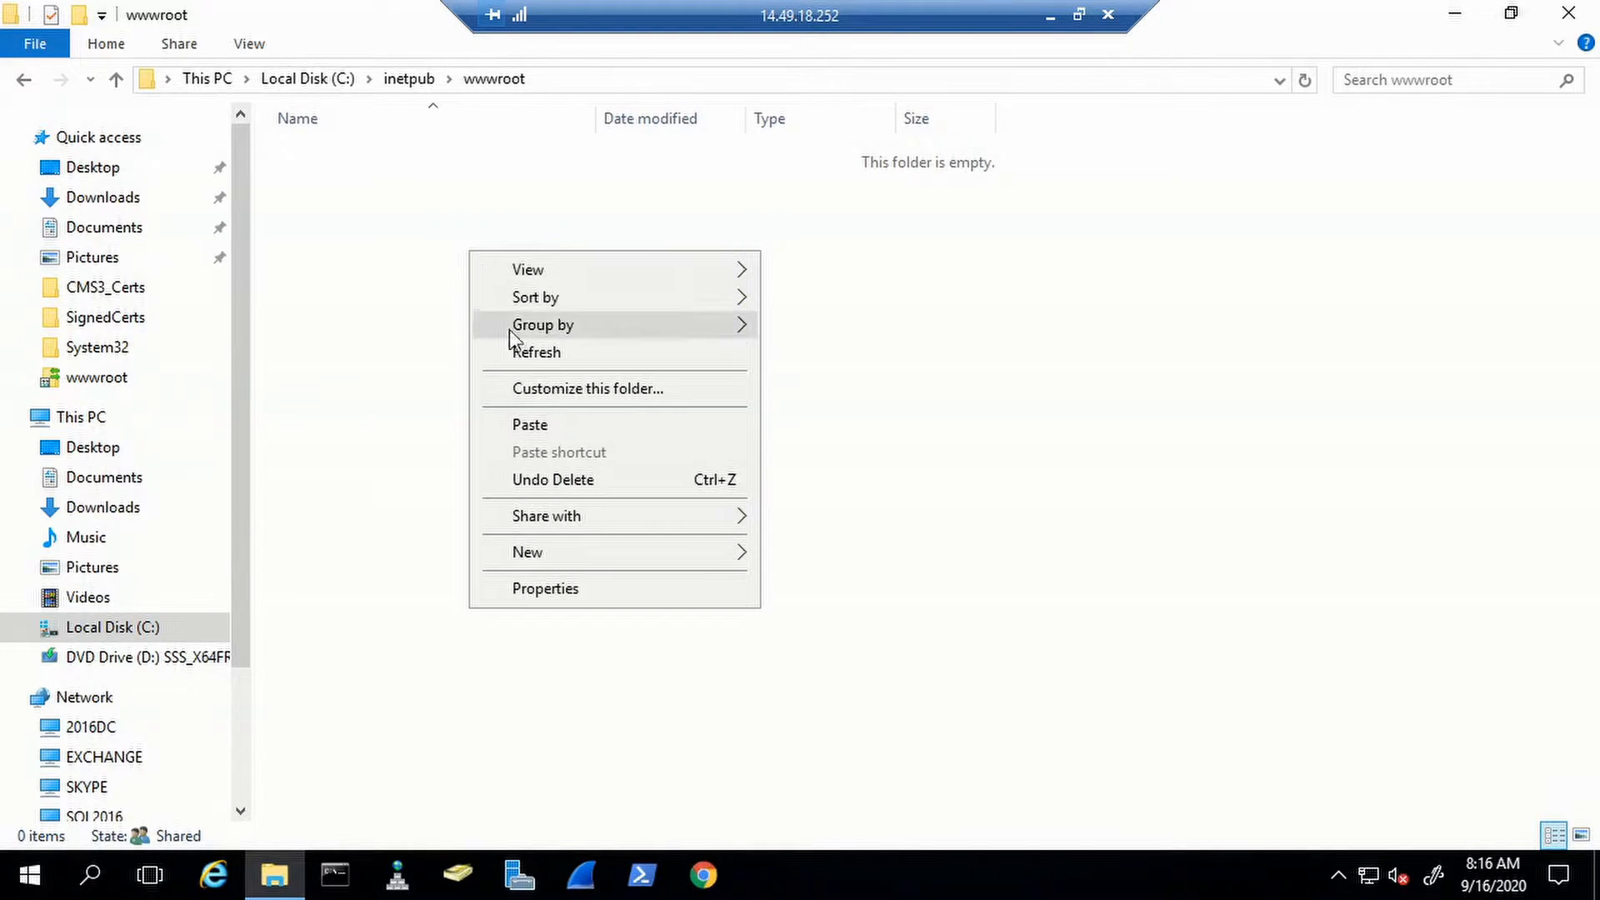
mouse_move(683, 553)
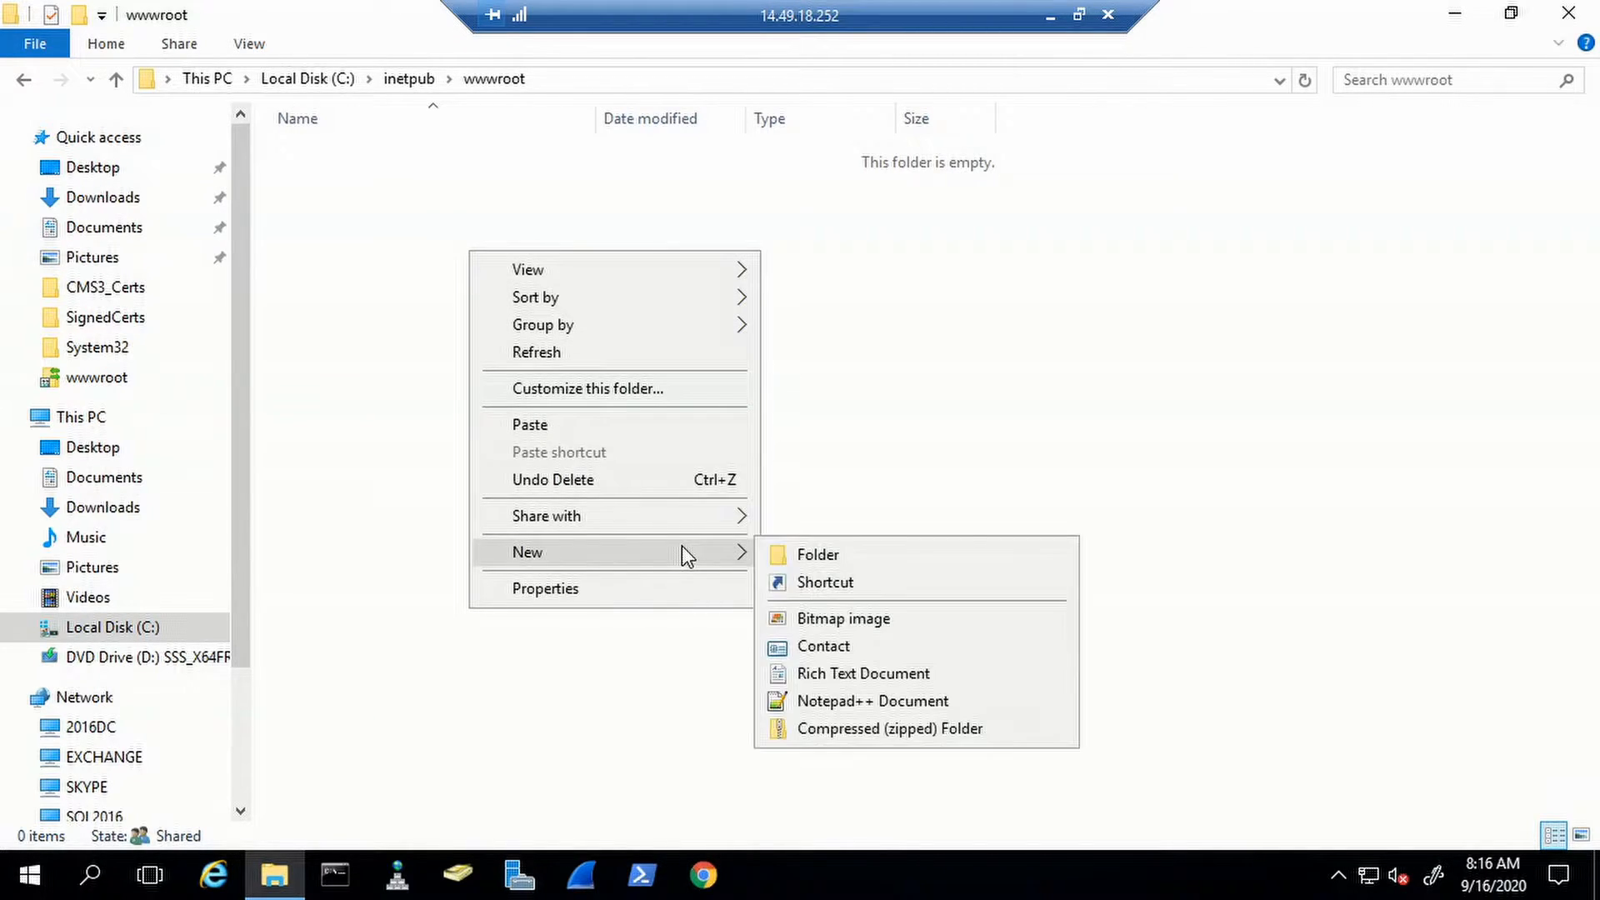
left_click(782, 555)
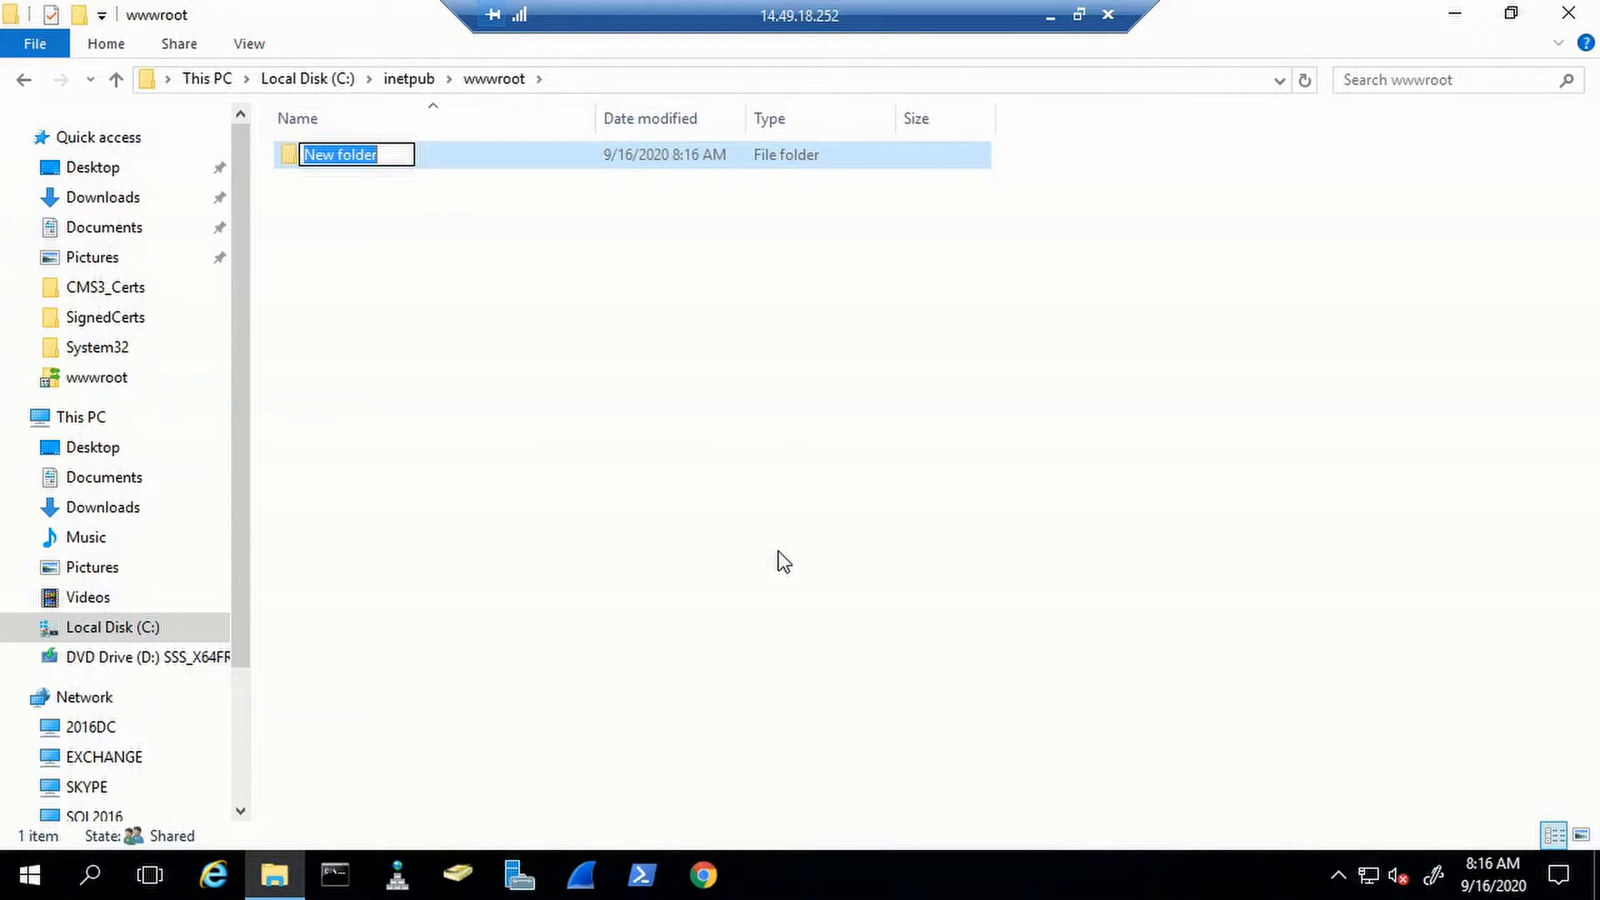
type("Brand")
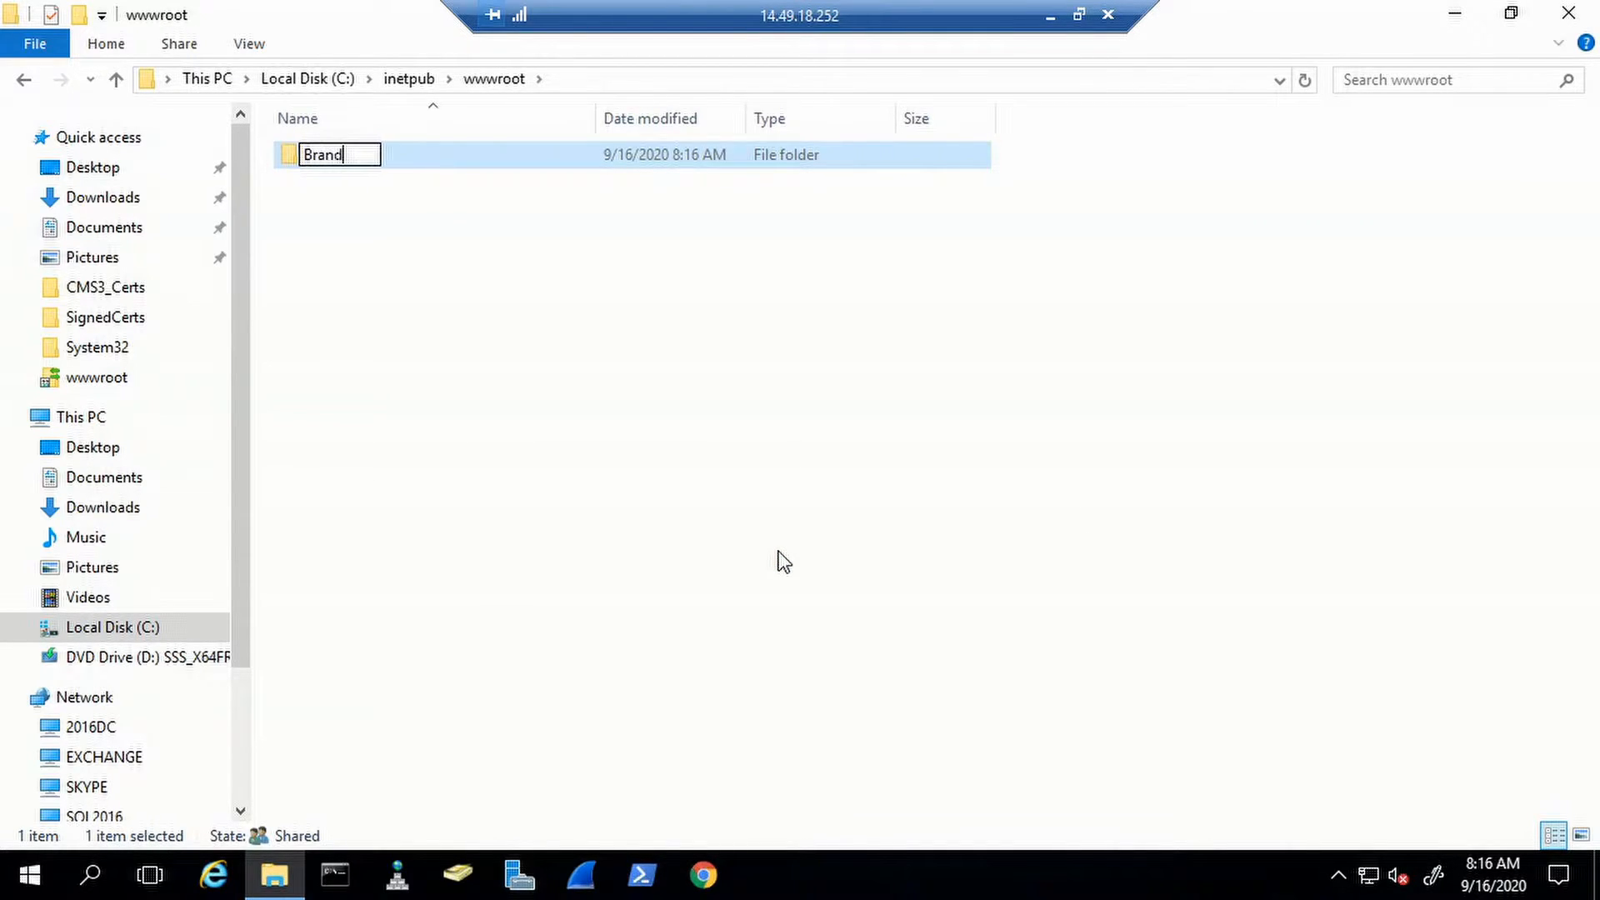
type("Rebel")
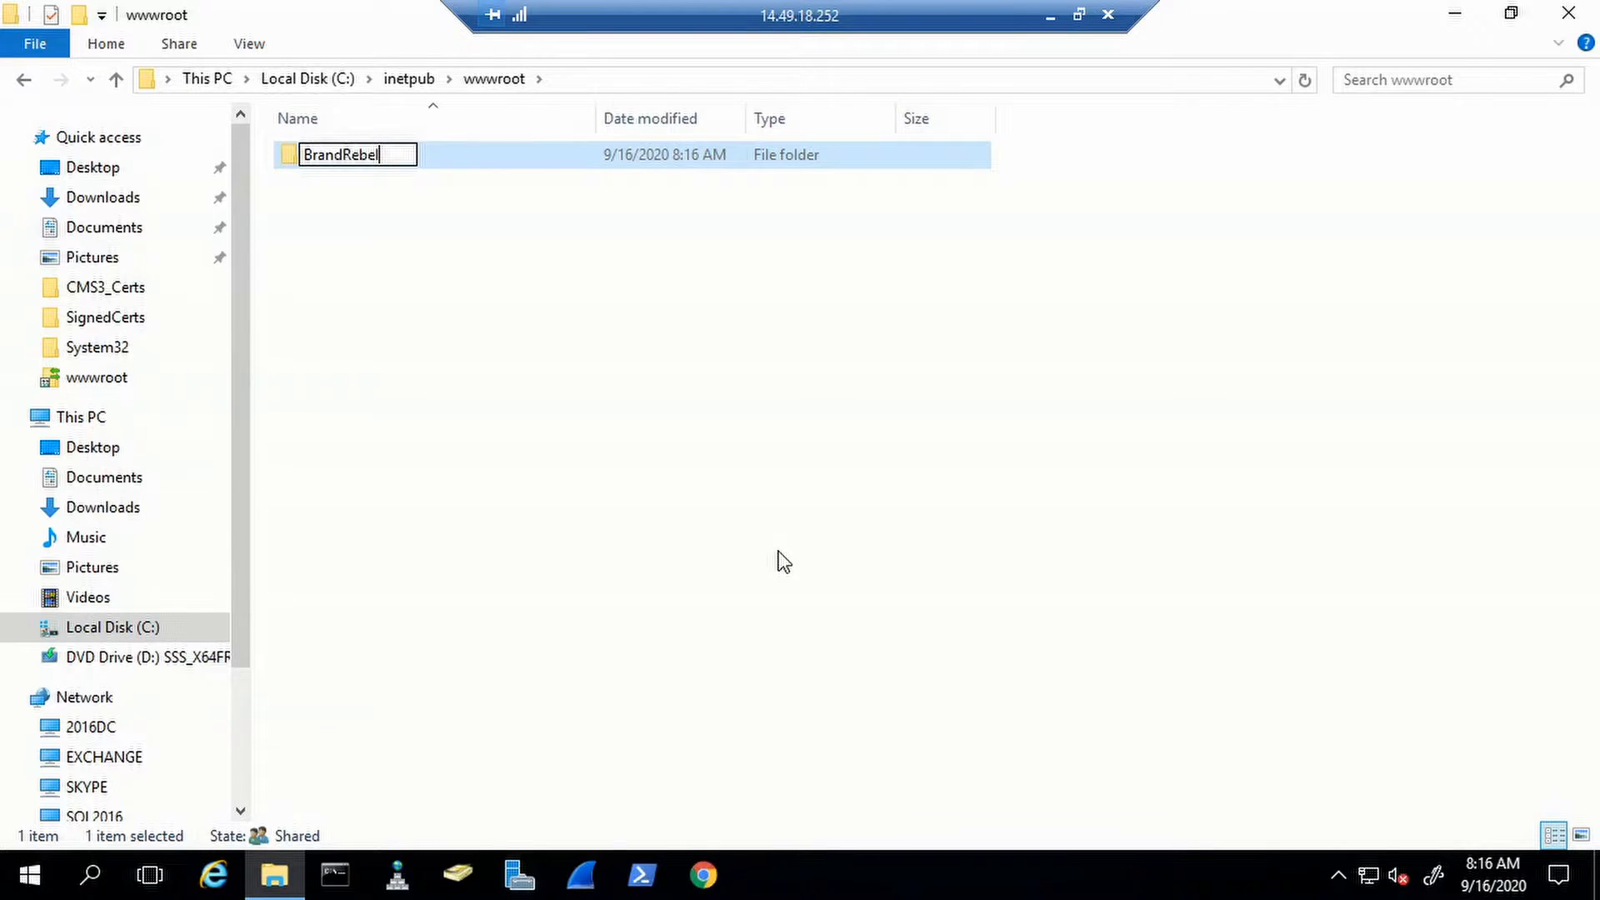
key("Return")
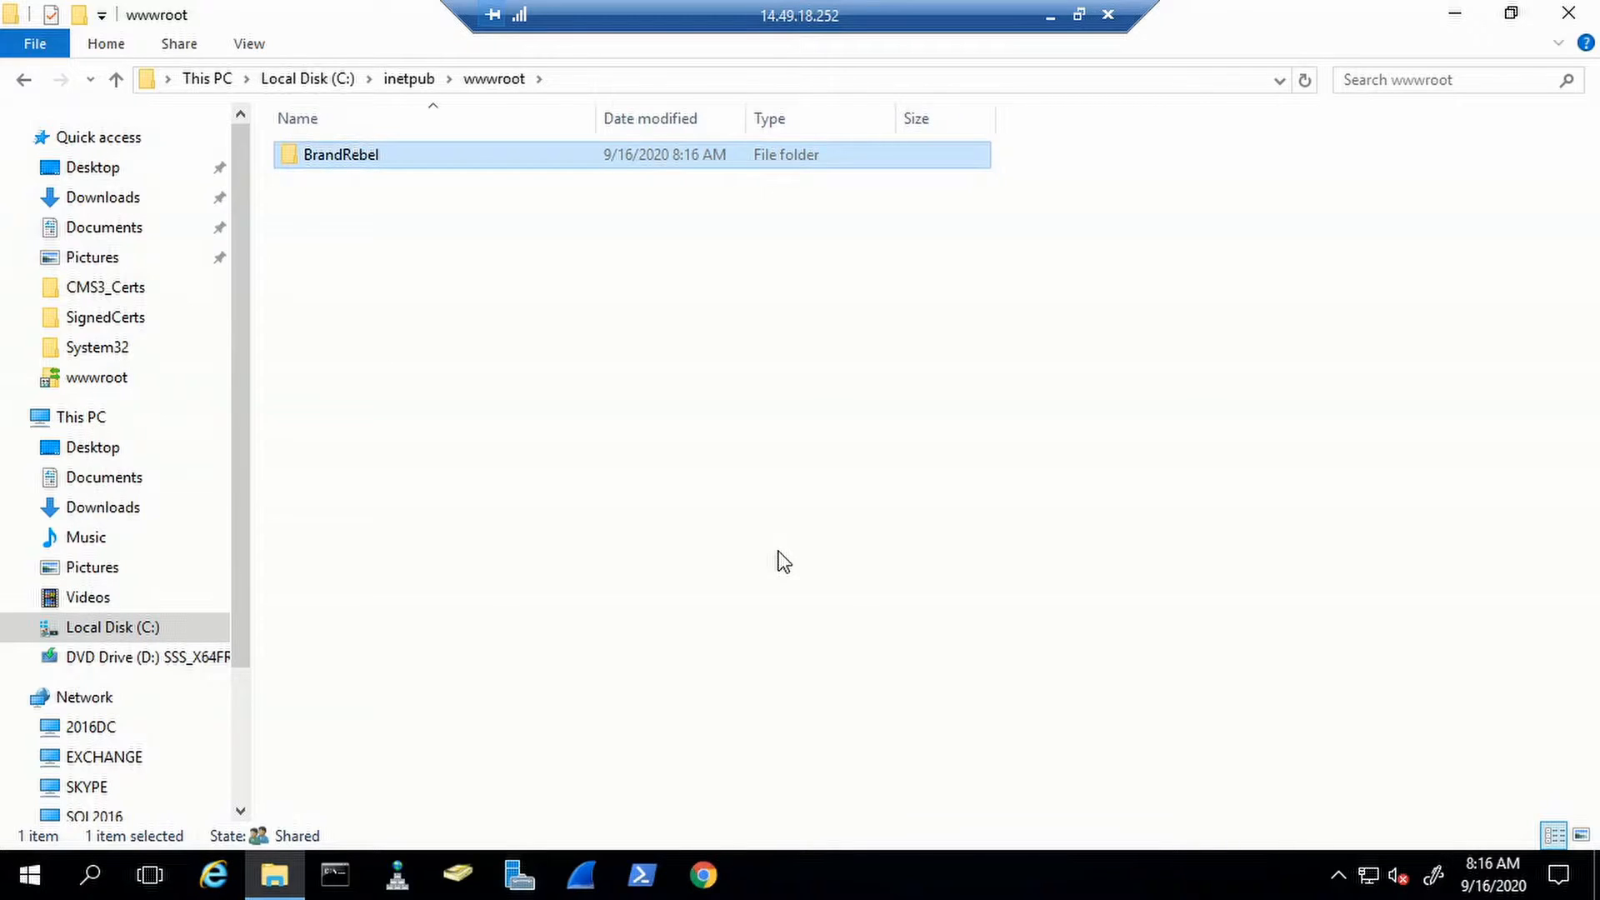
- Paste the copied rebels.zip into the BrandRebel folder and close the File Explorer window
double_click(589, 159)
right_click(582, 197)
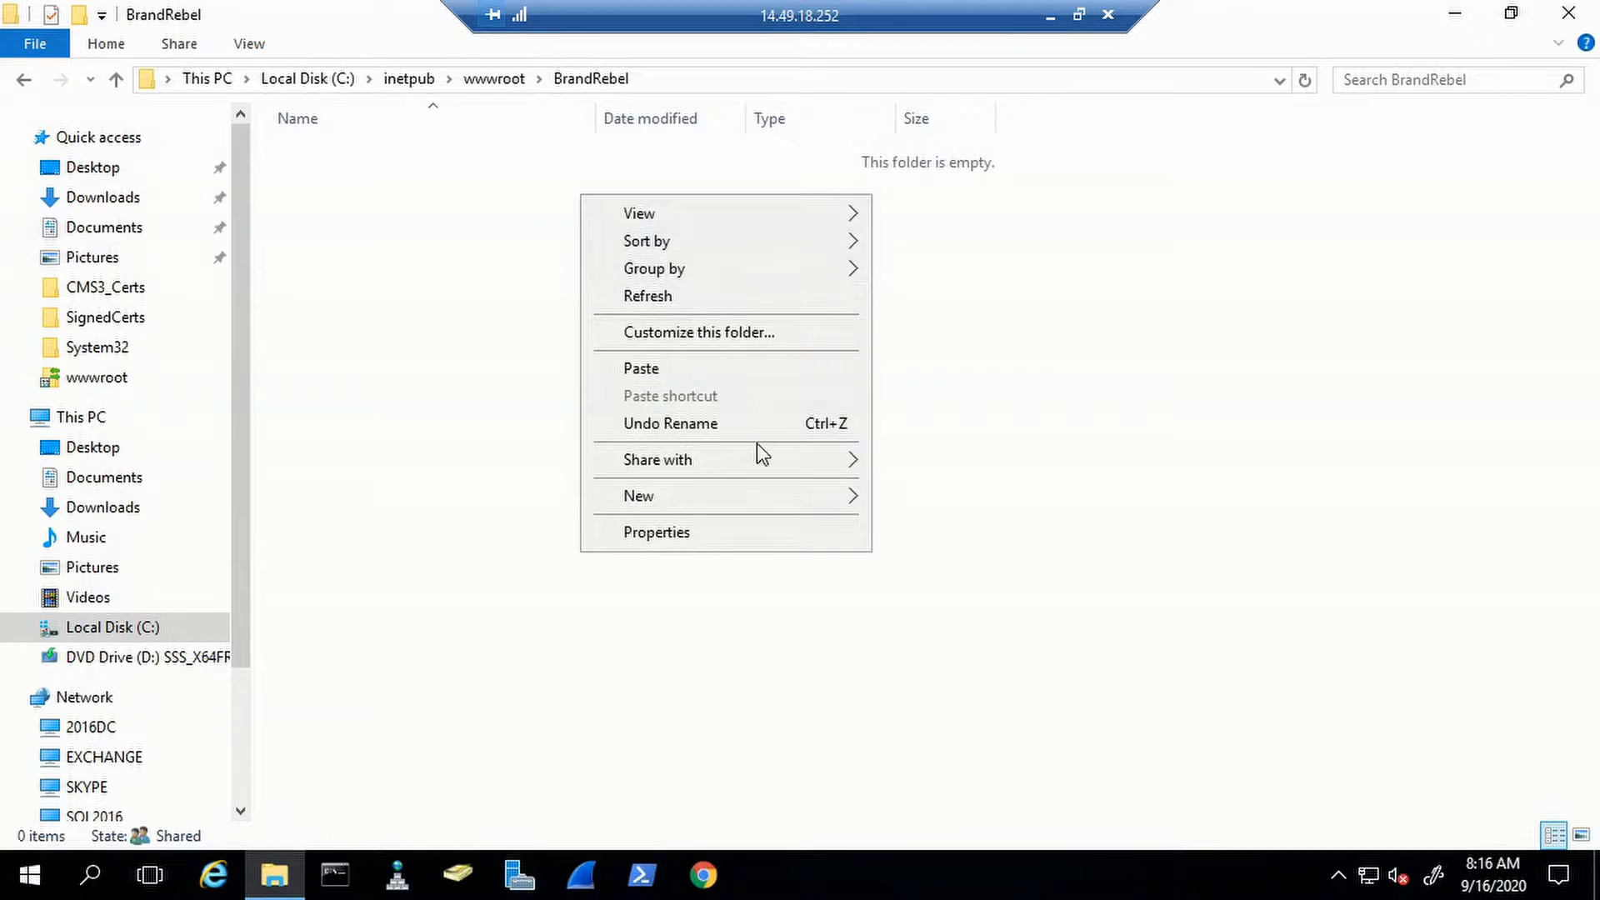
left_click(777, 367)
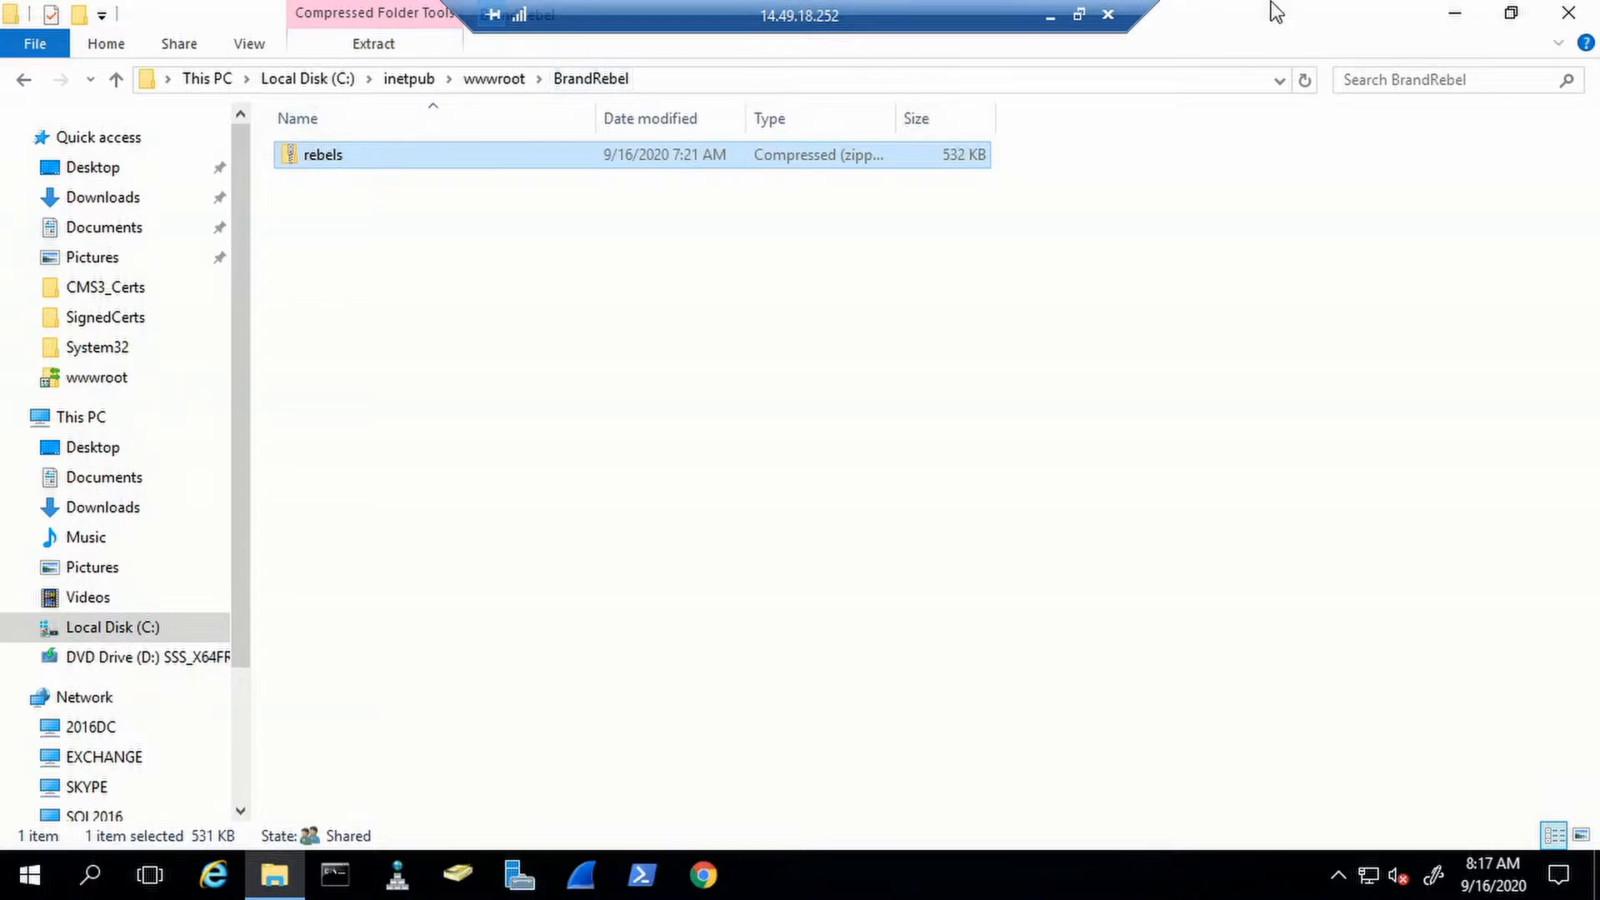
left_click(1586, 17)
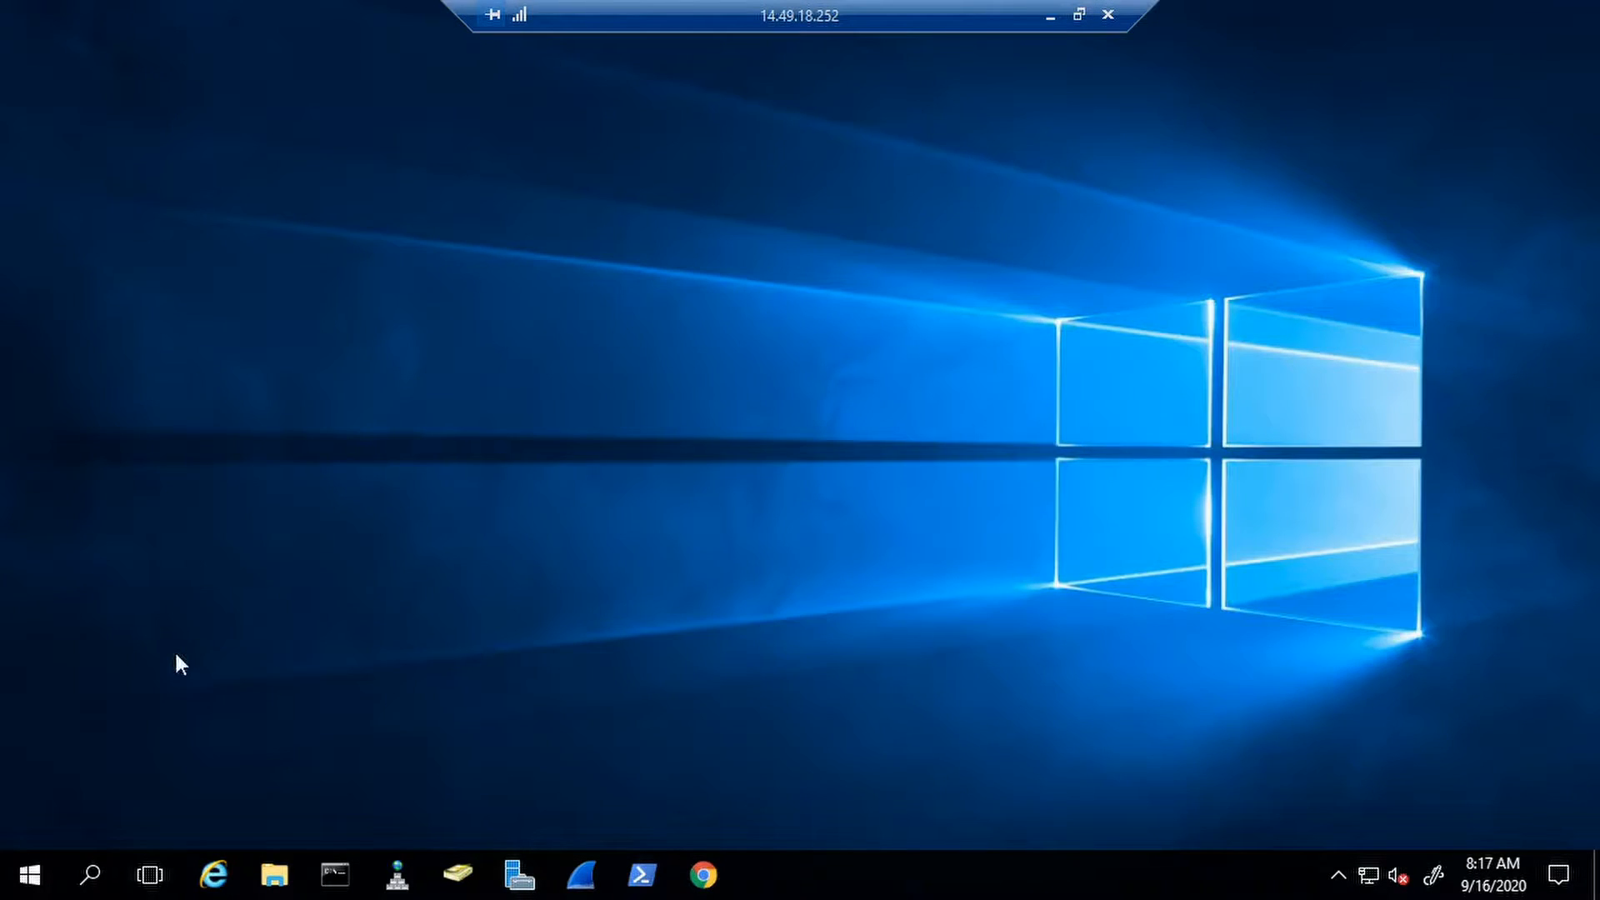
- Open Internet Information Services (IIS) Manager from the administrative tools and examine the BrandRebel folder under the Default Web Site
left_click(47, 879)
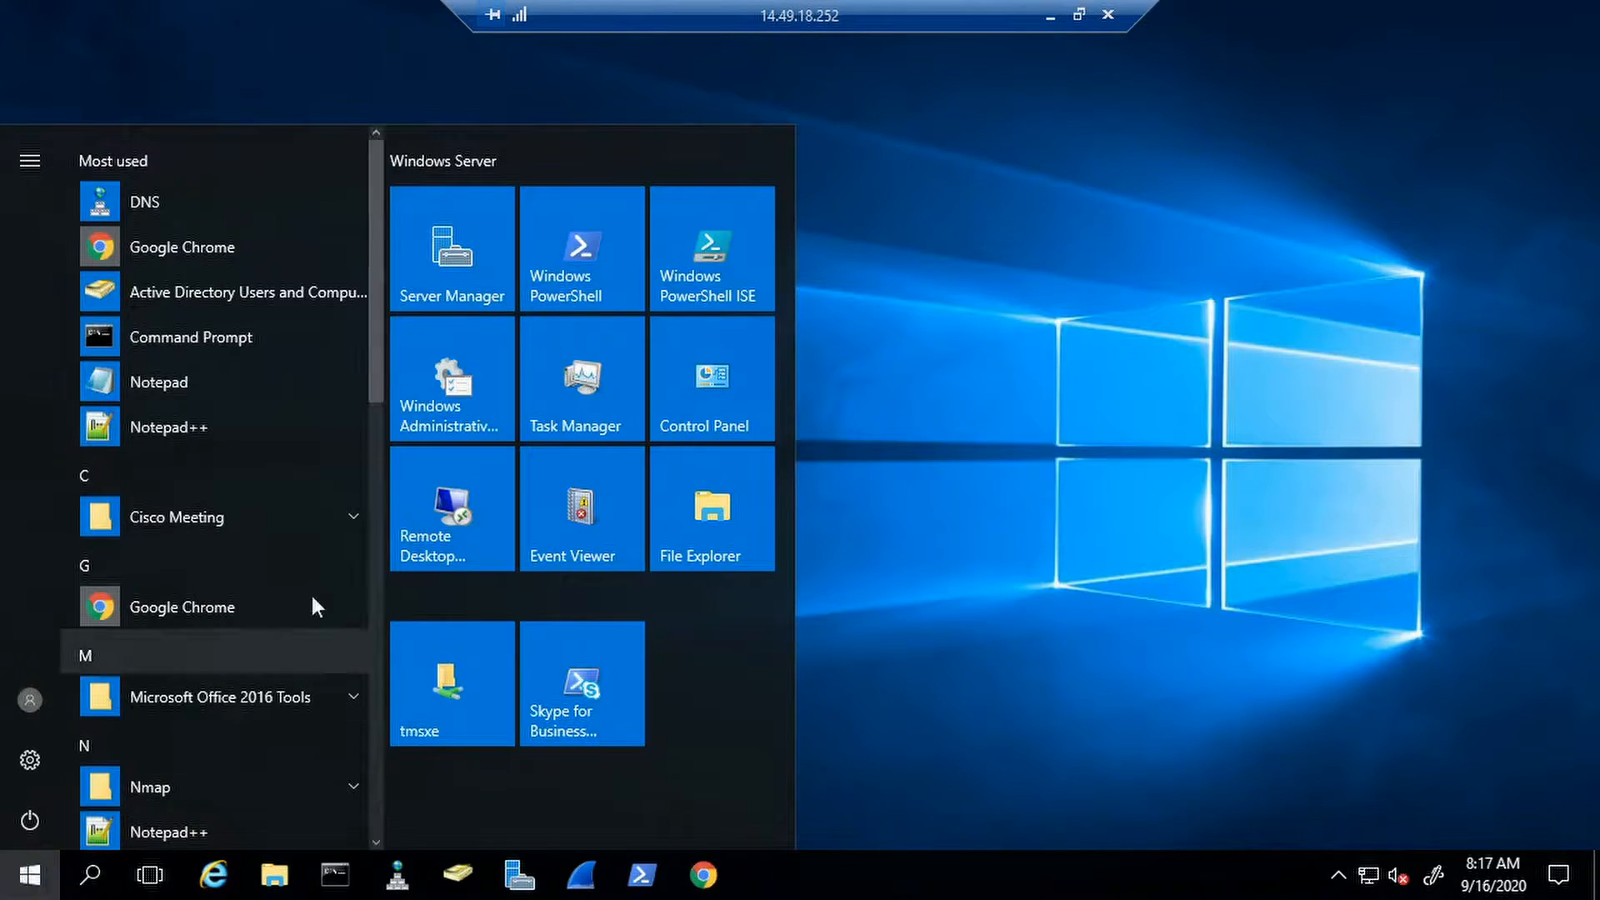
left_click(441, 396)
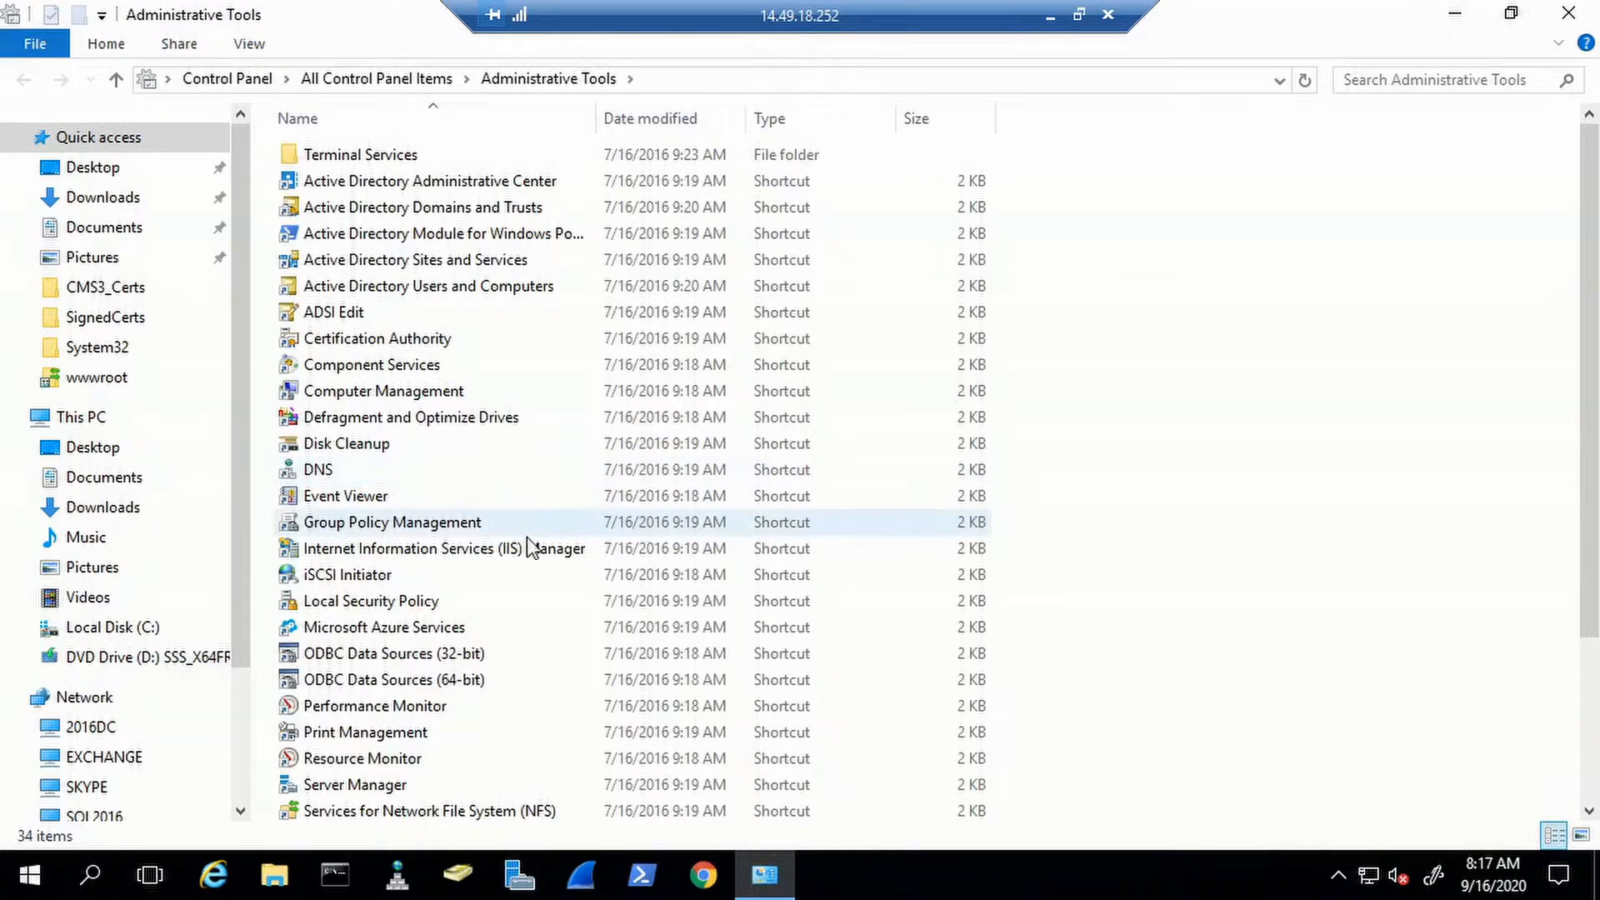
double_click(528, 549)
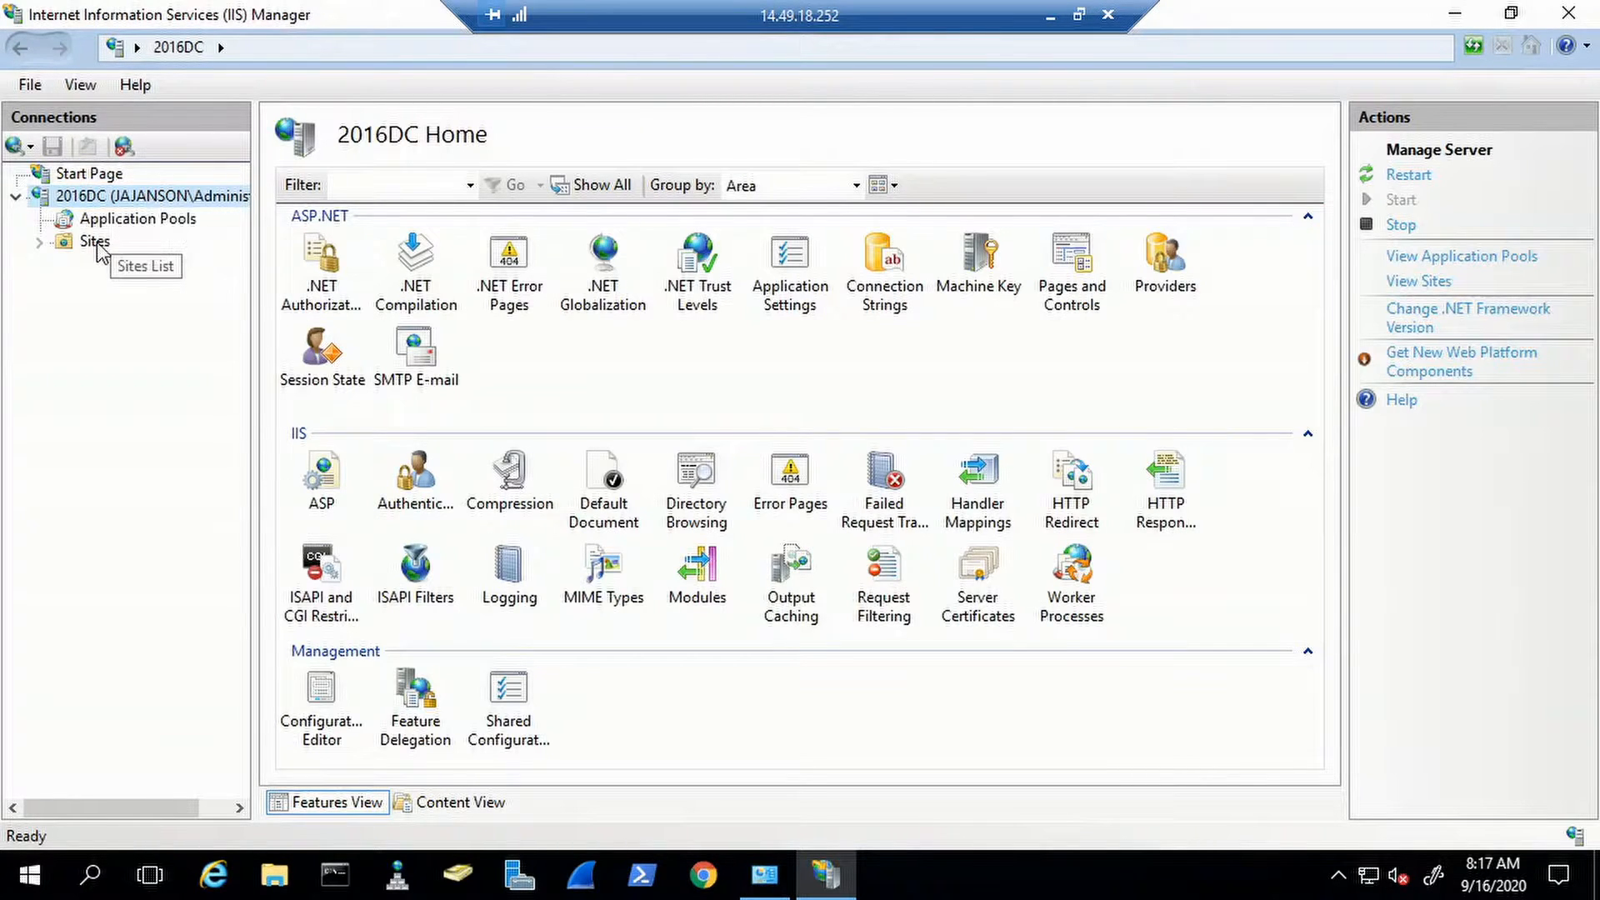
left_click(94, 241)
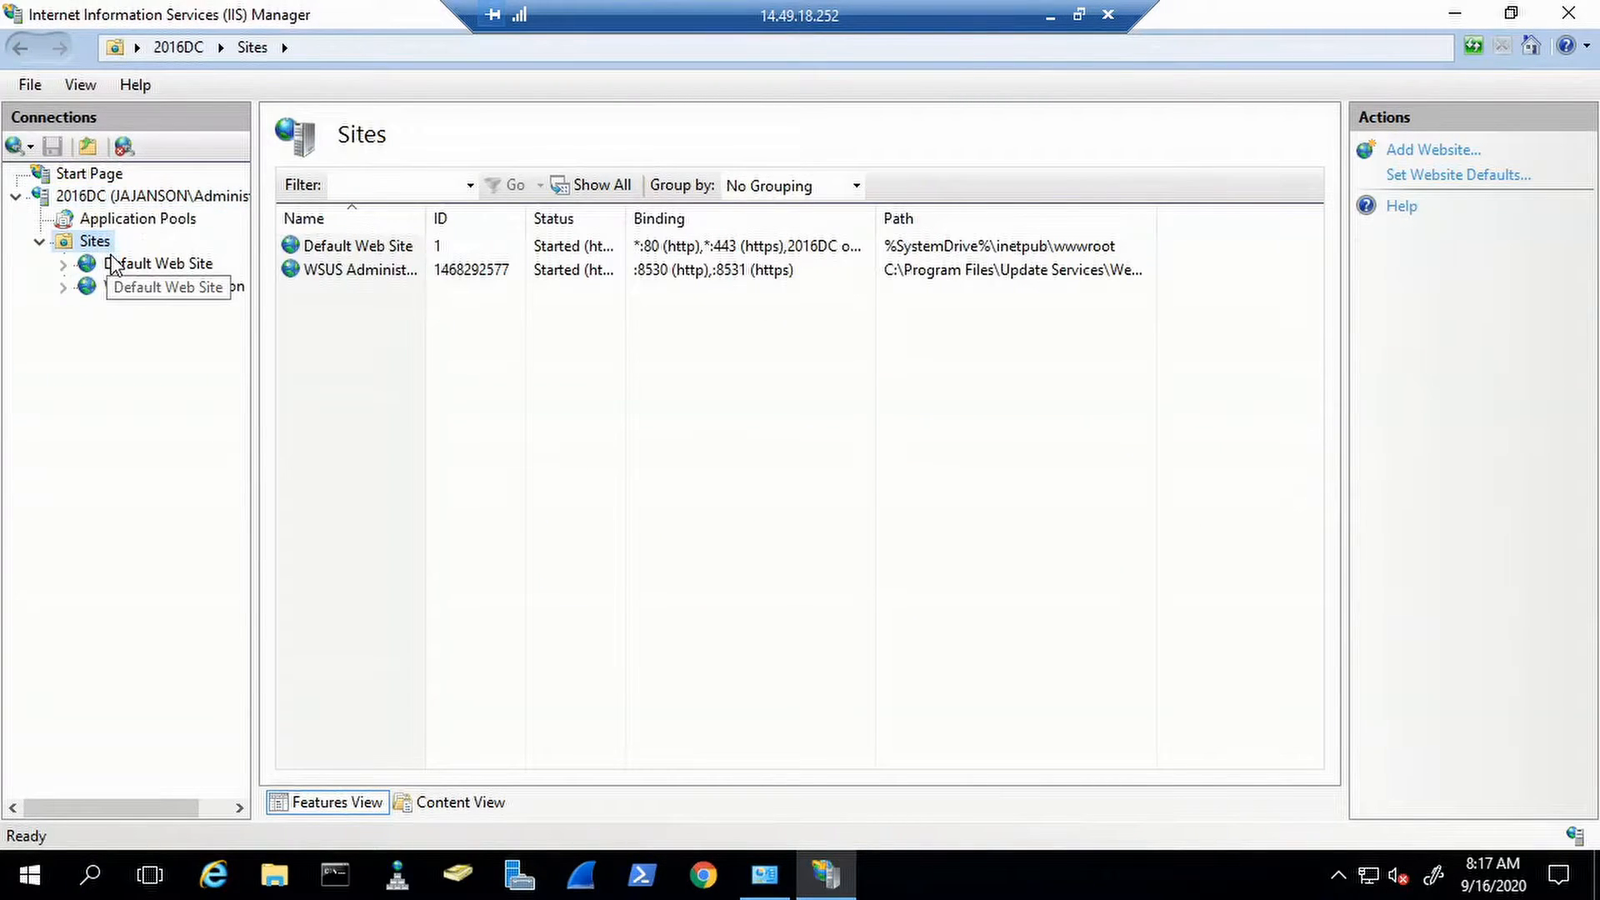
double_click(114, 265)
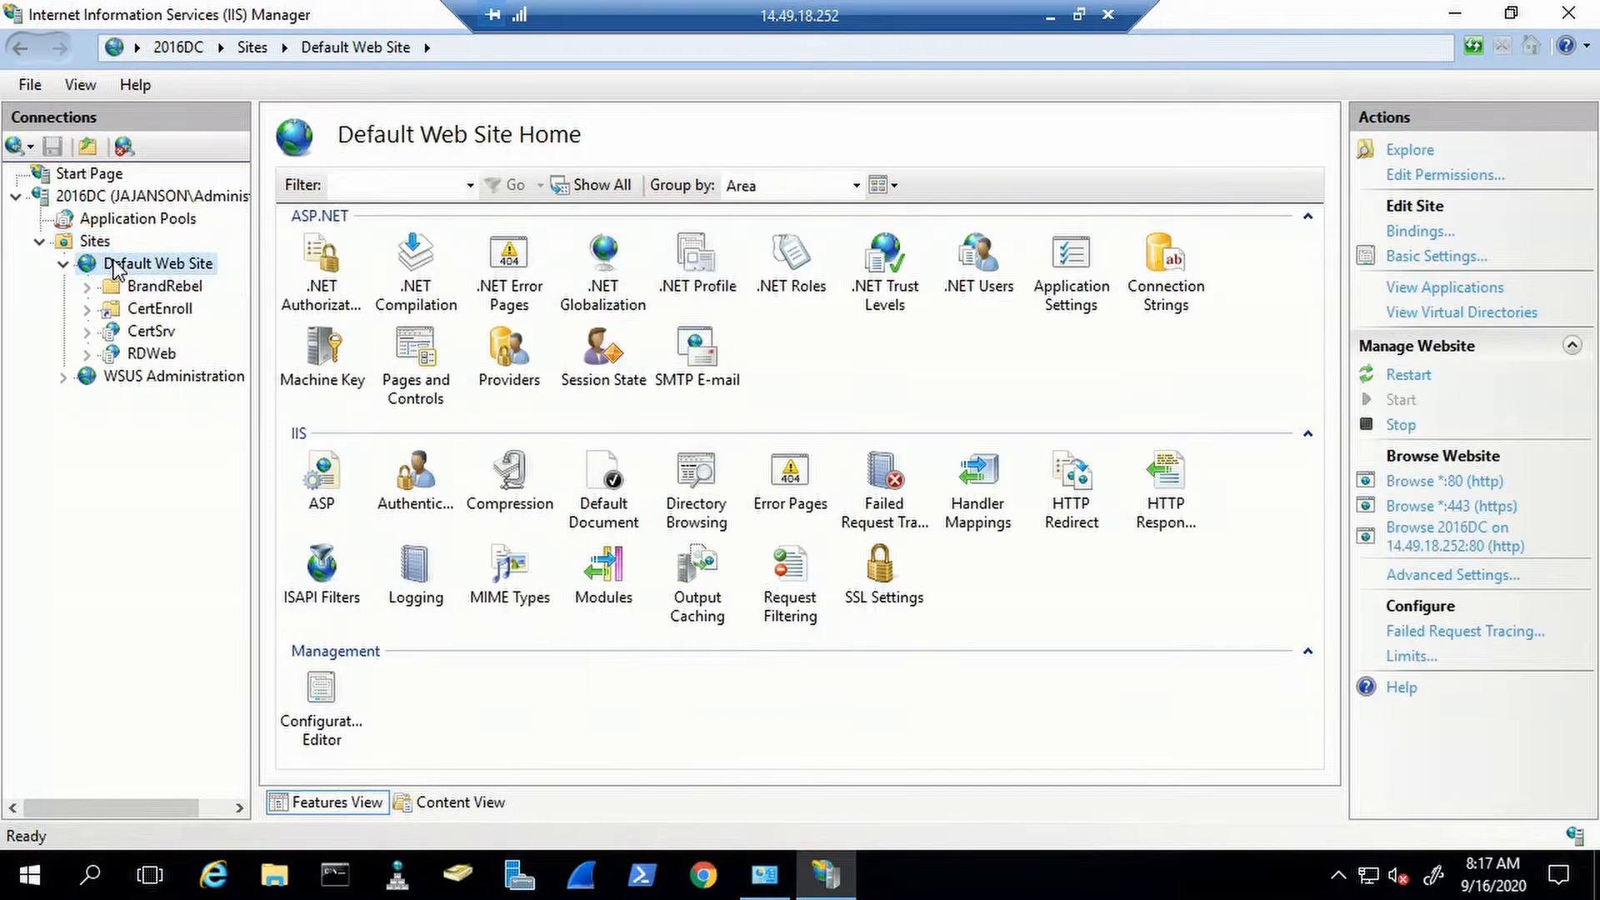
left_click(130, 290)
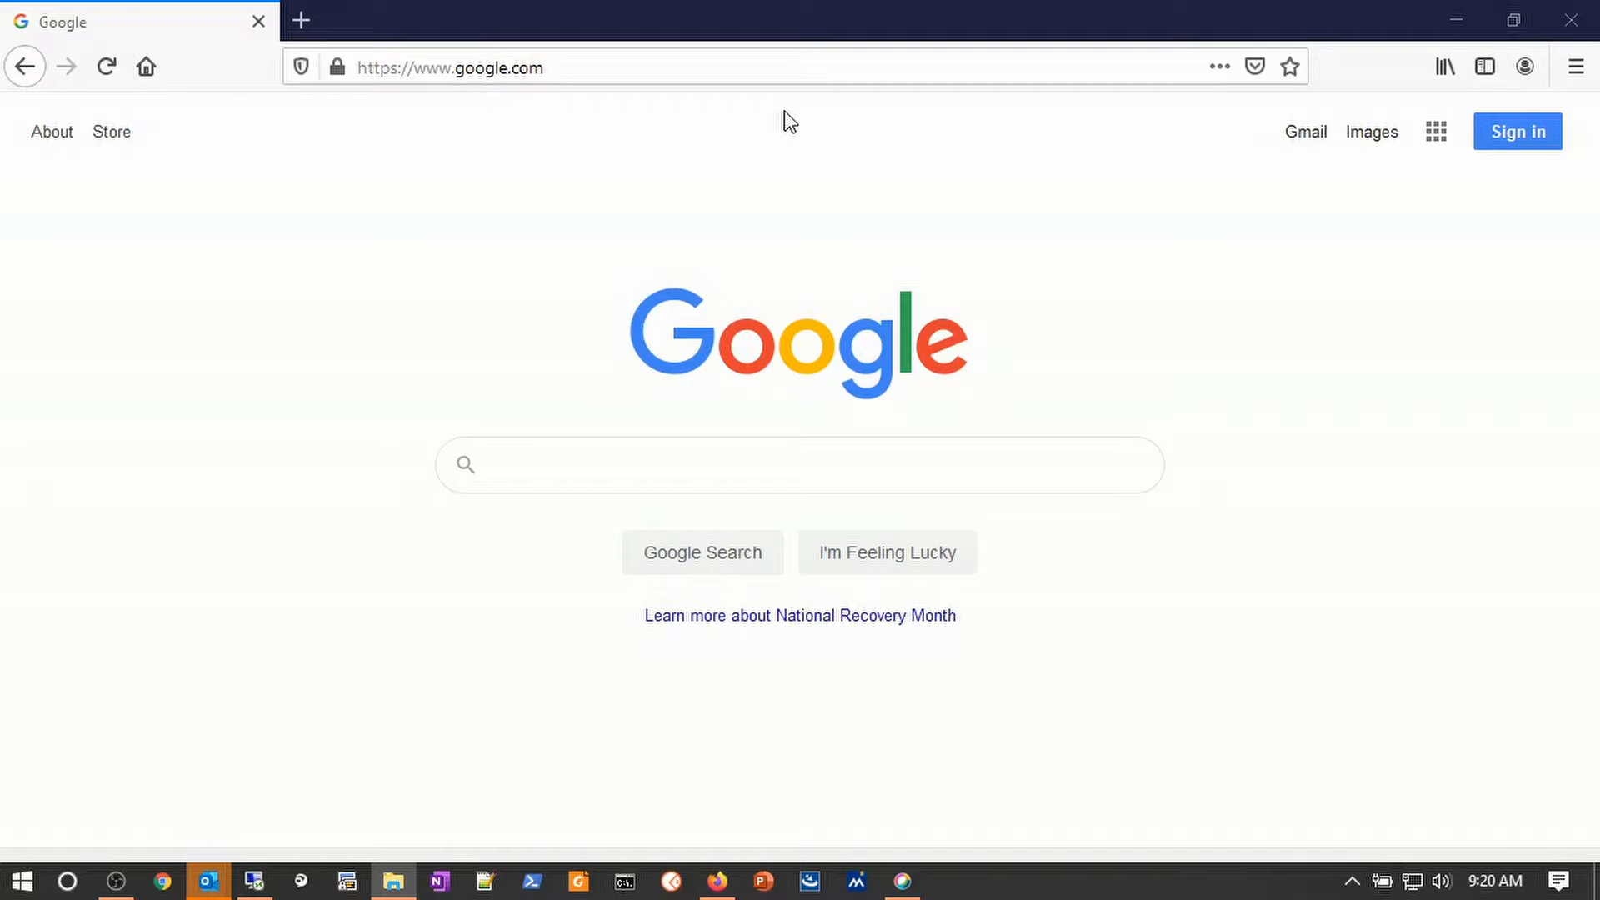
left_click(786, 70)
type("http")
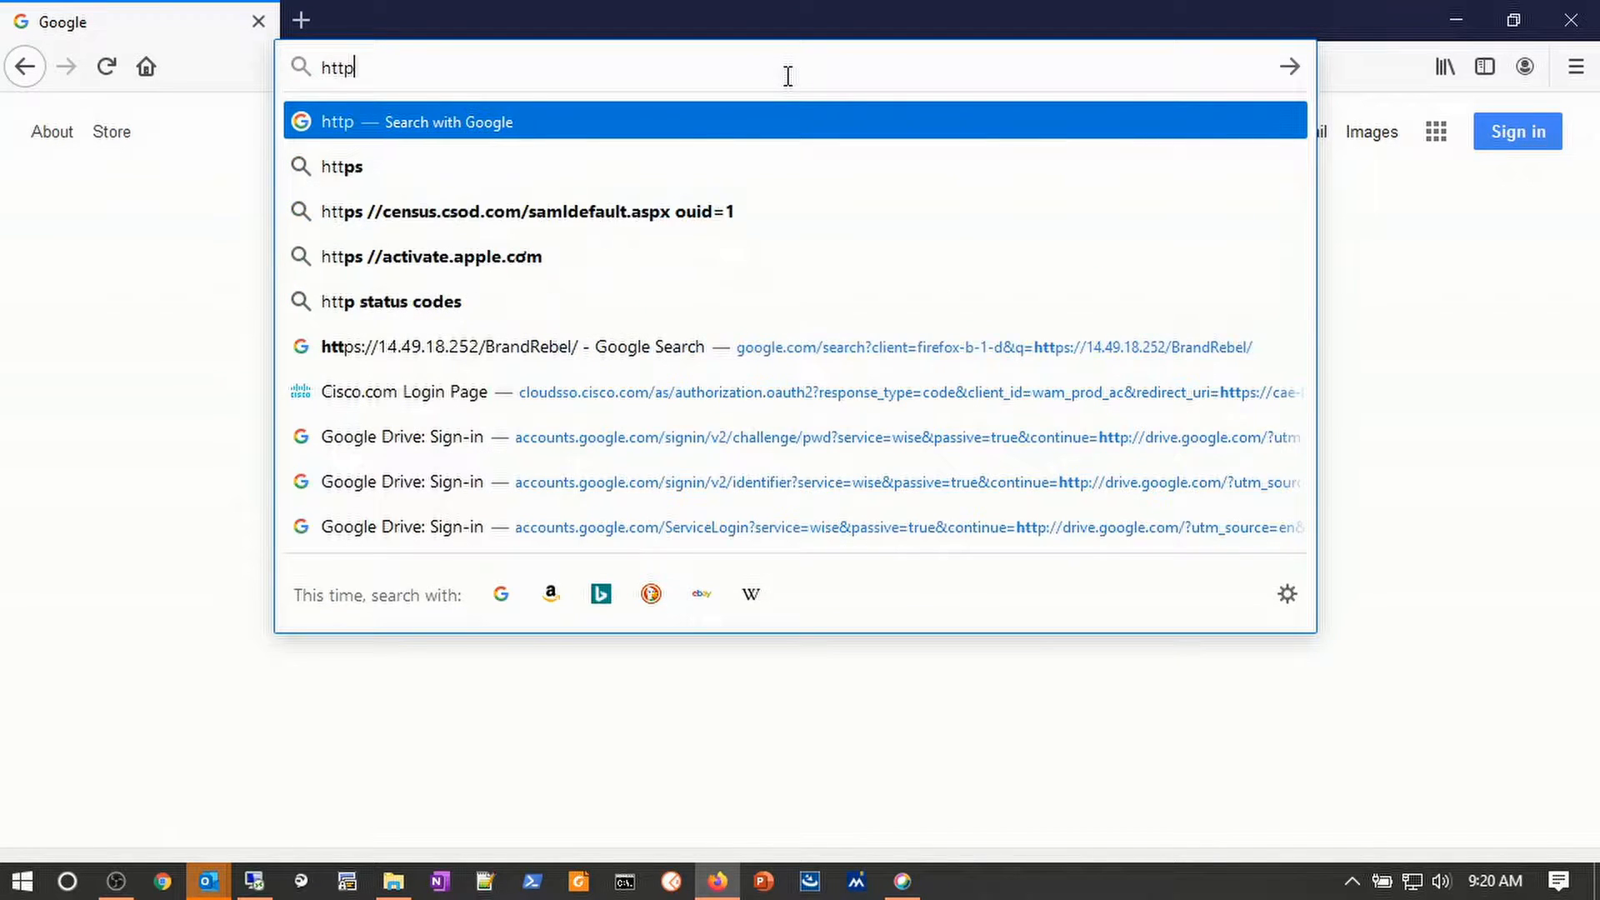
type("s:")
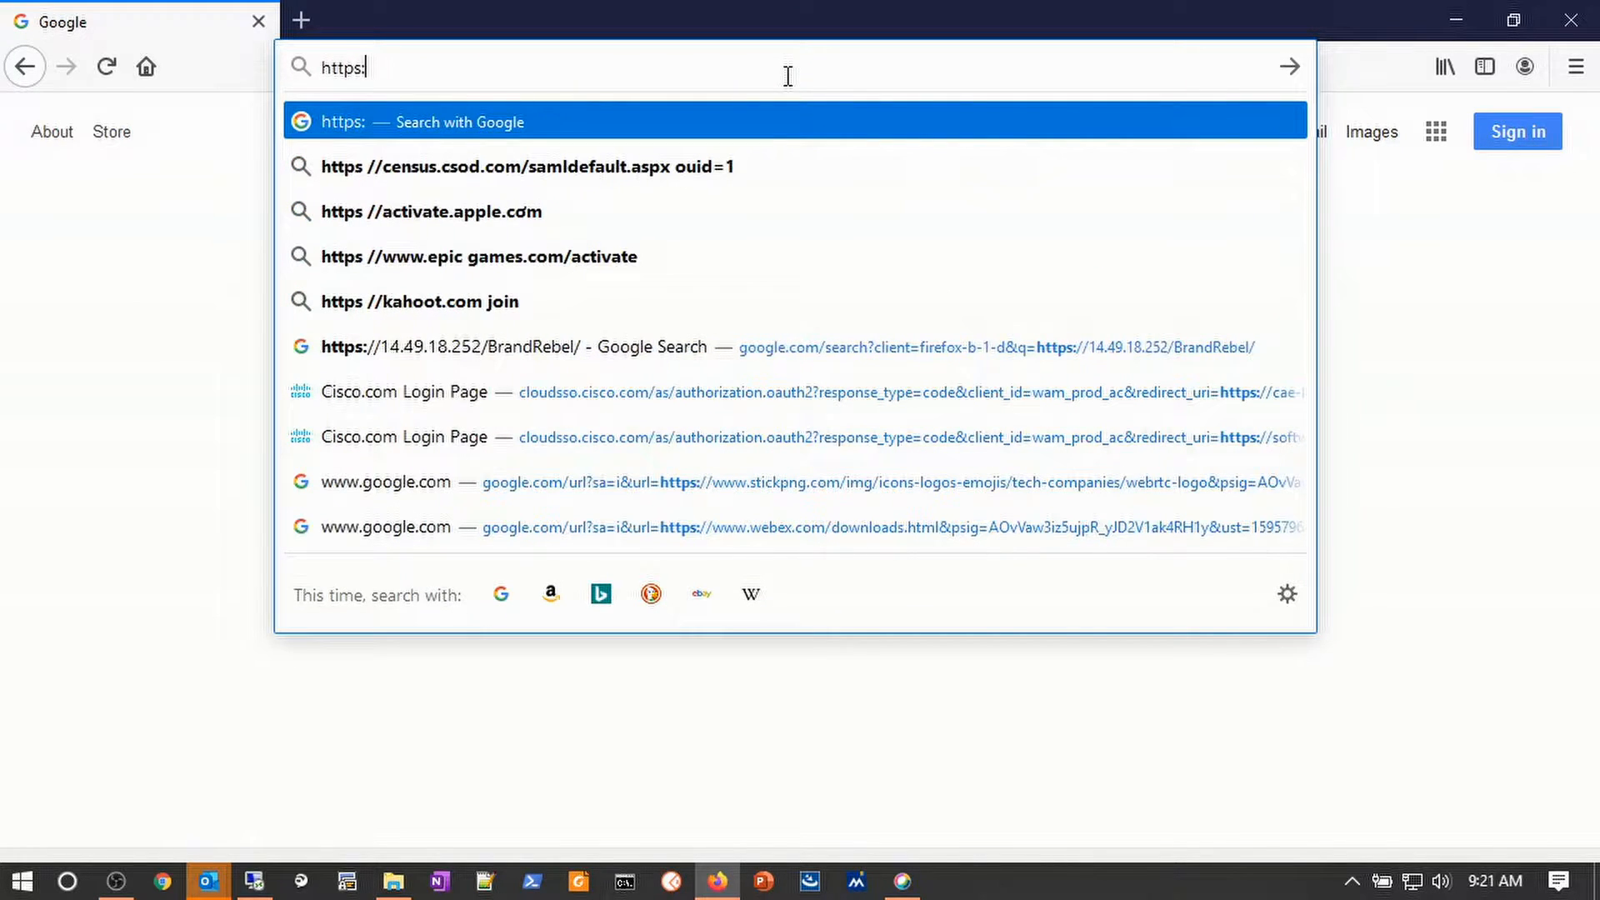
type("//")
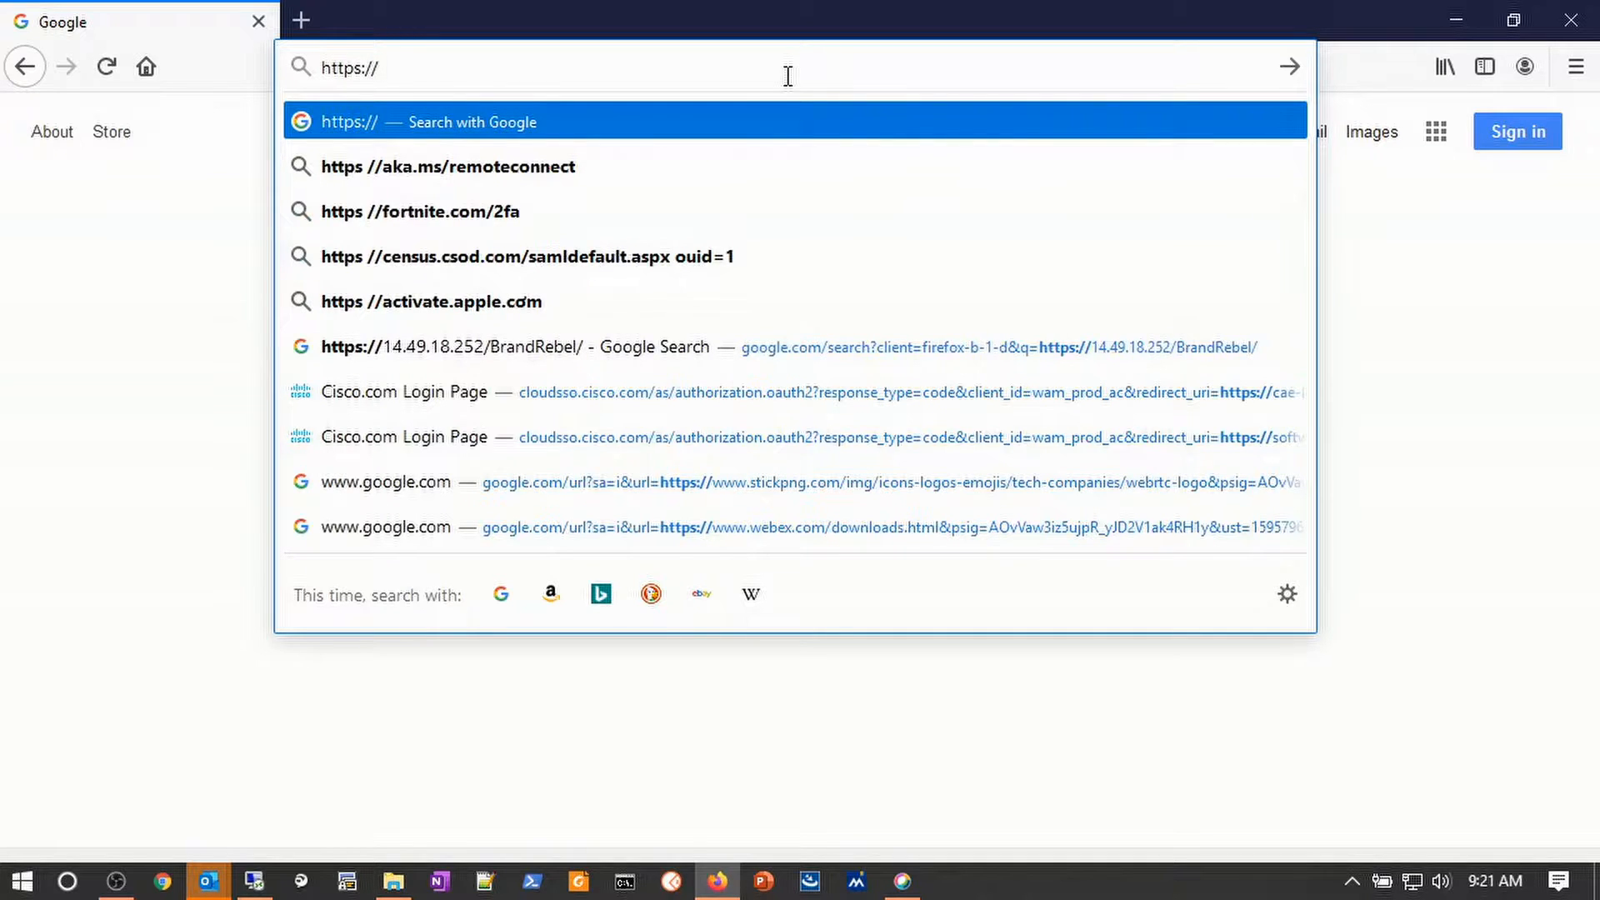
type("14.")
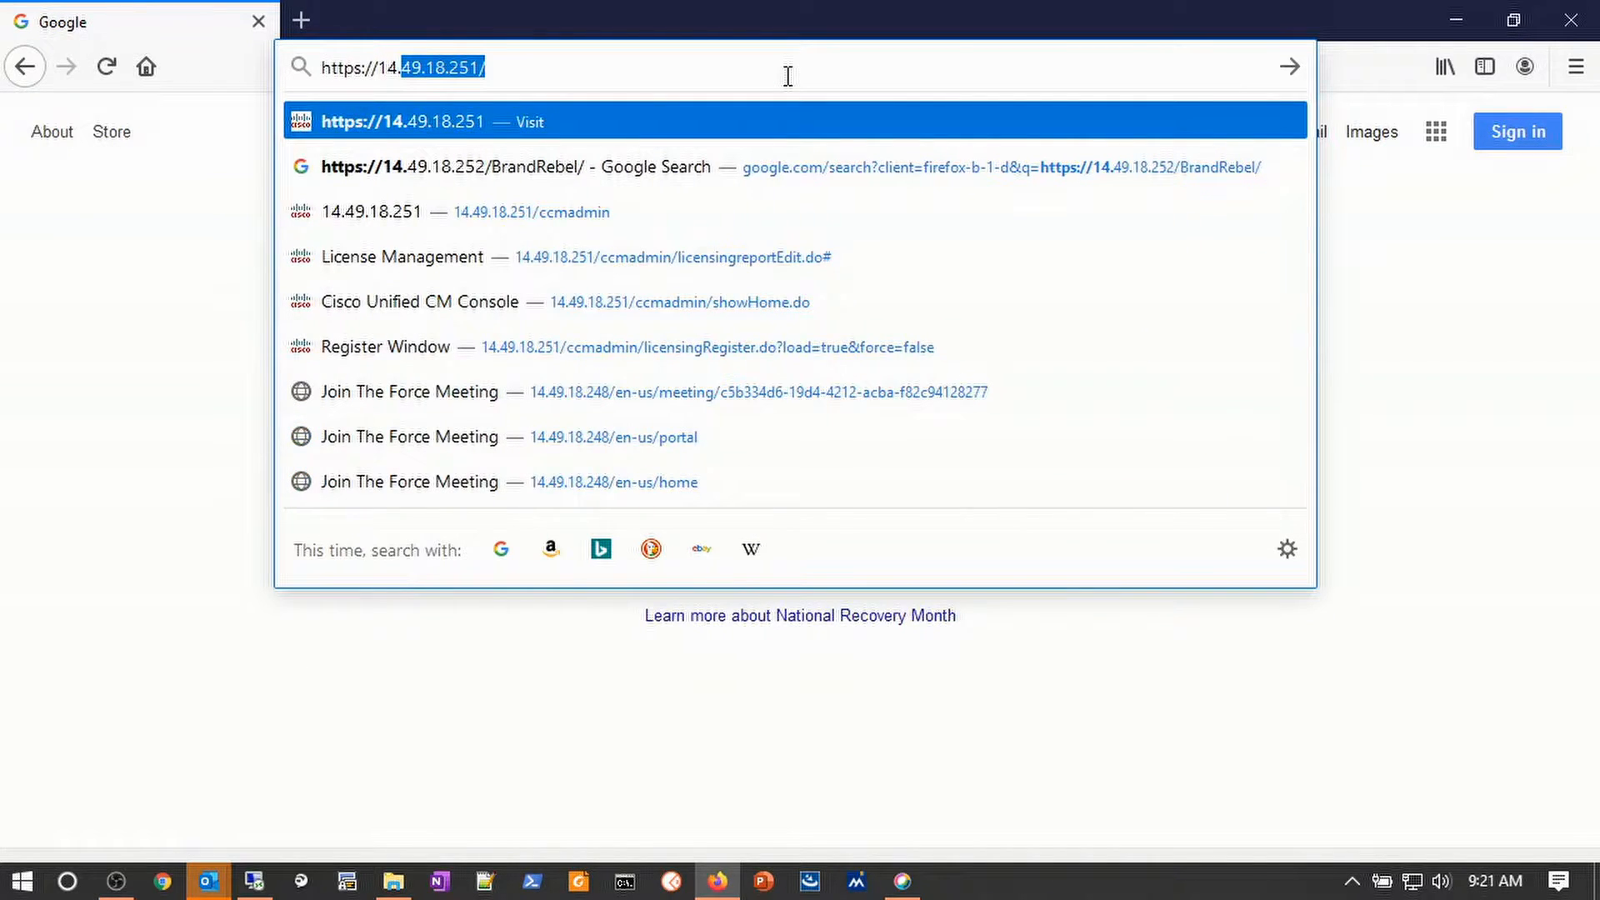
type("49.18.252/")
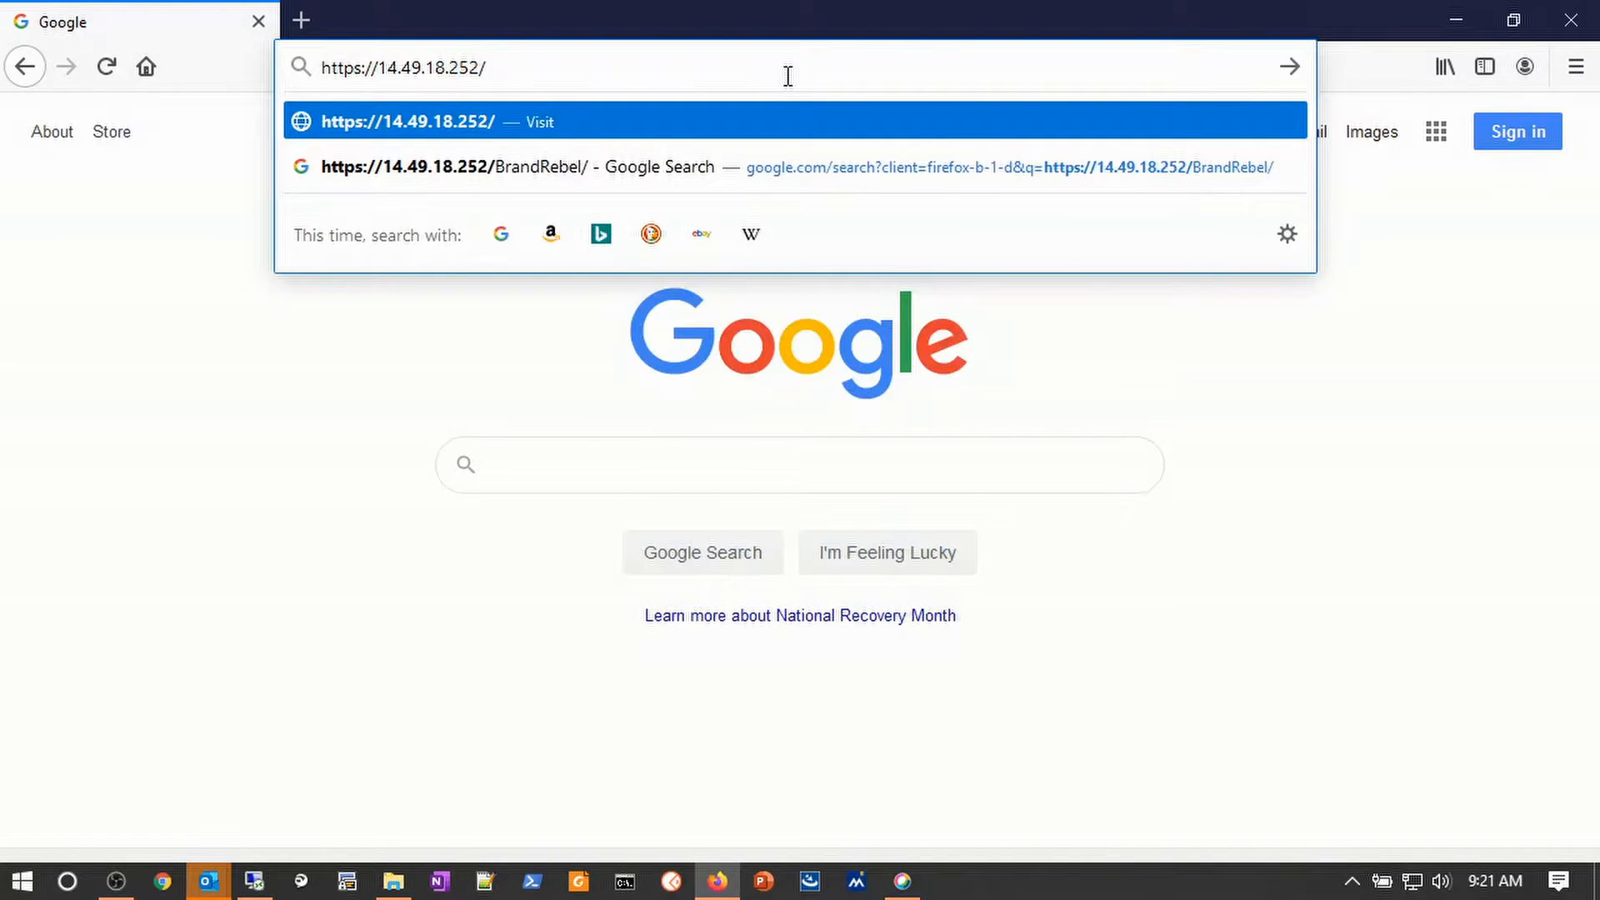
type("BrandRebel")
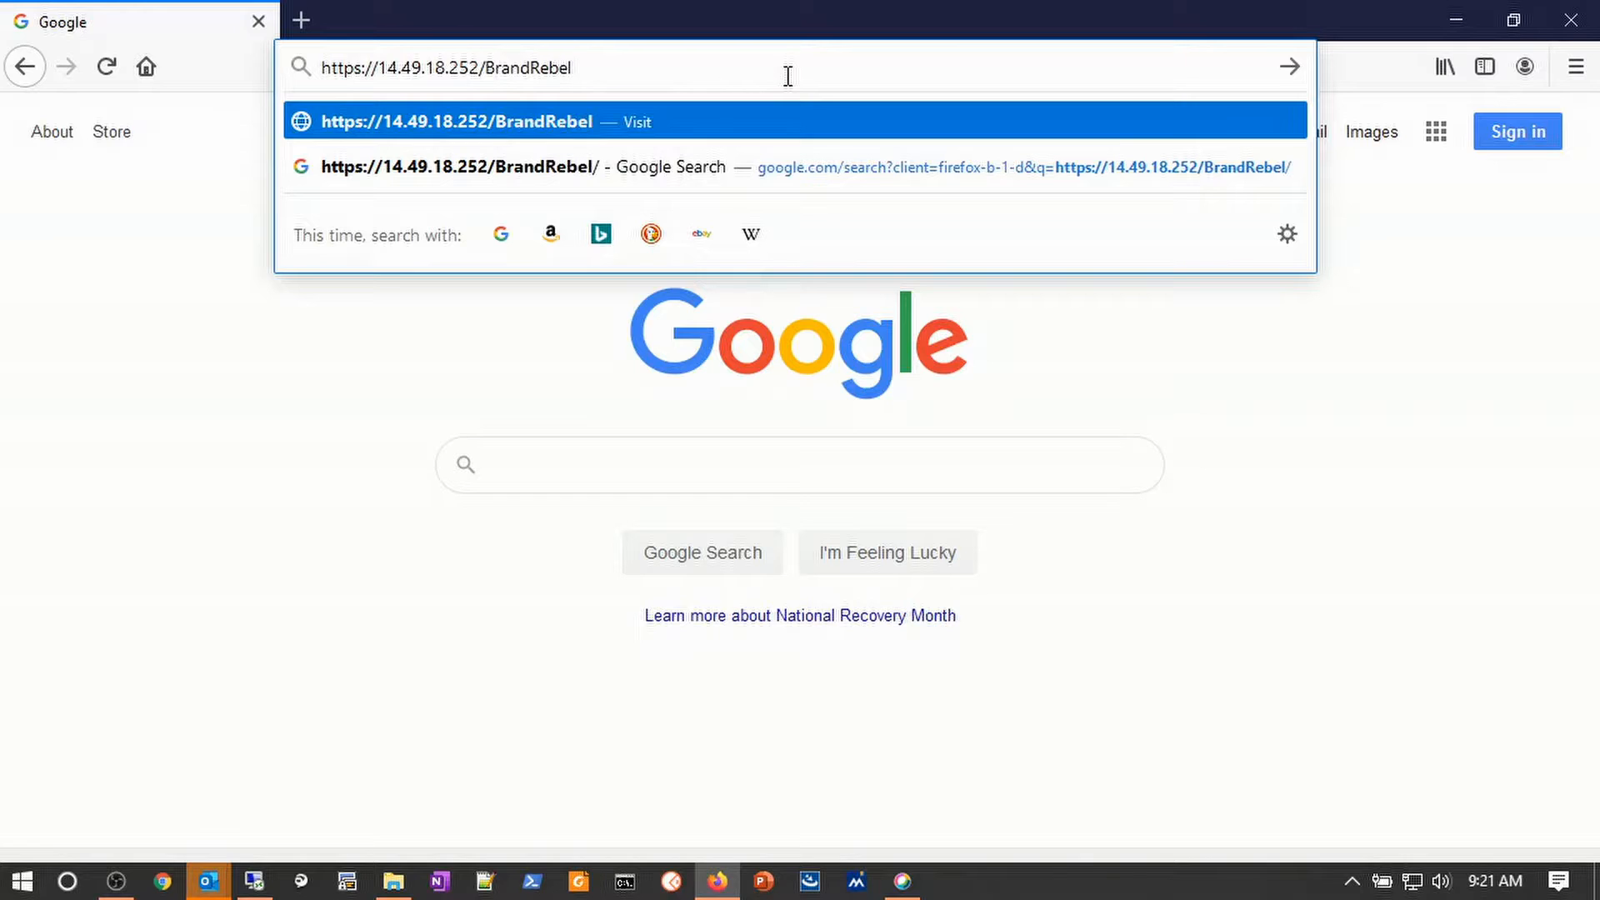
type("/")
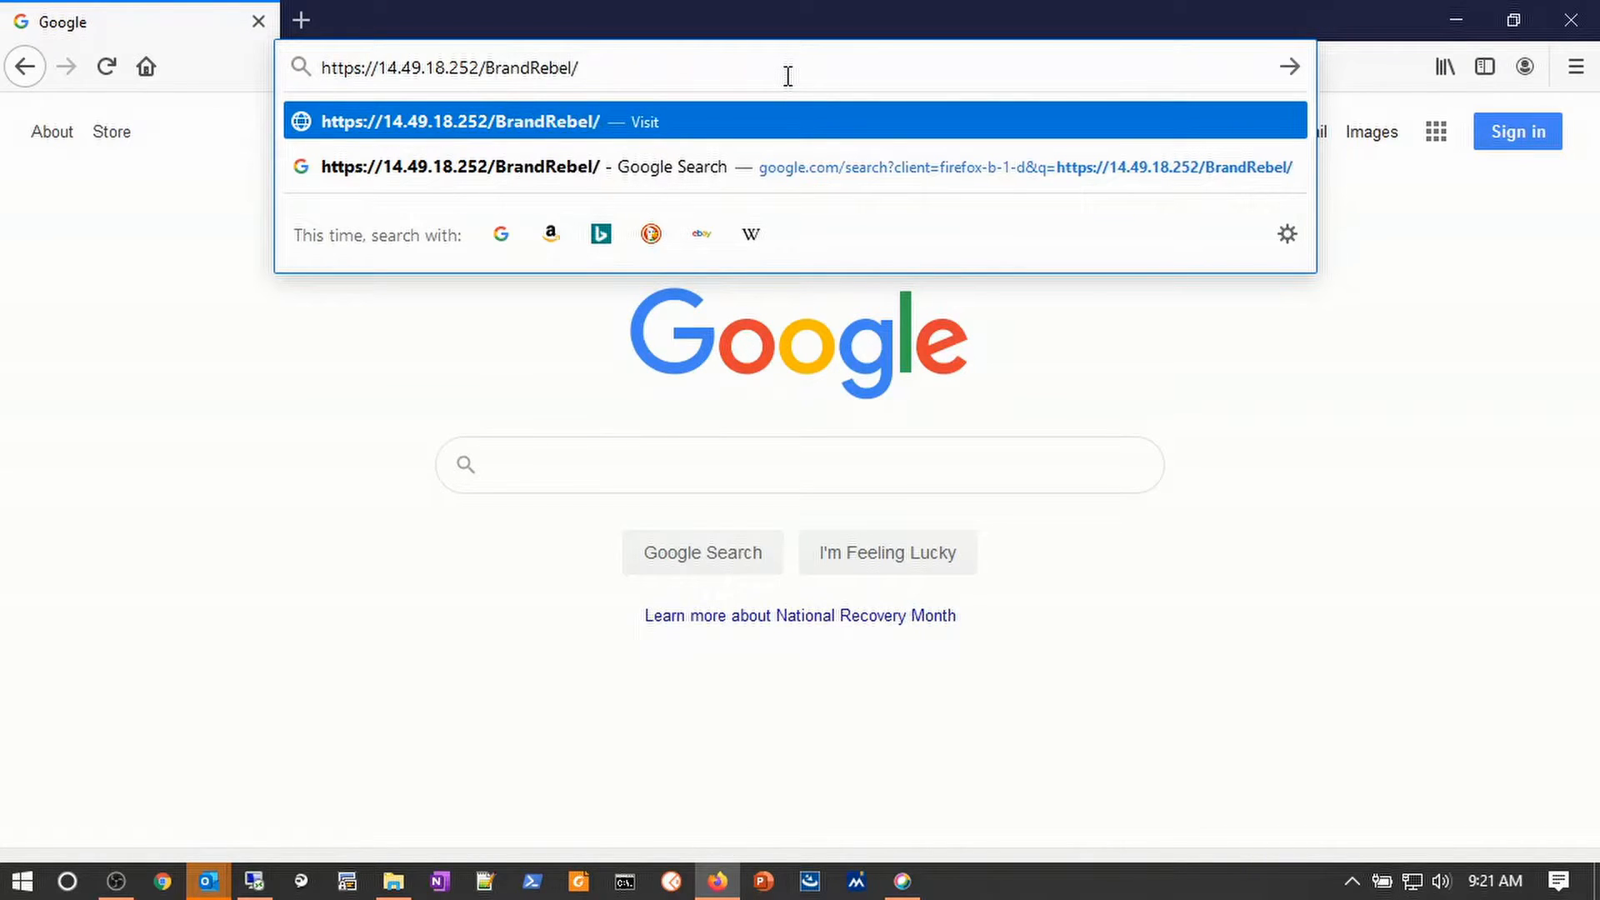
type("rebels.")
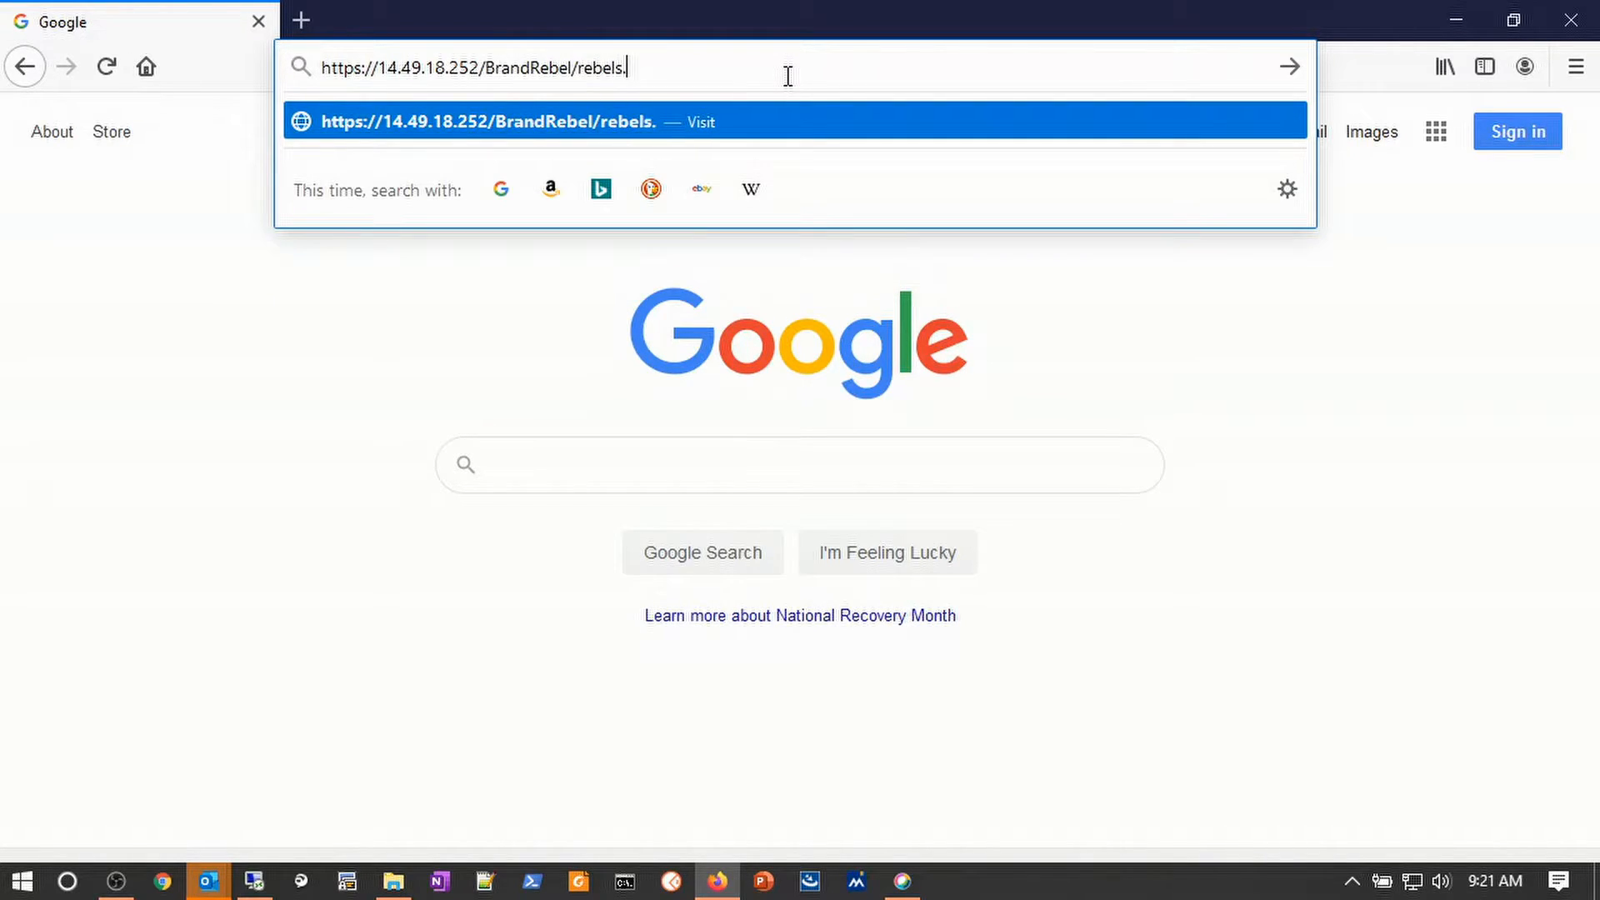
type("zip")
key("Return")
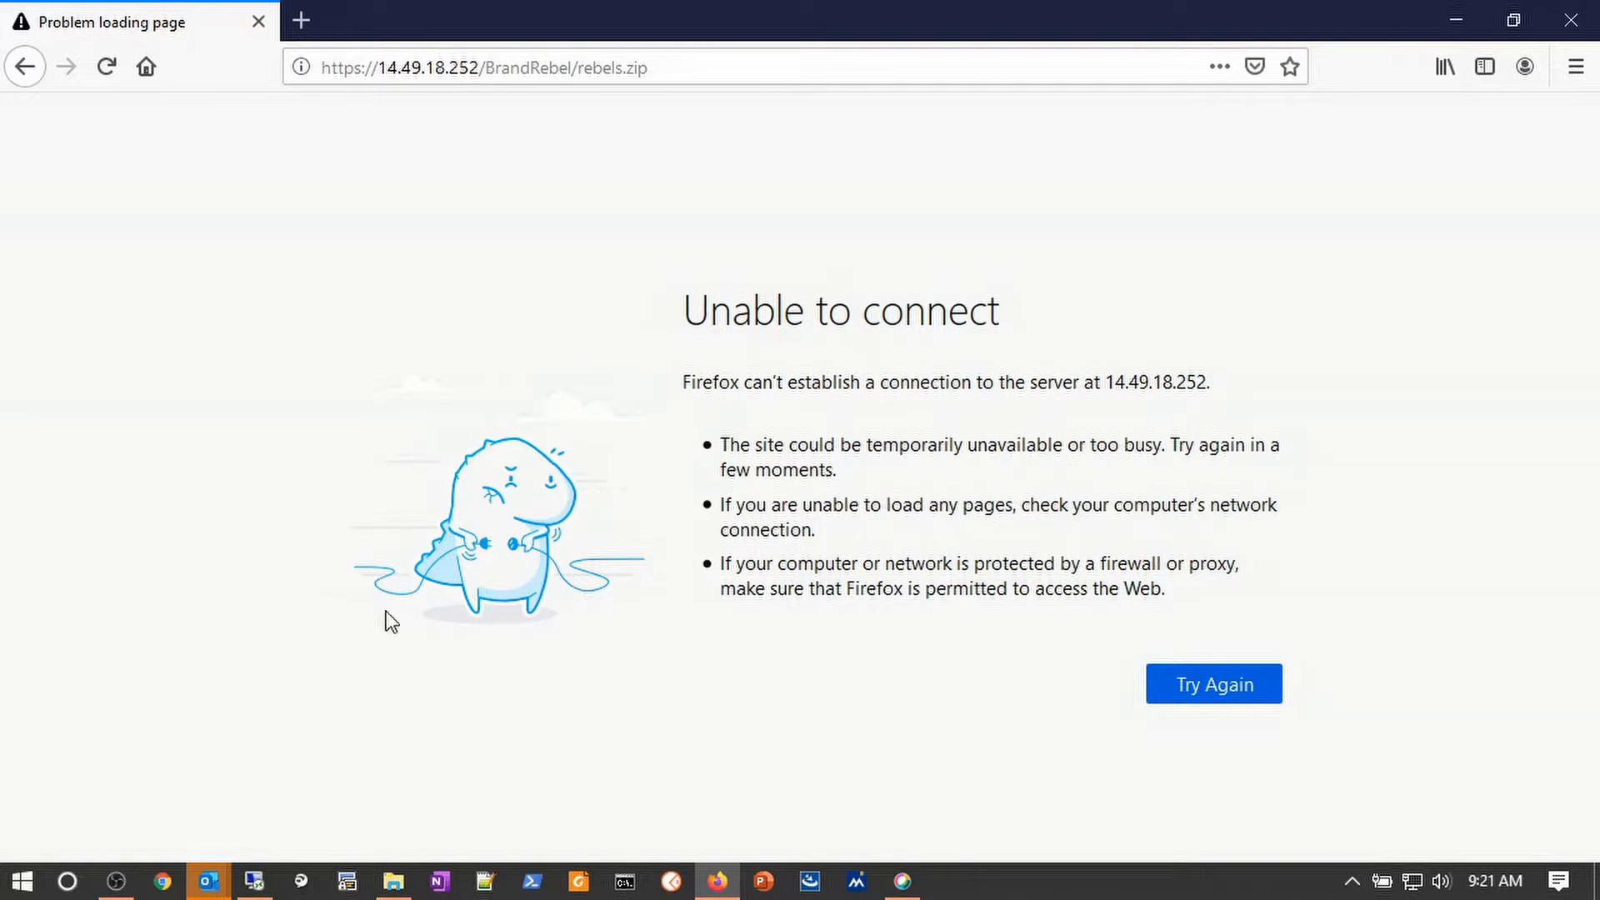
- Switch back to the 14.49.18.252 remote session and open the Default Web Site in Internet Information Services (IIS) Manager
left_click(256, 877)
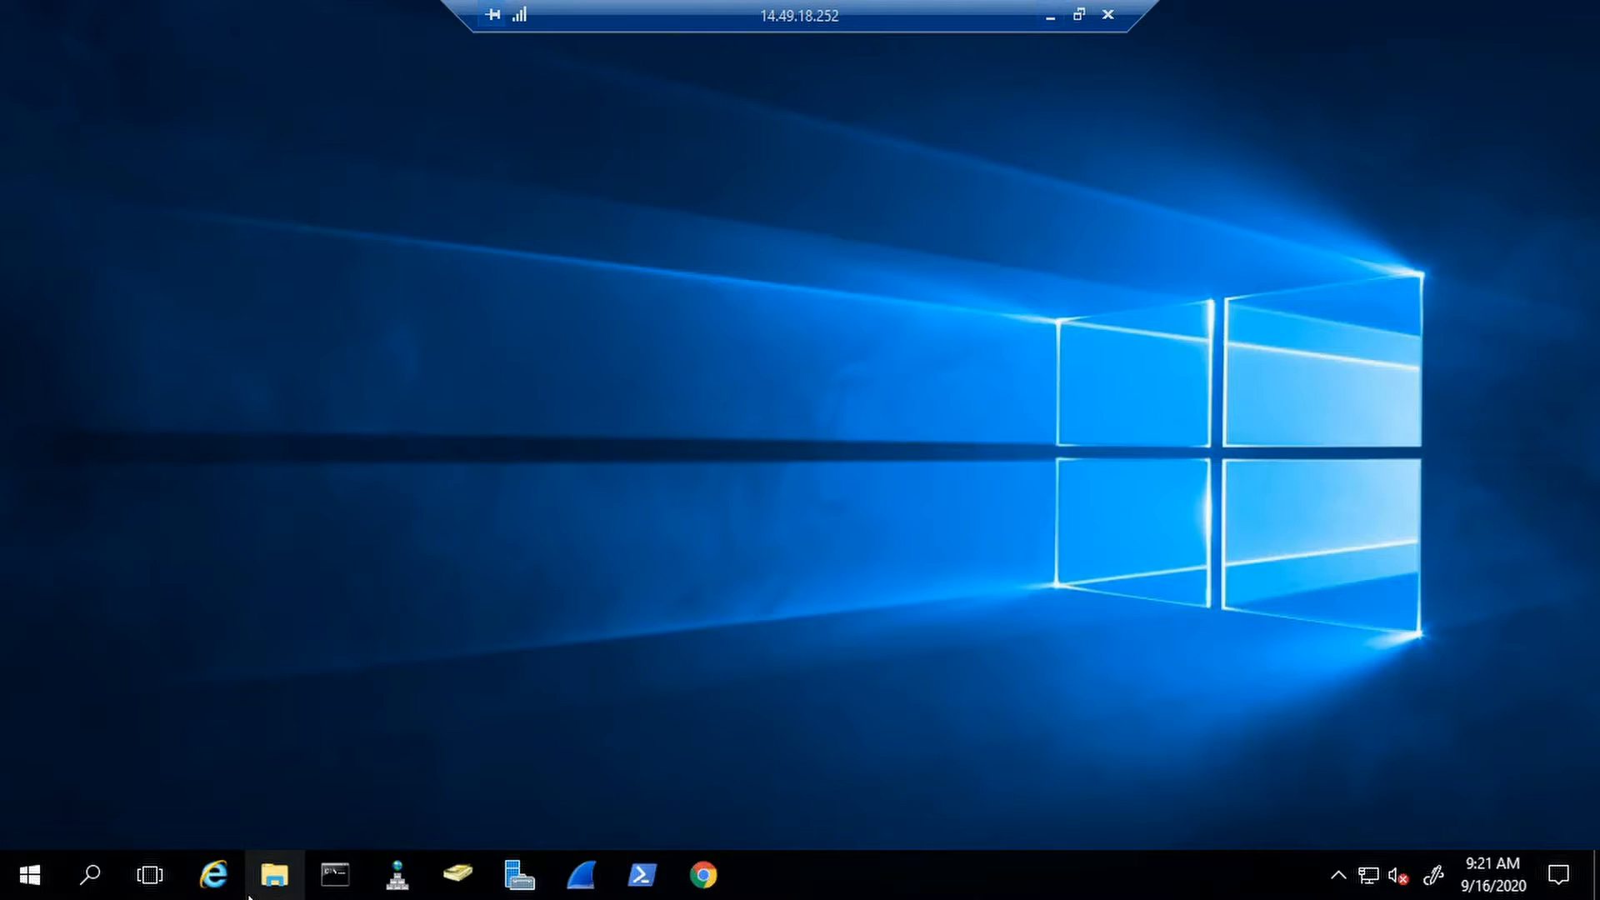
left_click(37, 867)
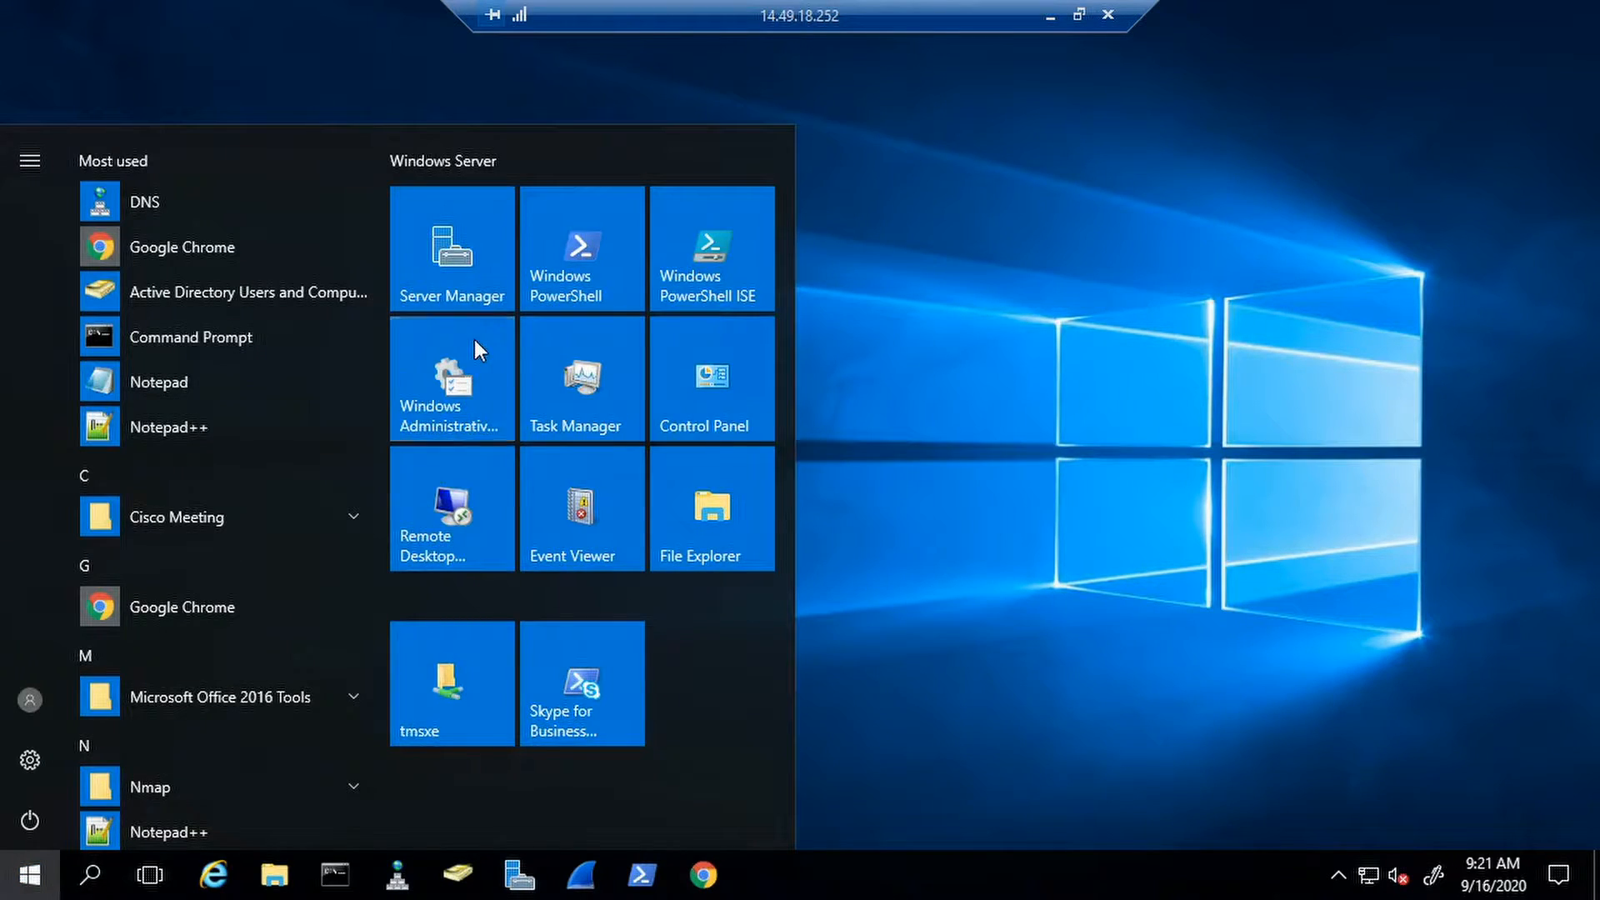
left_click(474, 339)
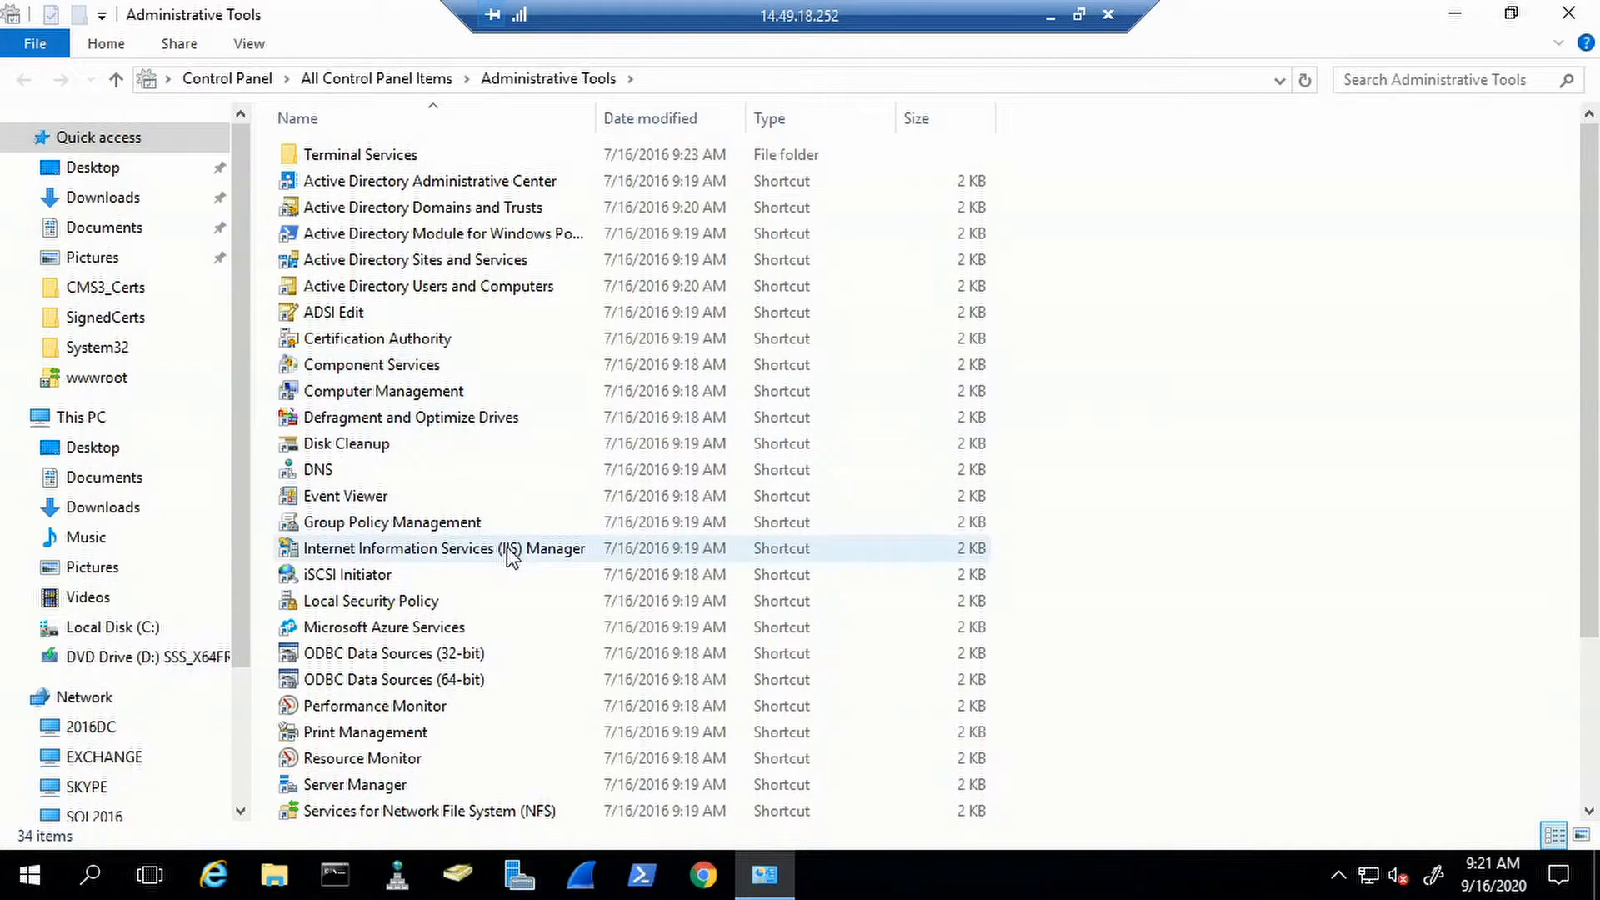
double_click(507, 547)
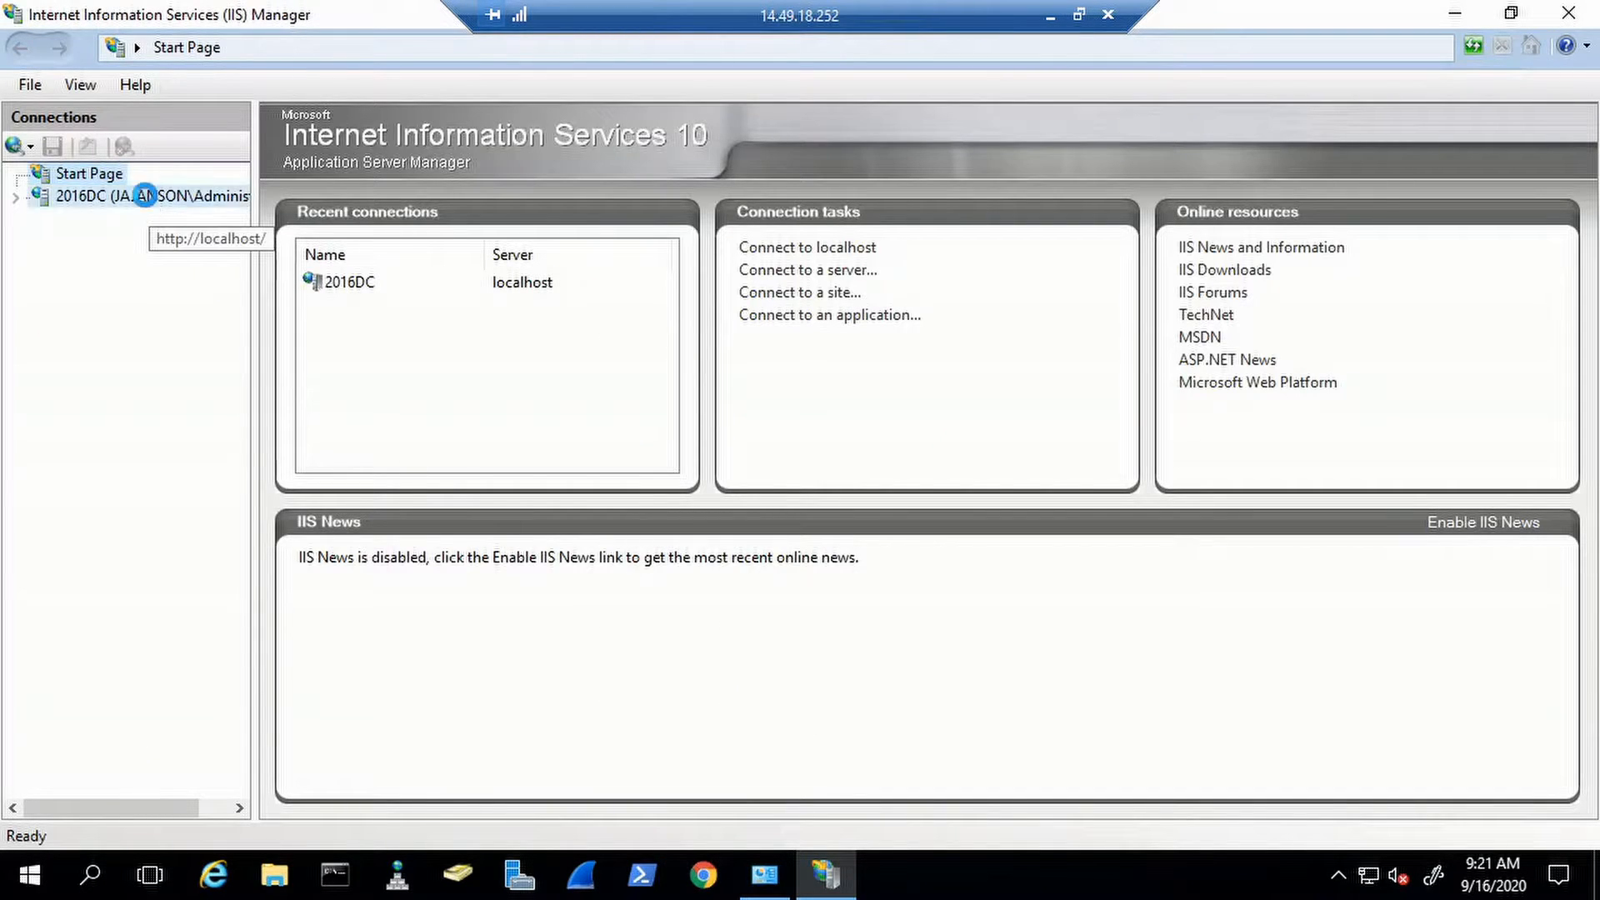
left_click(147, 197)
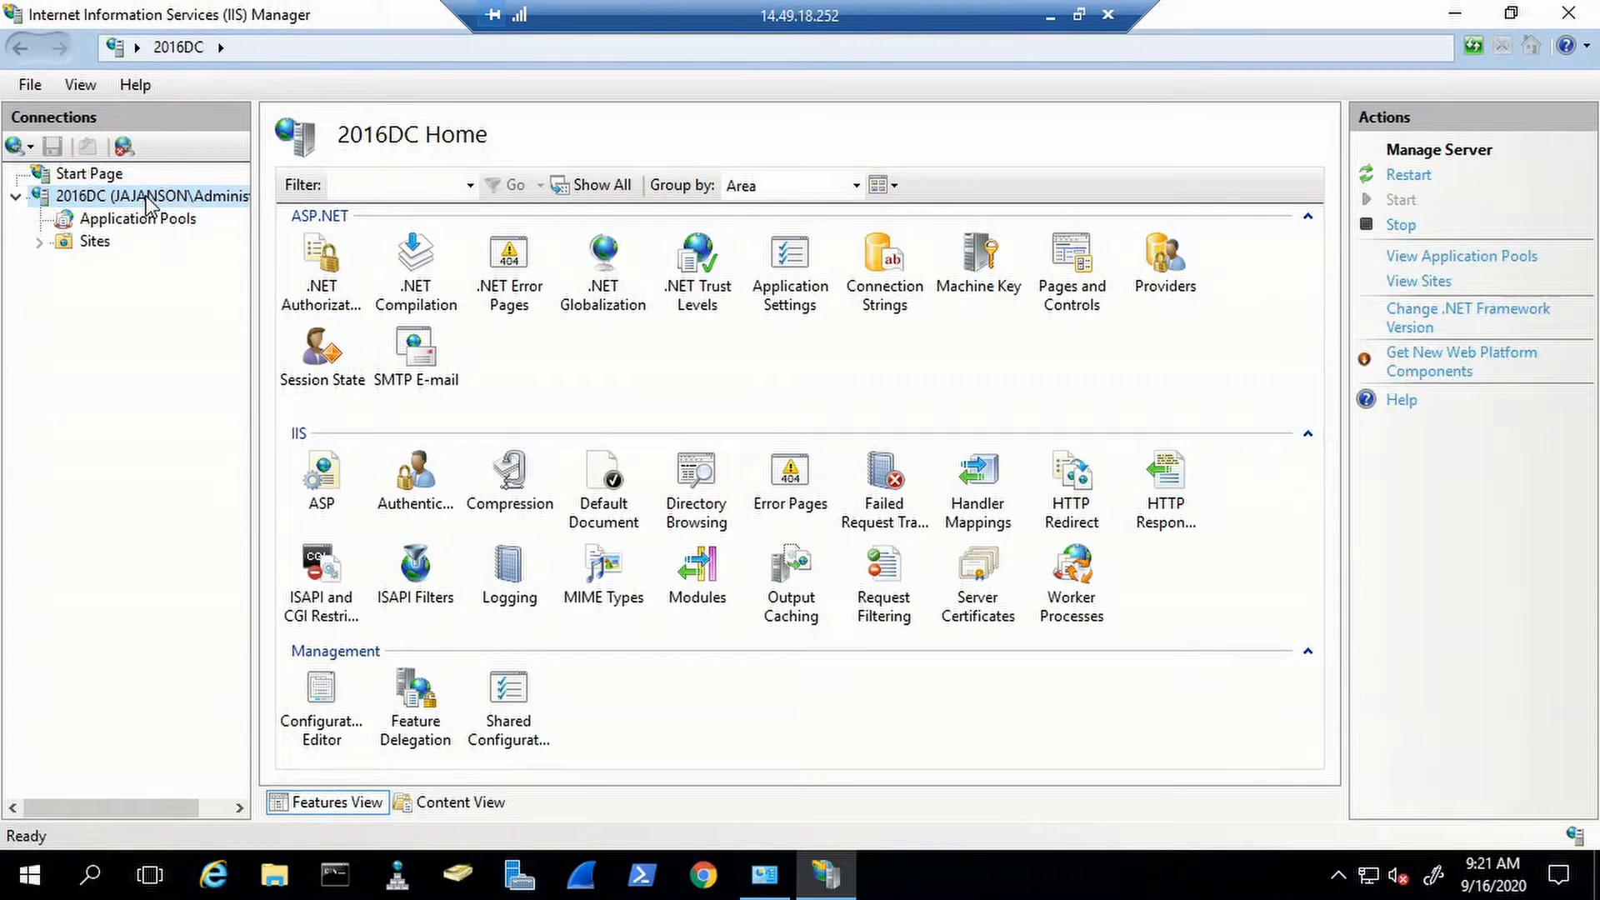
left_click(92, 243)
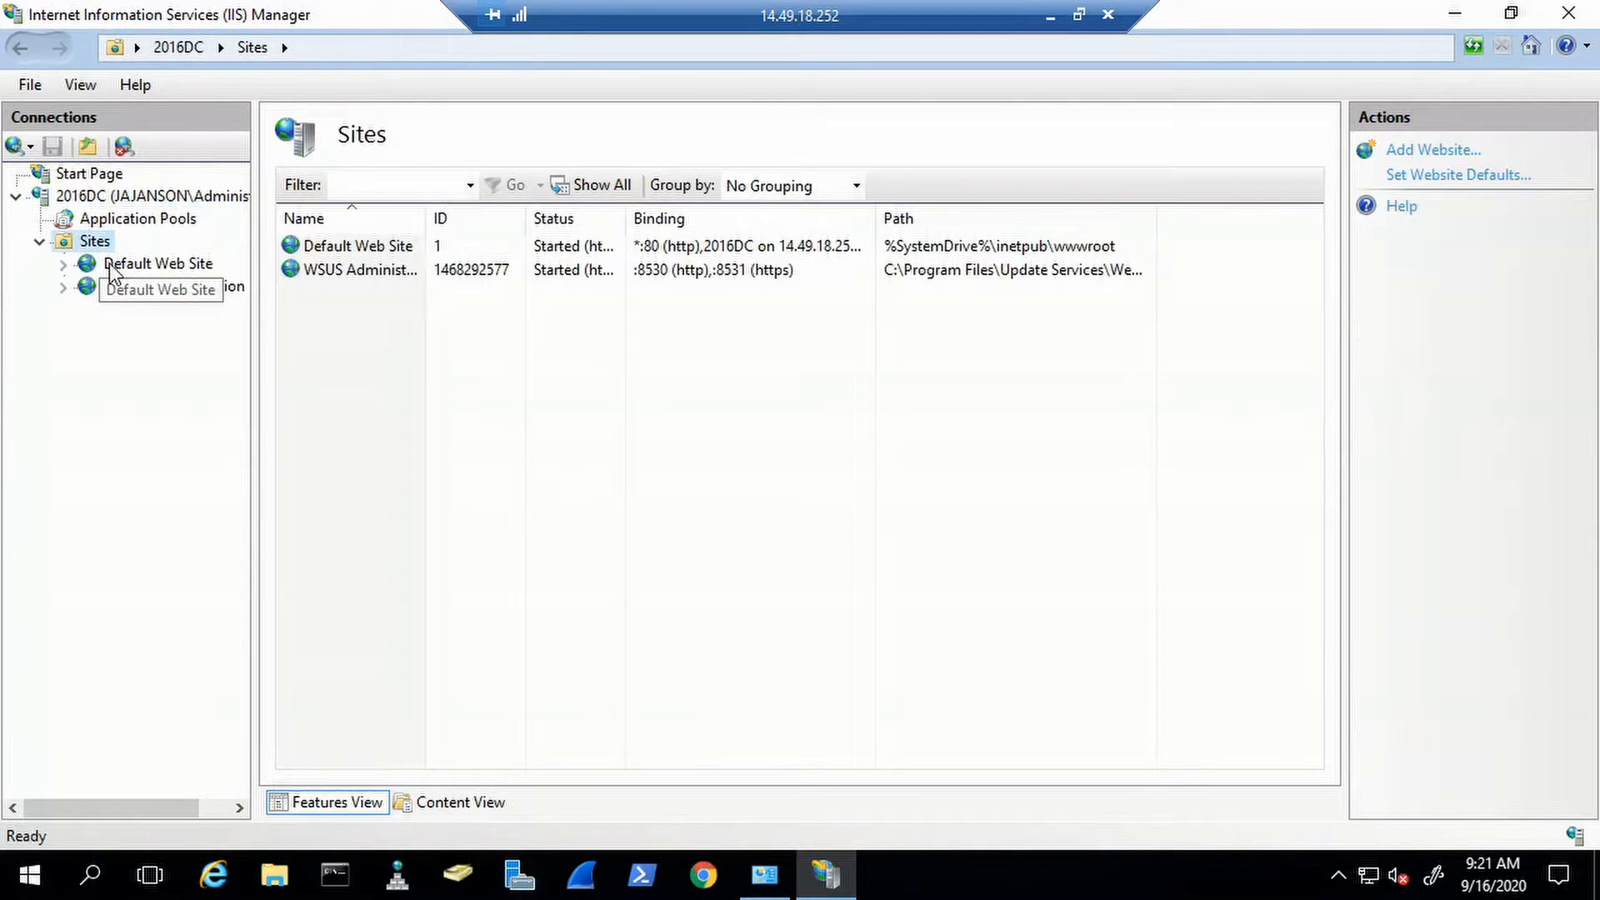
left_click(111, 267)
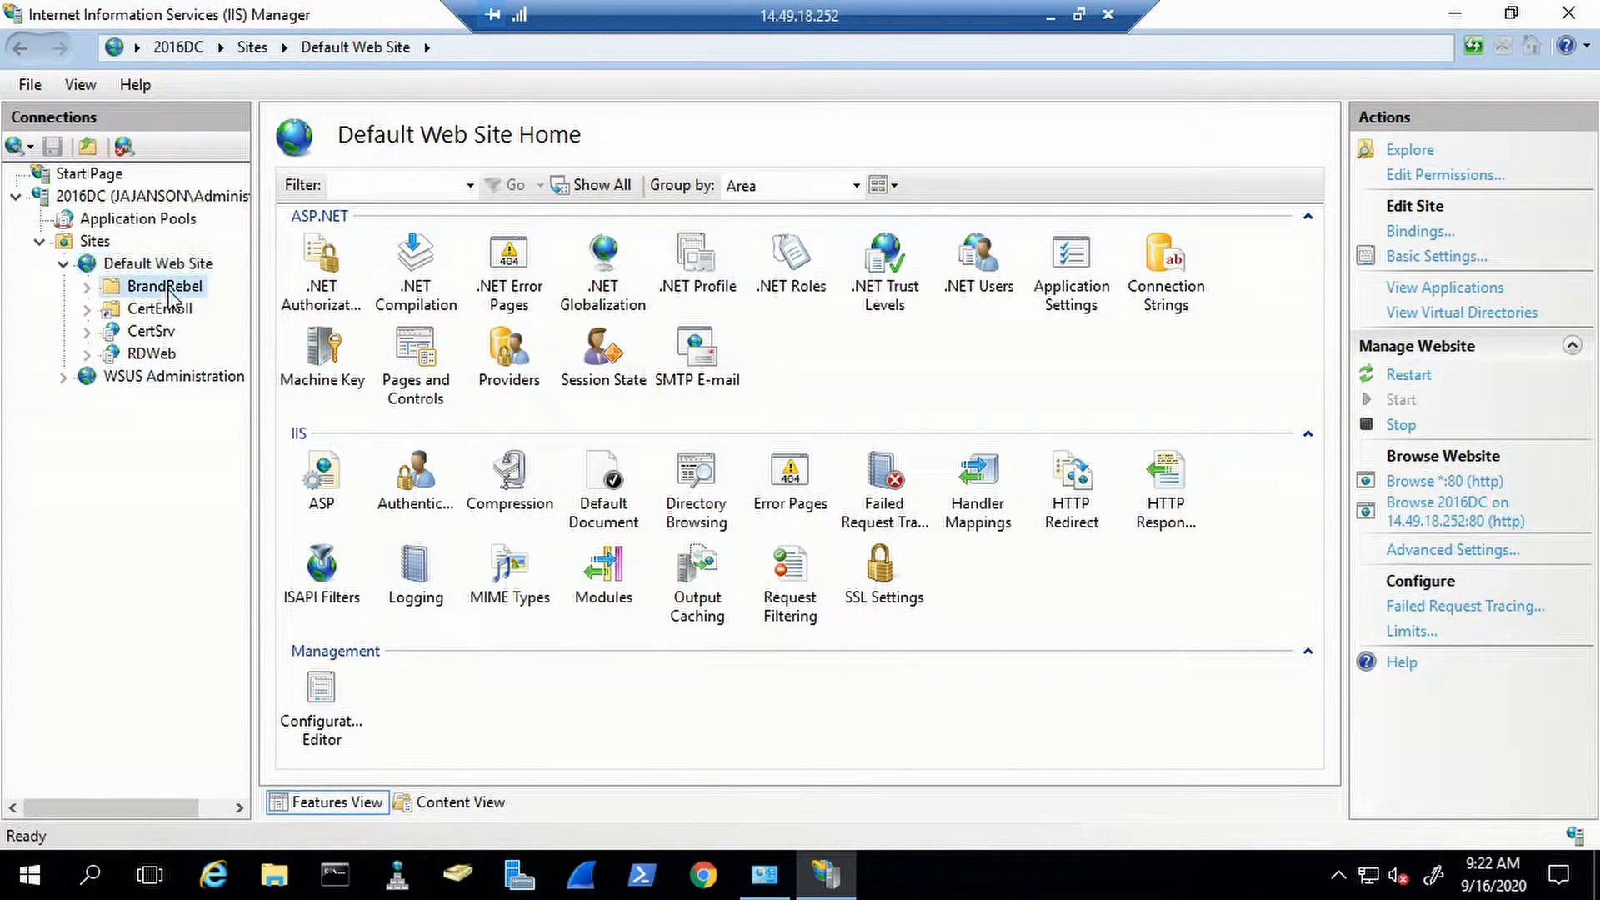
- Share the BrandRebel folder on the network from its permissions properties, keeping the listed people and their permission levels
left_click(165, 287)
right_click(169, 290)
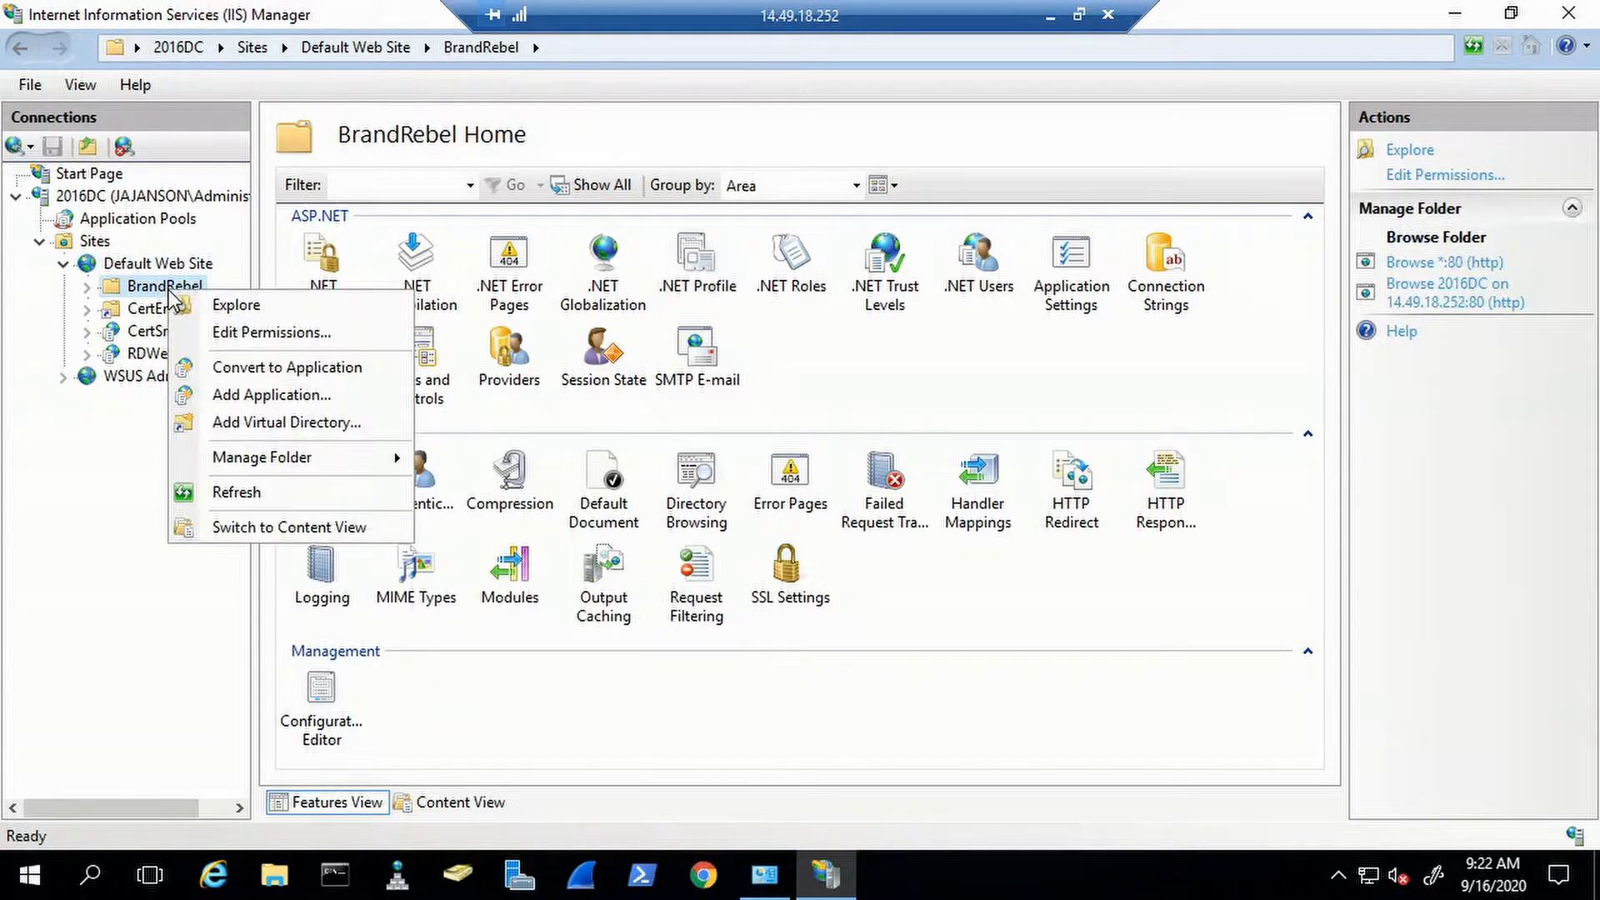
left_click(254, 332)
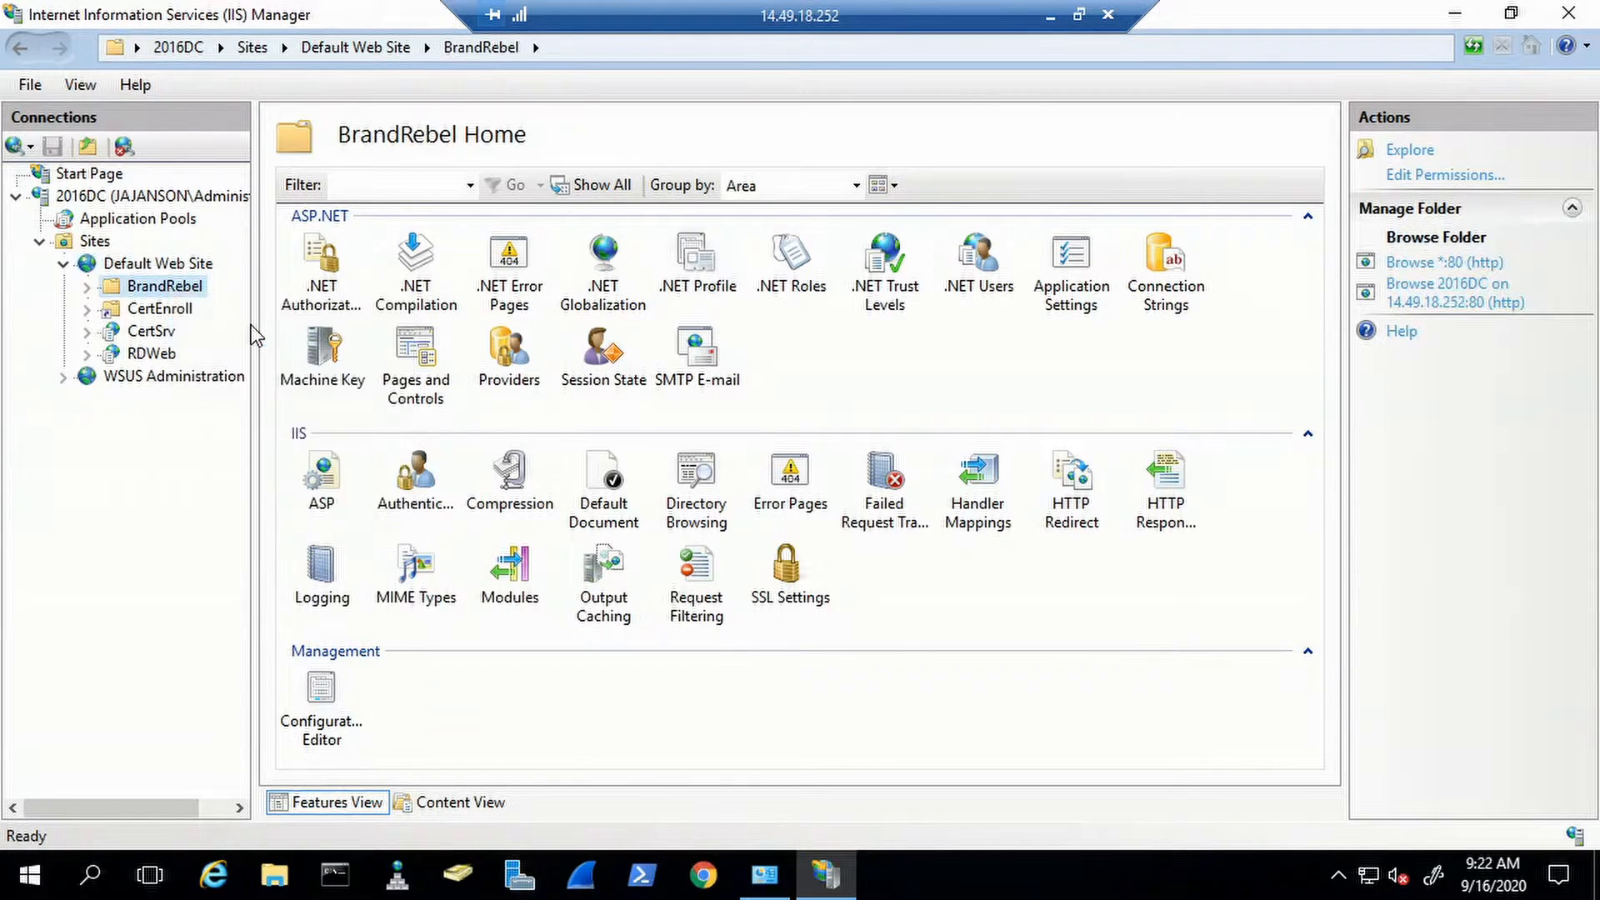
left_click(510, 303)
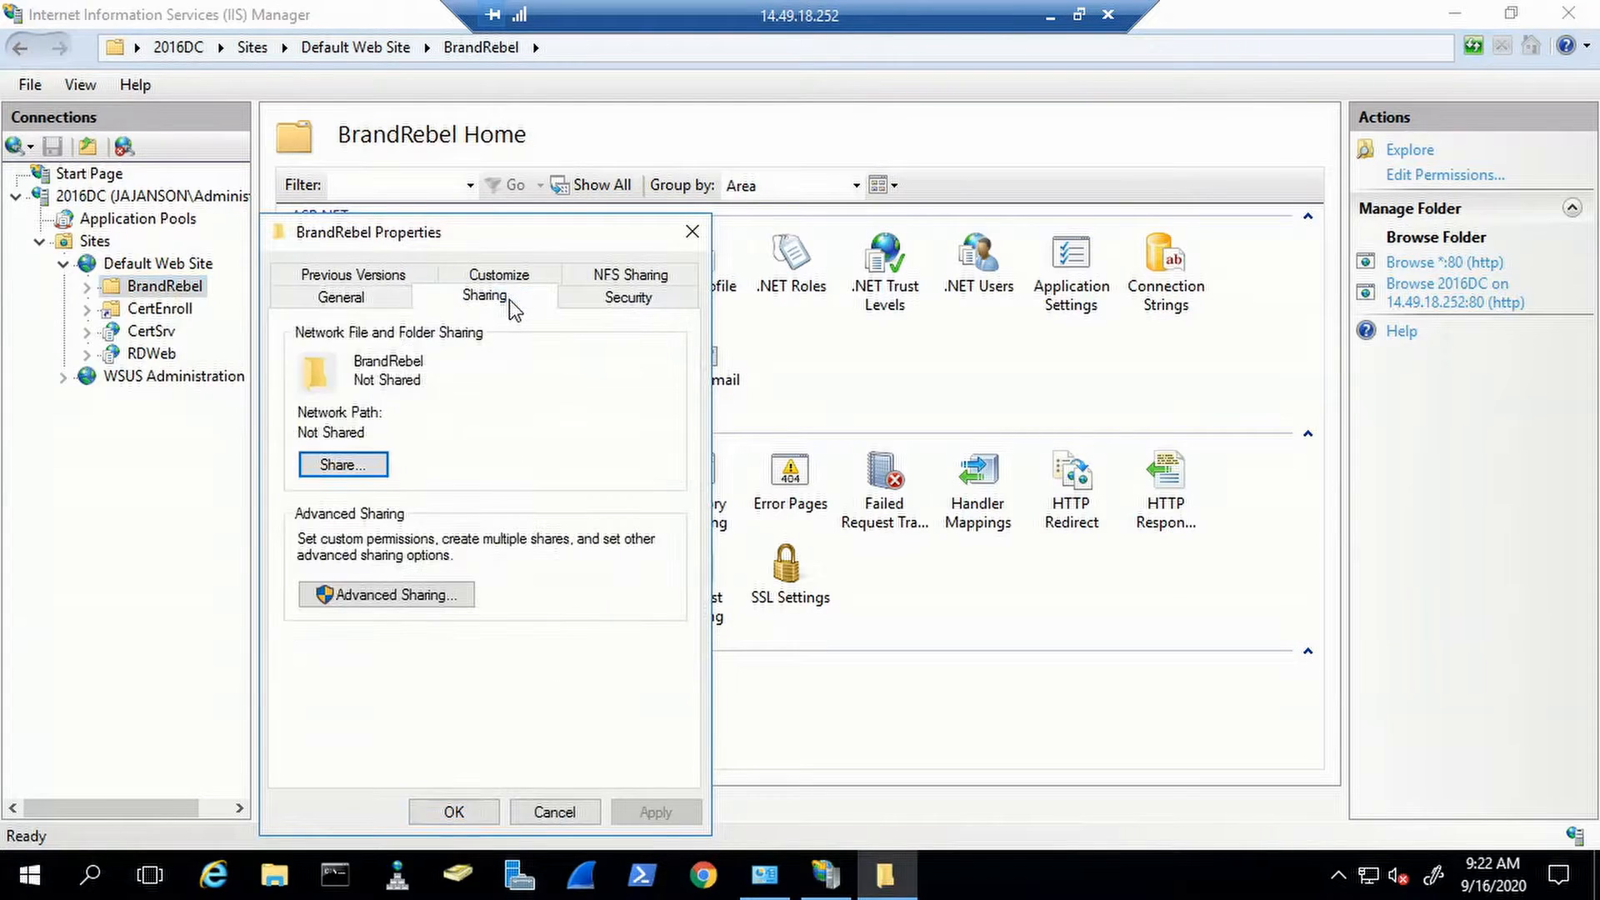
left_click(341, 464)
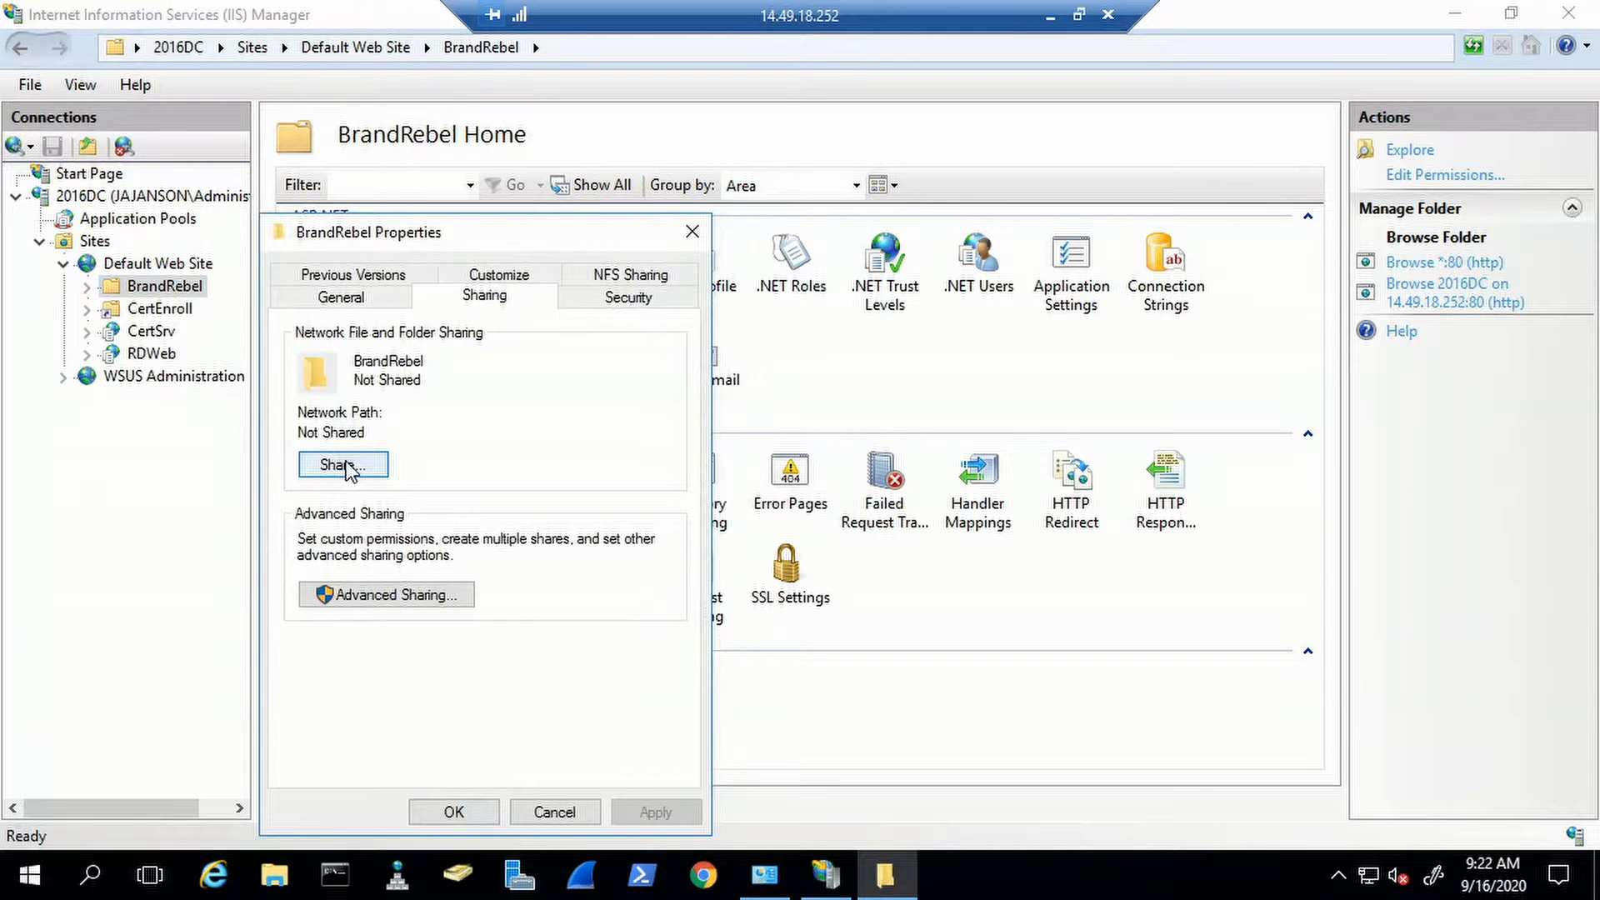
left_click(343, 464)
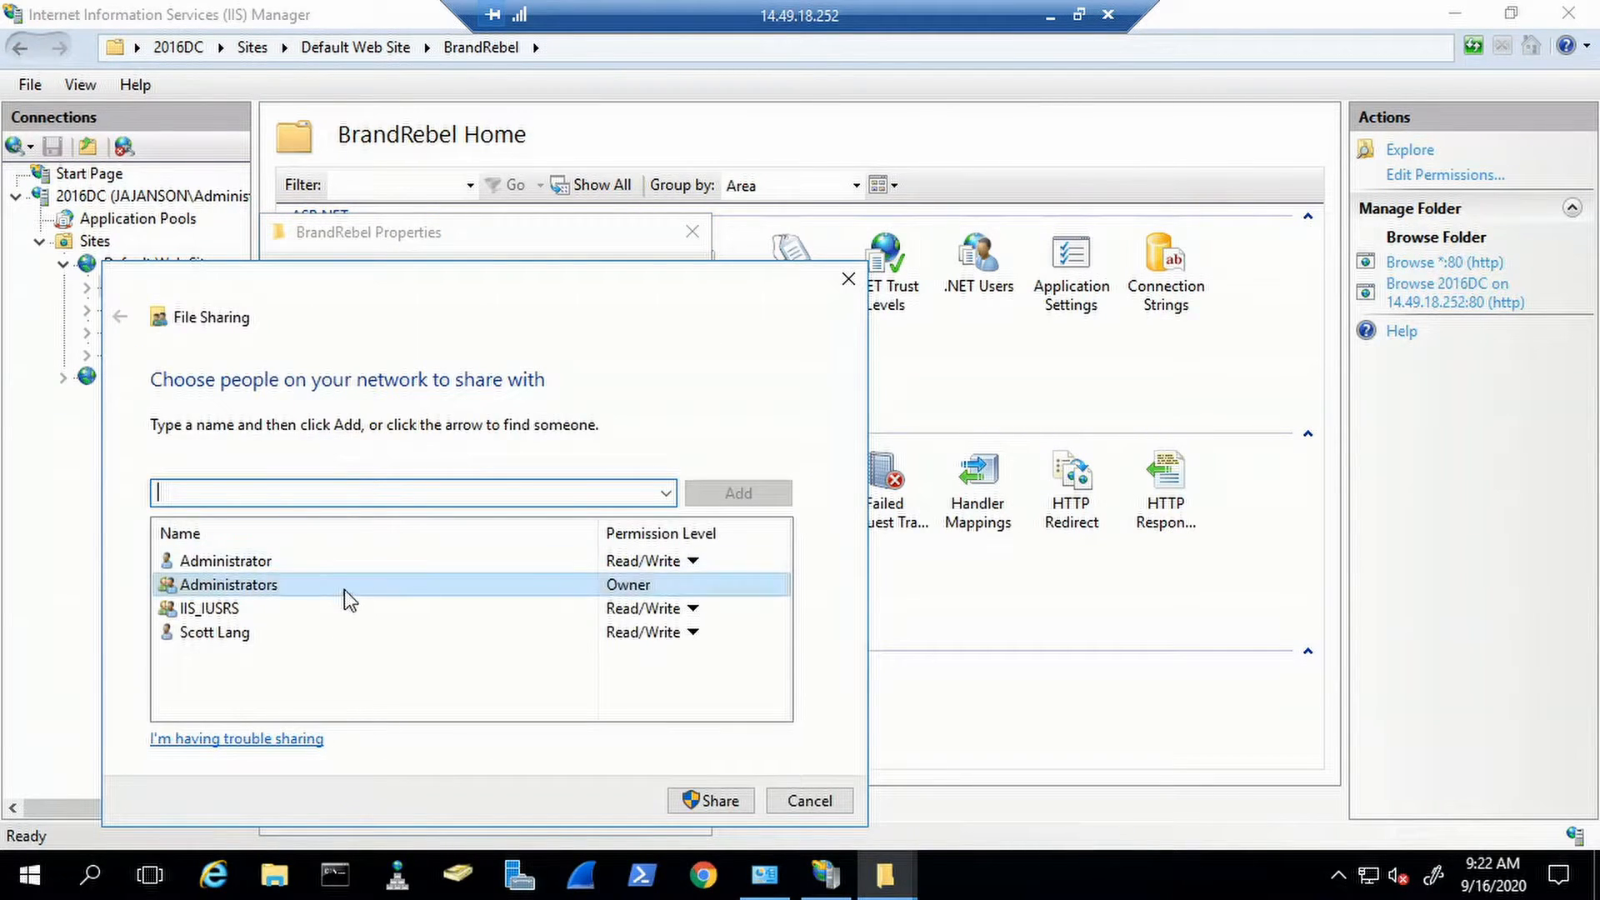
left_click(710, 801)
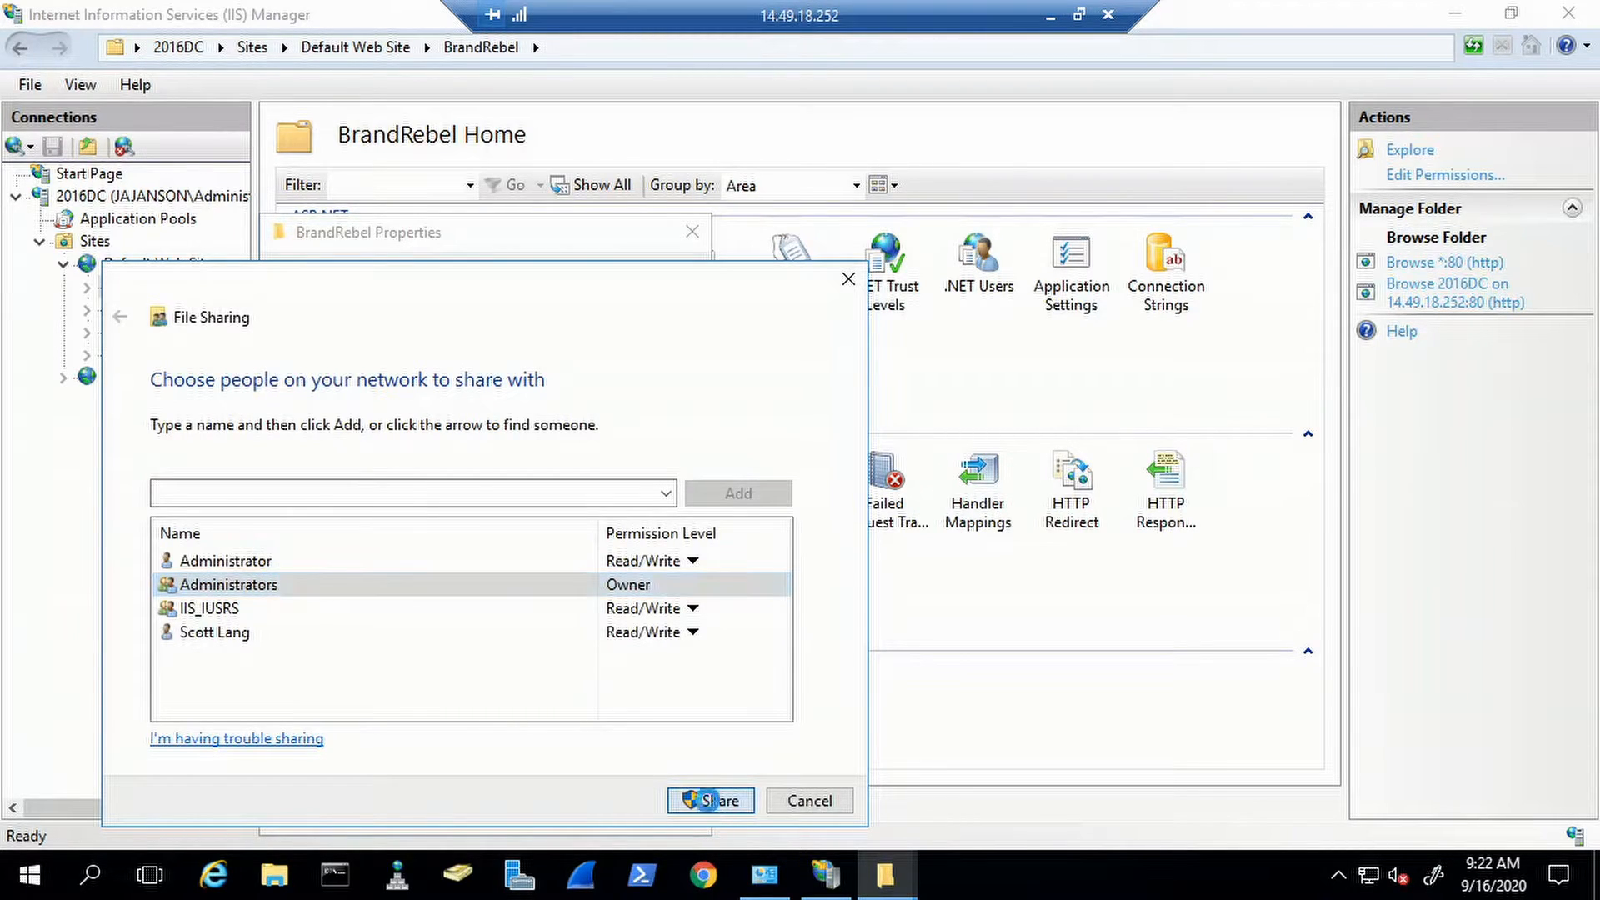
left_click(337, 546)
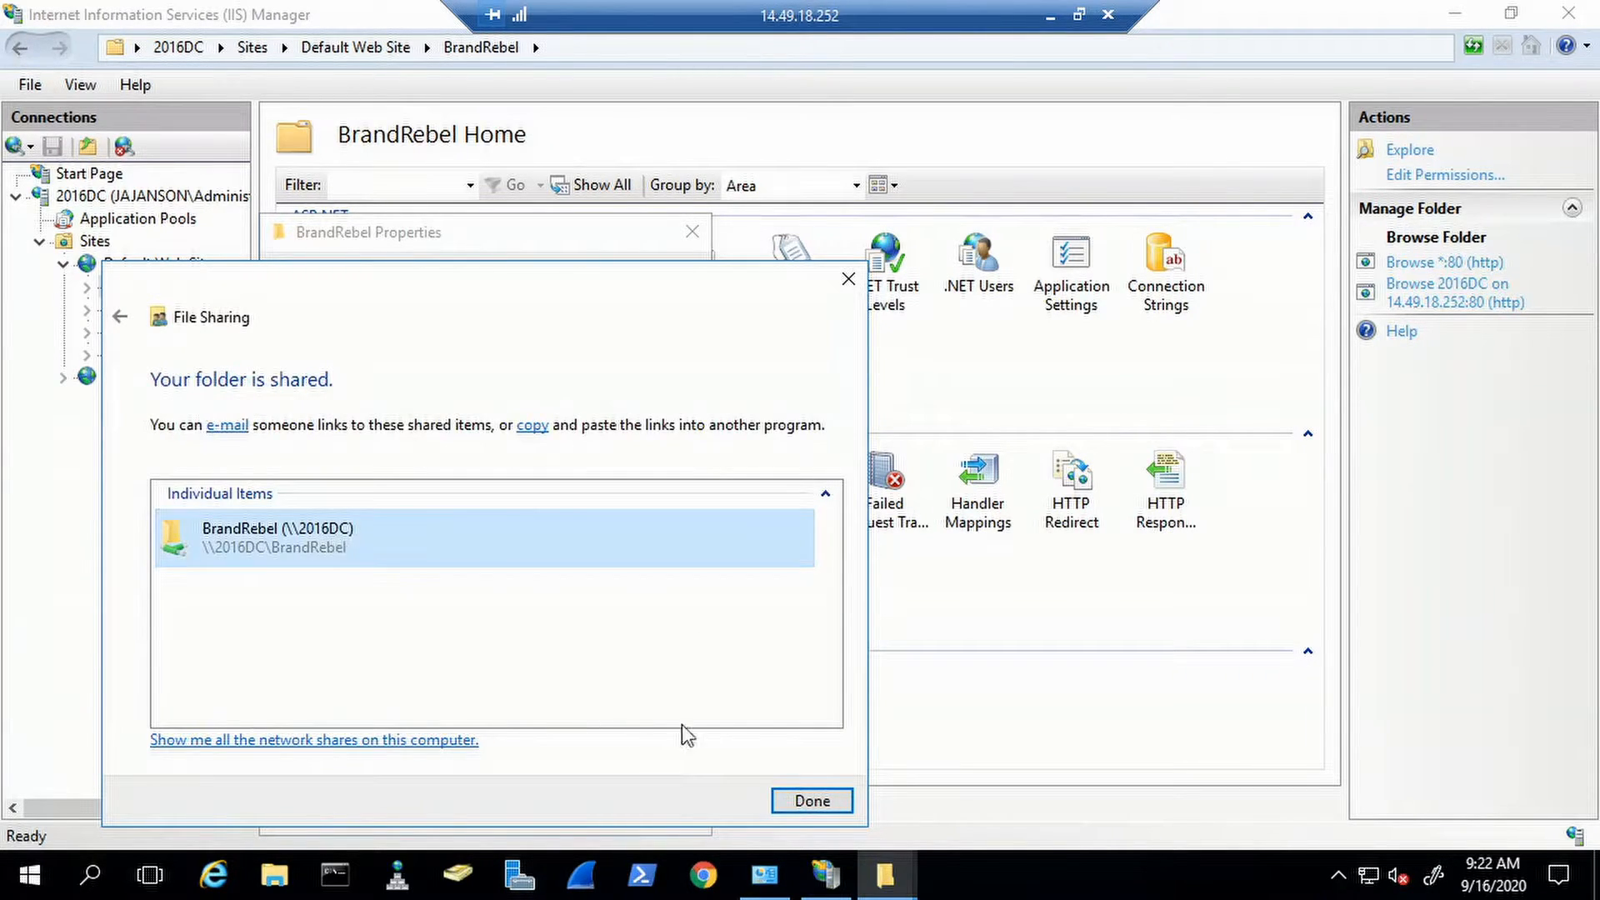
left_click(792, 802)
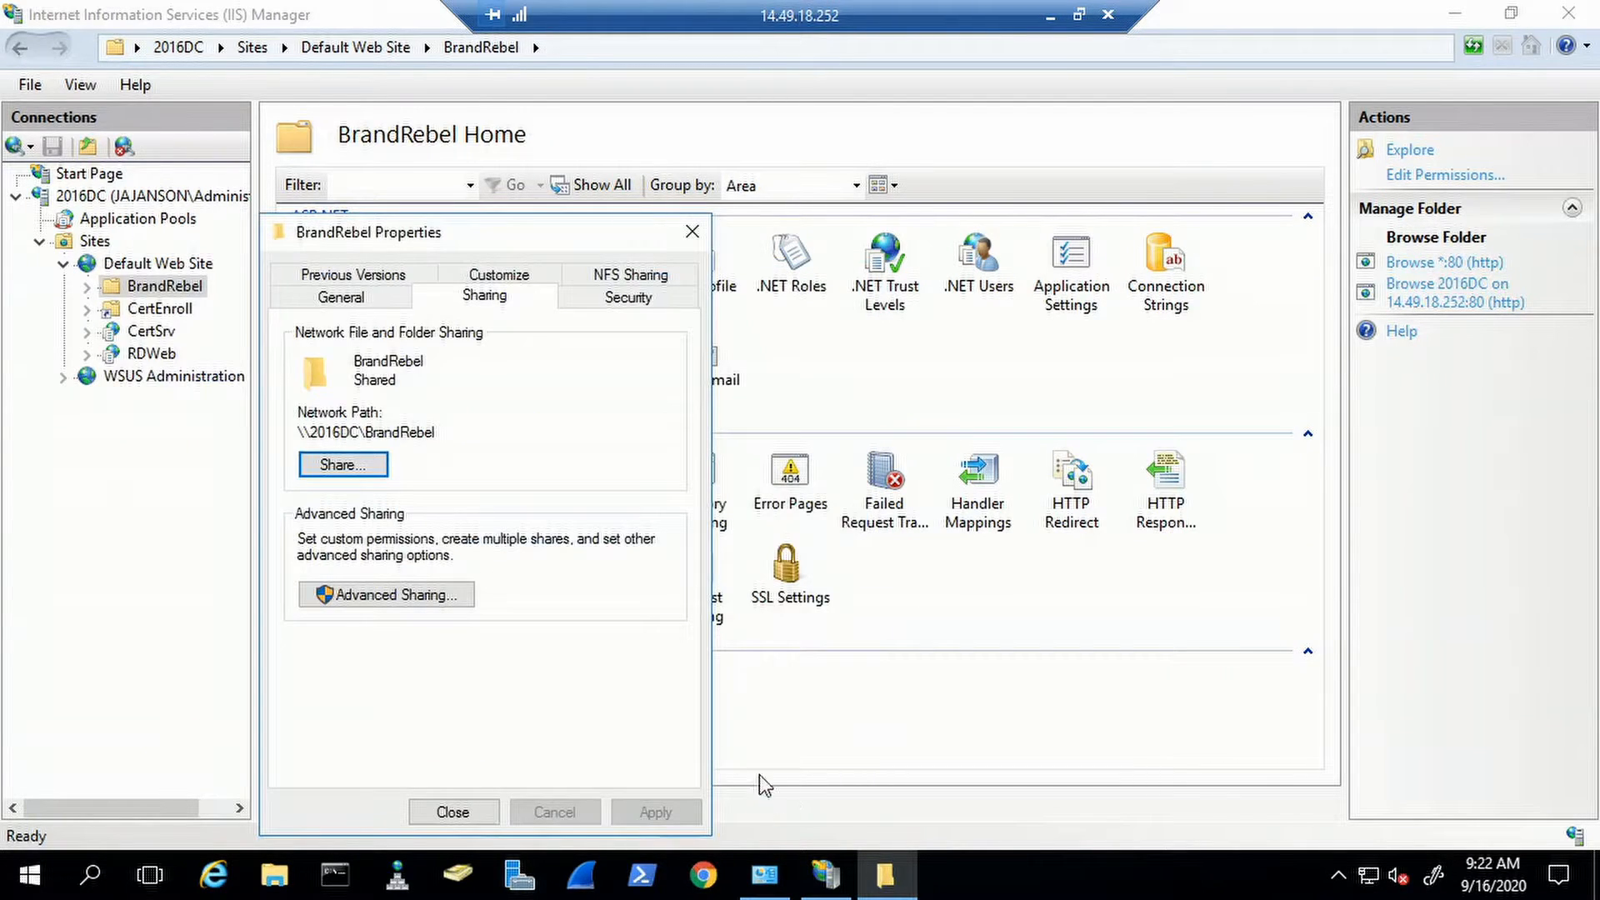
- Review the BrandRebel folder's advanced sharing settings and close its properties
left_click(454, 600)
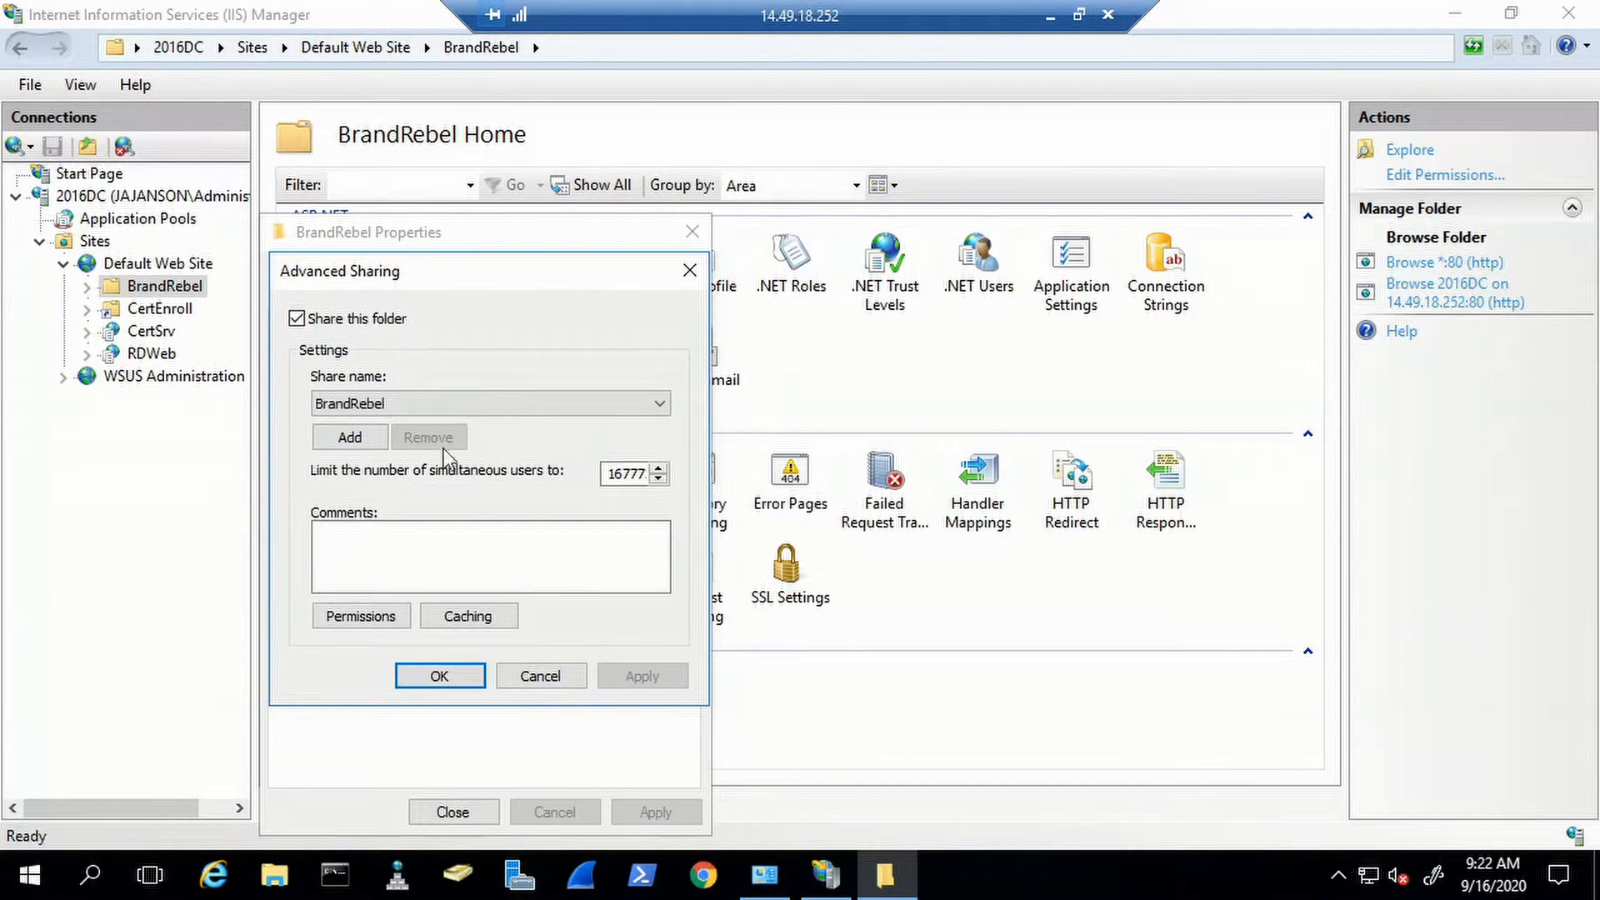
left_click(480, 677)
left_click(476, 812)
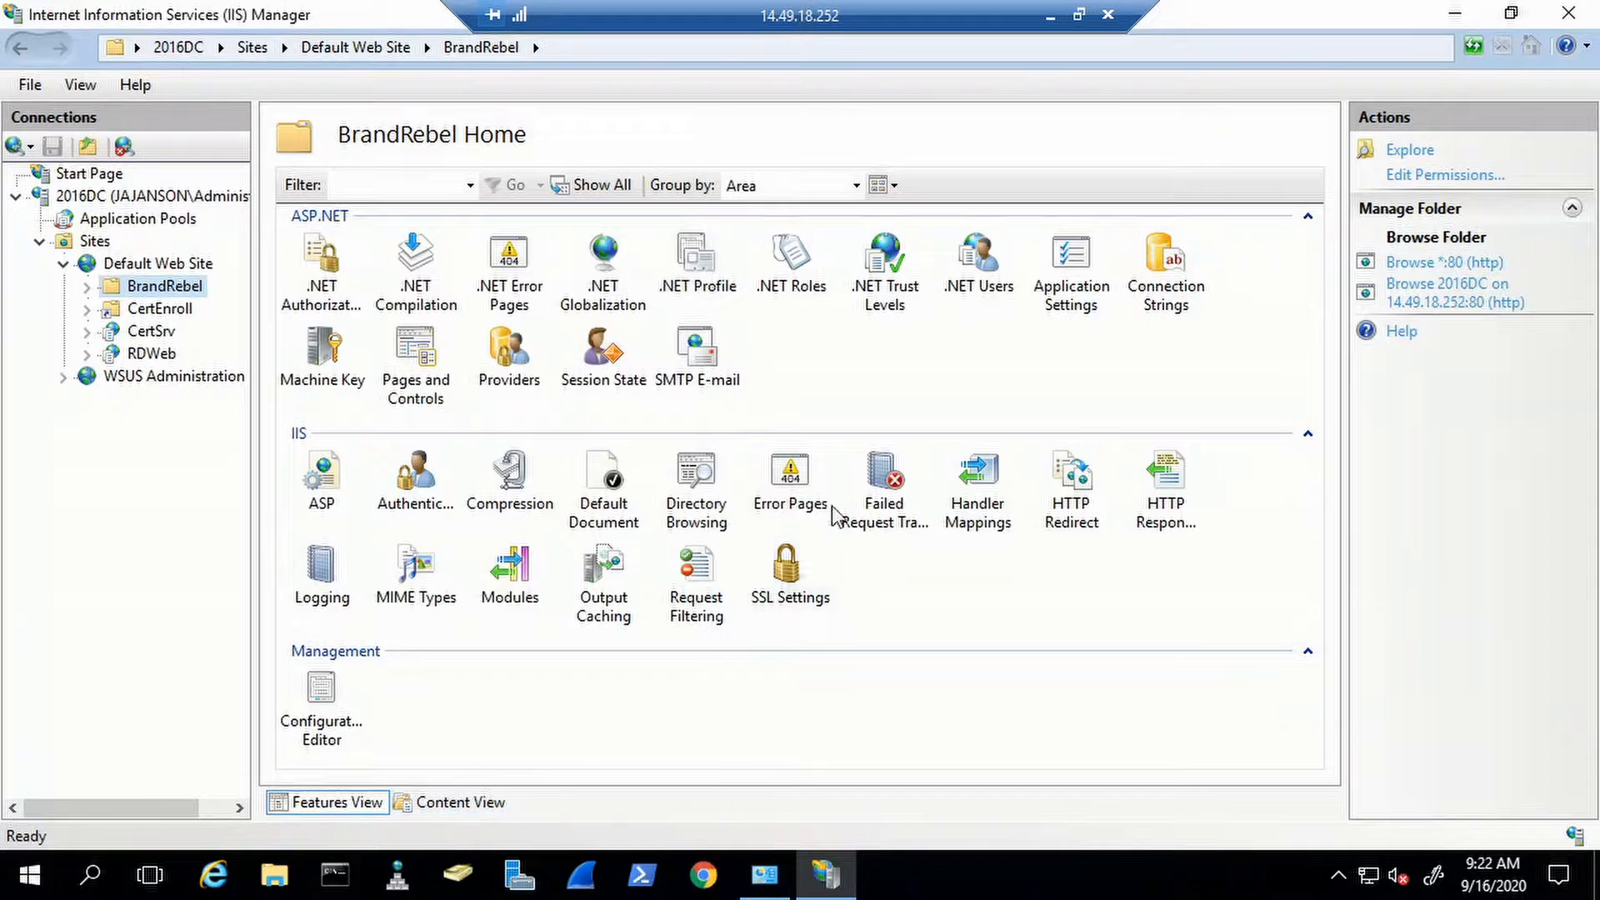
left_click(1049, 15)
left_click(831, 56)
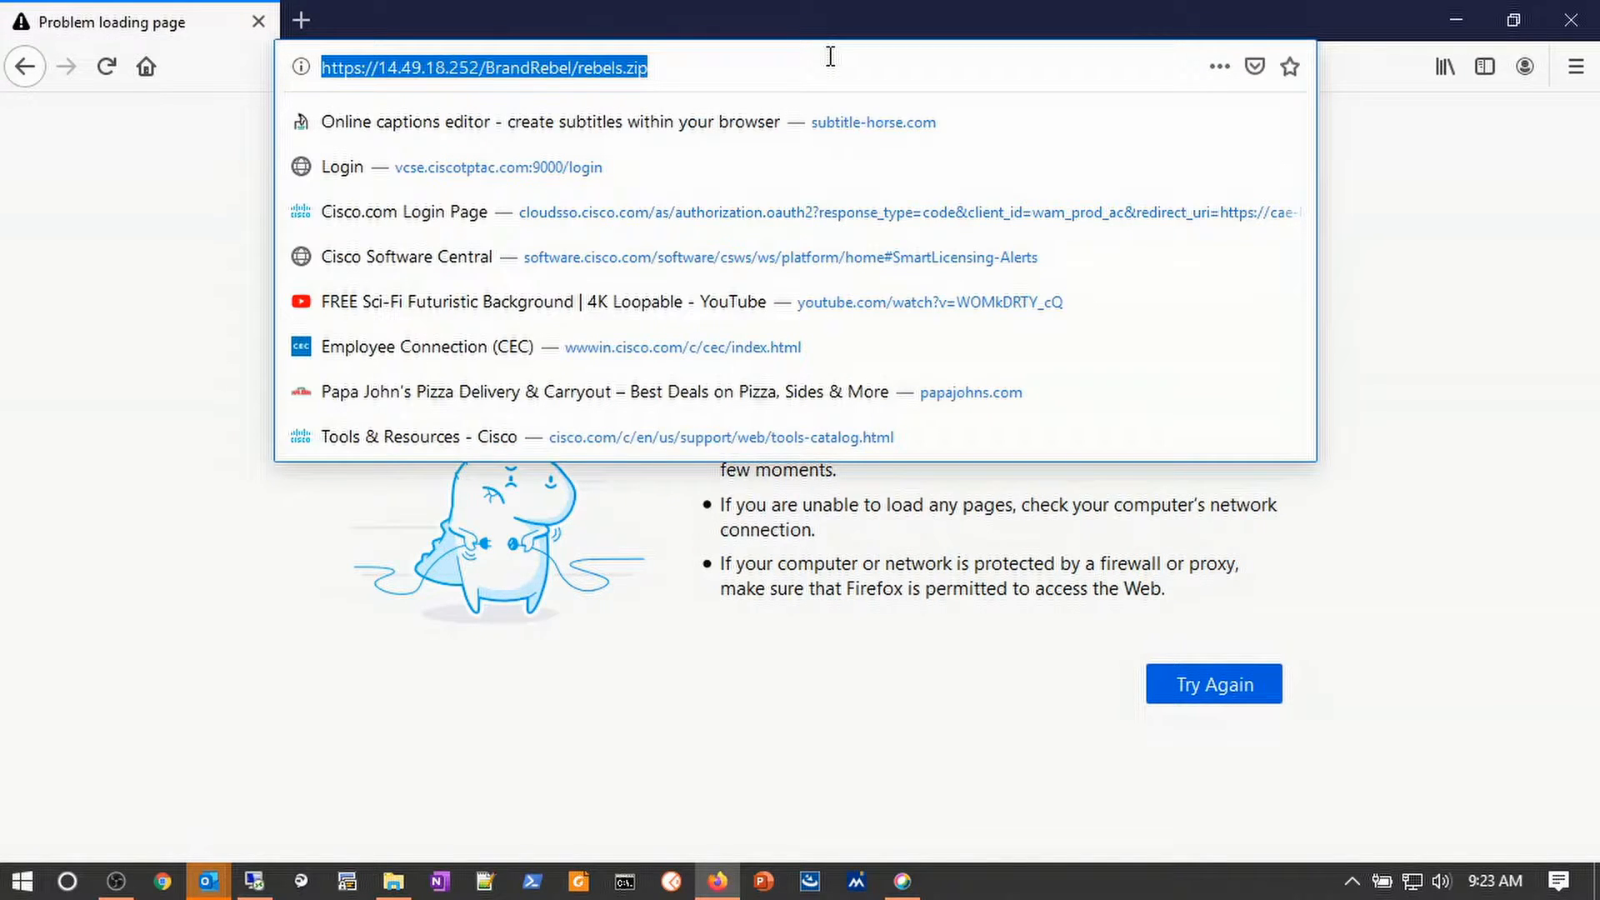
key("Return")
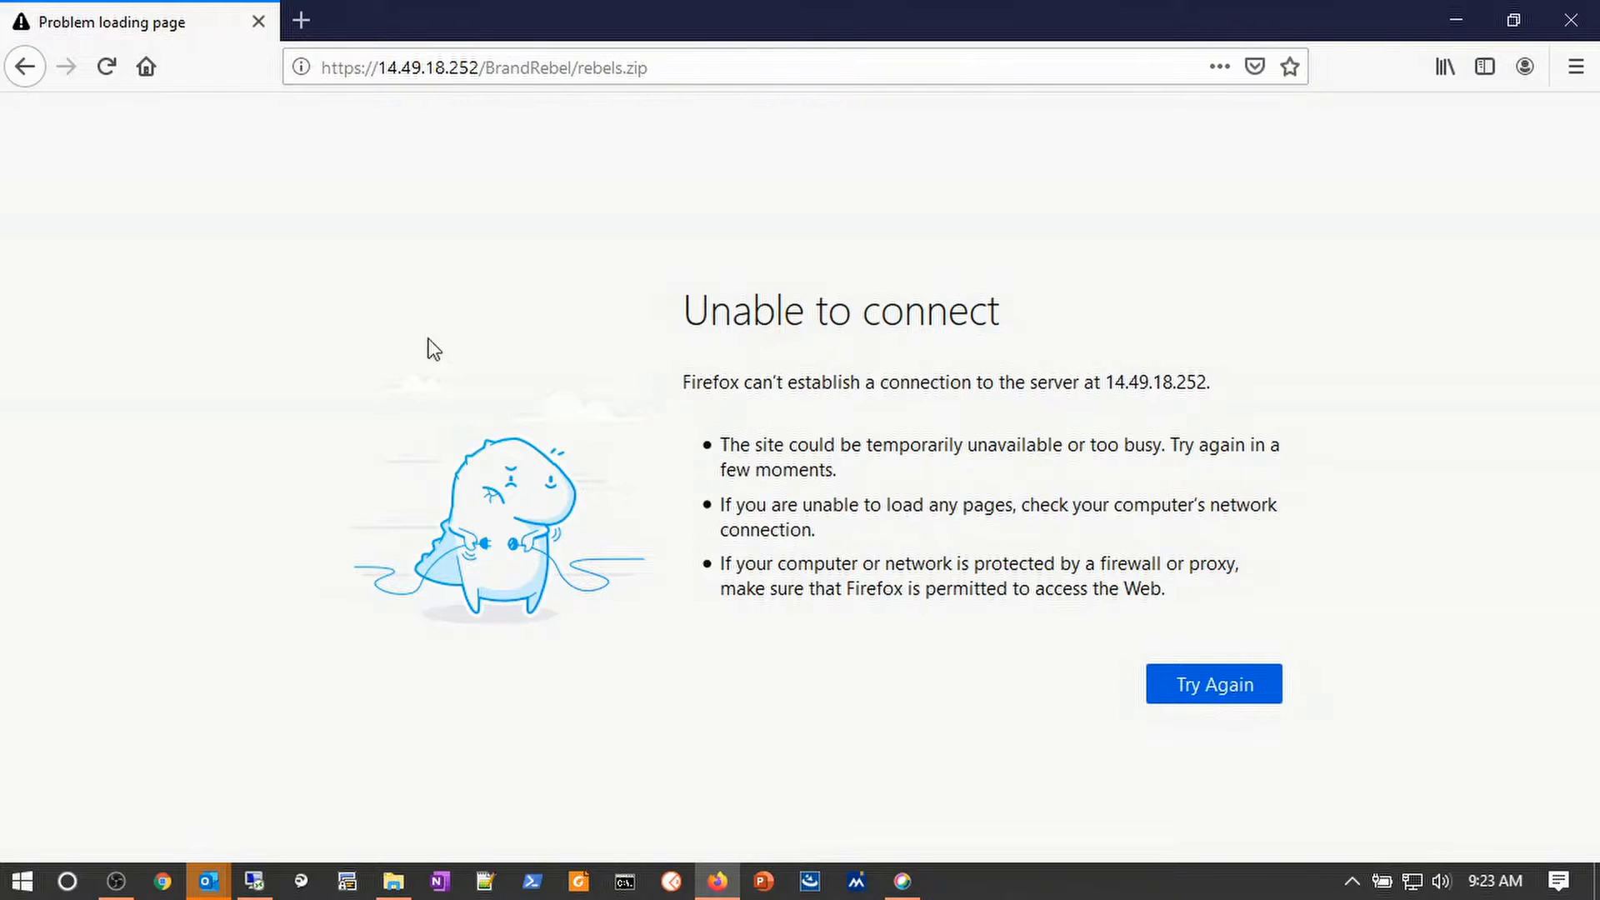
- Switch back to the 14.49.18.252 remote session and open the Directory Browsing feature for the BrandRebel folder
left_click(252, 883)
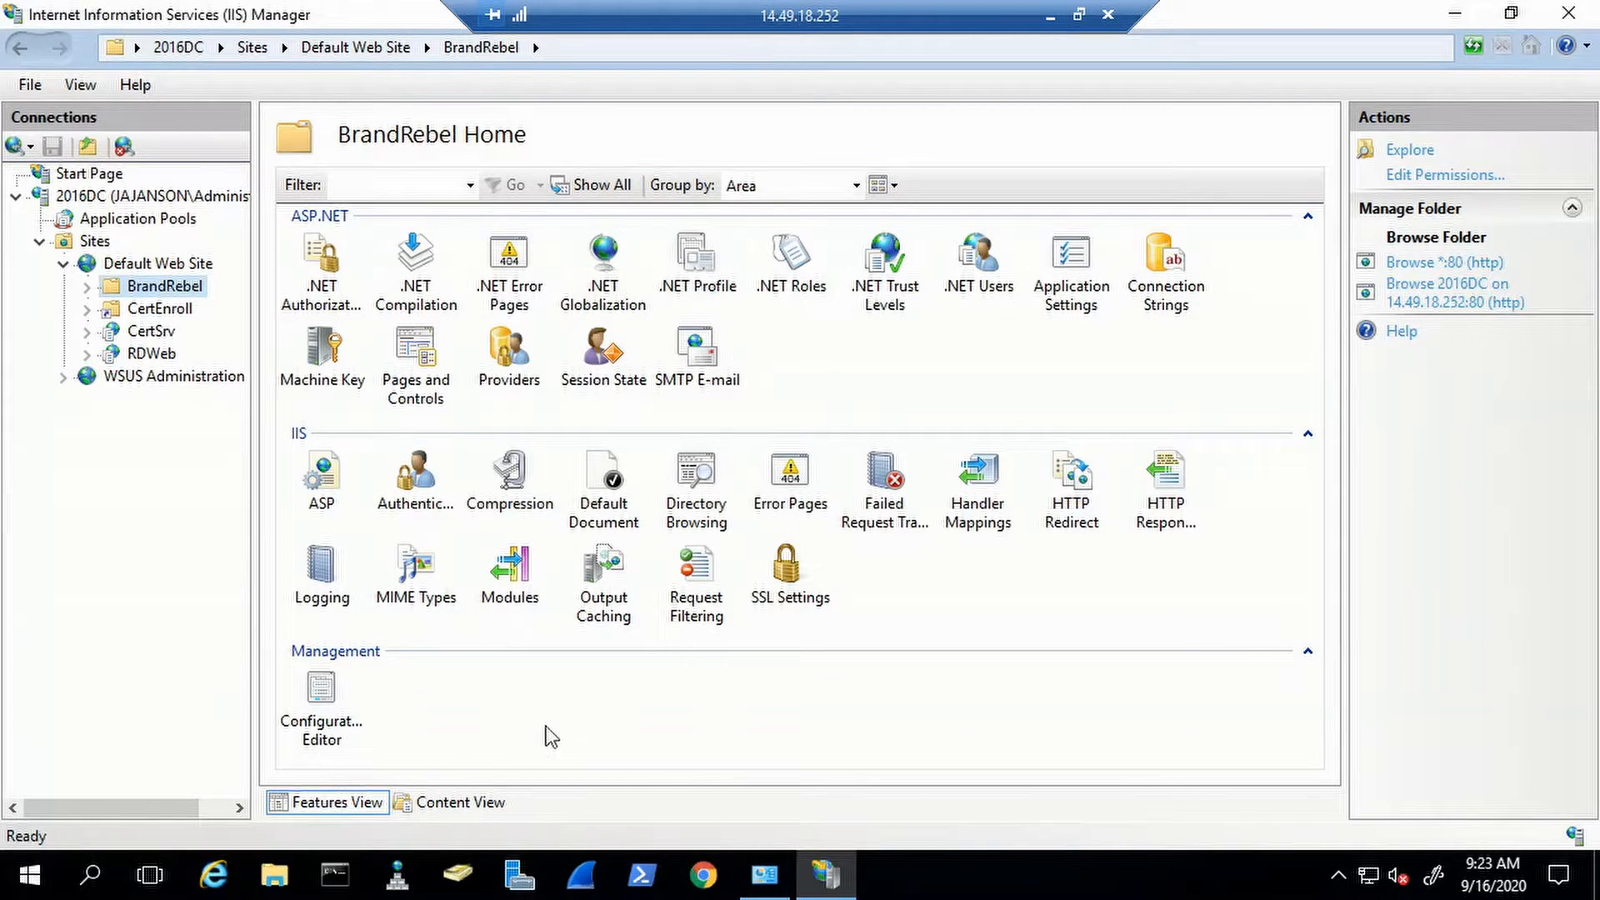
double_click(696, 510)
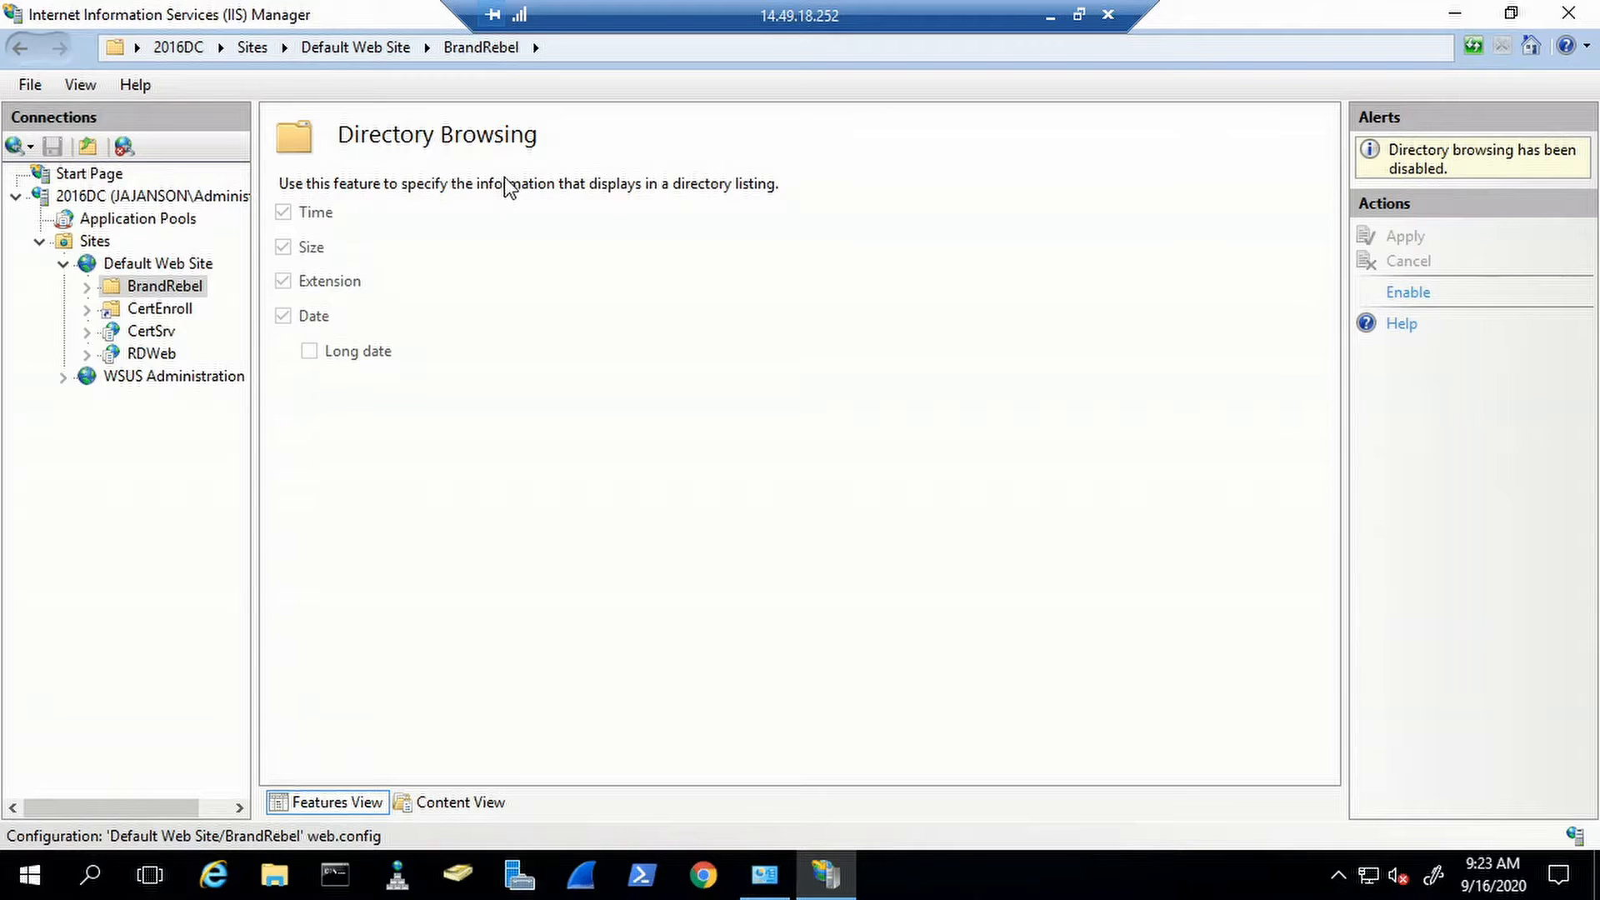
- Open web.config from the wwwroot folder in Notepad++, examine its directoryBrowse setting, and close the file
left_click(287, 874)
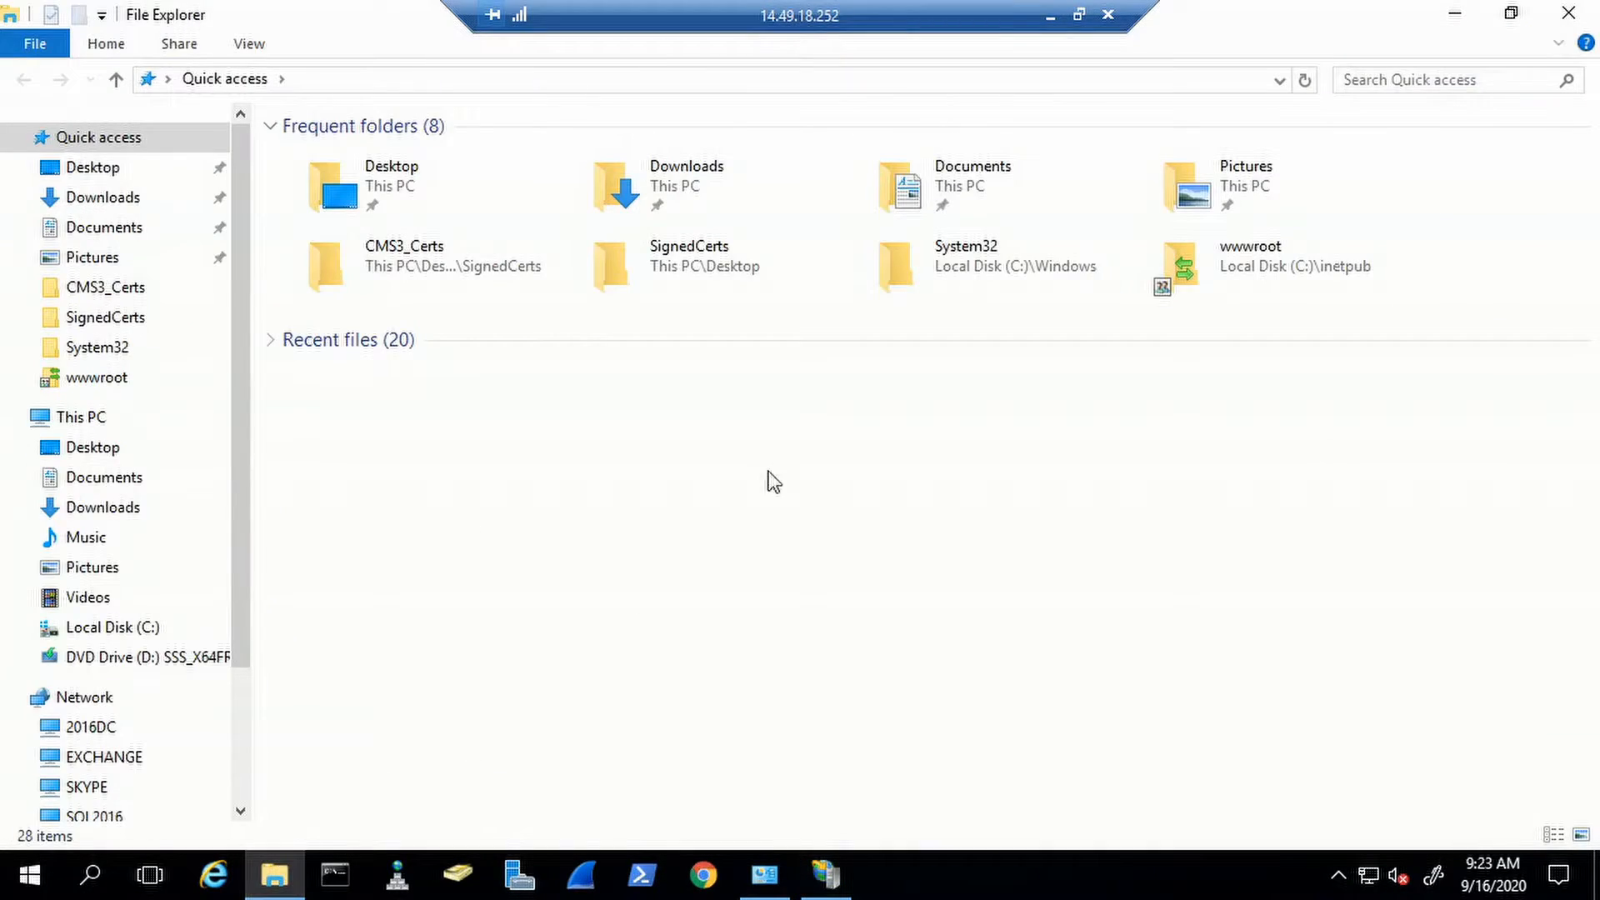
left_click(1211, 275)
double_click(1211, 275)
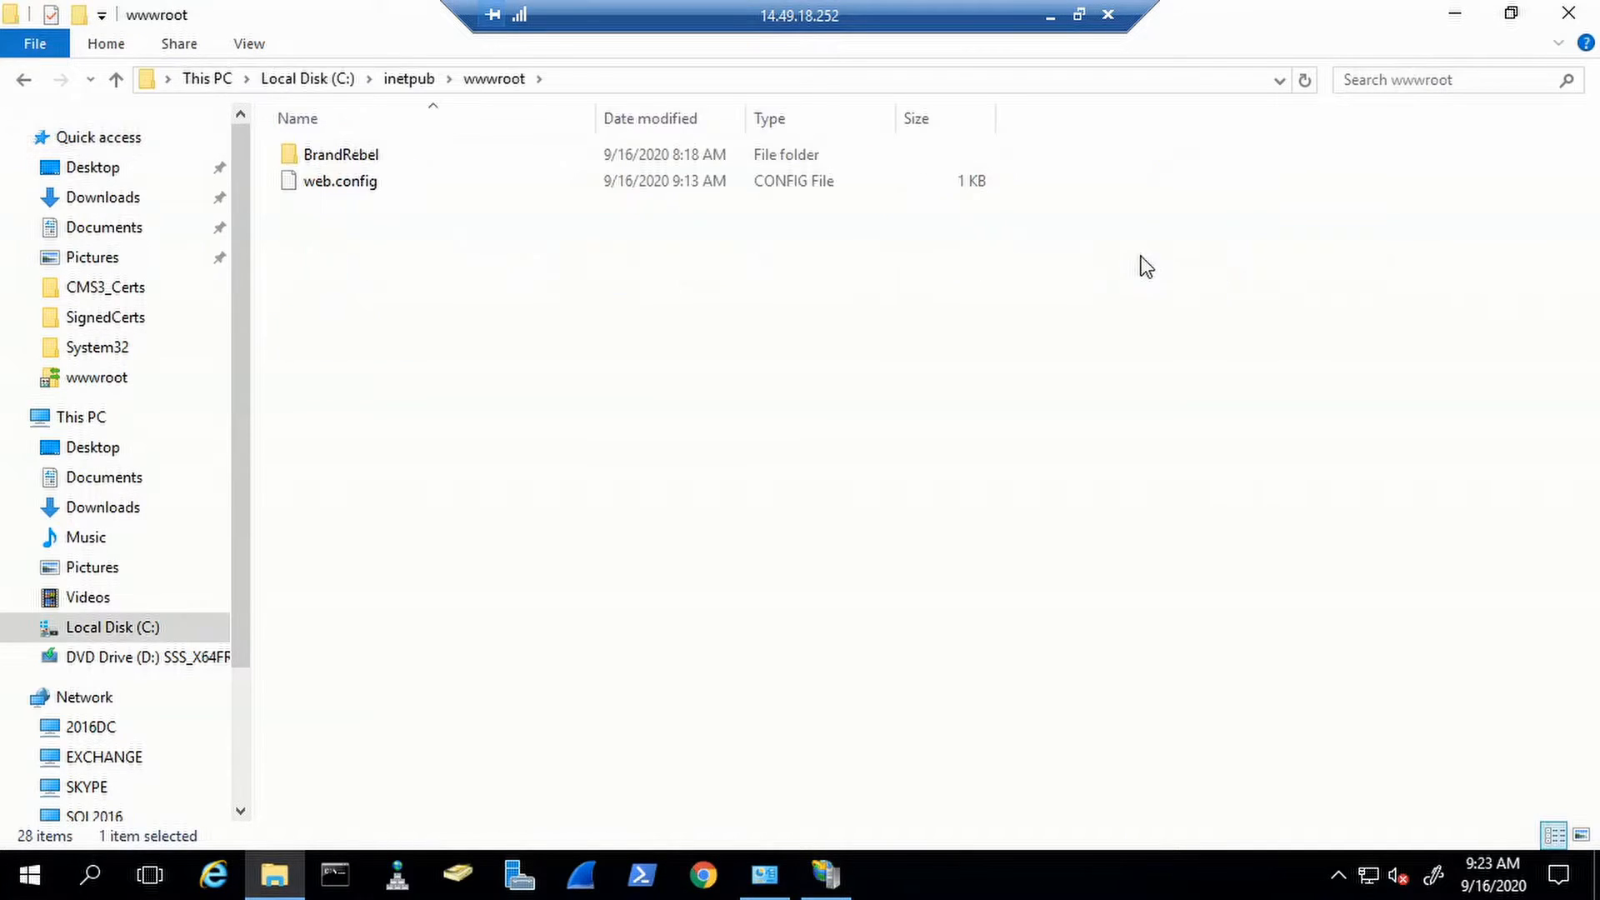
left_click(352, 193)
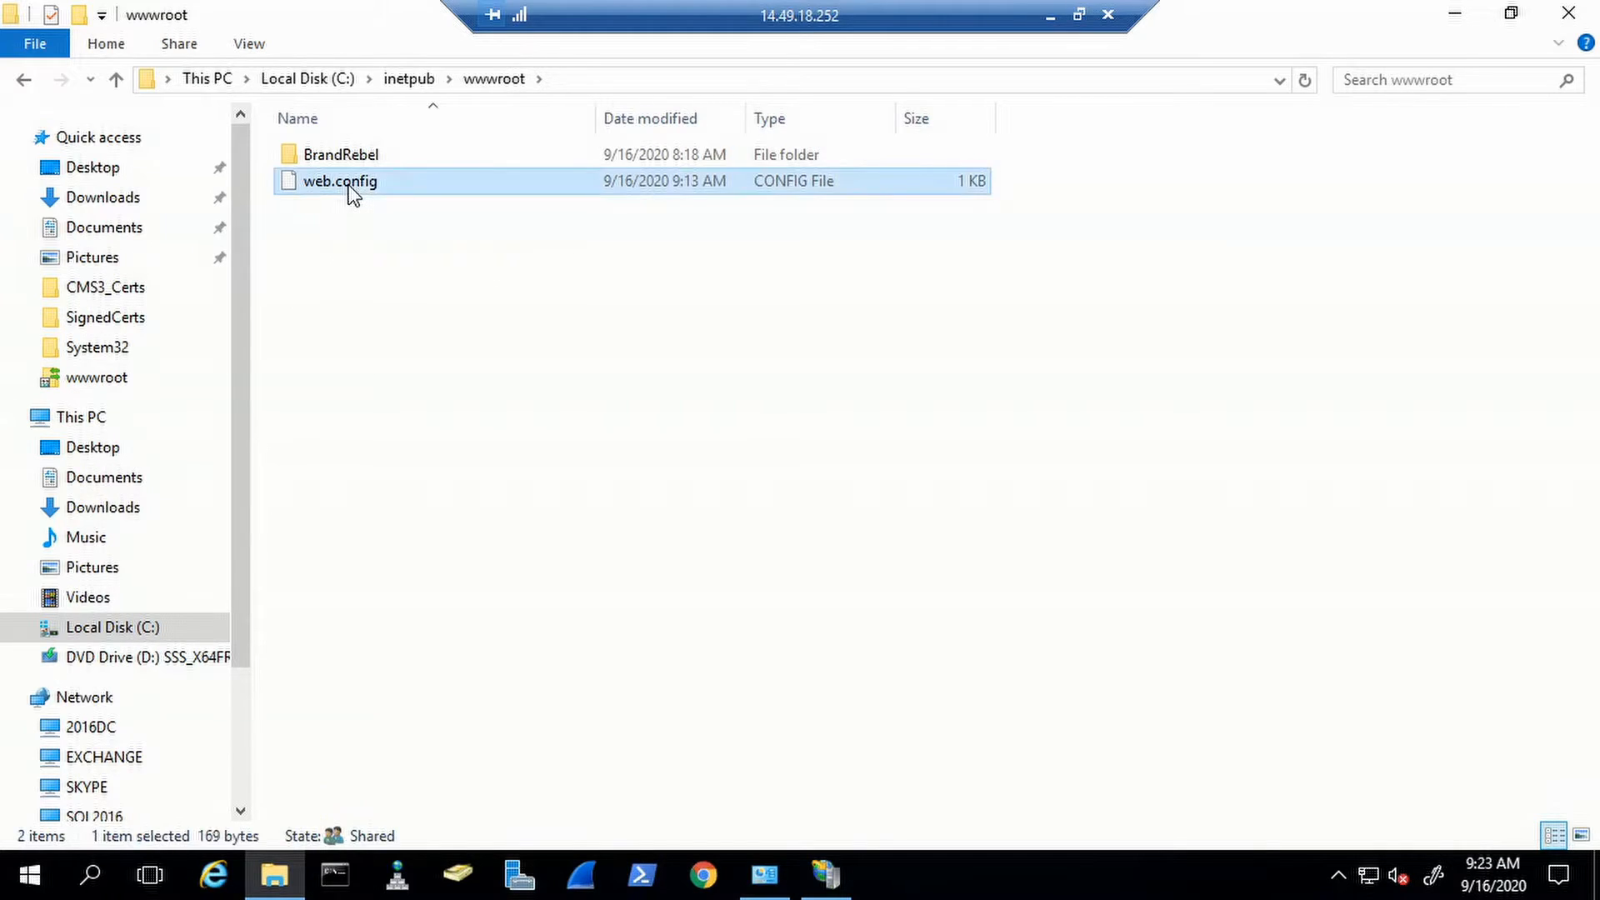
right_click(352, 193)
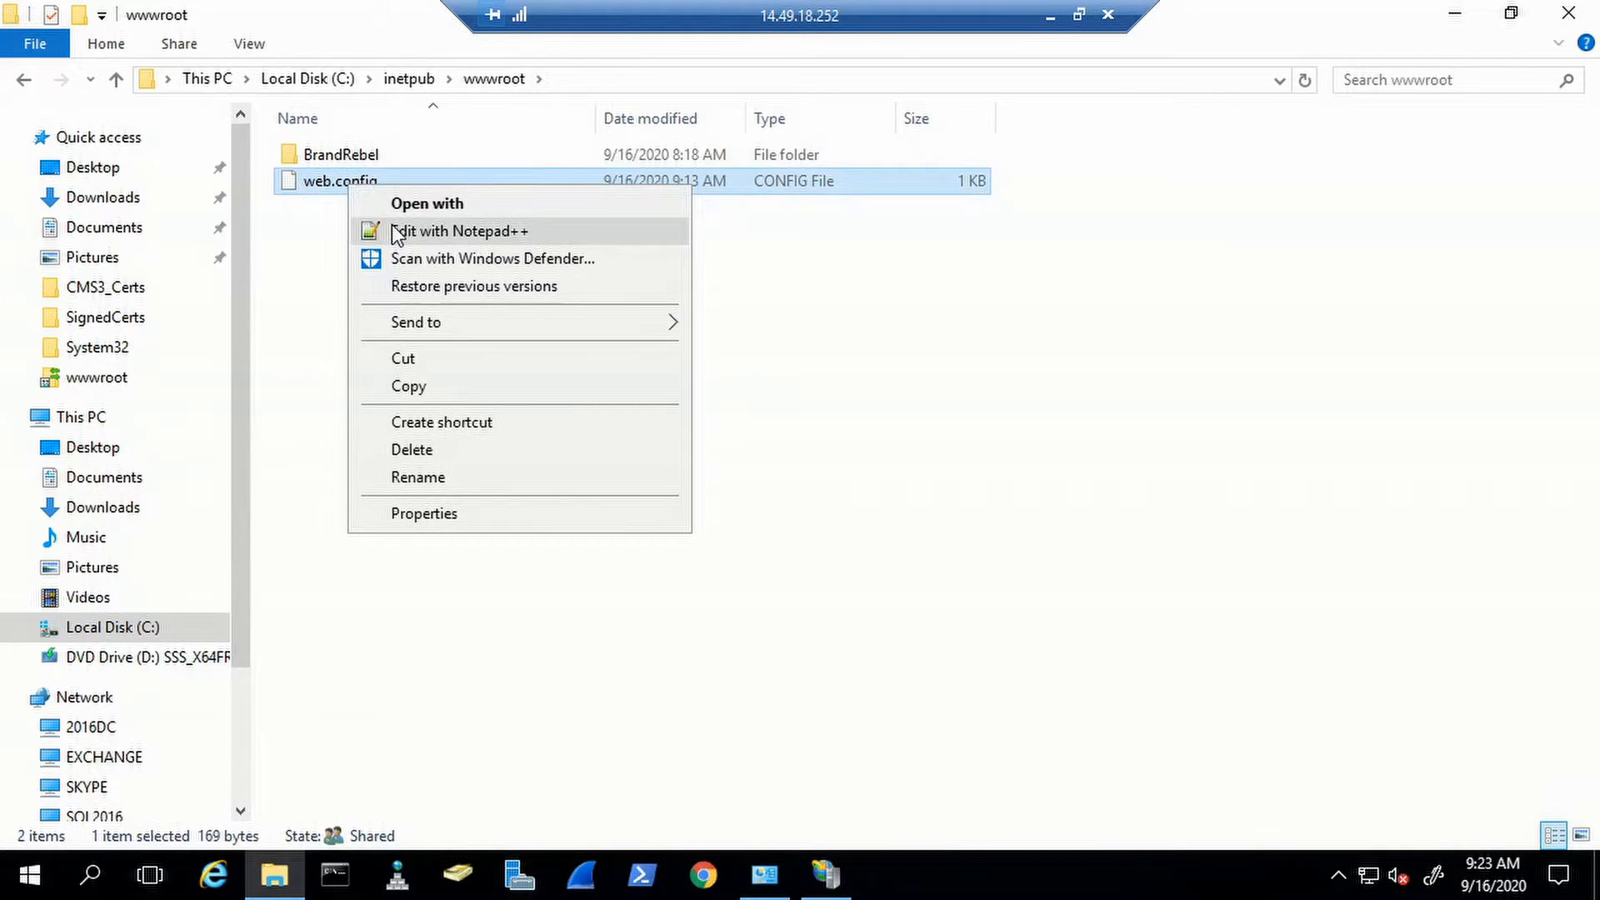
left_click(397, 235)
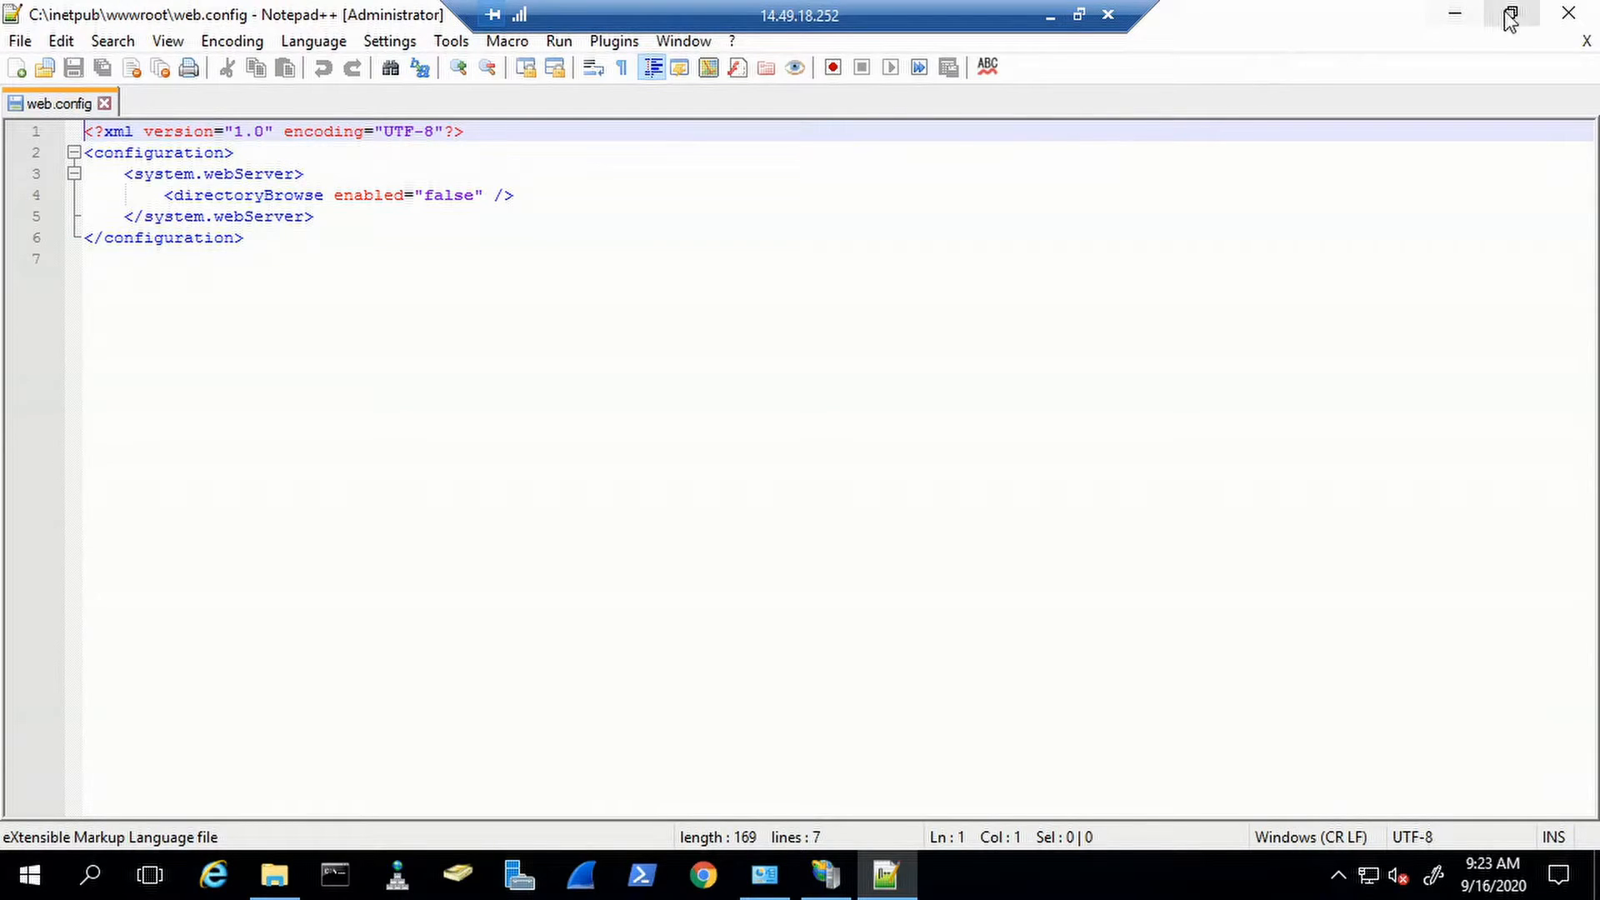
left_click(1566, 14)
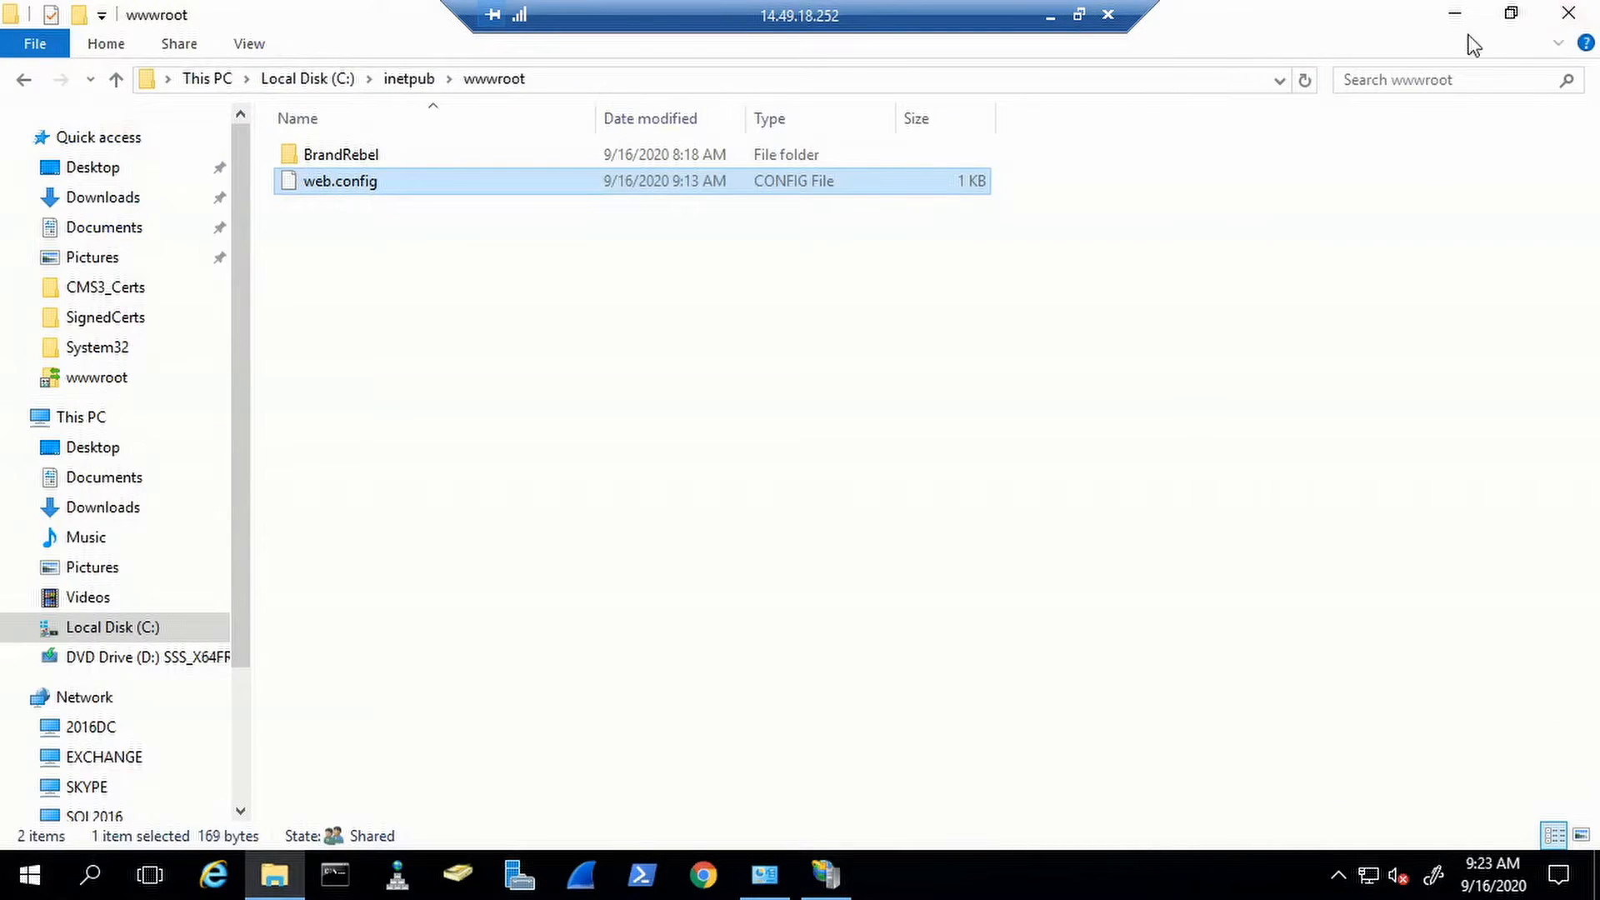
- Close File Explorer and enable directory browsing for the BrandRebel folder in IIS Manager
left_click(1567, 14)
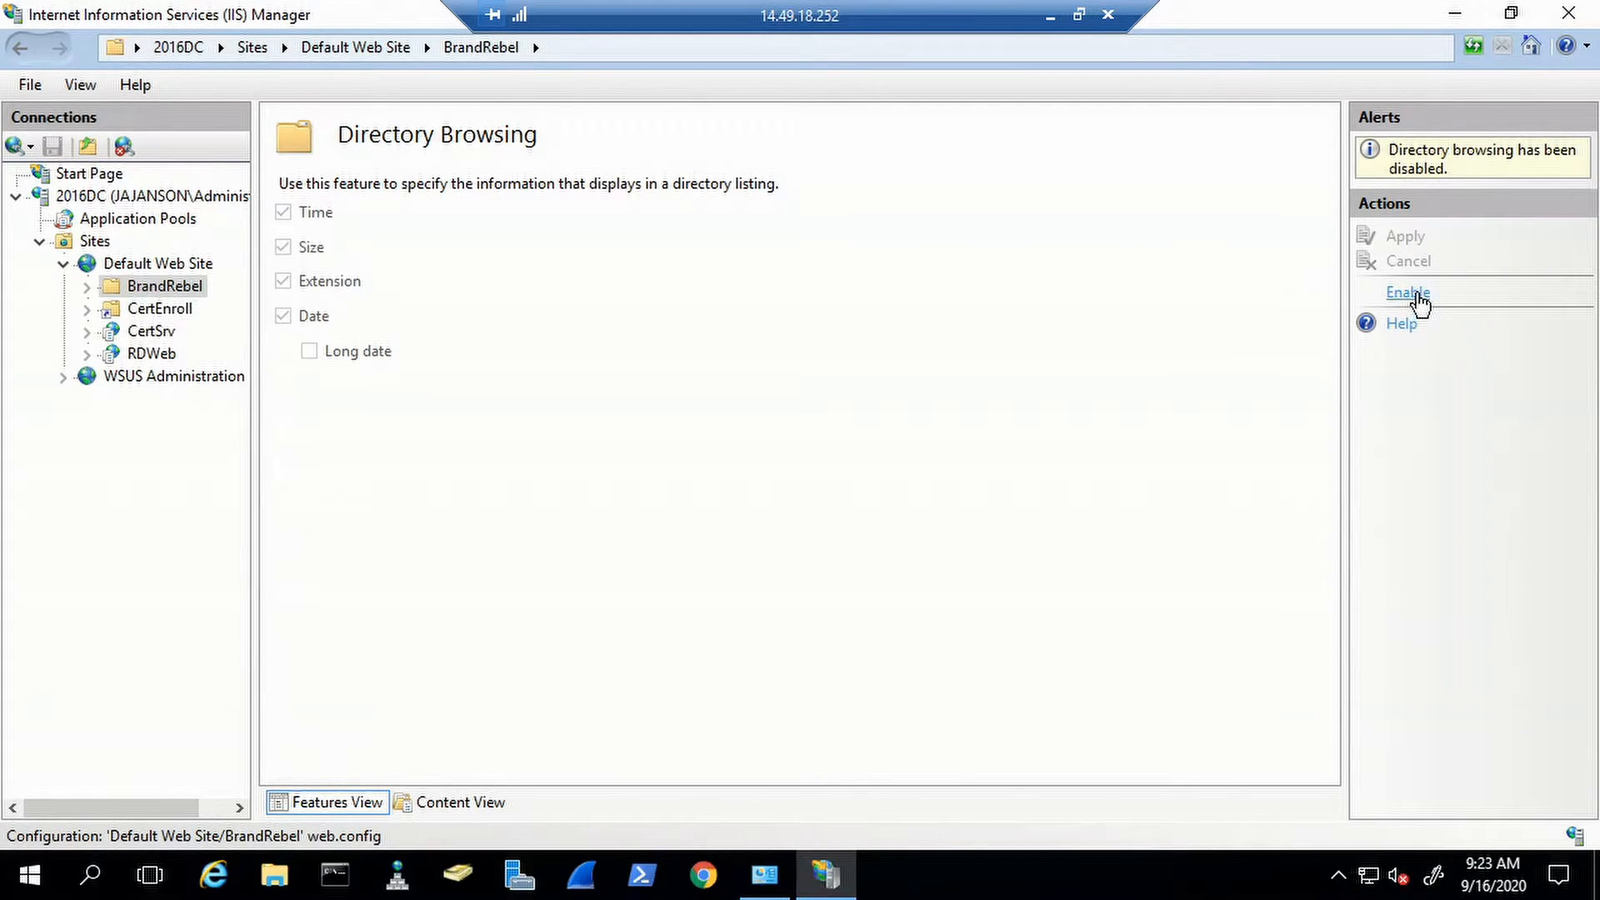
left_click(1409, 293)
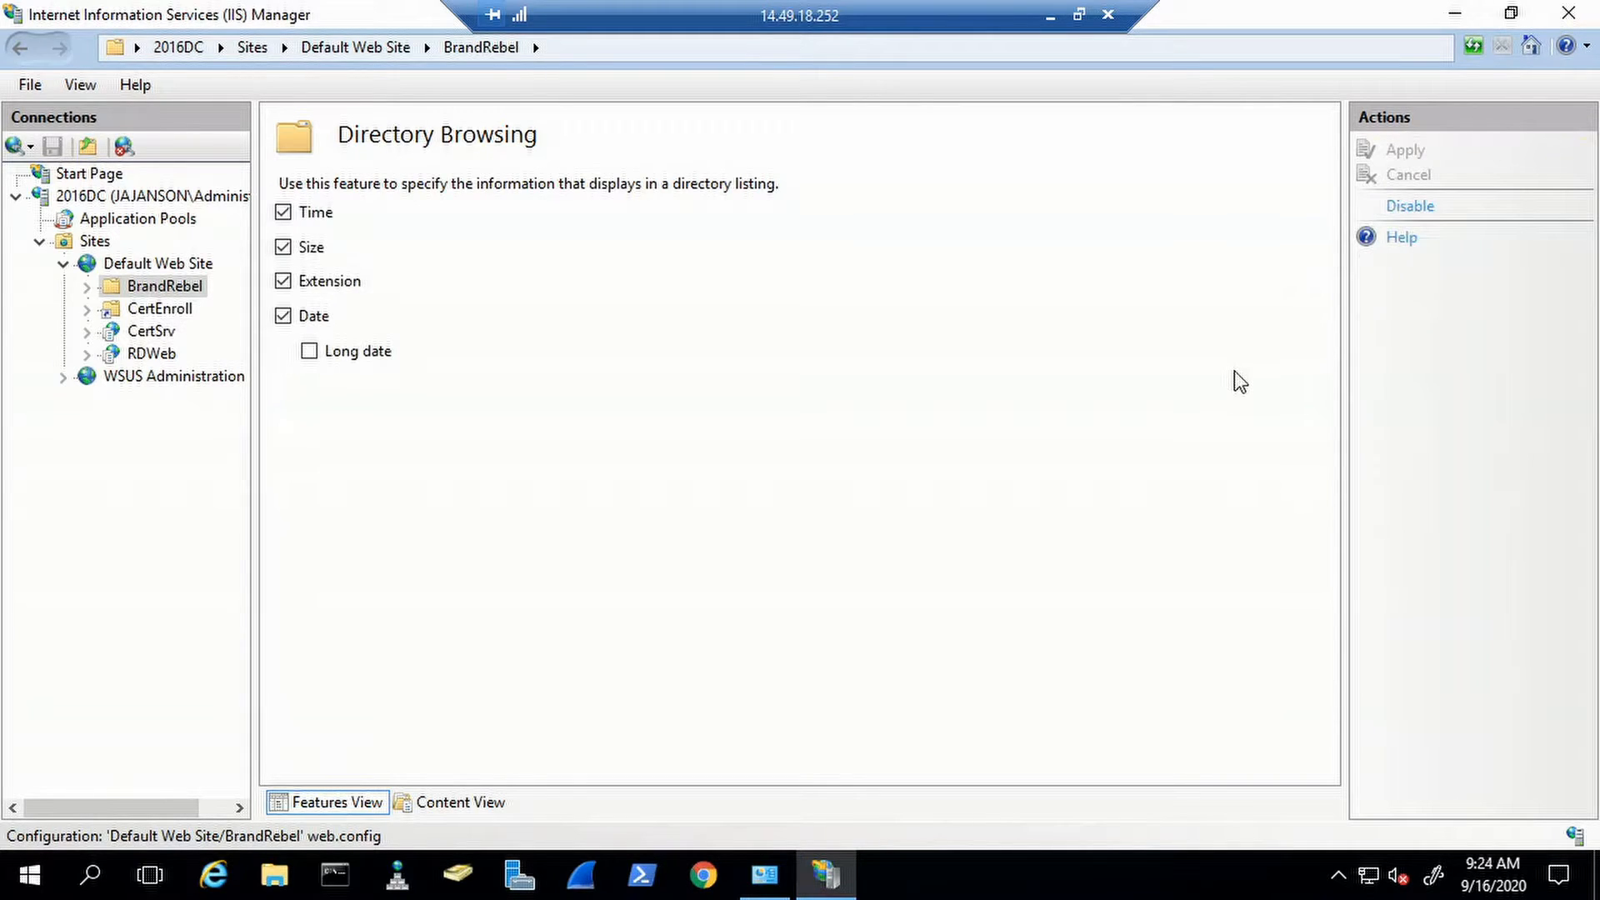
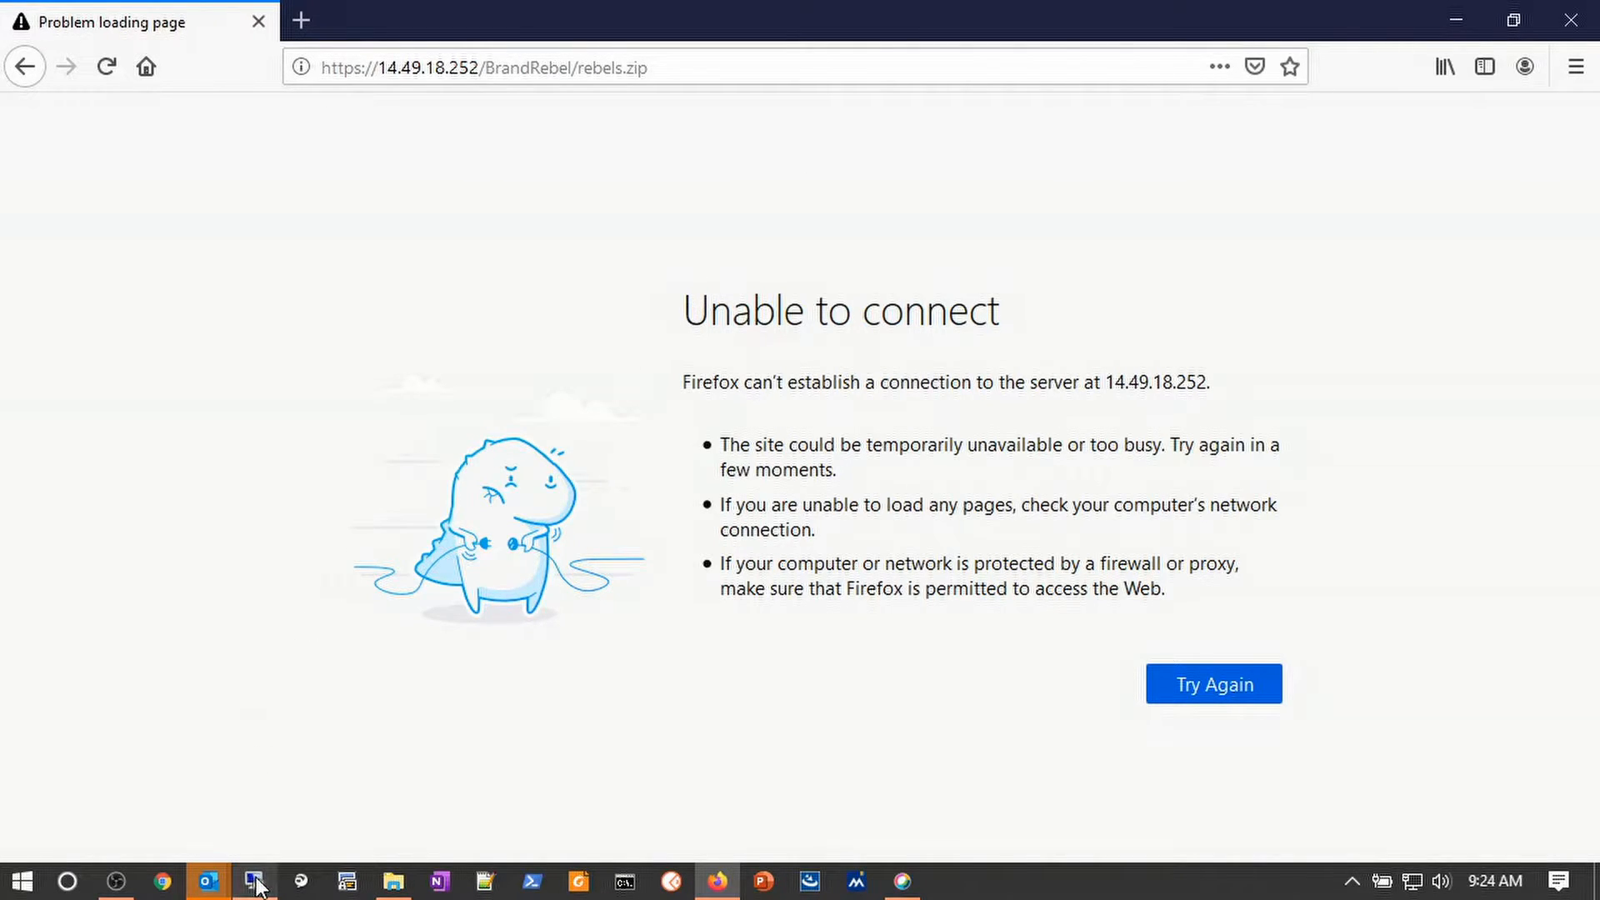
- Return to the remote session and turn on NFS sharing for the BrandRebel folder under the share name BrandRebel
left_click(254, 882)
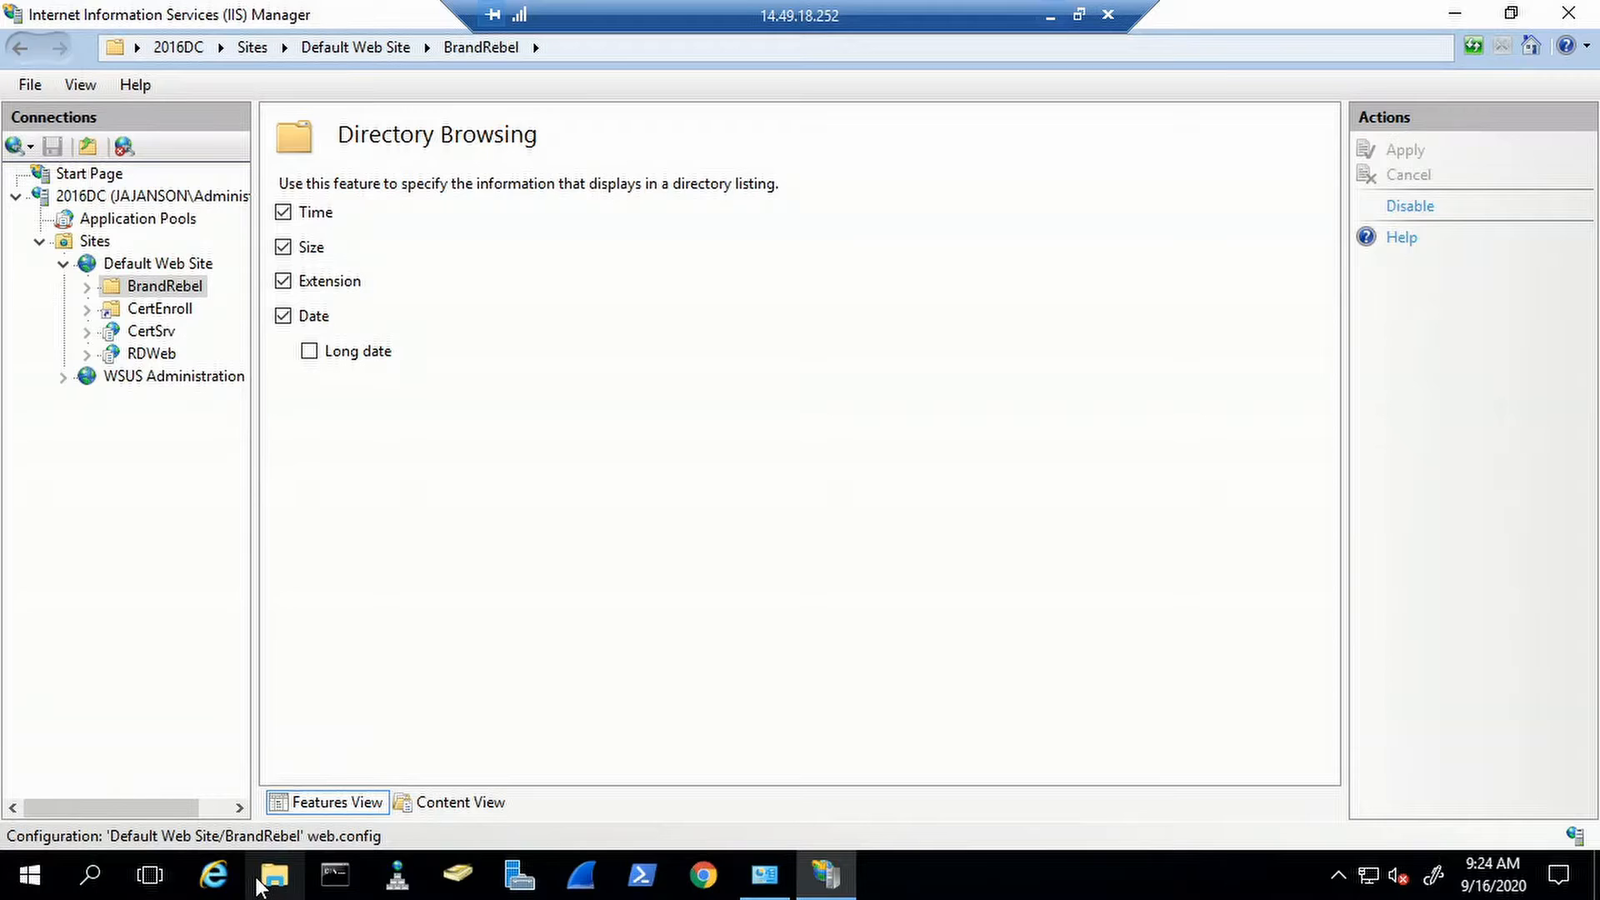
left_click(147, 289)
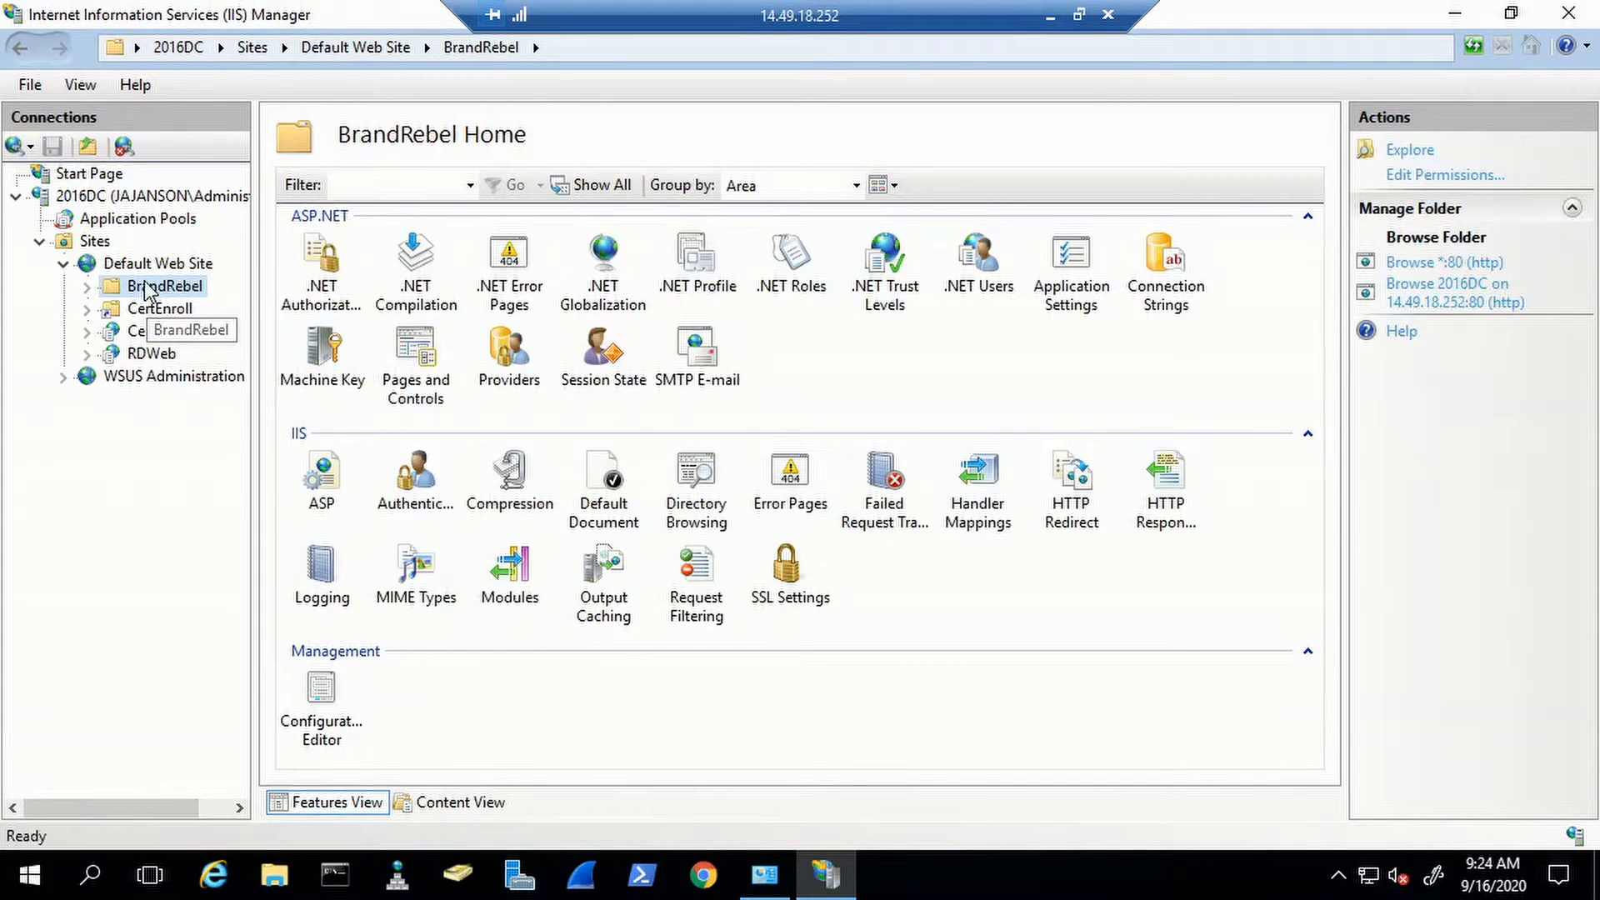
right_click(147, 288)
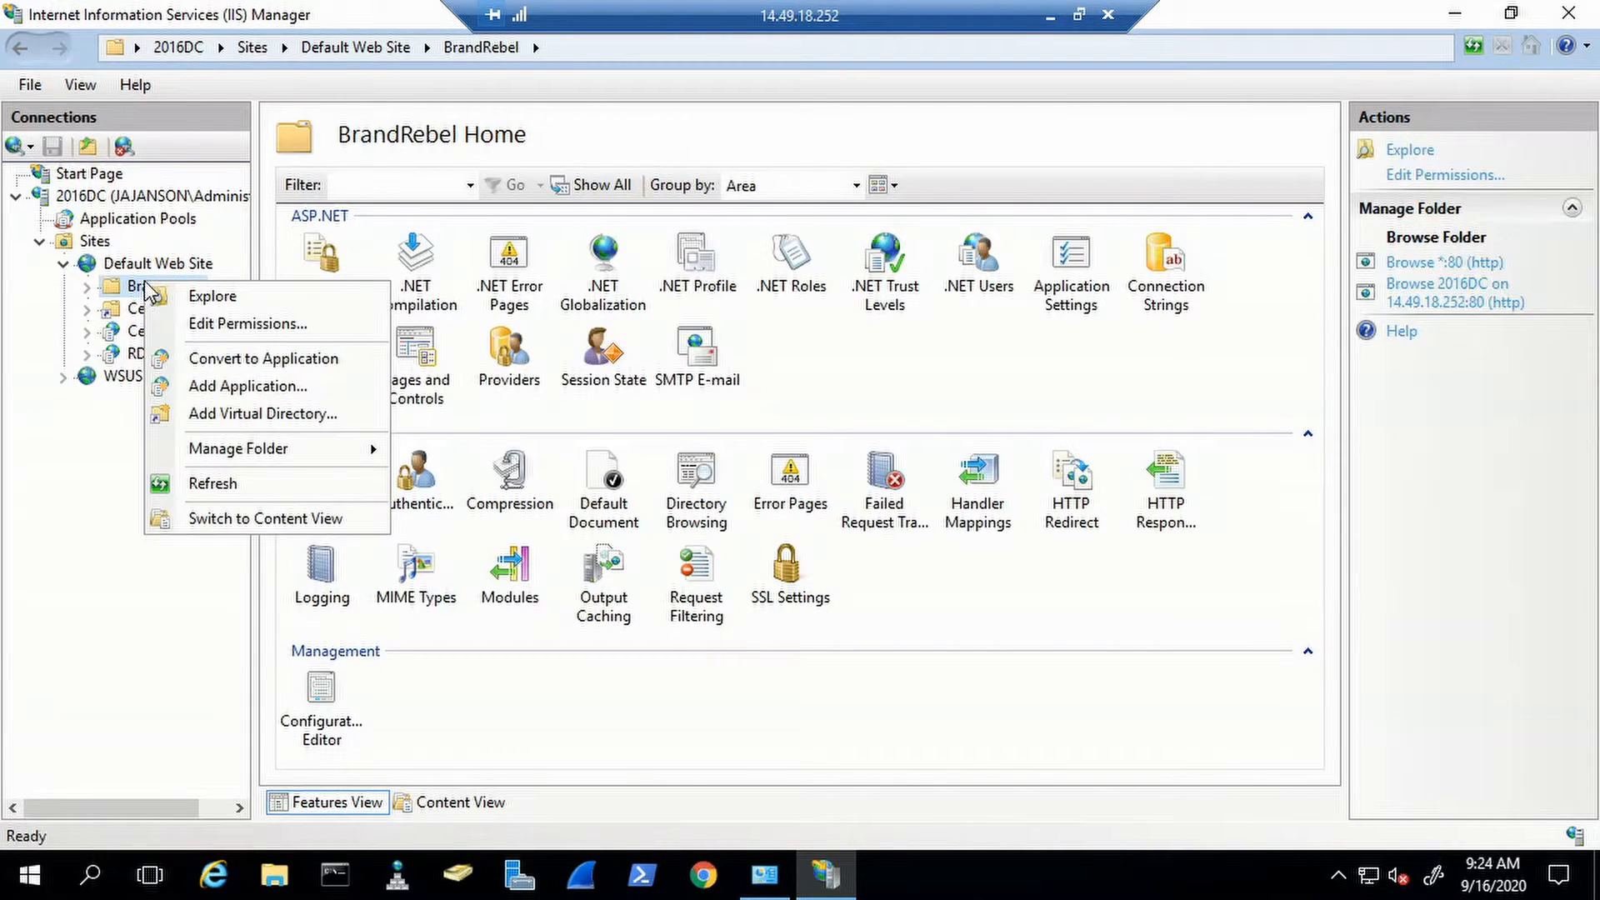
left_click(218, 321)
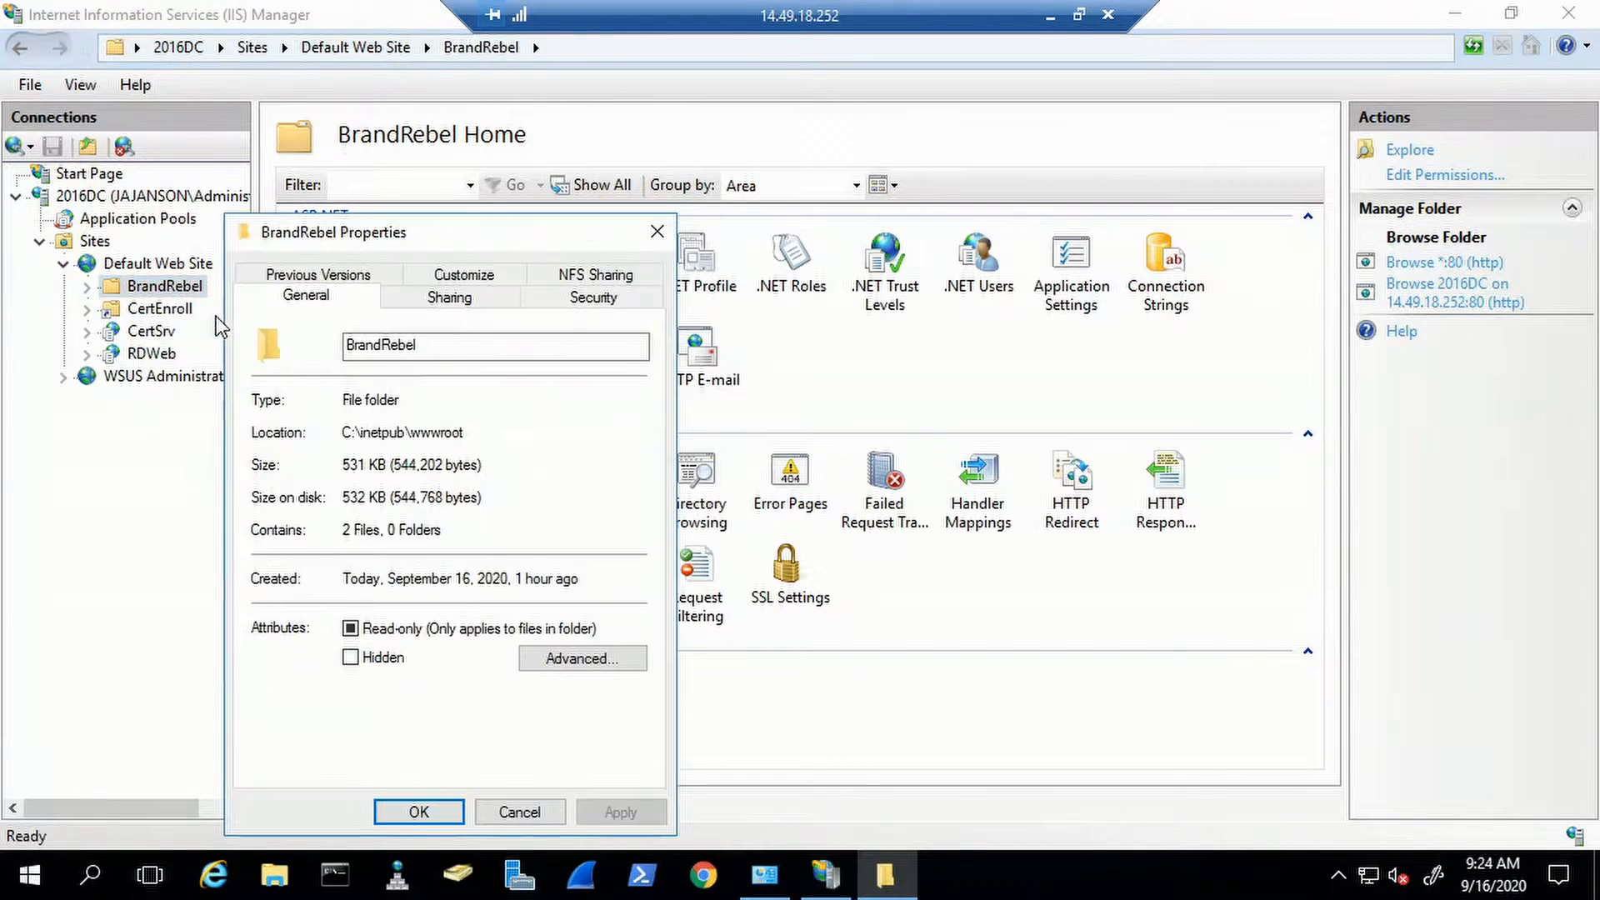
left_click(574, 277)
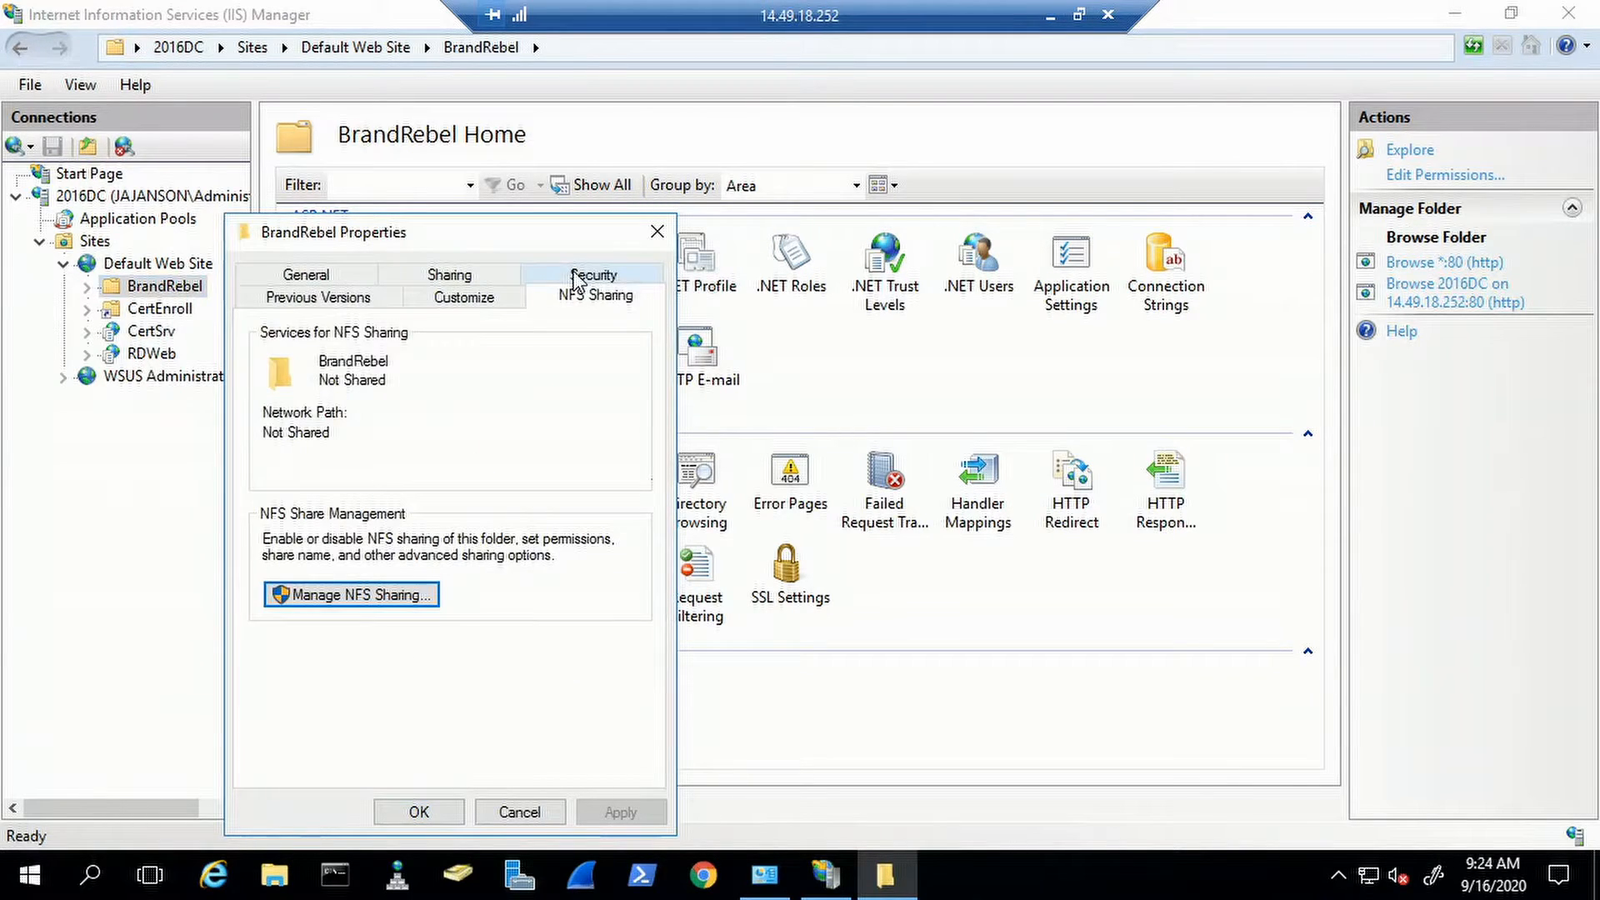
left_click(330, 597)
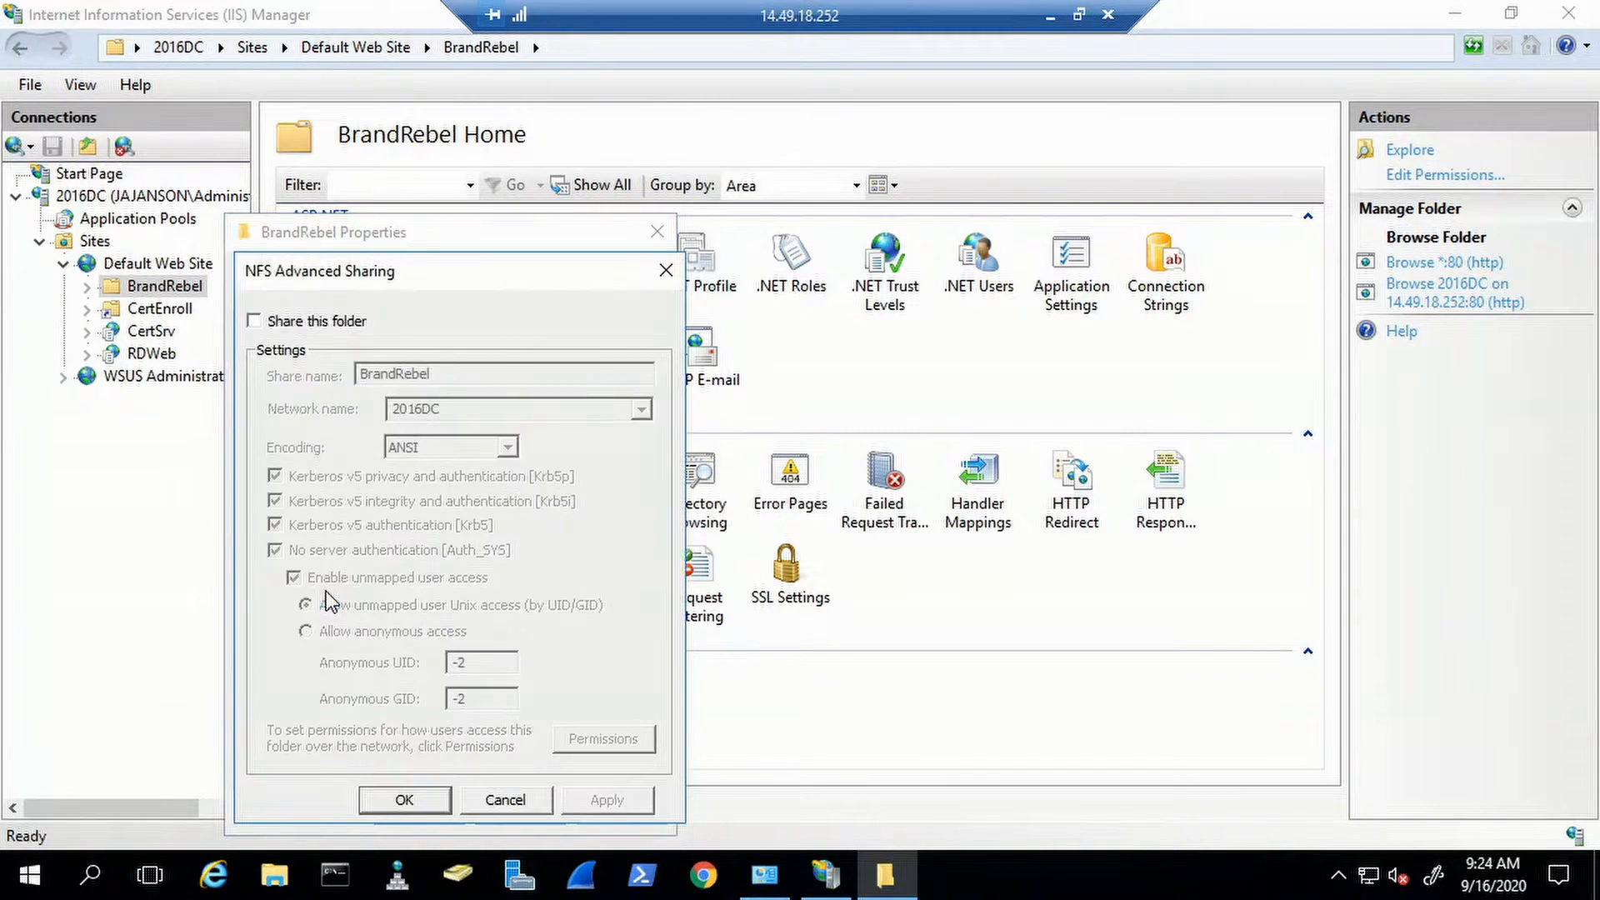
left_click(329, 333)
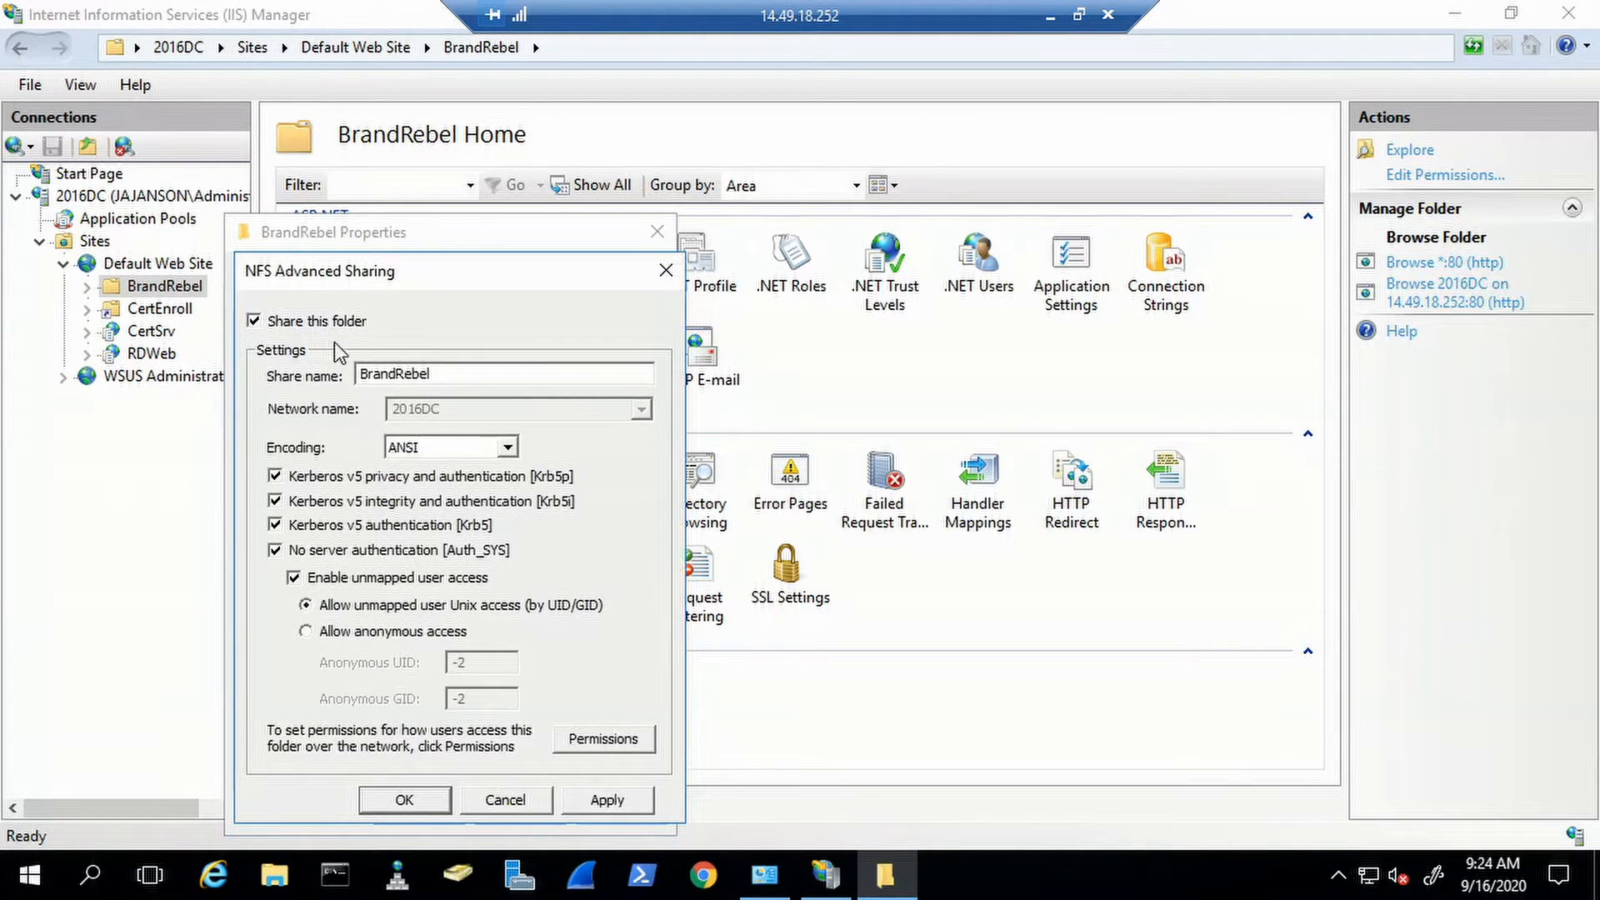
- Allow root access for ALL MACHINES in the NFS share permissions and apply the NFS sharing settings
left_click(614, 747)
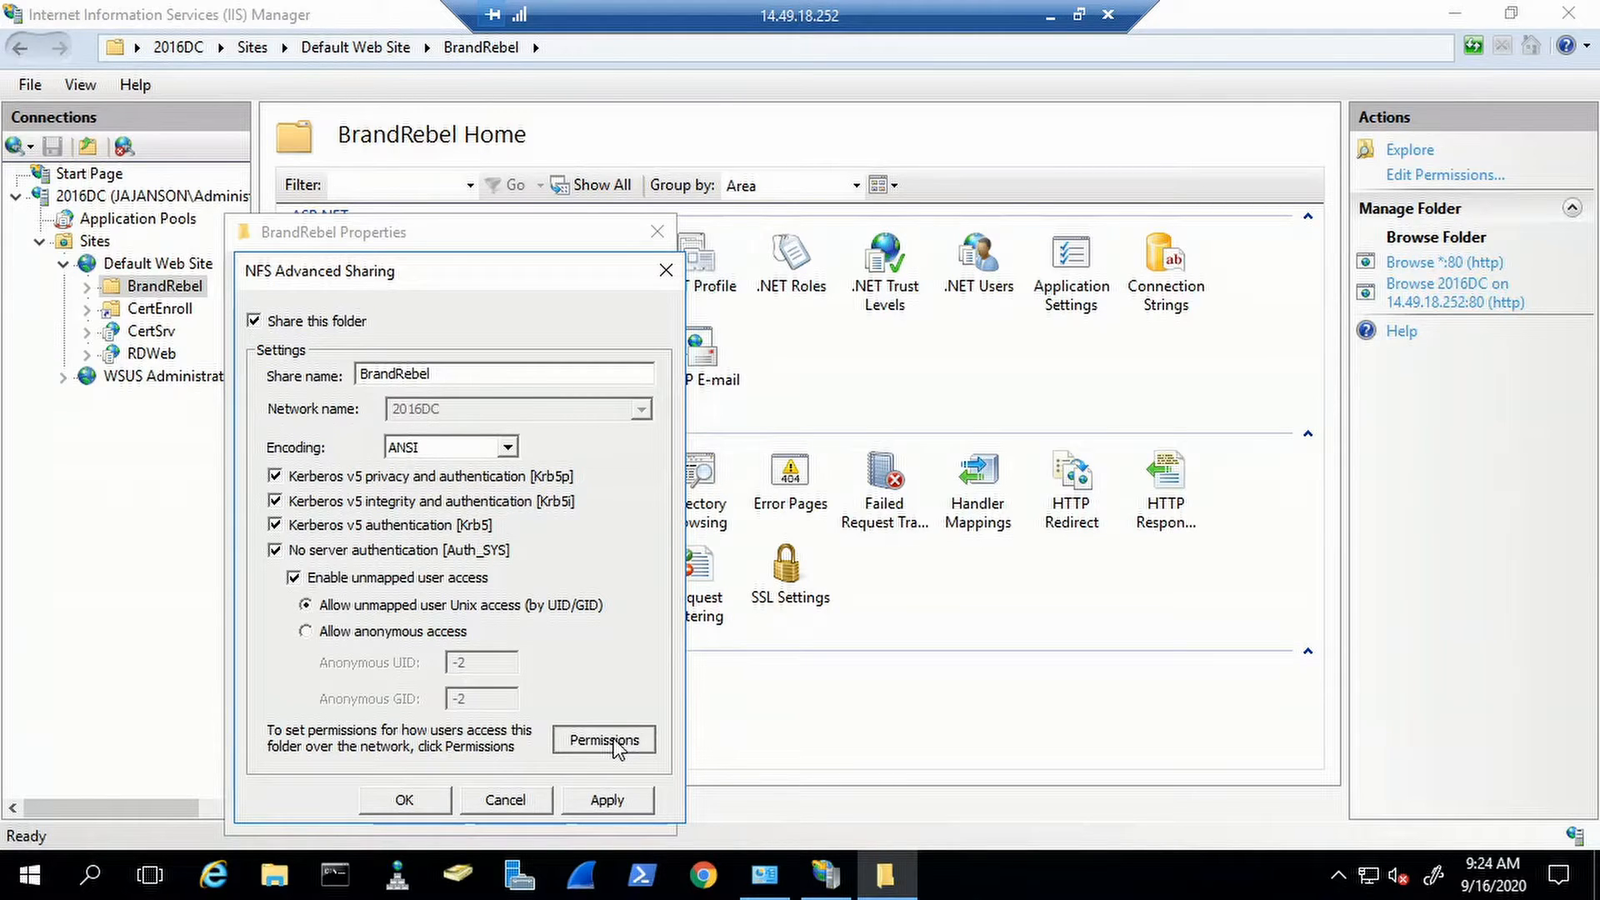
left_click(607, 741)
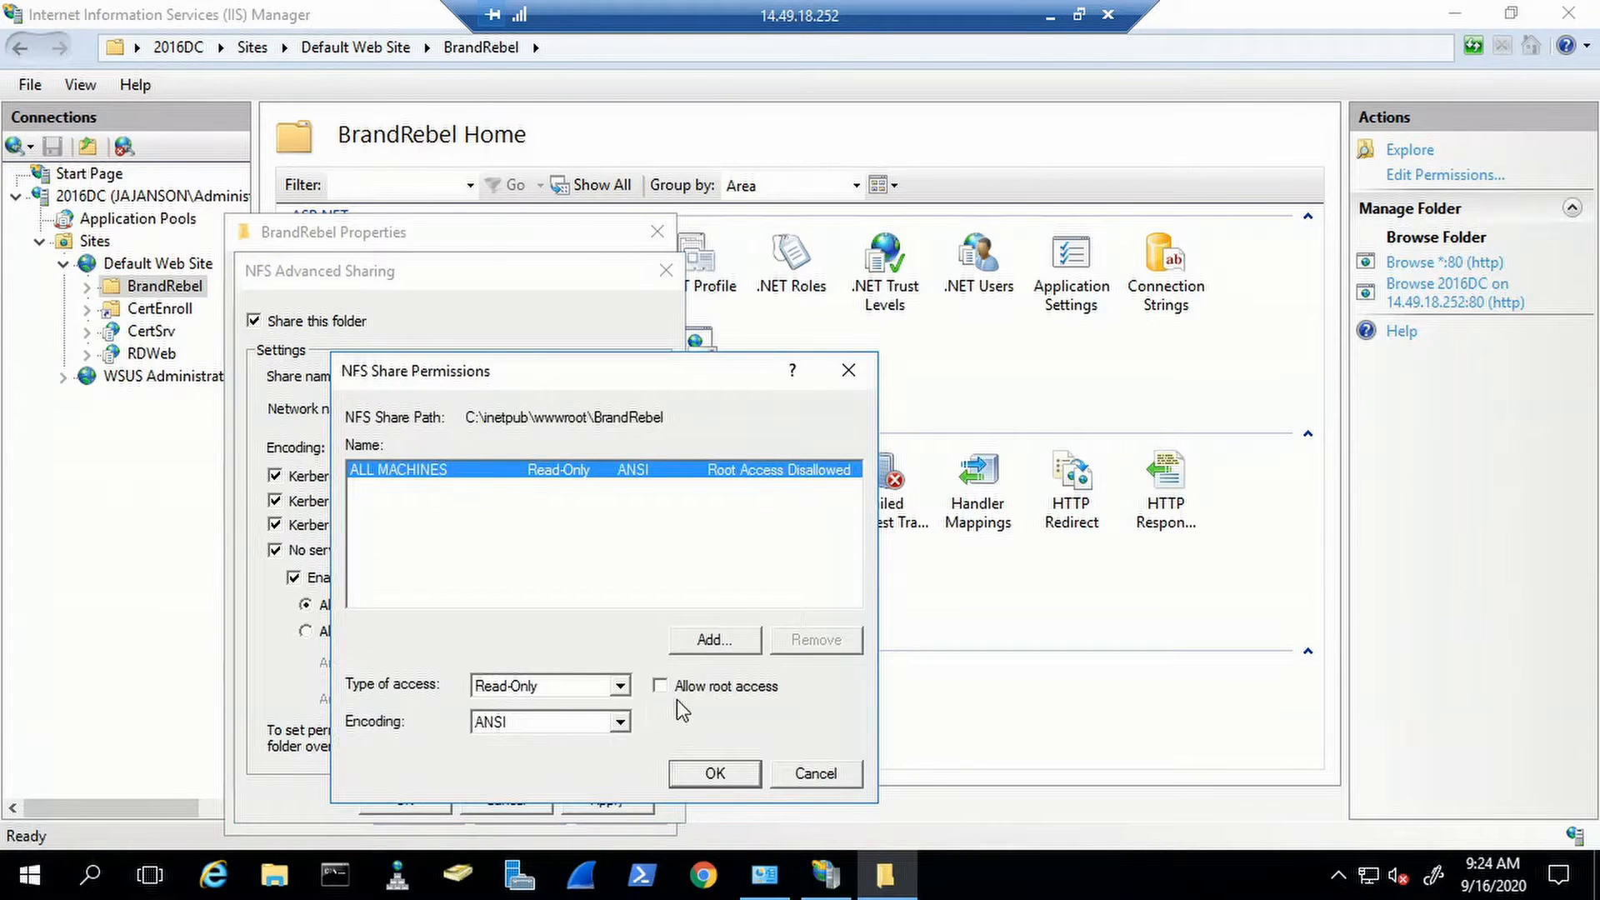
left_click(660, 686)
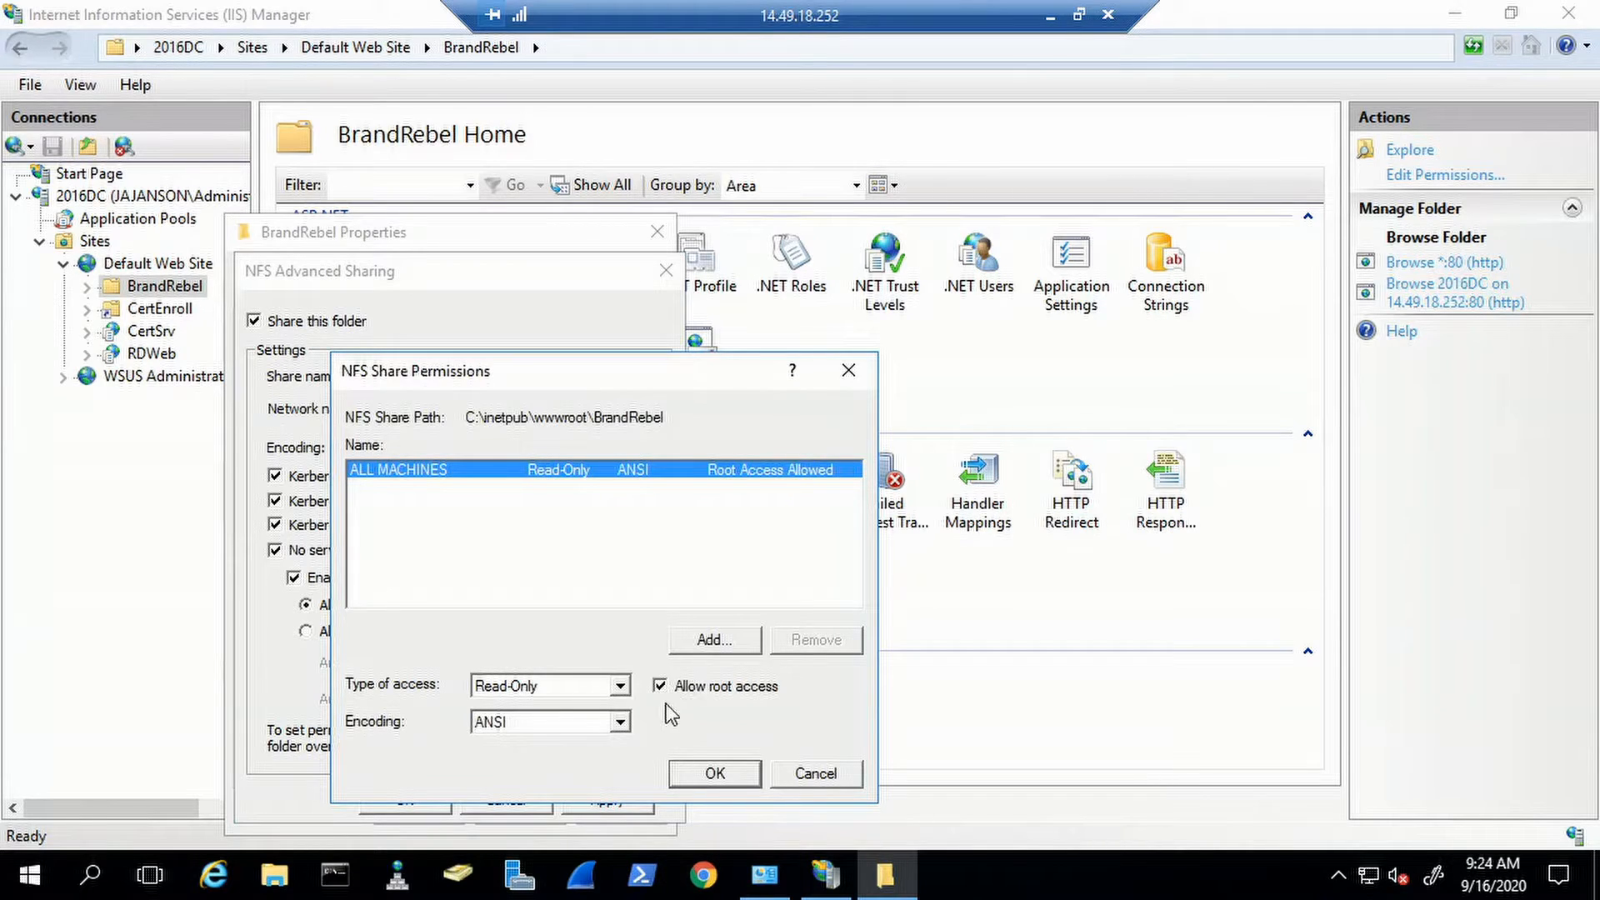
left_click(713, 773)
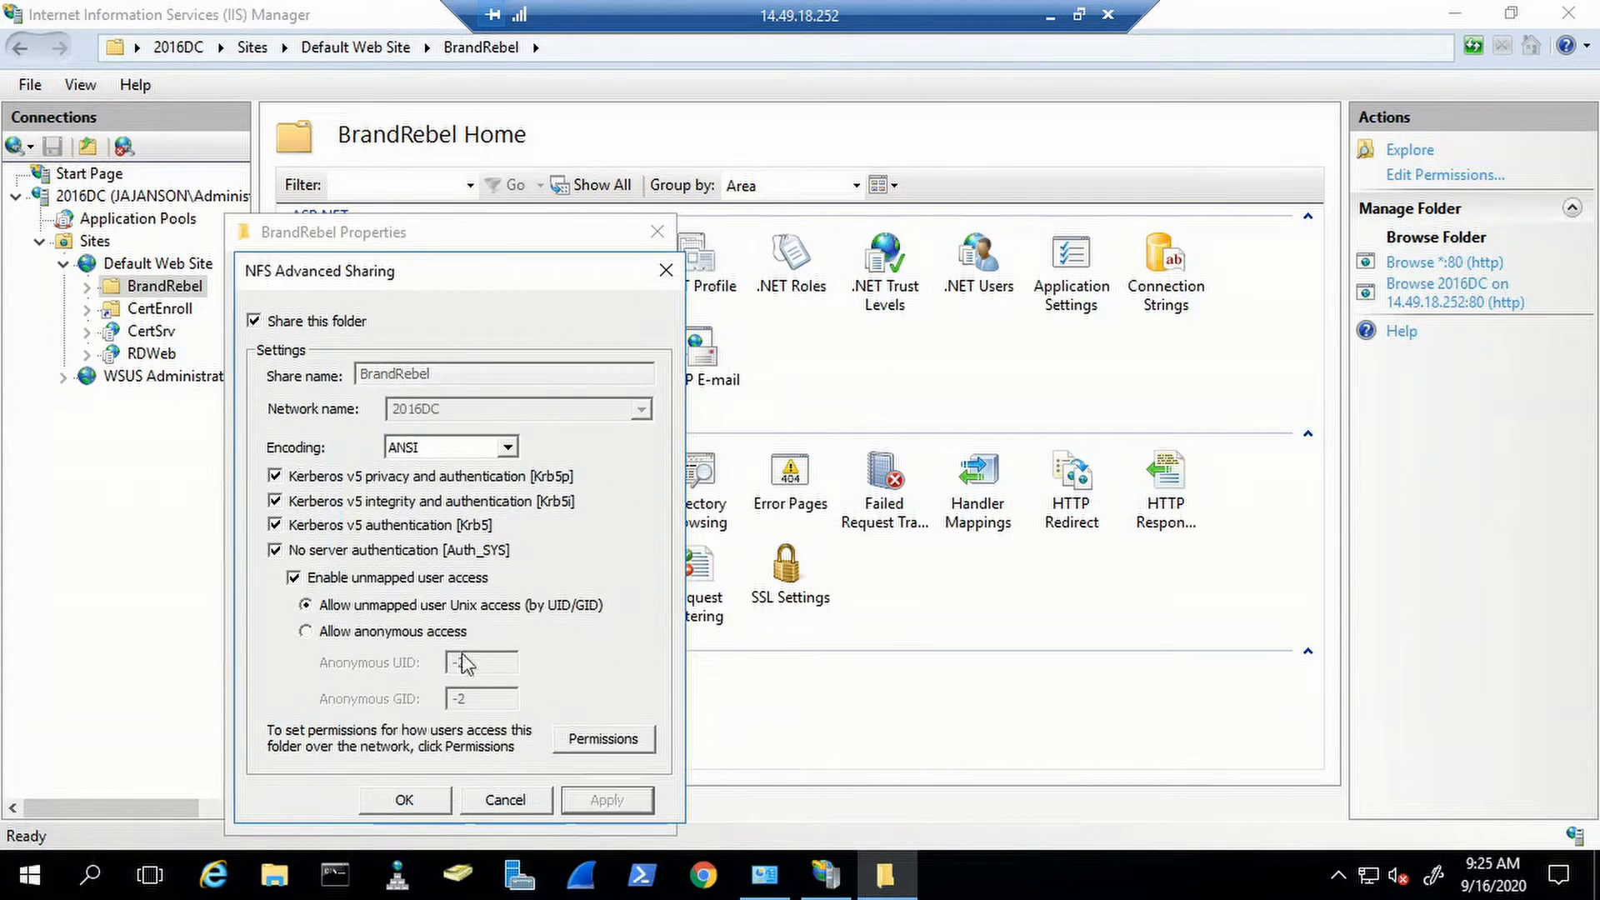
left_click(364, 804)
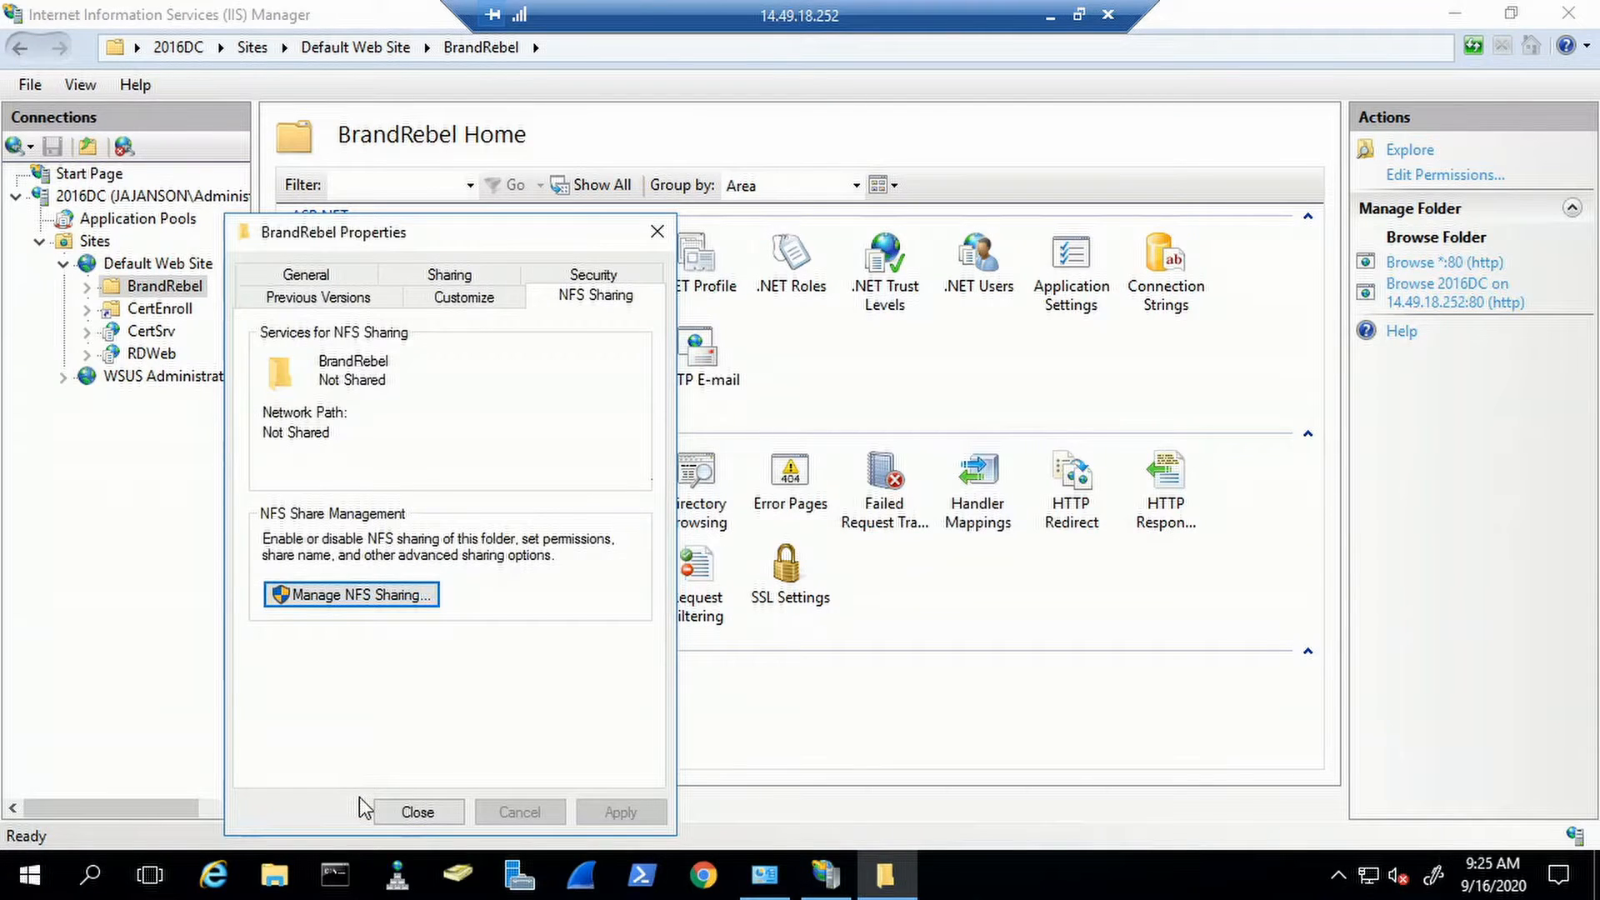
left_click(416, 812)
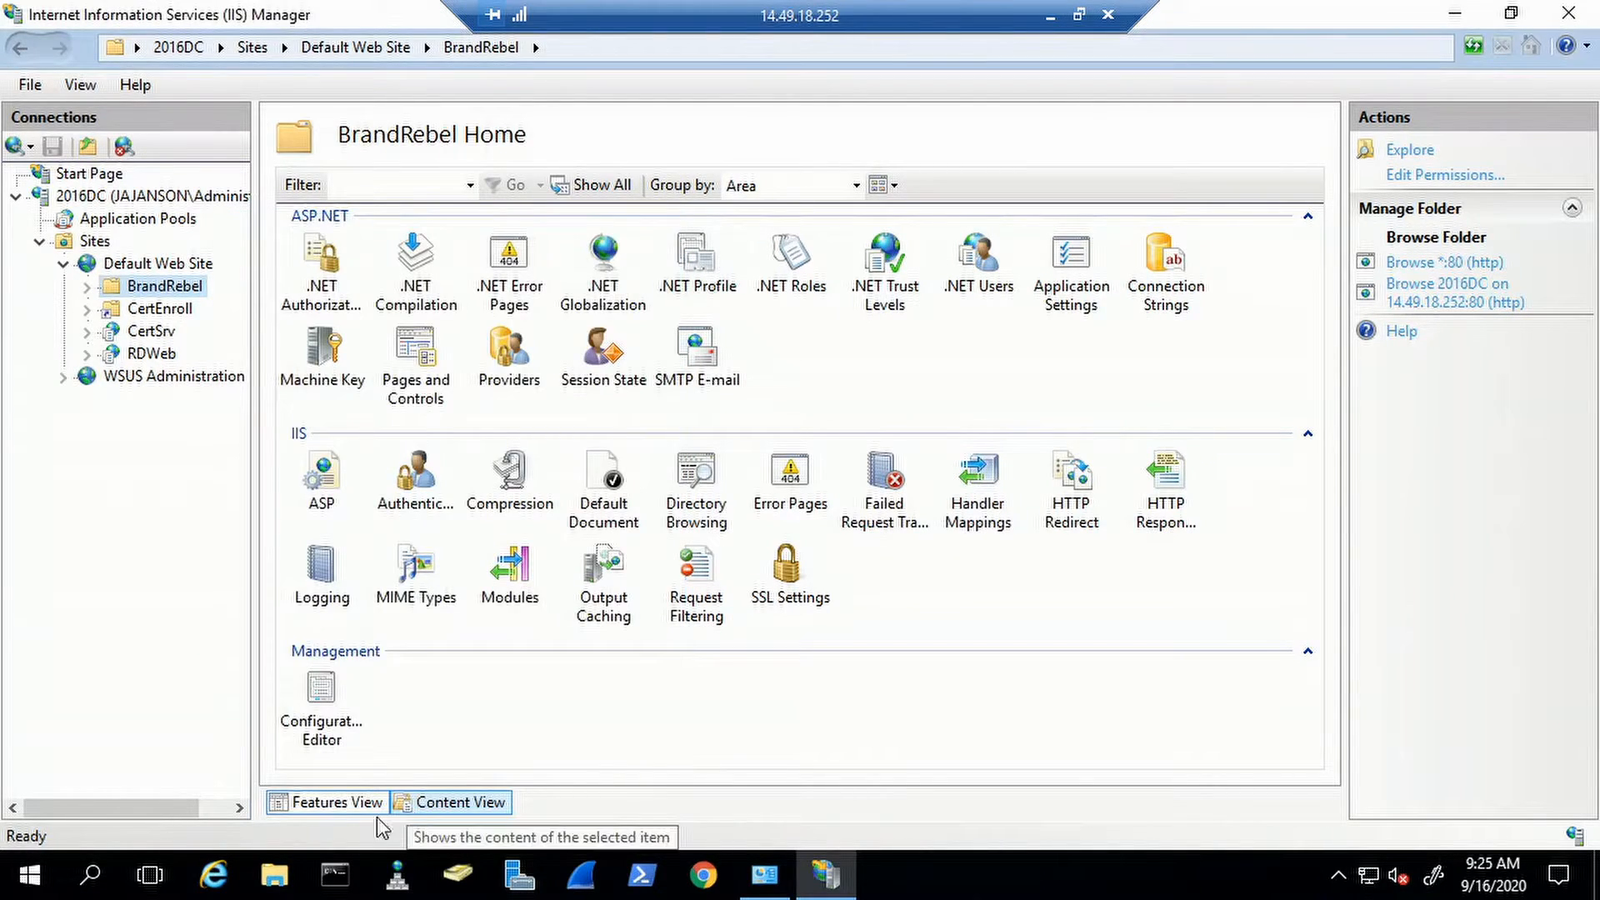
left_click(1050, 25)
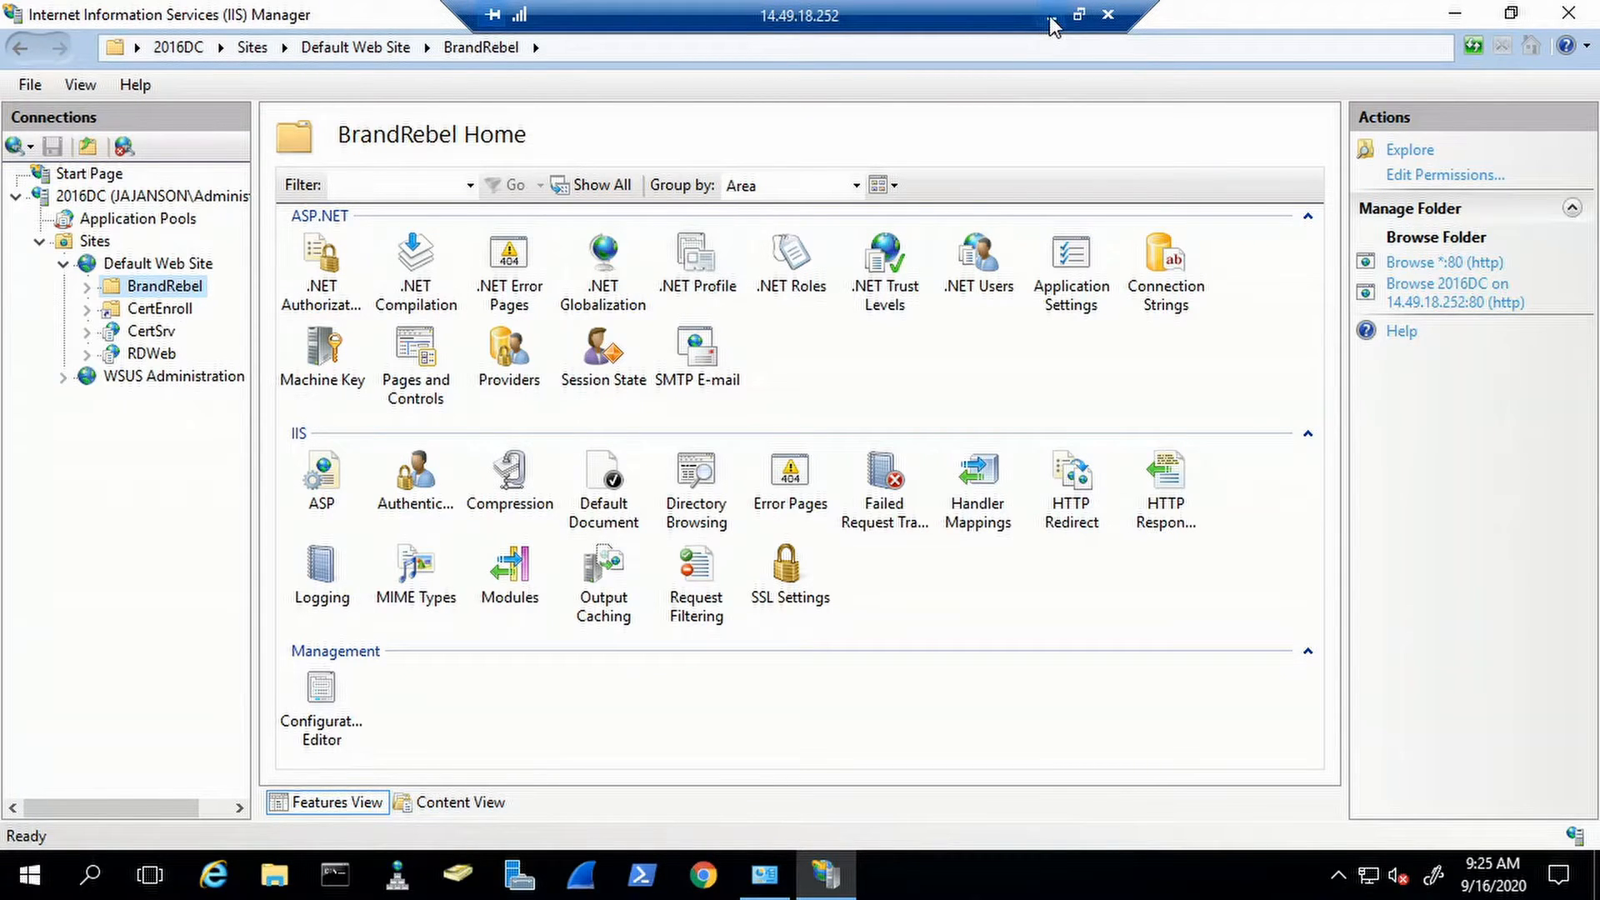
left_click(654, 74)
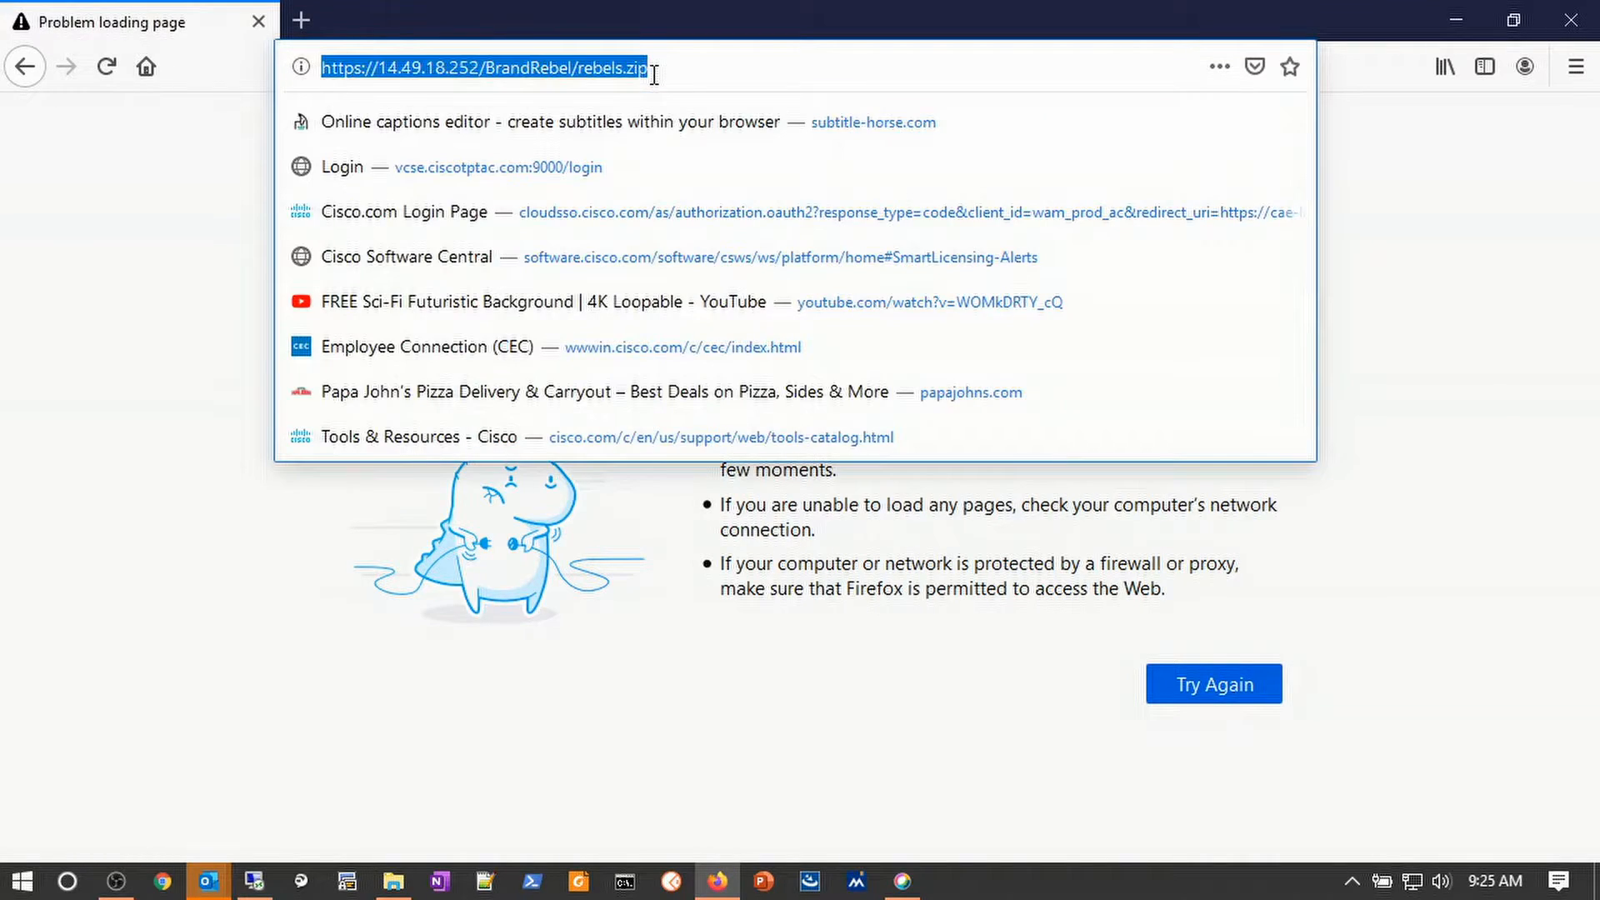
key("Return")
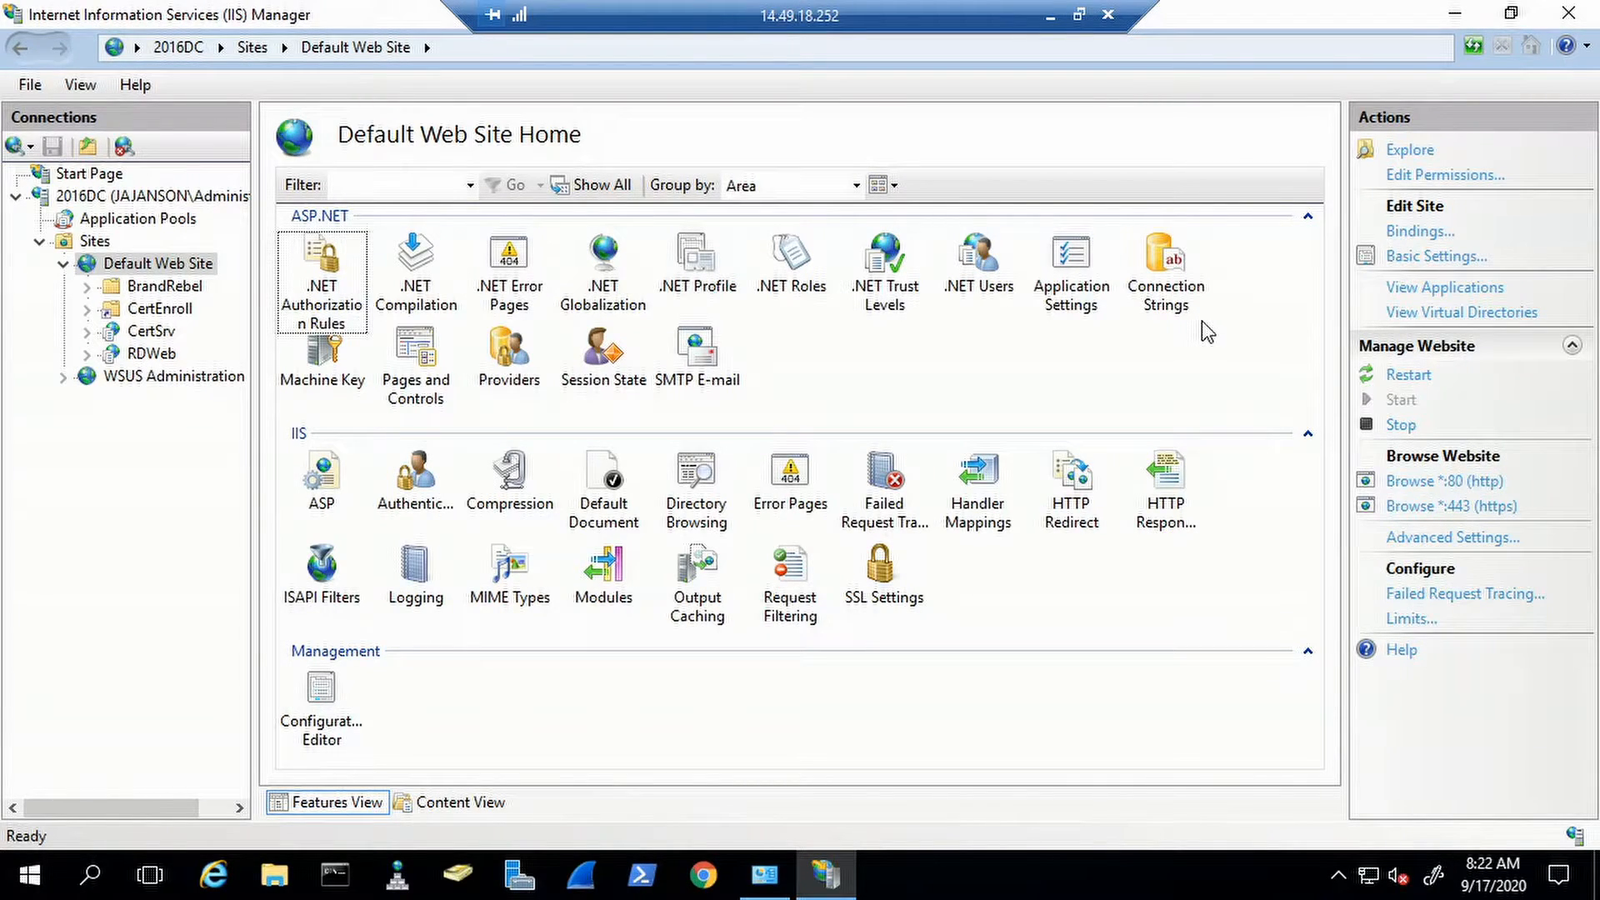
- Browse the Default Web Site through its https binding for host 2016DC and examine the BrandRebel directory listing
left_click(1424, 235)
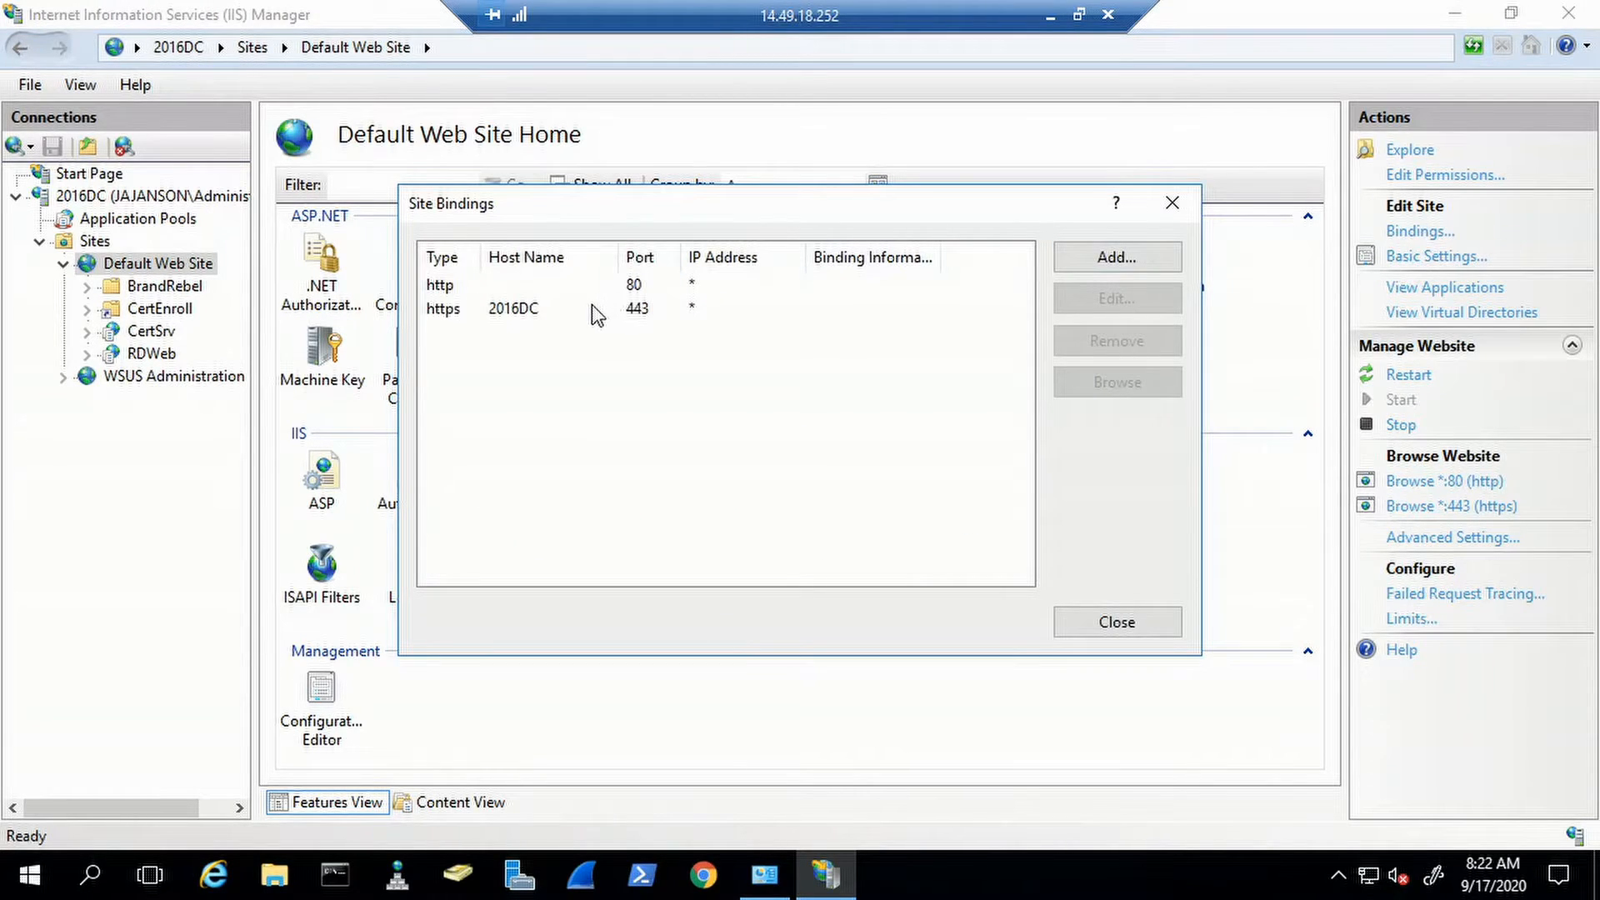
left_click(590, 314)
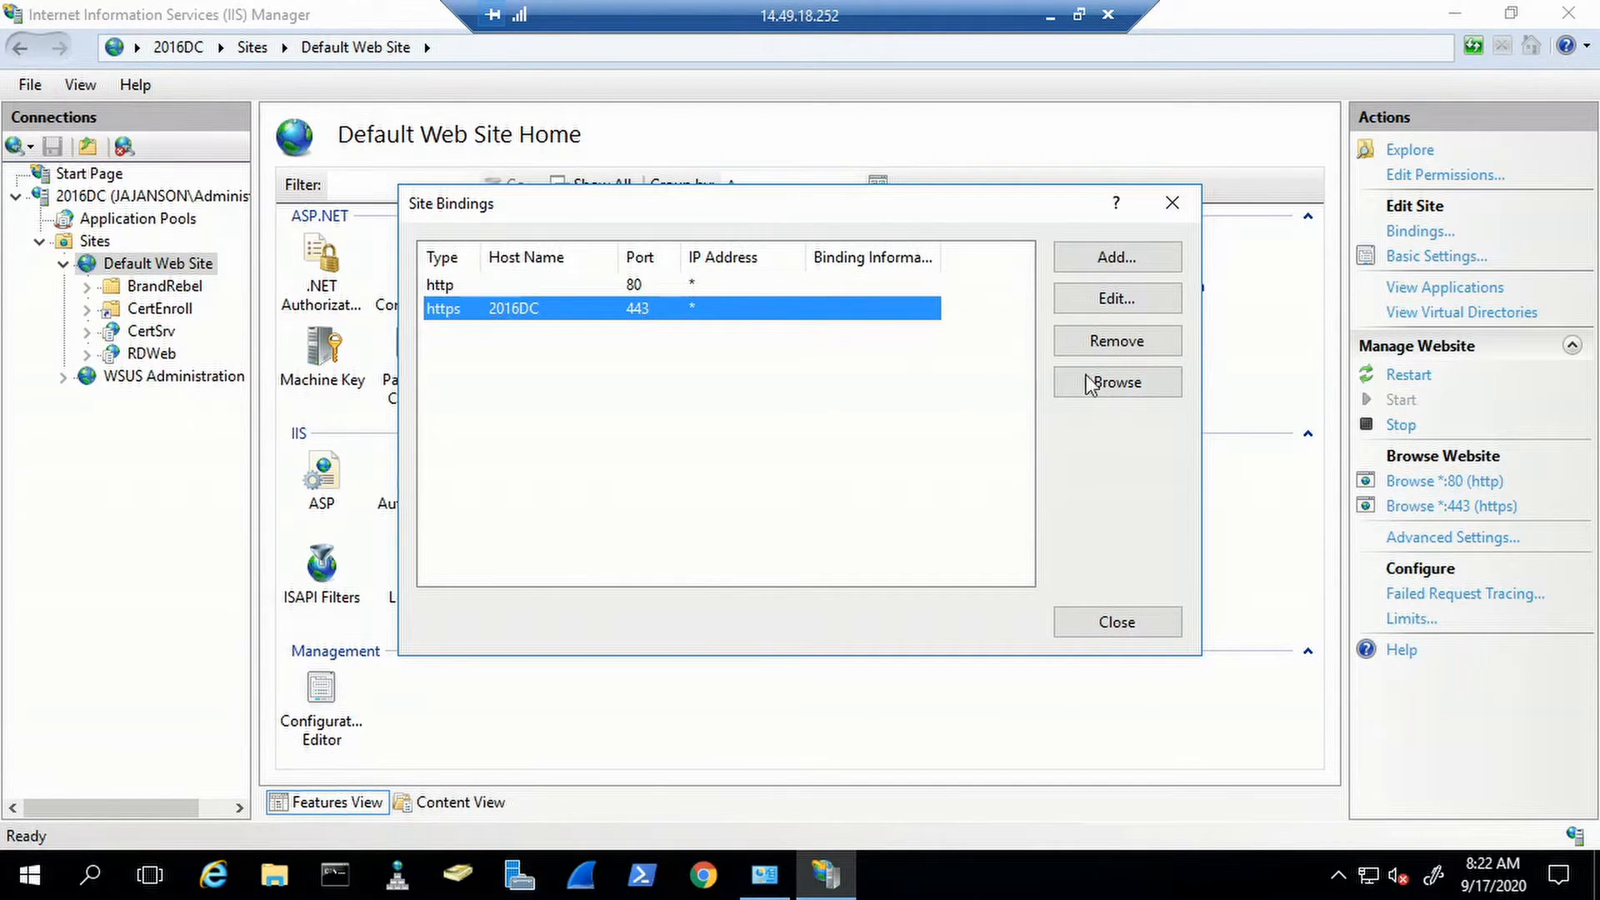
left_click(1137, 385)
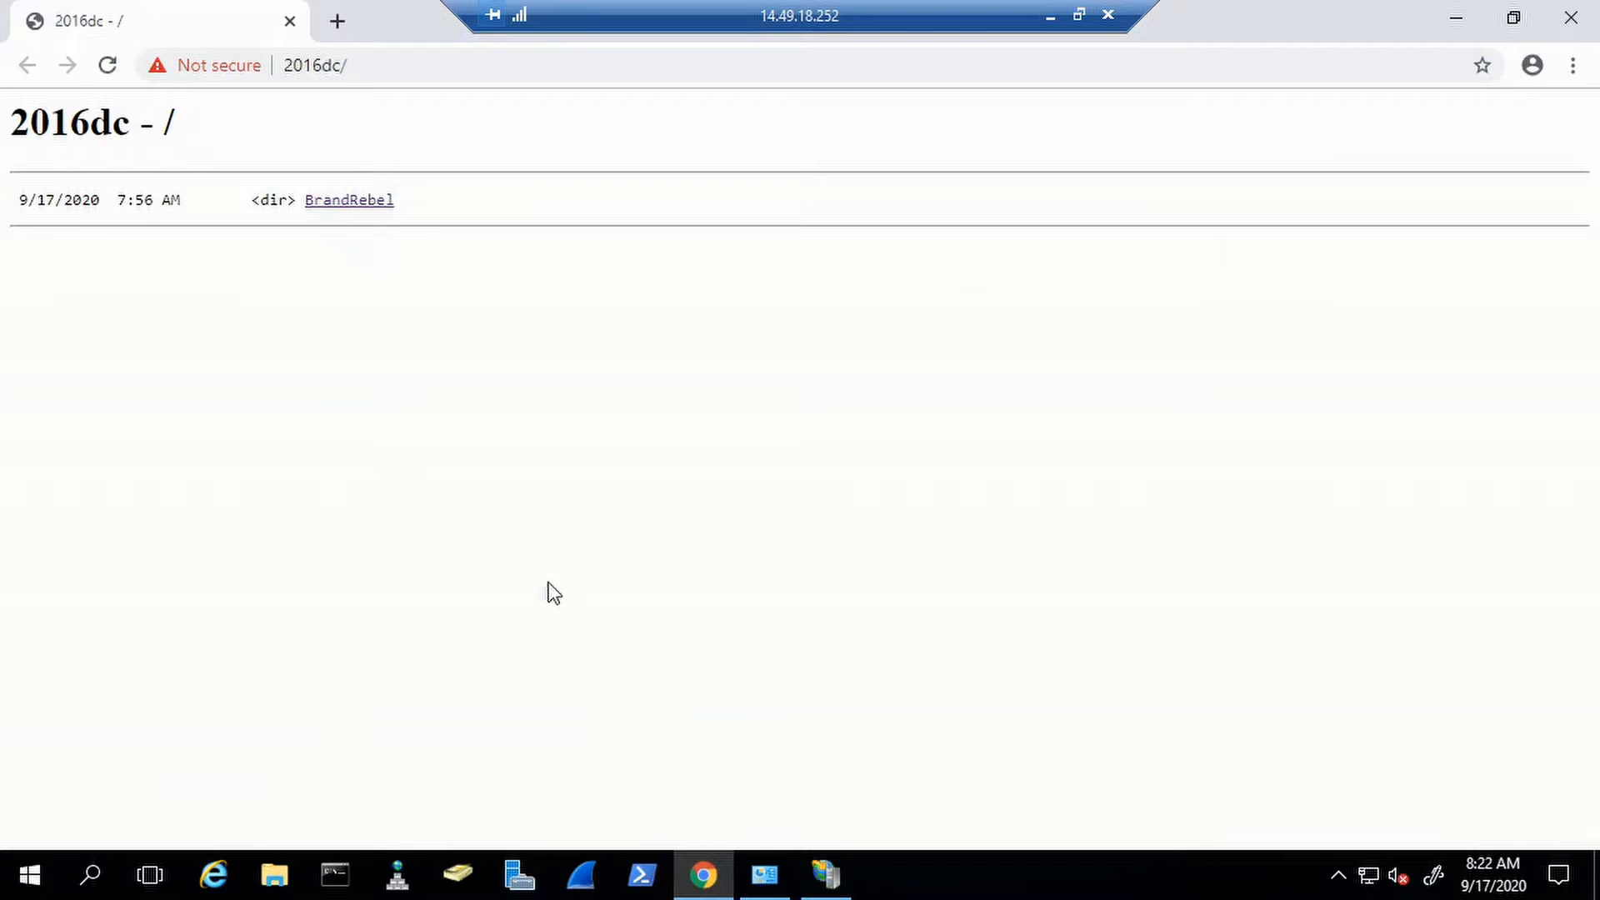
left_click(358, 201)
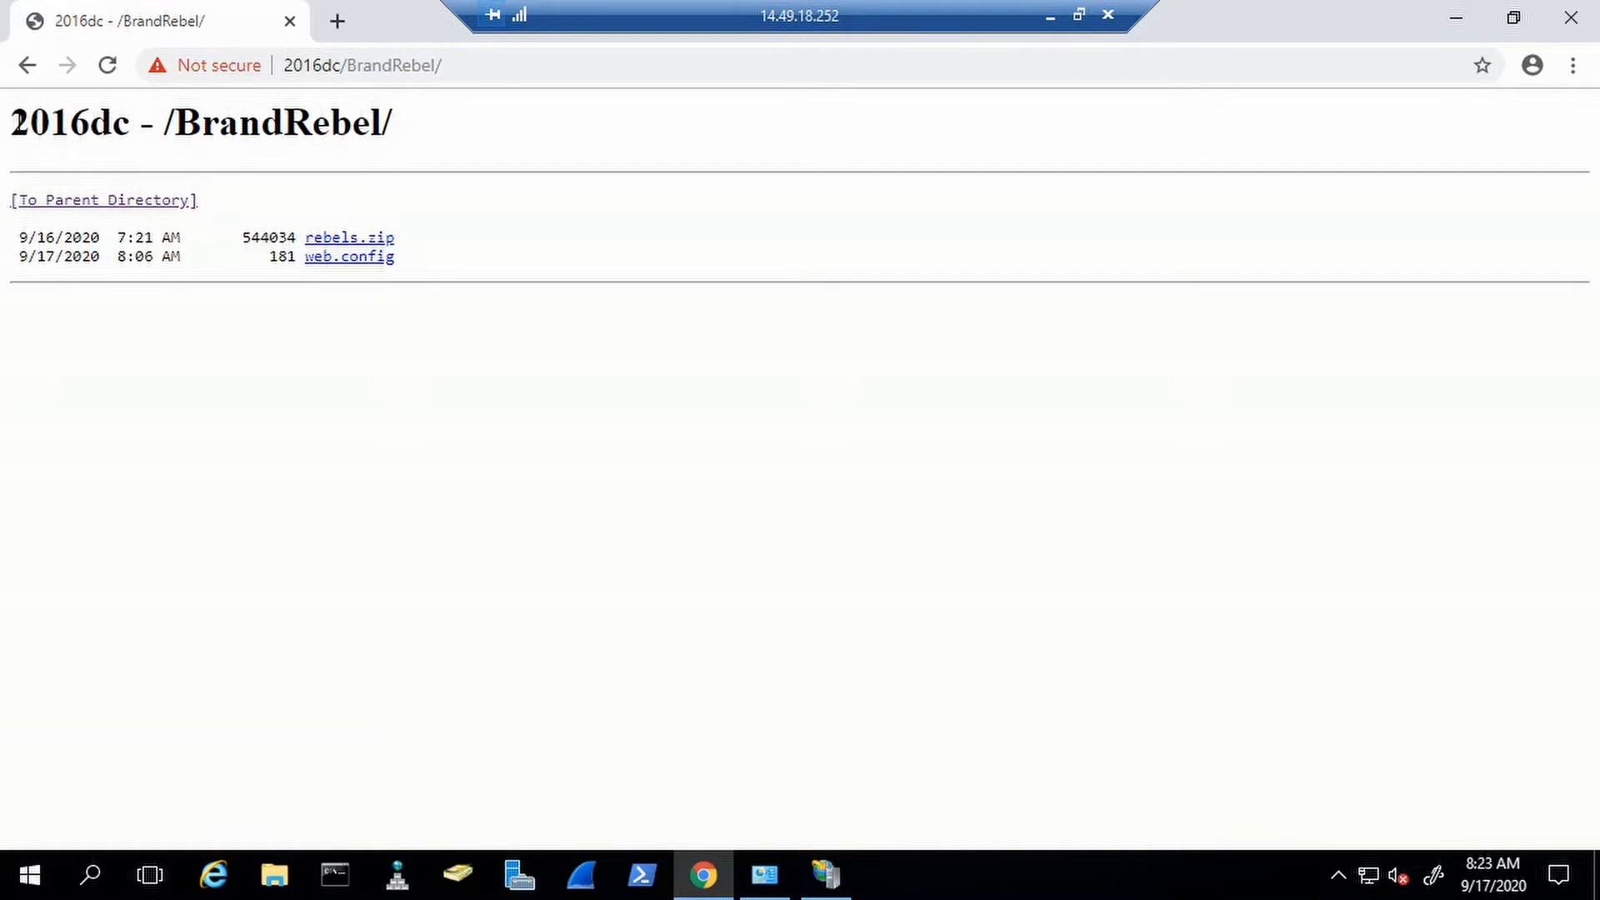
left_click_drag(14, 121, 406, 122)
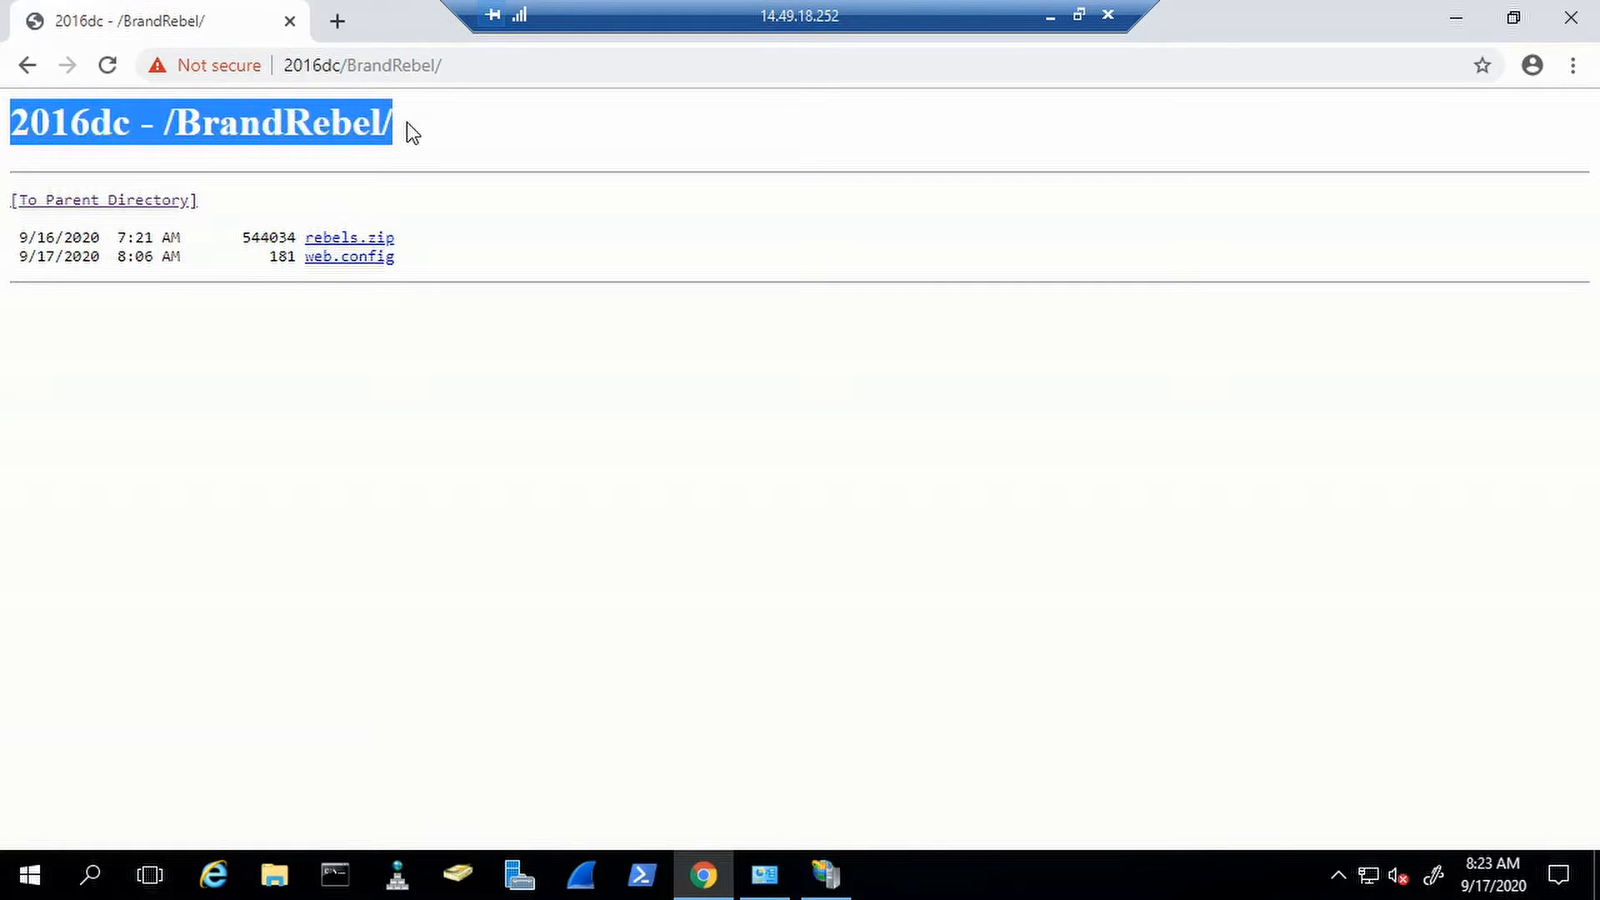
left_click(1468, 13)
- Clear the host name from the Default Web Site's https binding on port 443 and save the binding
left_click(744, 308)
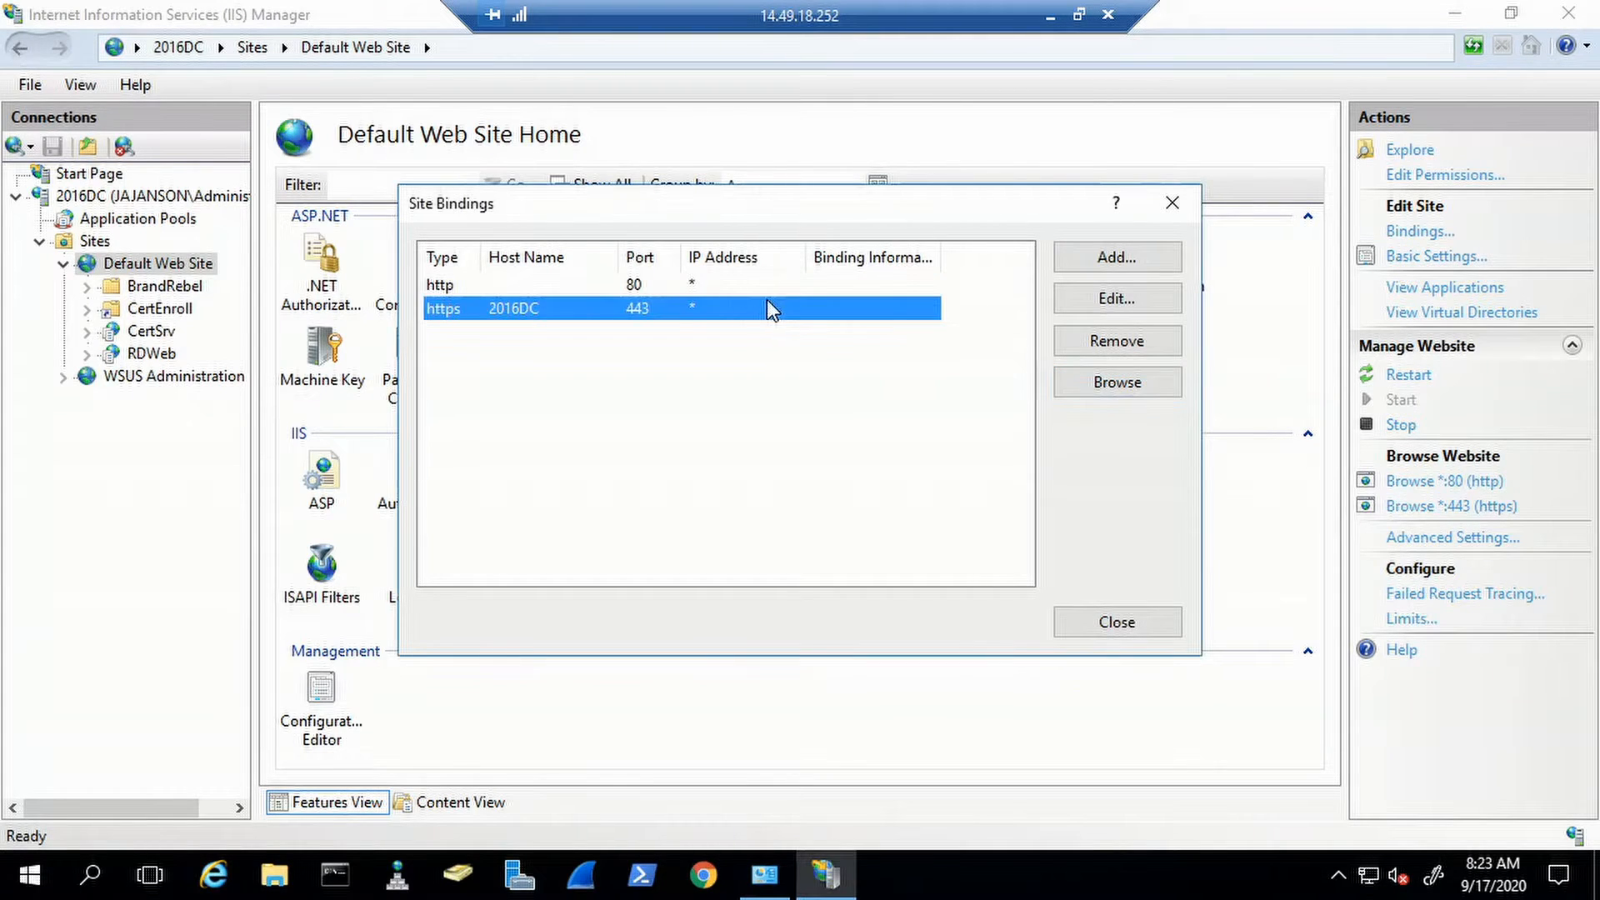
left_click(1094, 302)
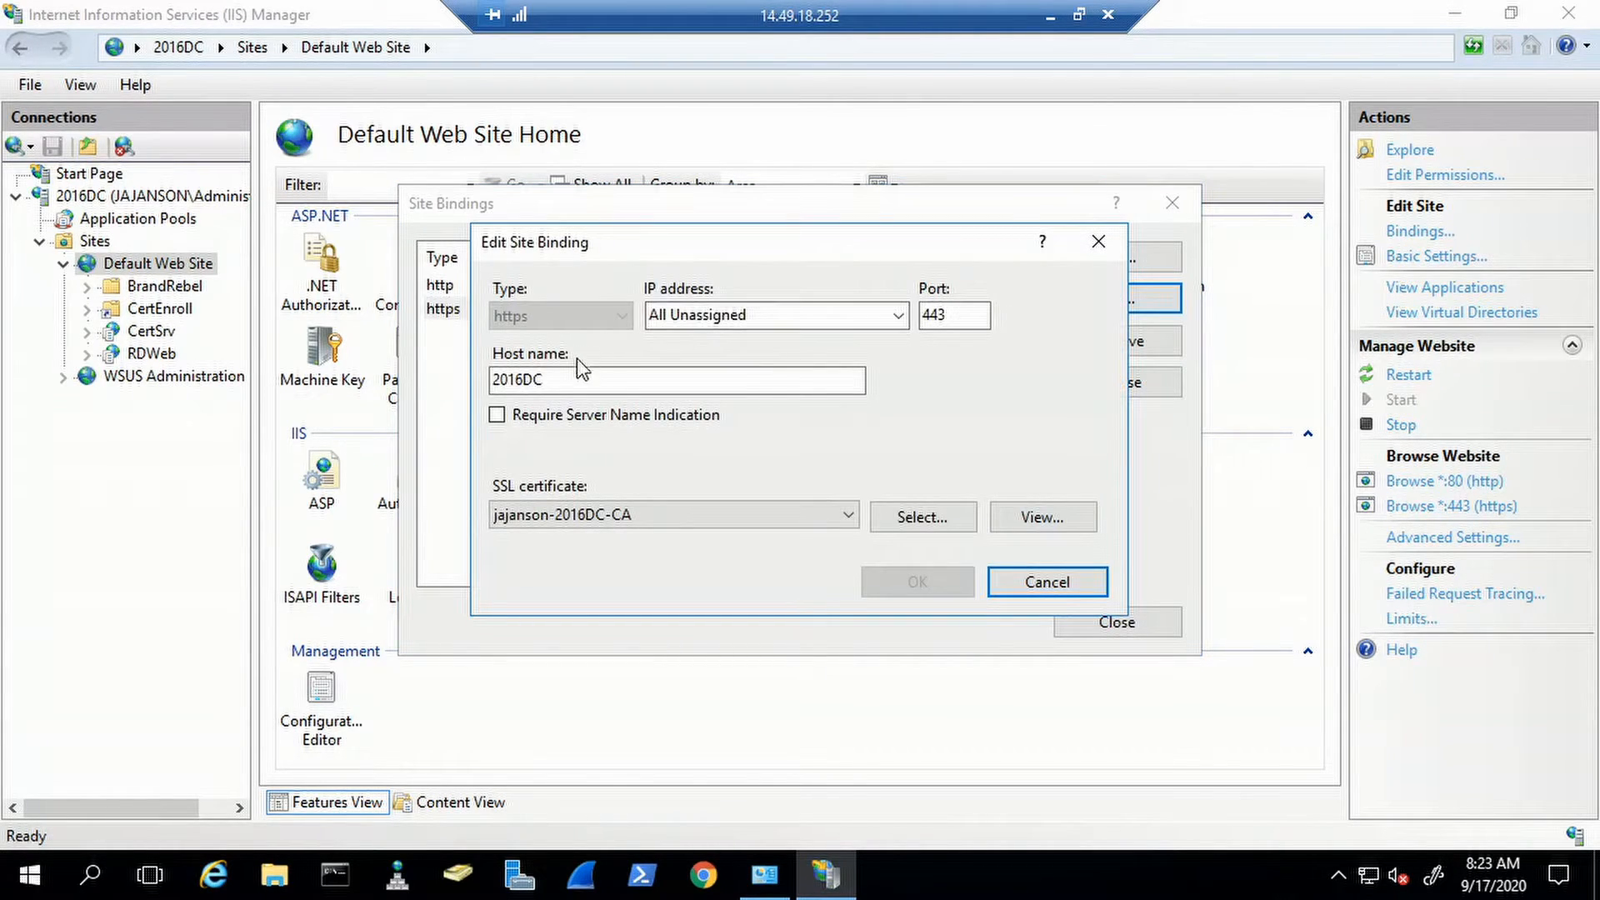
left_click_drag(564, 382, 412, 358)
key("BackSpace")
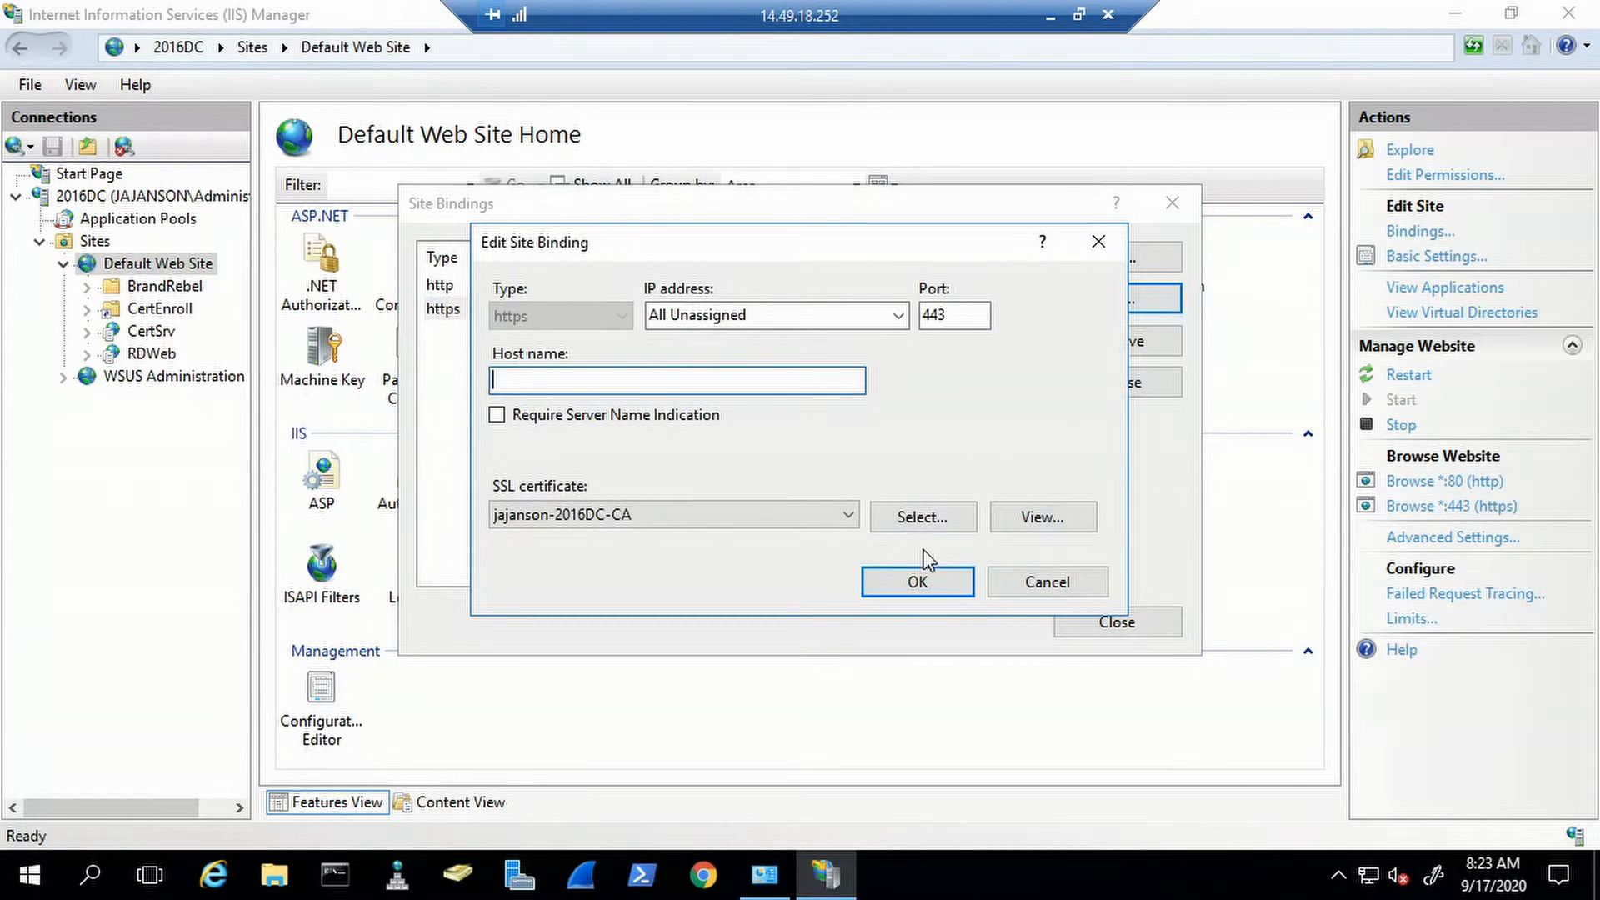
left_click(917, 582)
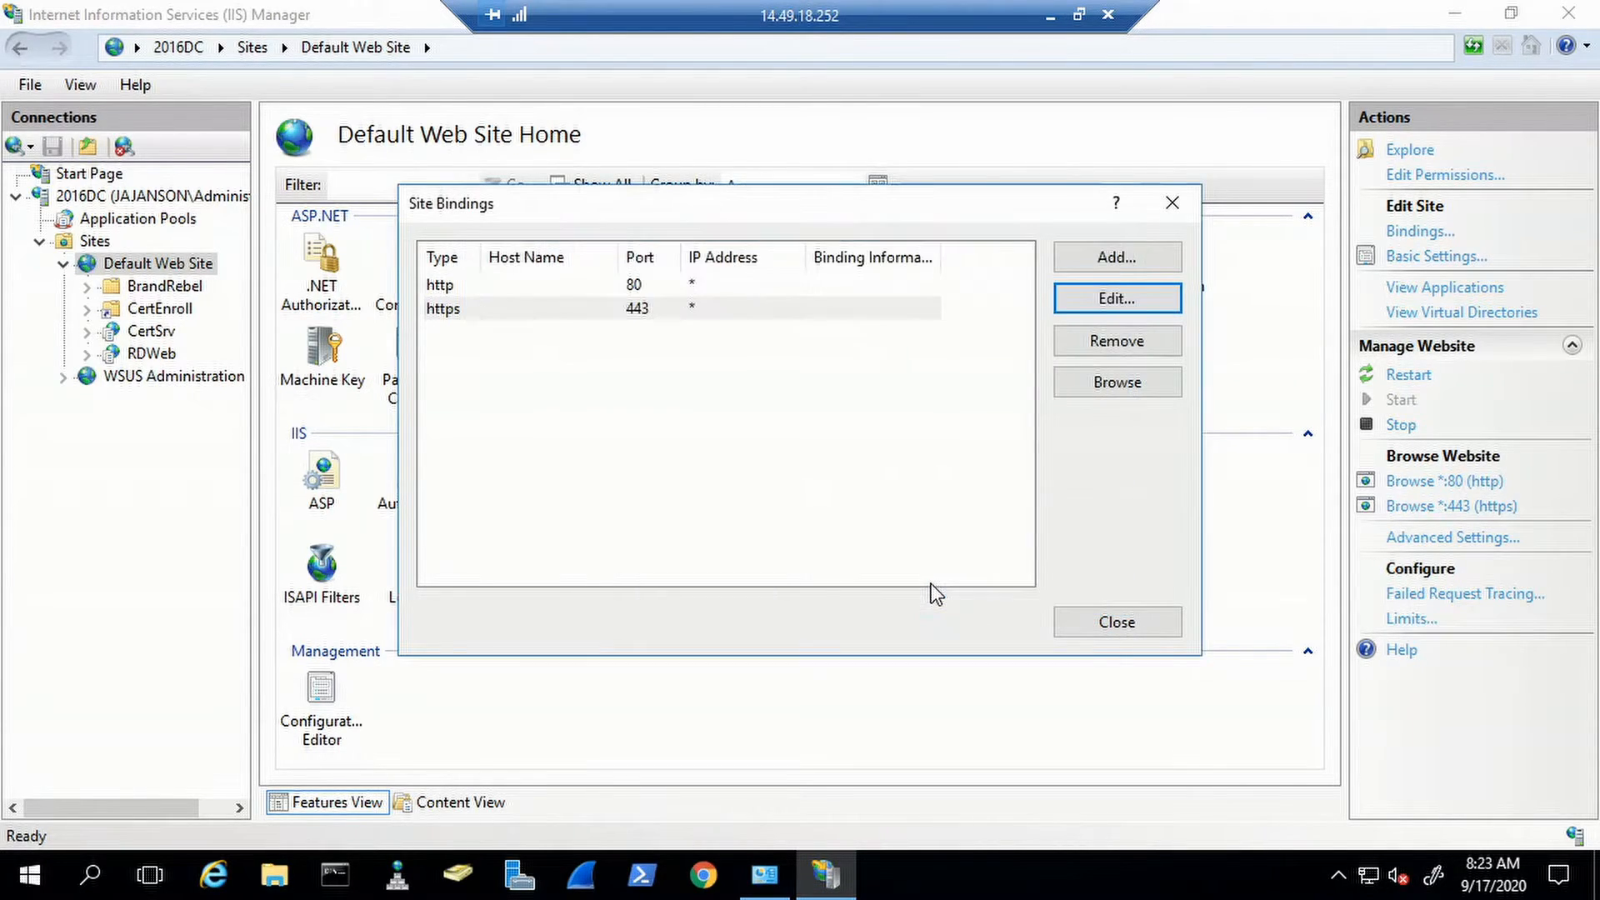
- Browse the site through the edited https binding, check the BrandRebel directory, and close the browser and the site bindings
left_click(1121, 387)
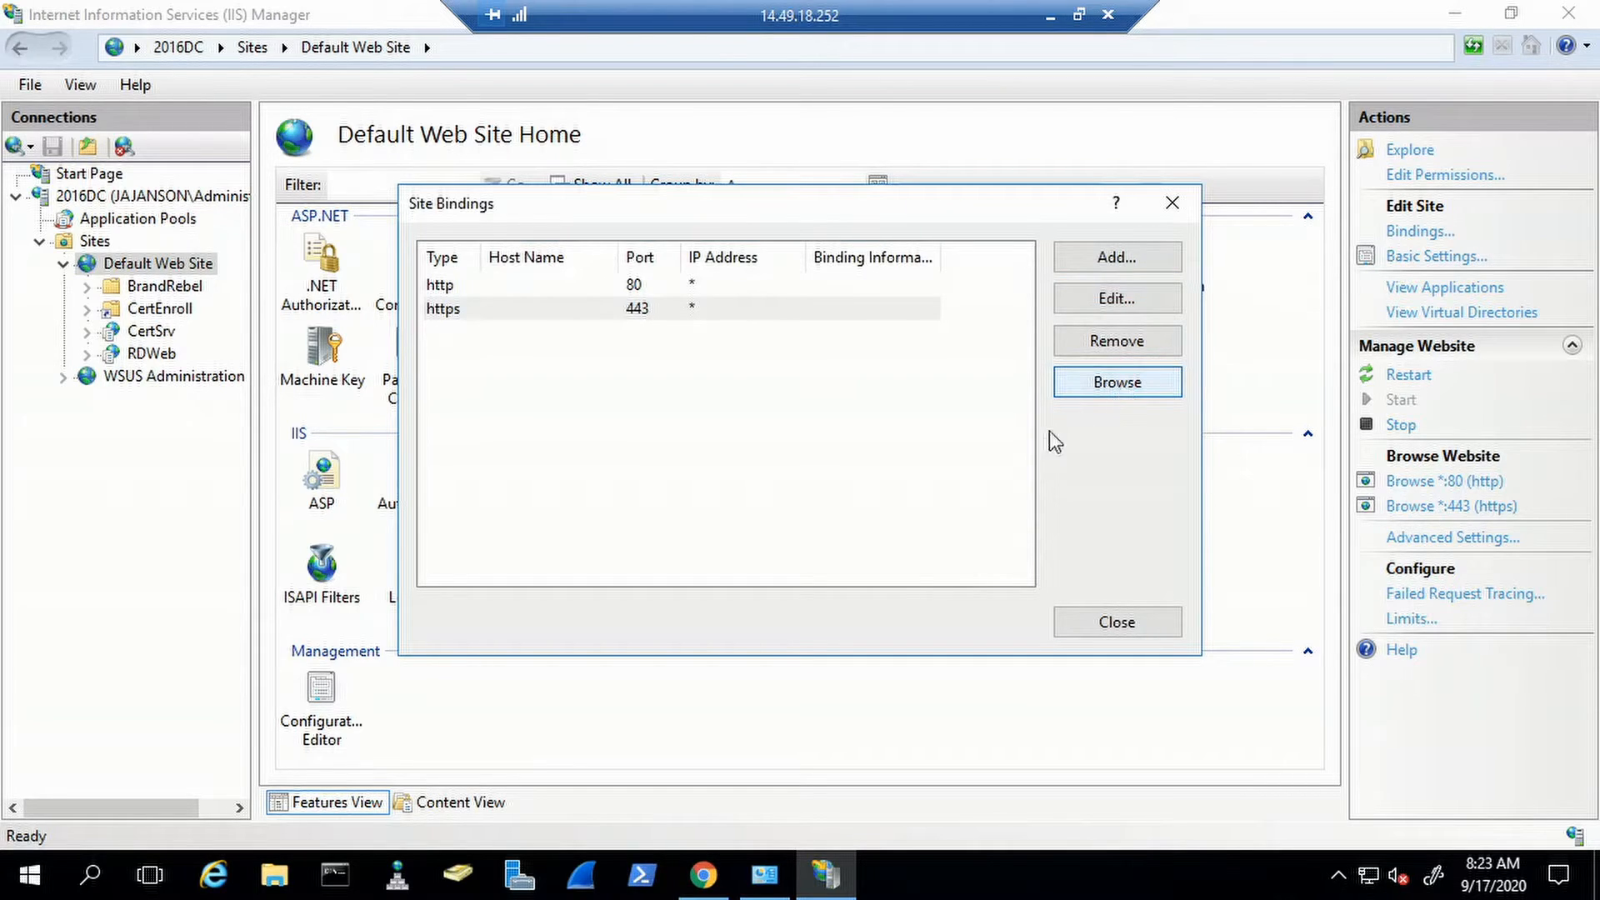
left_click(703, 875)
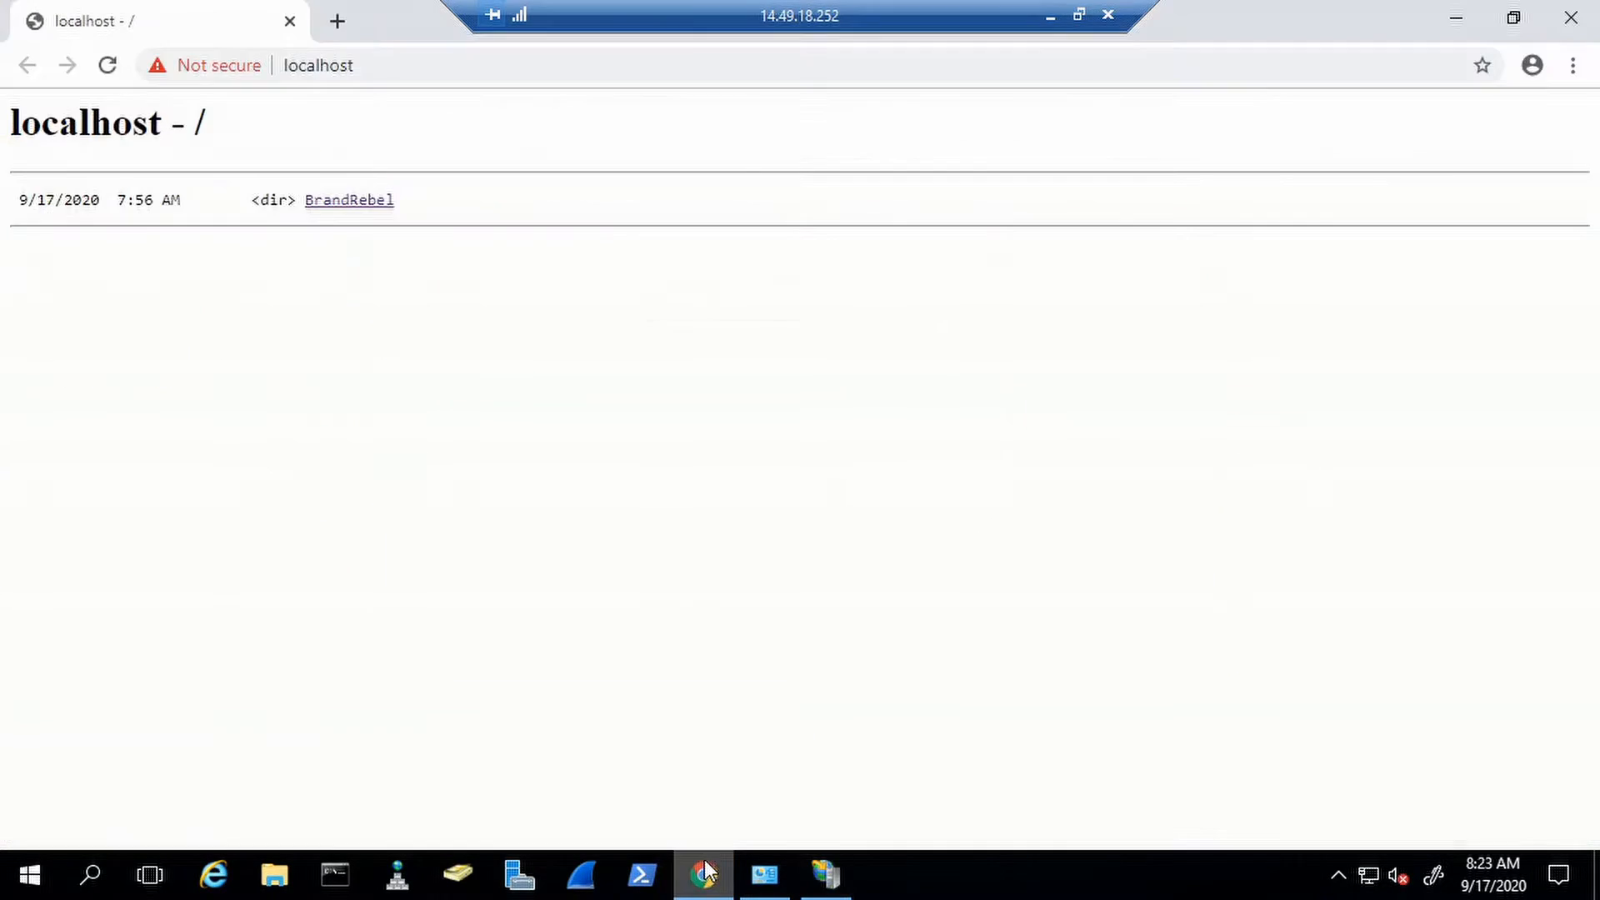
left_click(330, 209)
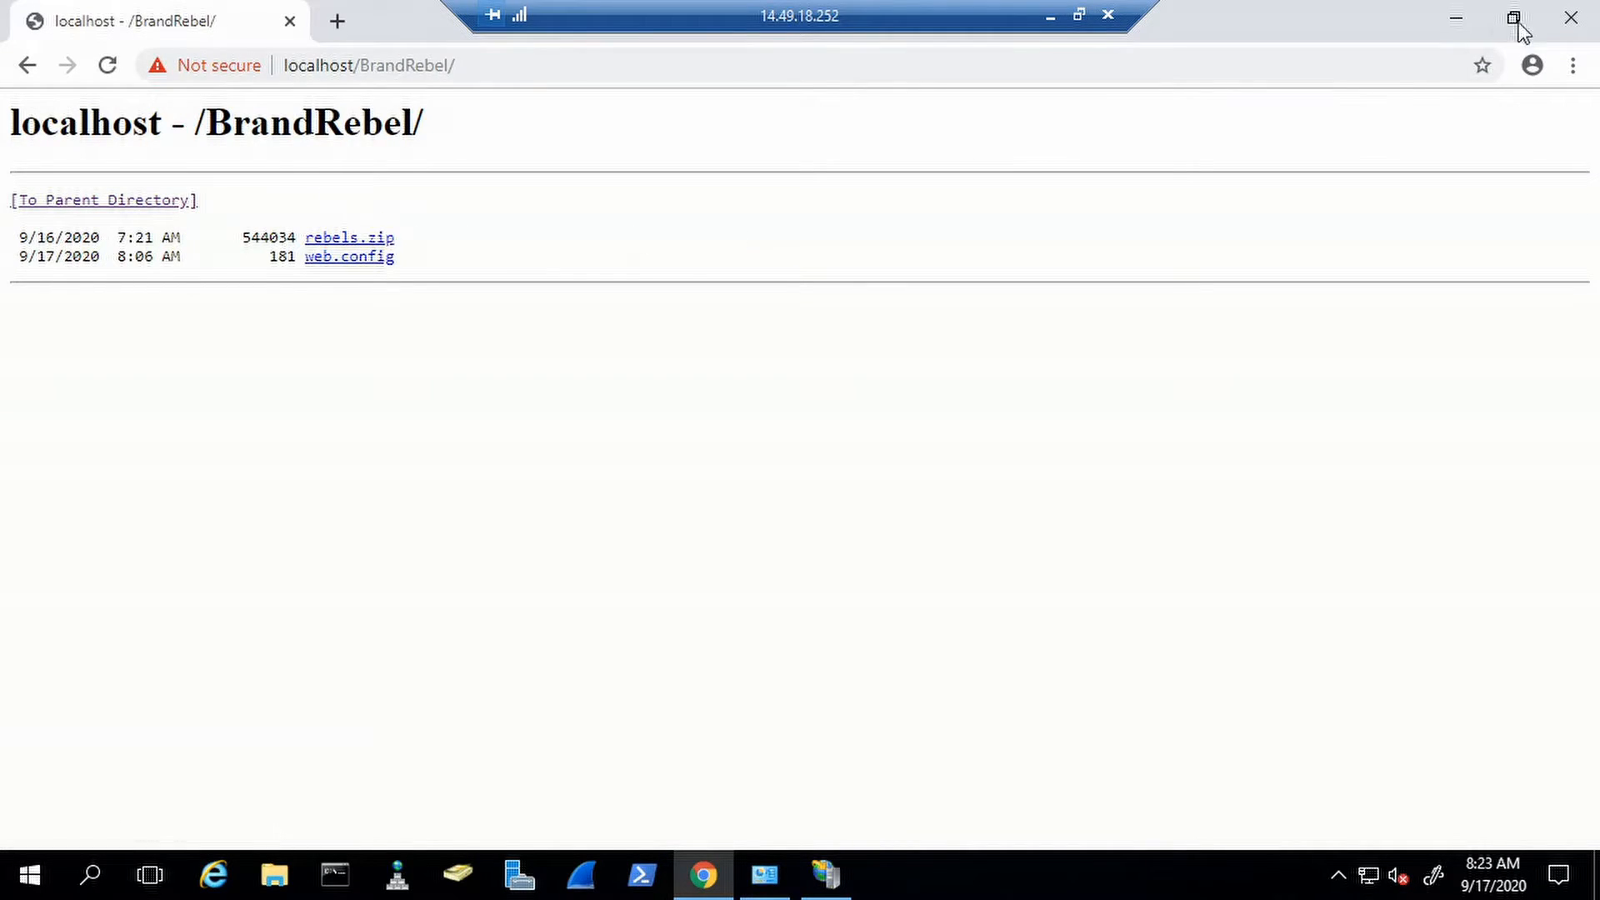
left_click(1570, 17)
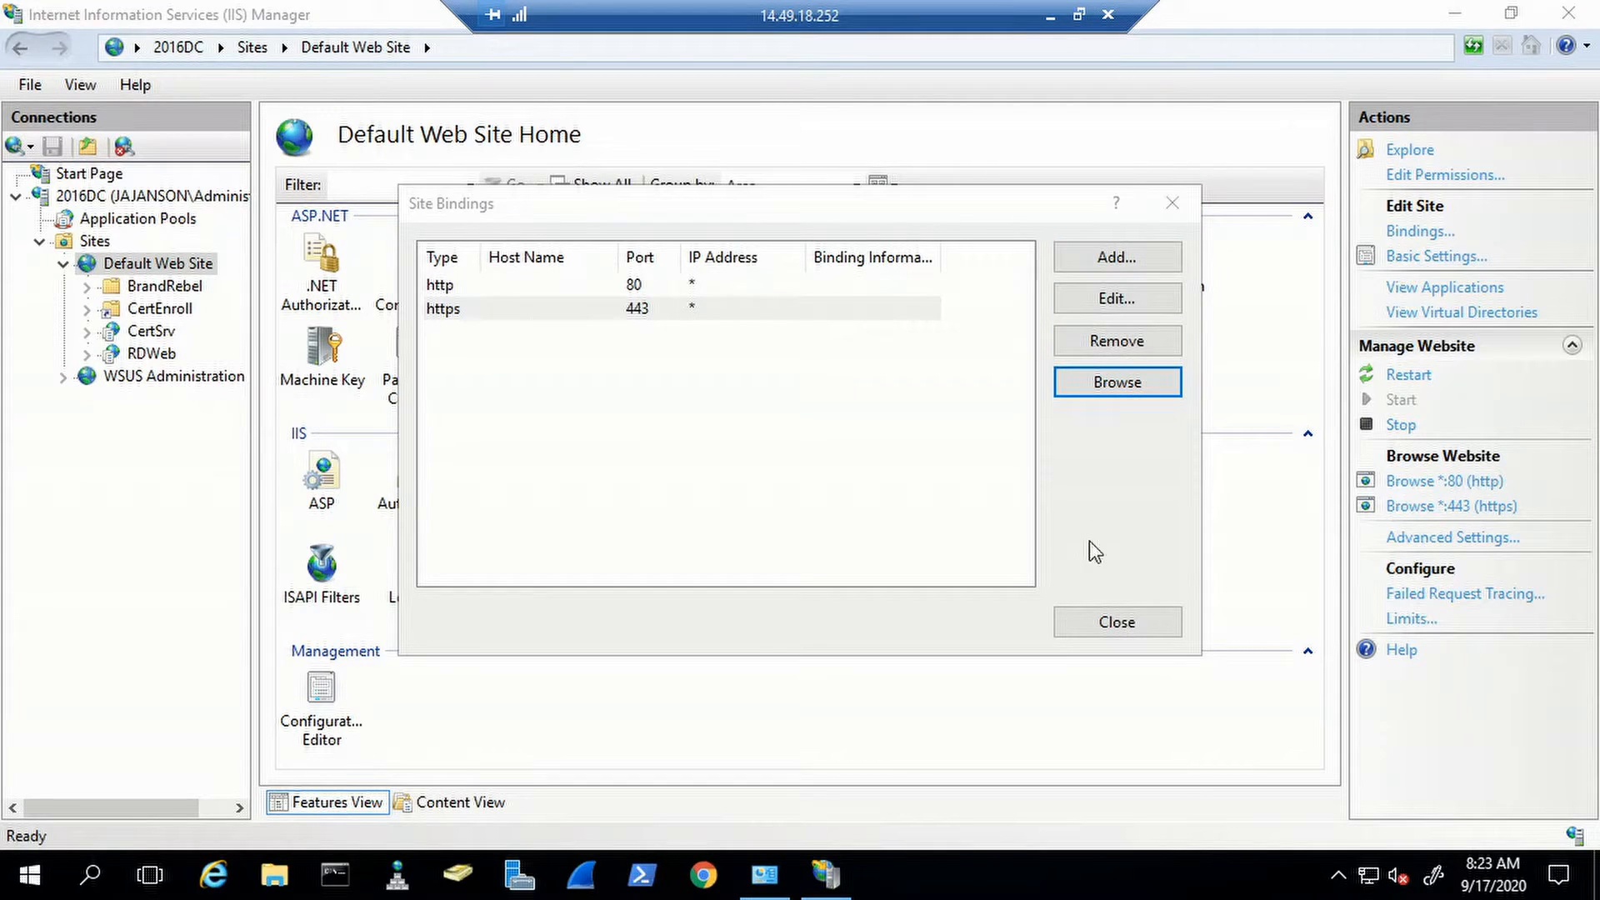
left_click(1115, 622)
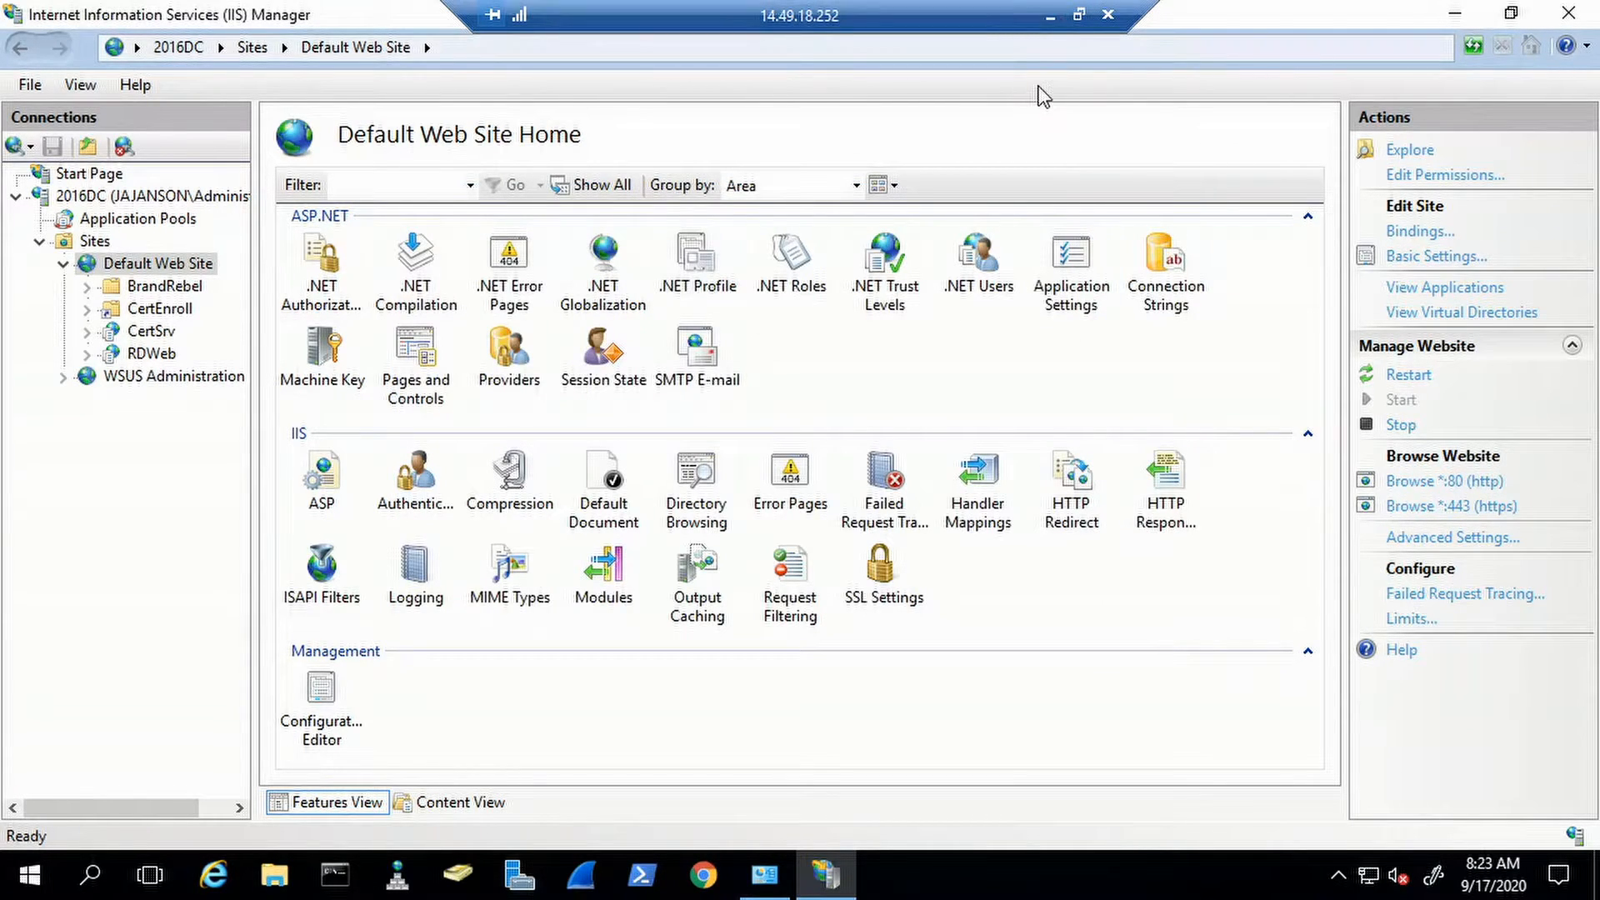
left_click(1051, 16)
type("htt")
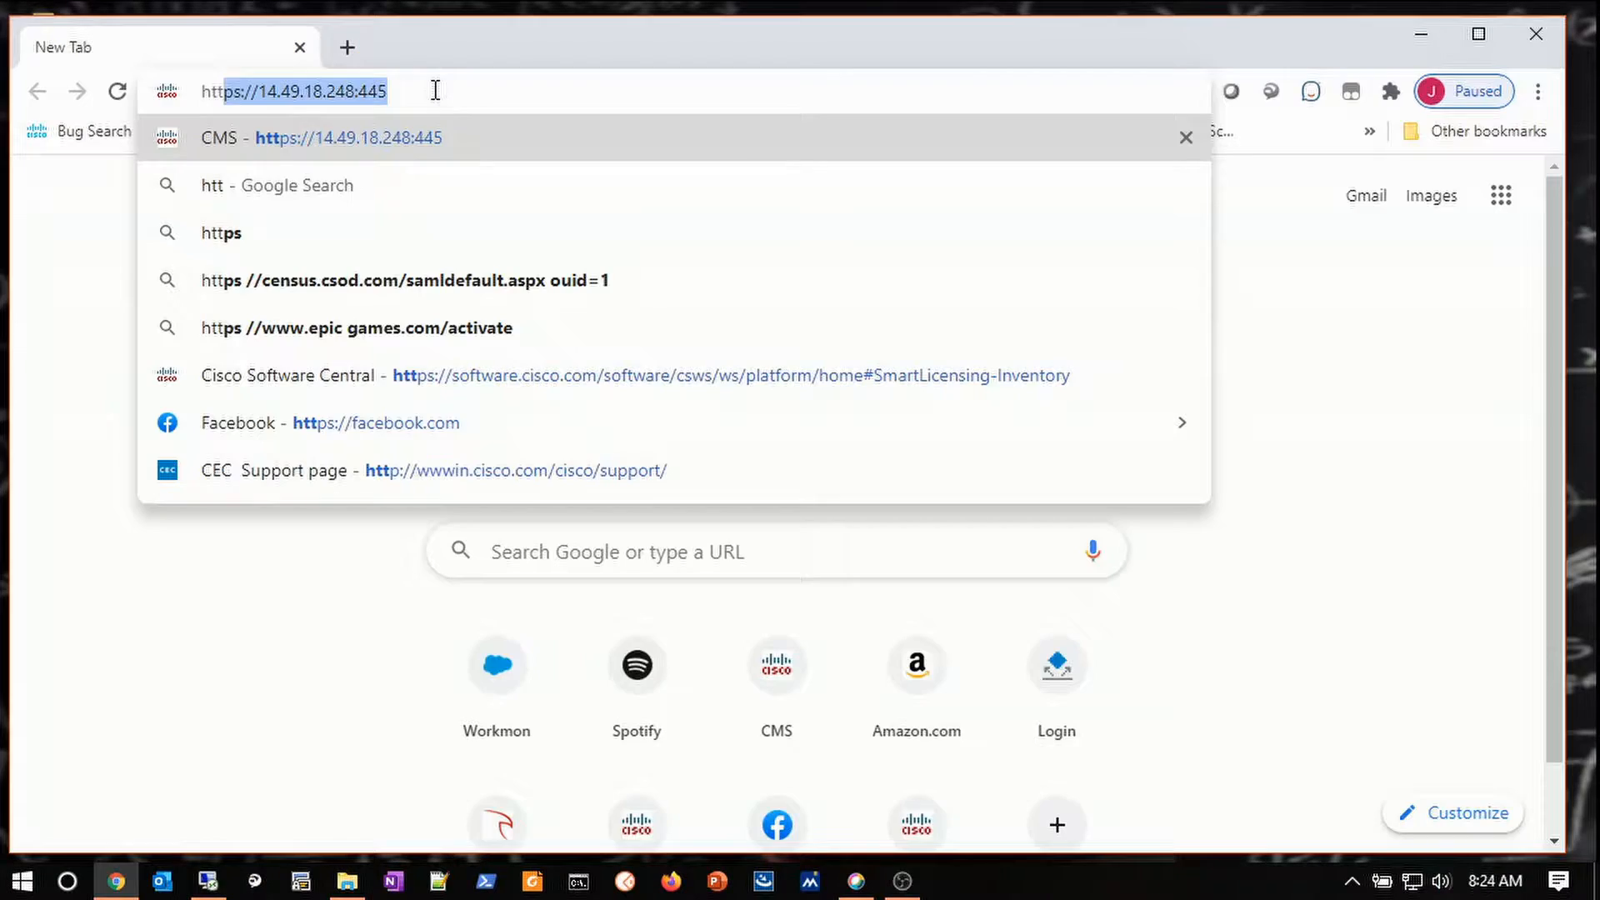
type("ps://")
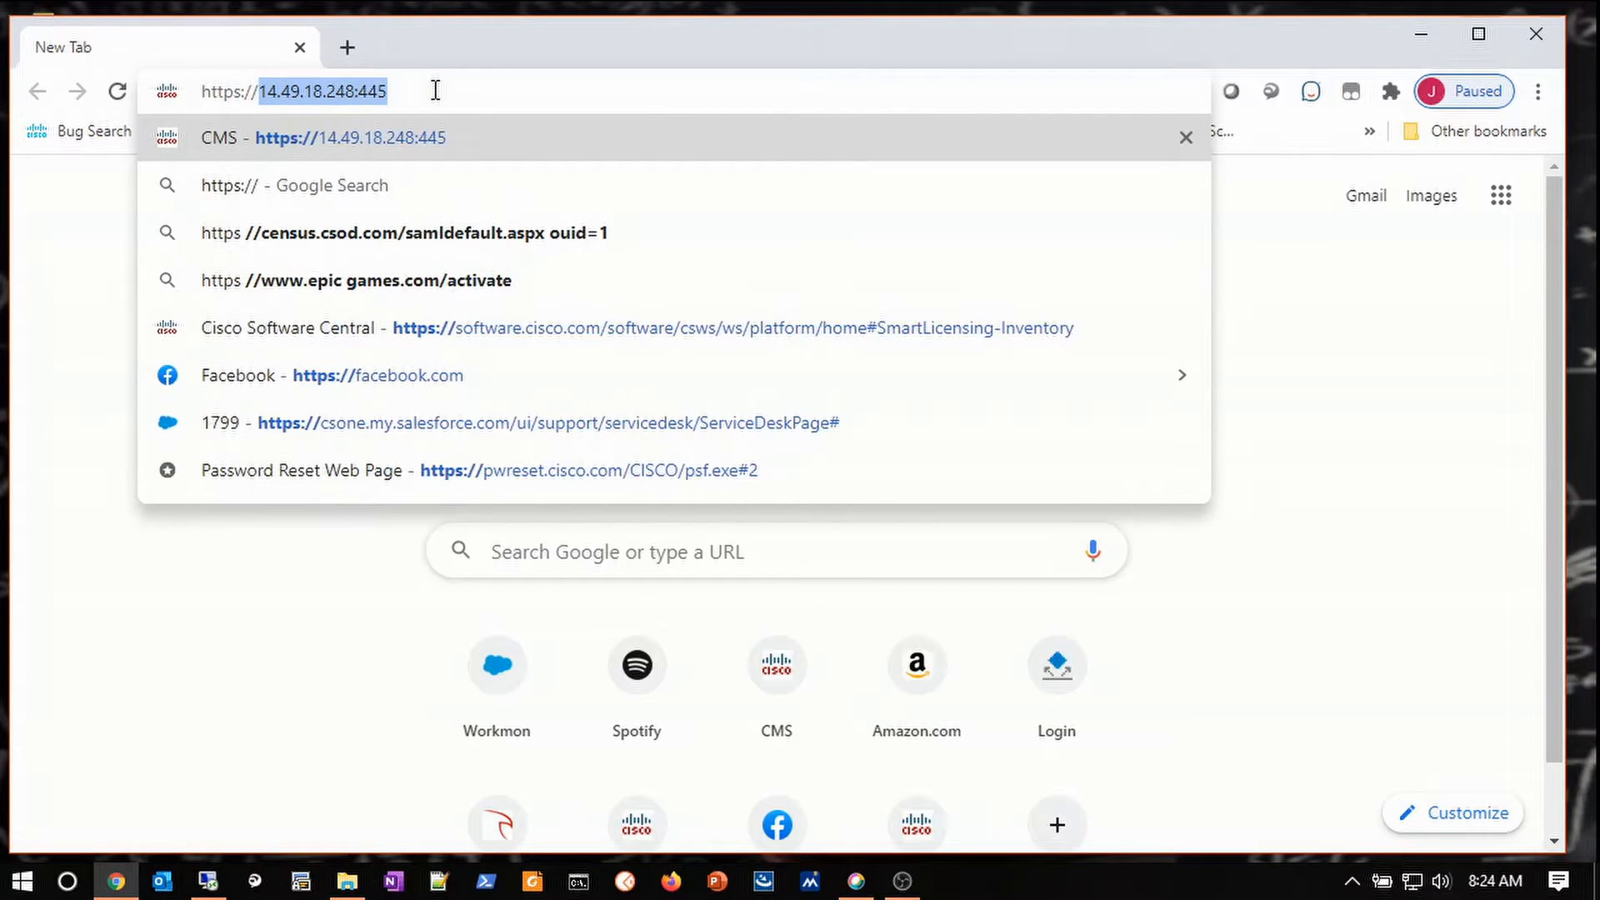
type("14.49.18.")
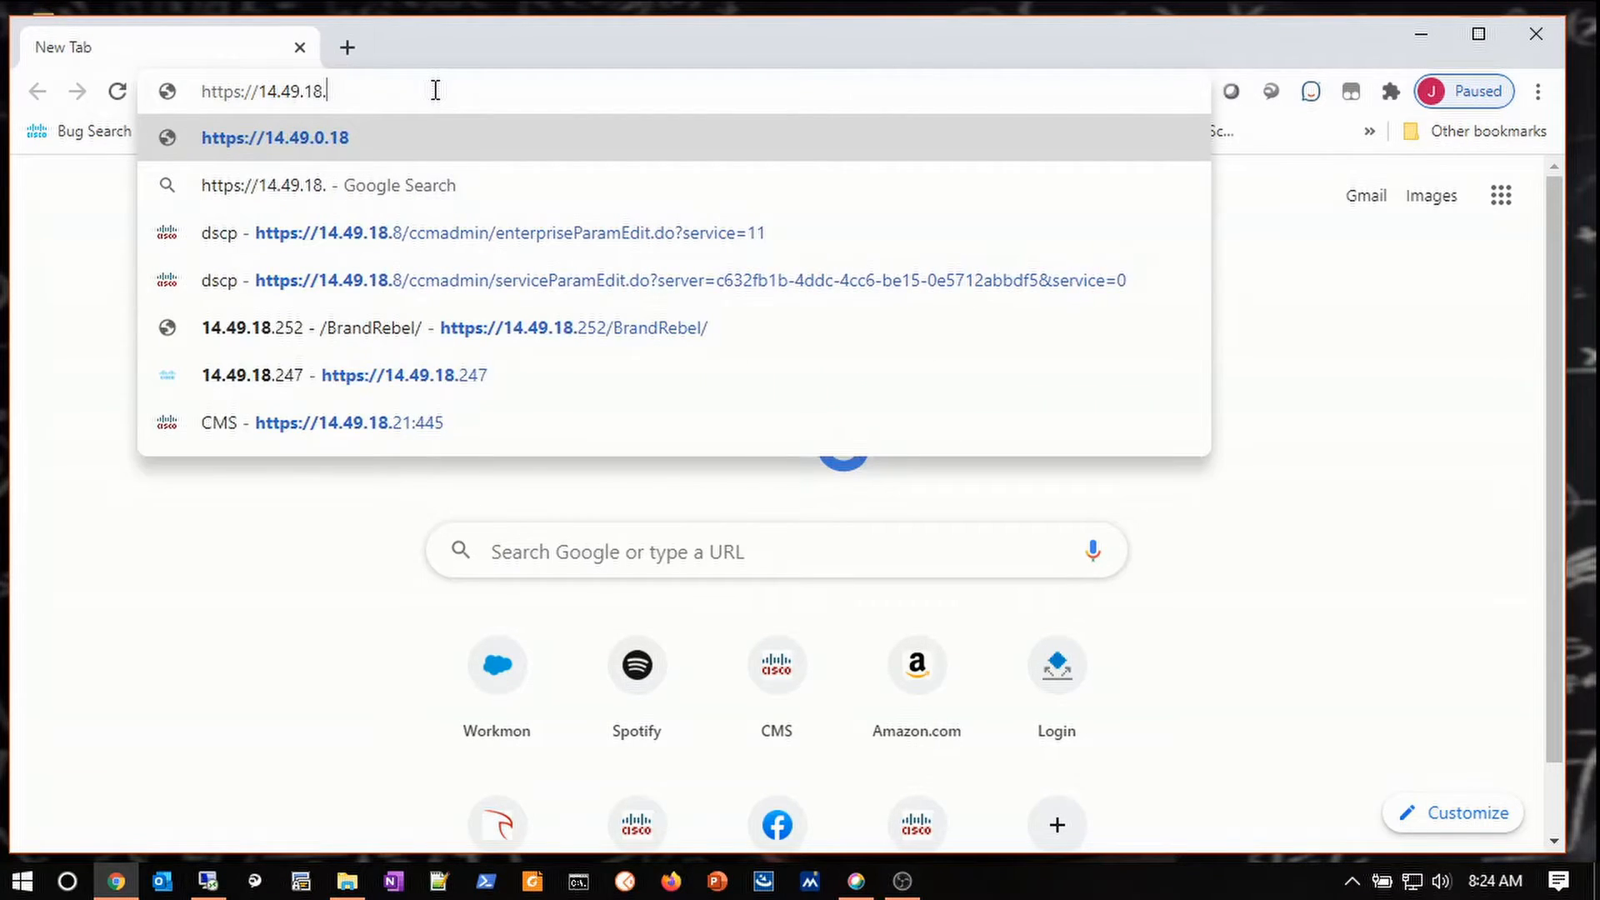
type("25")
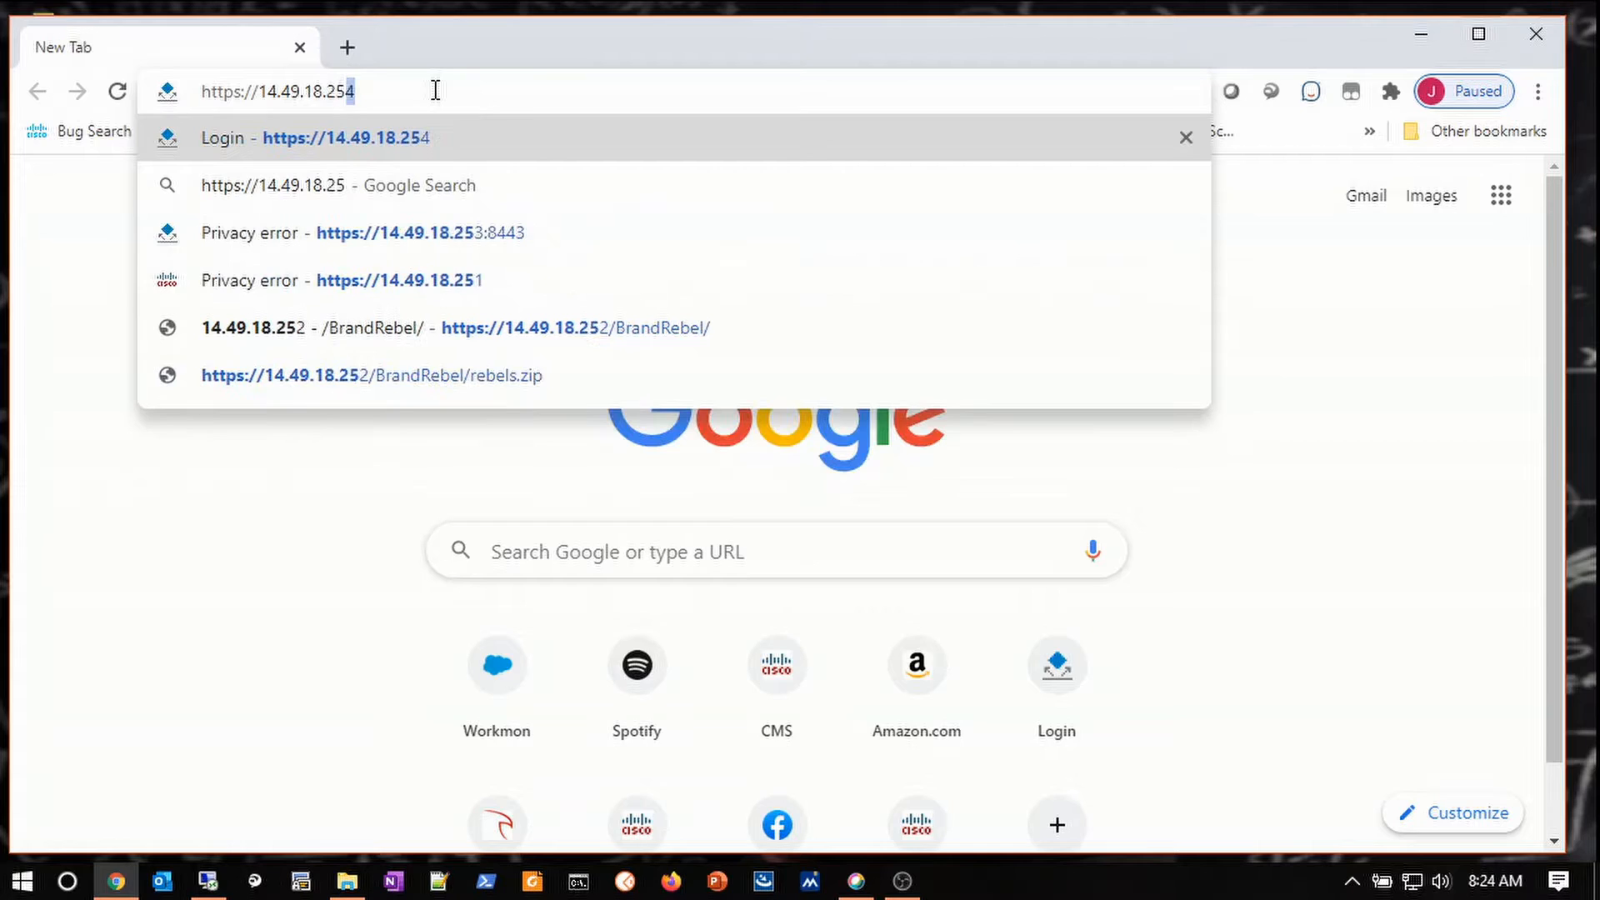
type("2/")
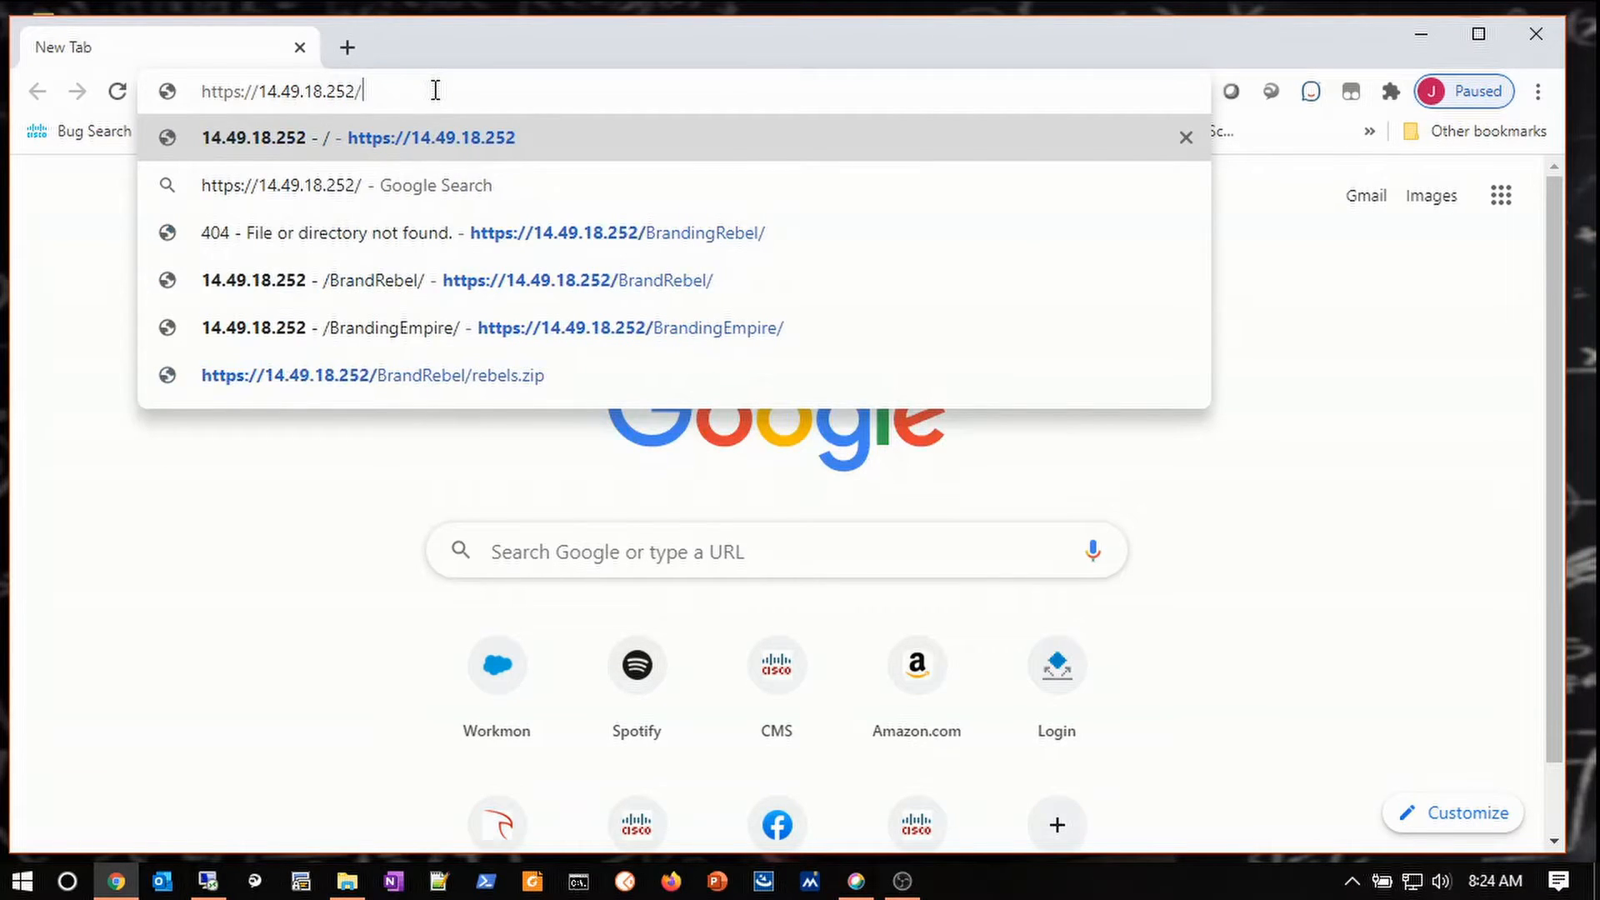
type("BrandRebel")
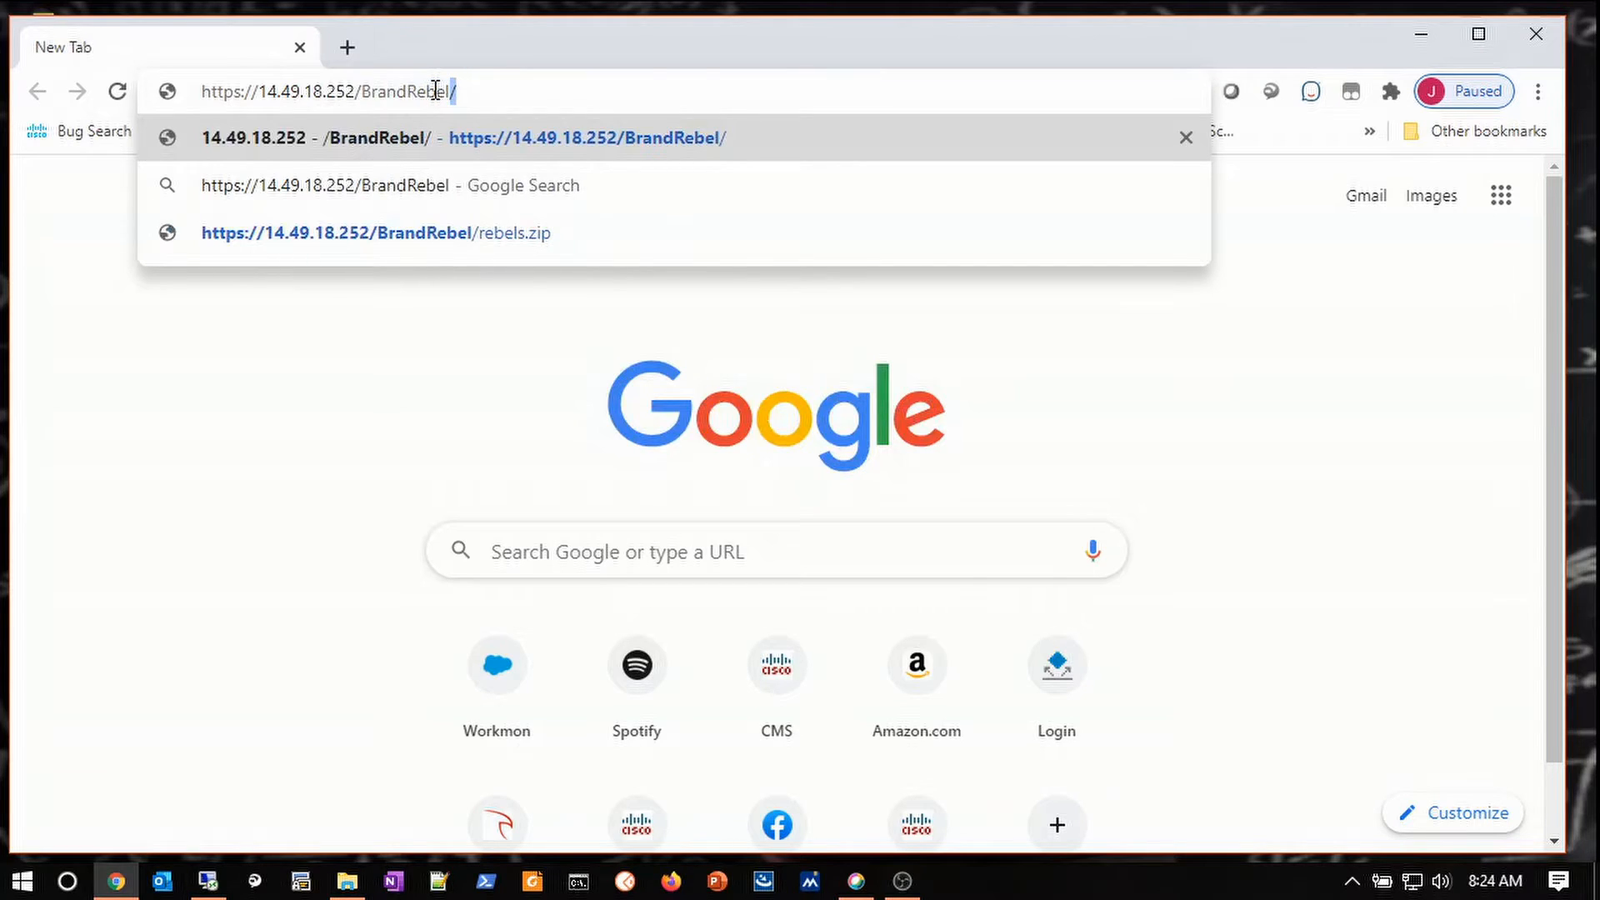
type("/")
key("Return")
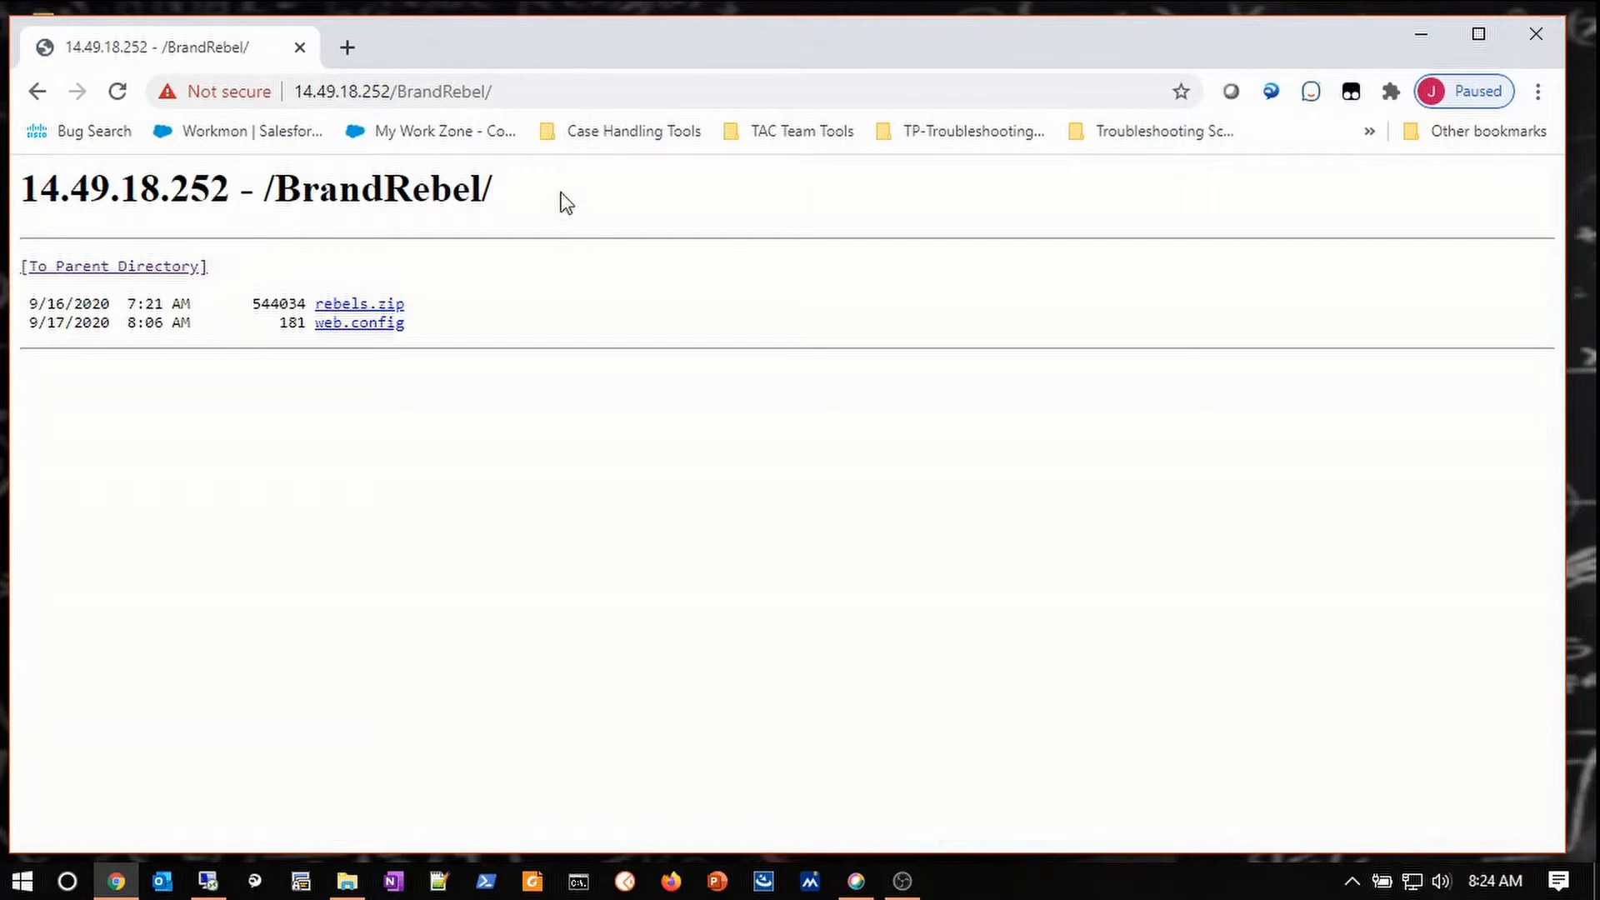
left_click(391, 308)
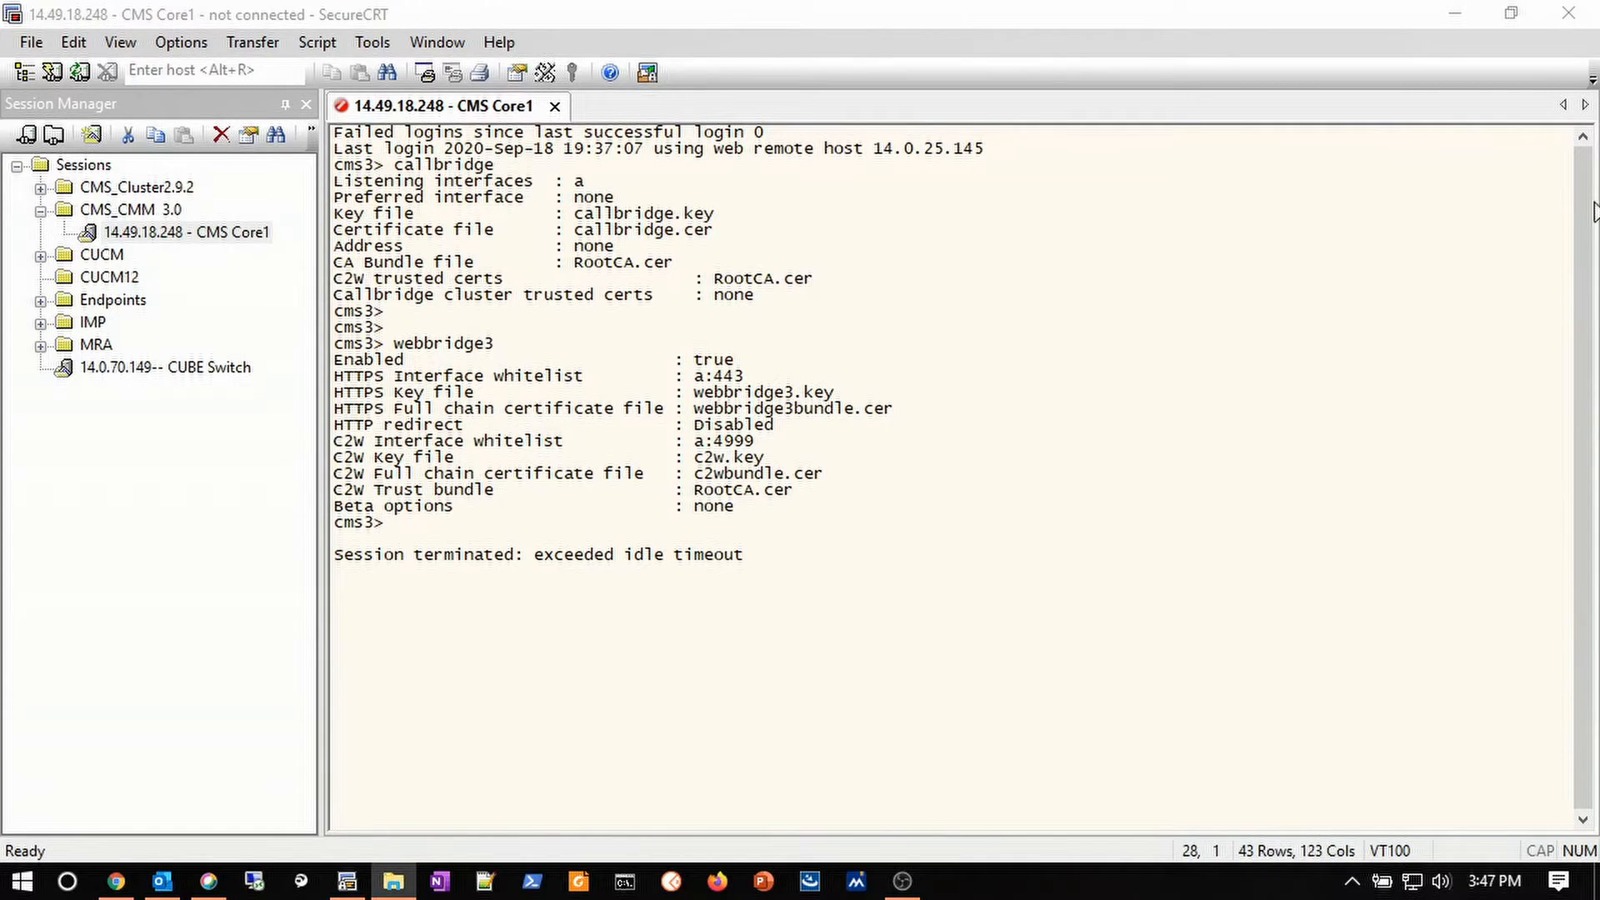
- Examine the callbridge and webbridge3 output in the SecureCRT session, focusing on the C2W trust bundle and the C2W interface whitelist port
left_click(483, 175)
double_click(483, 167)
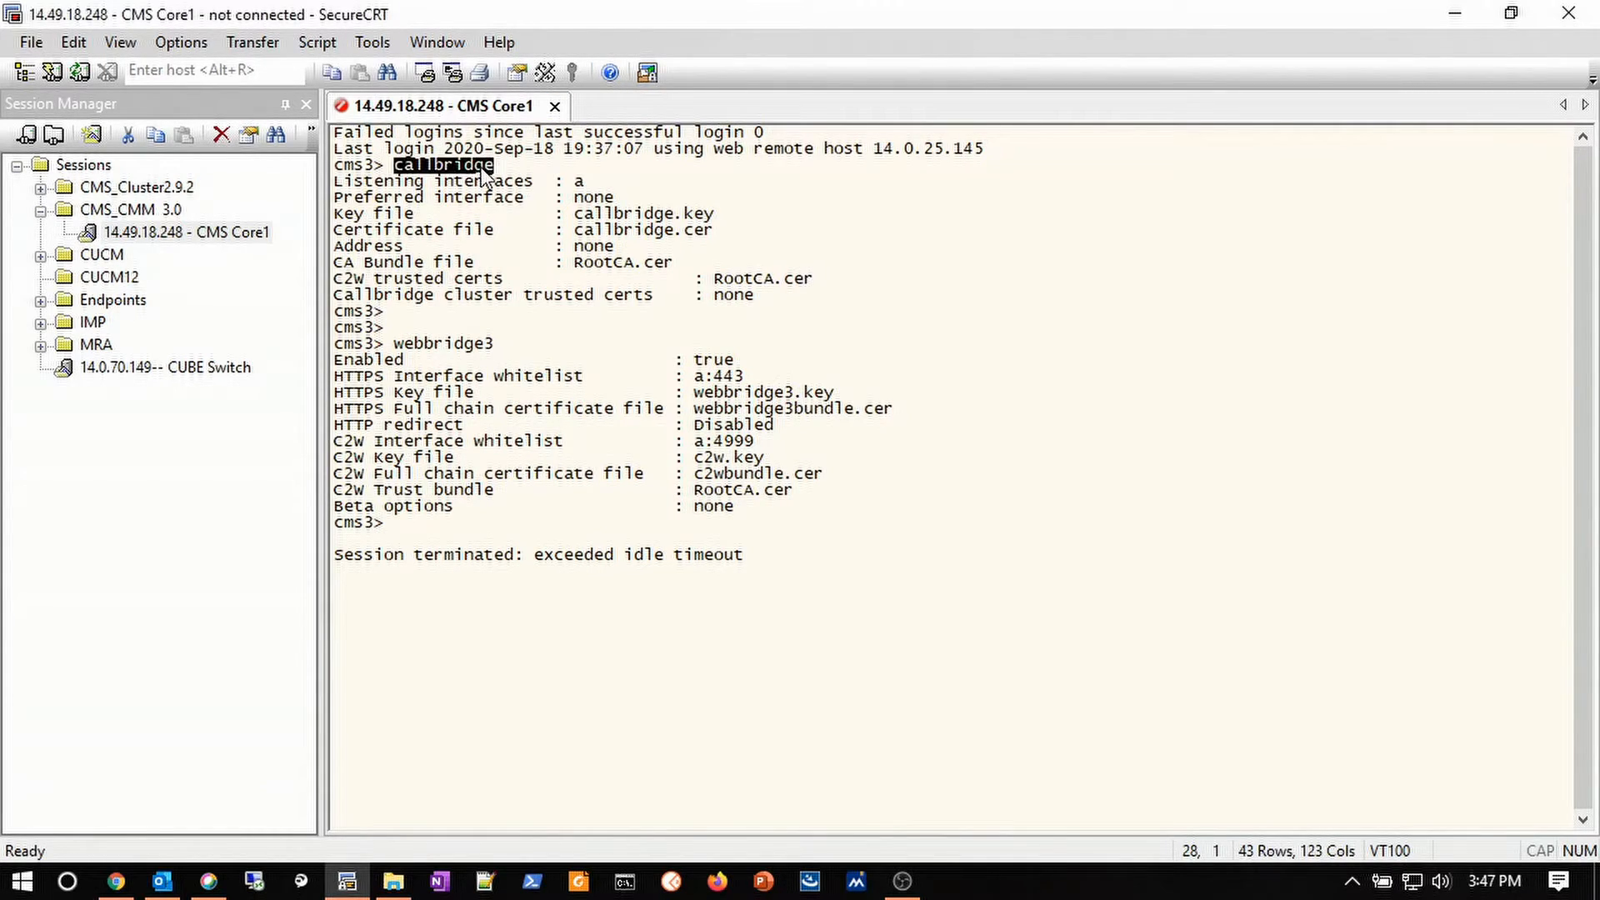
double_click(480, 347)
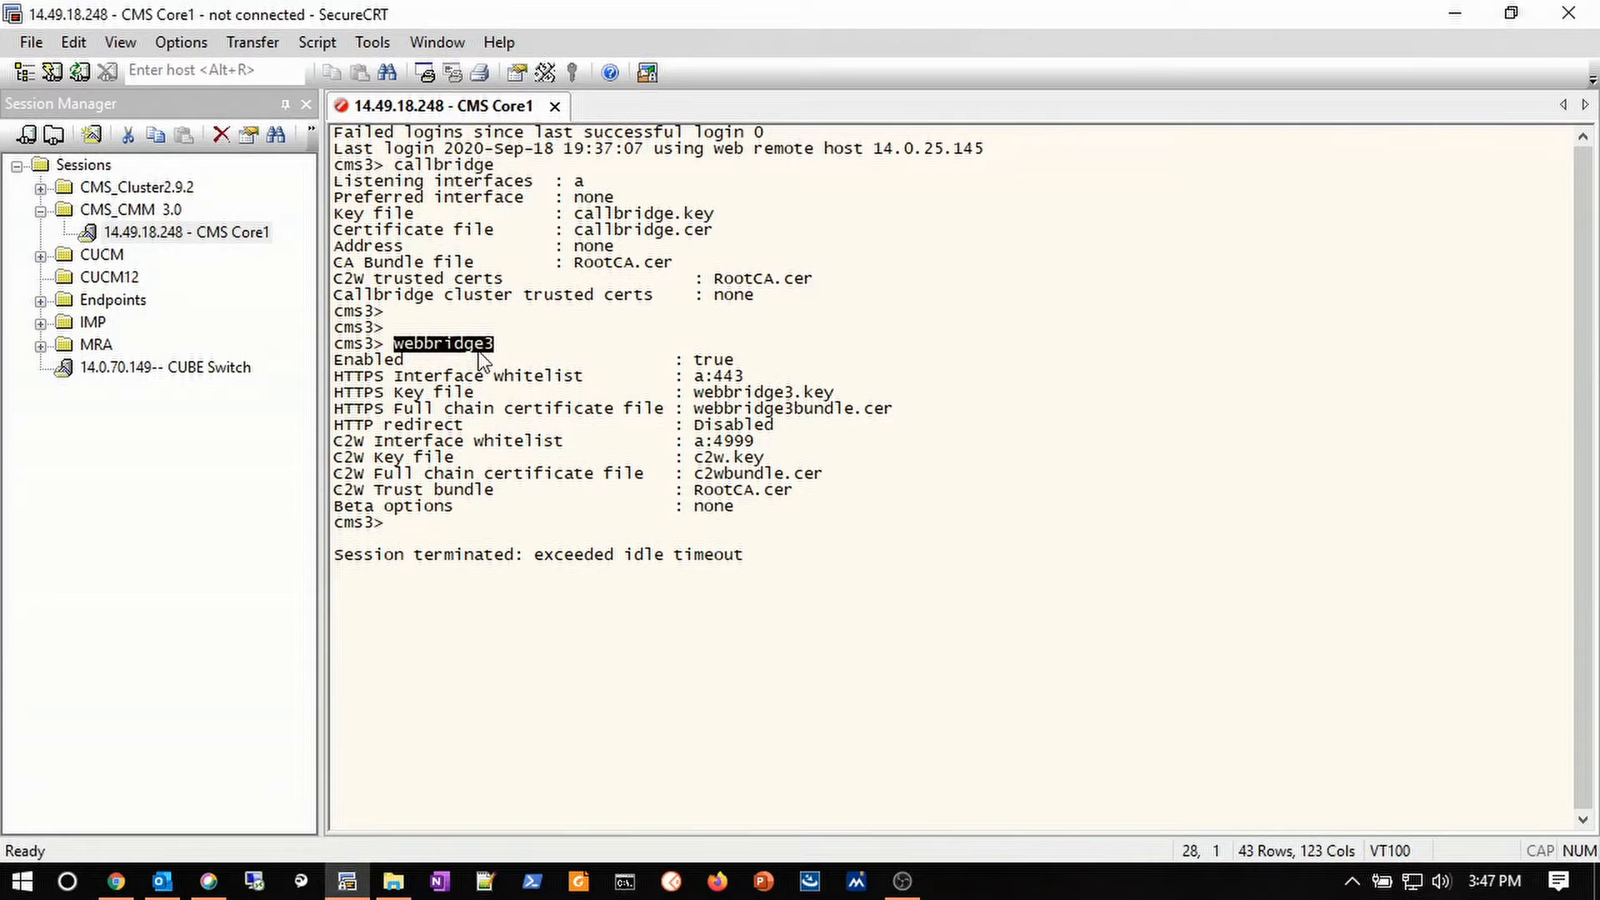
double_click(714, 492)
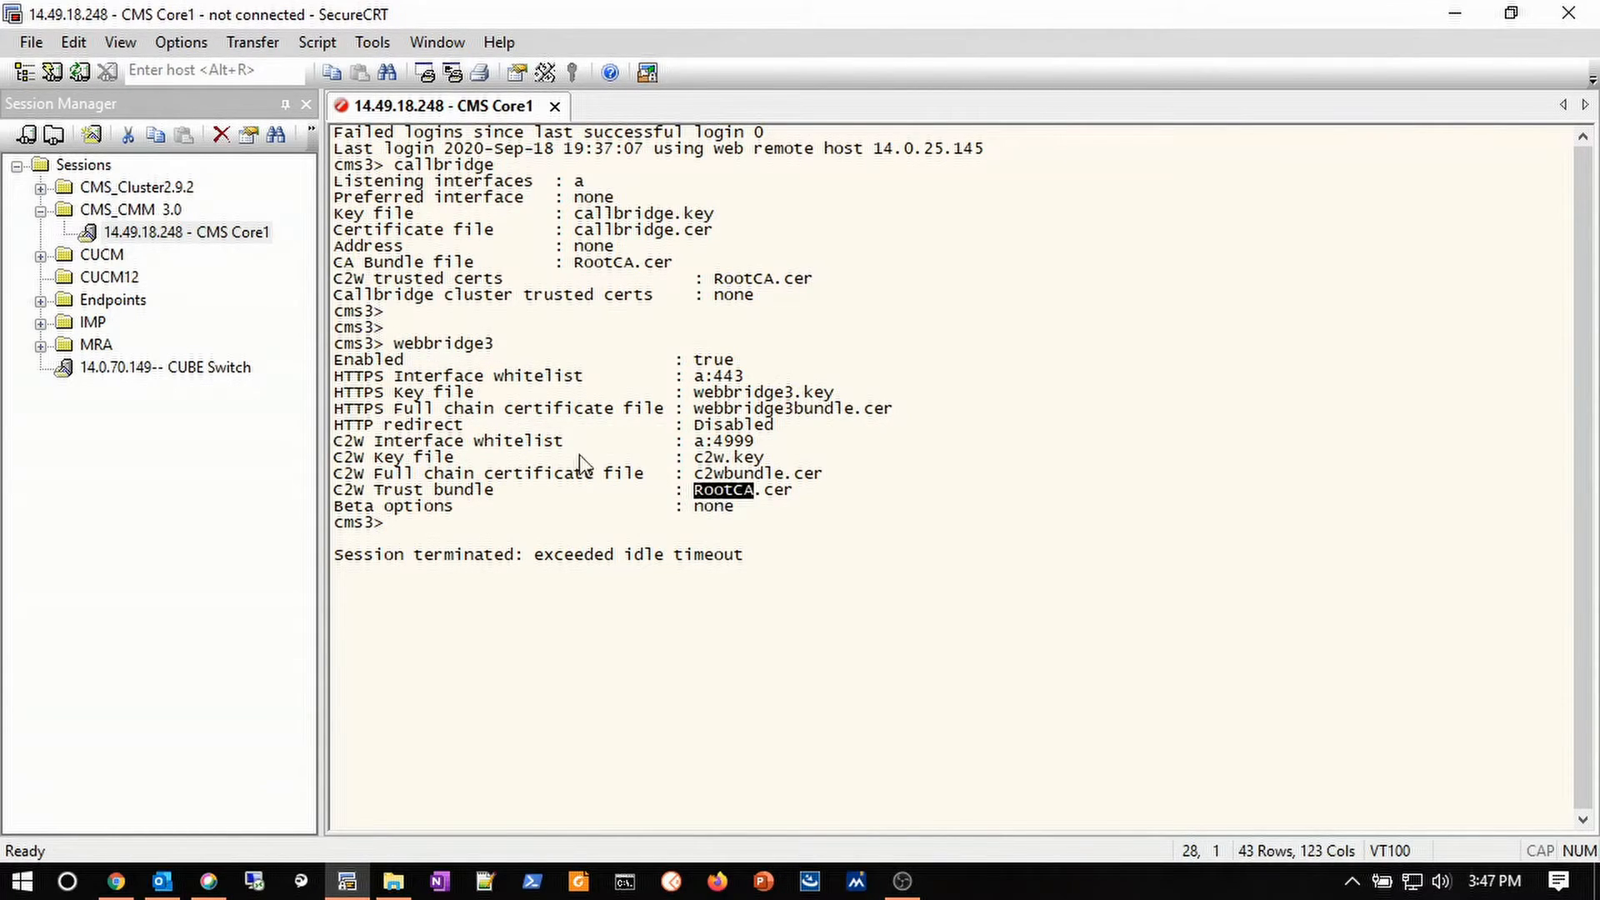
double_click(350, 443)
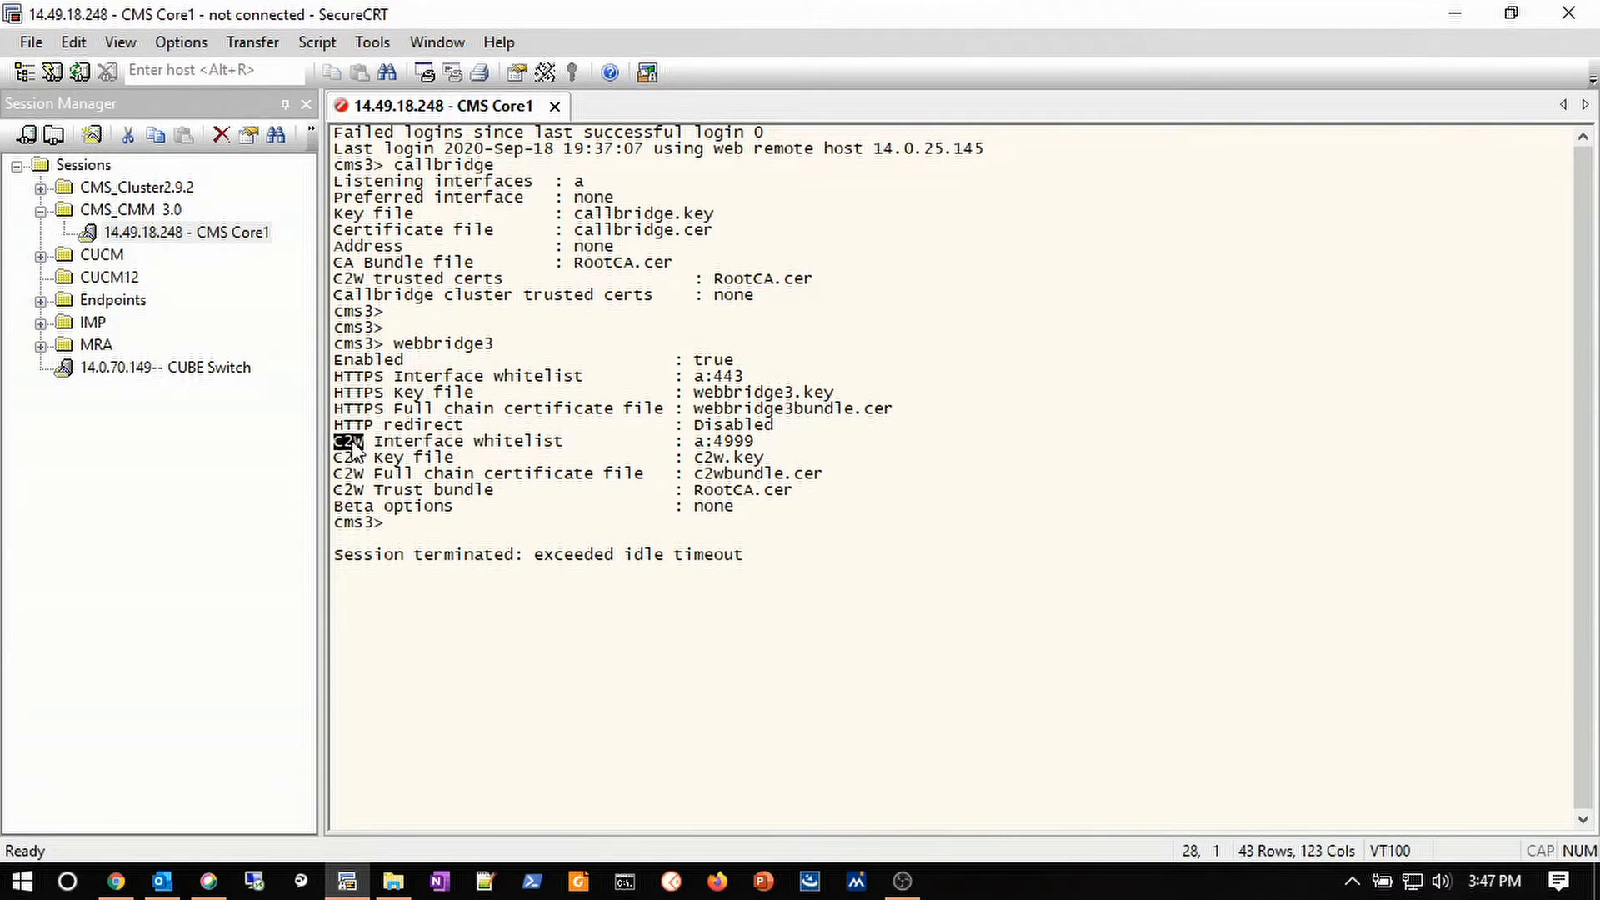
double_click(734, 442)
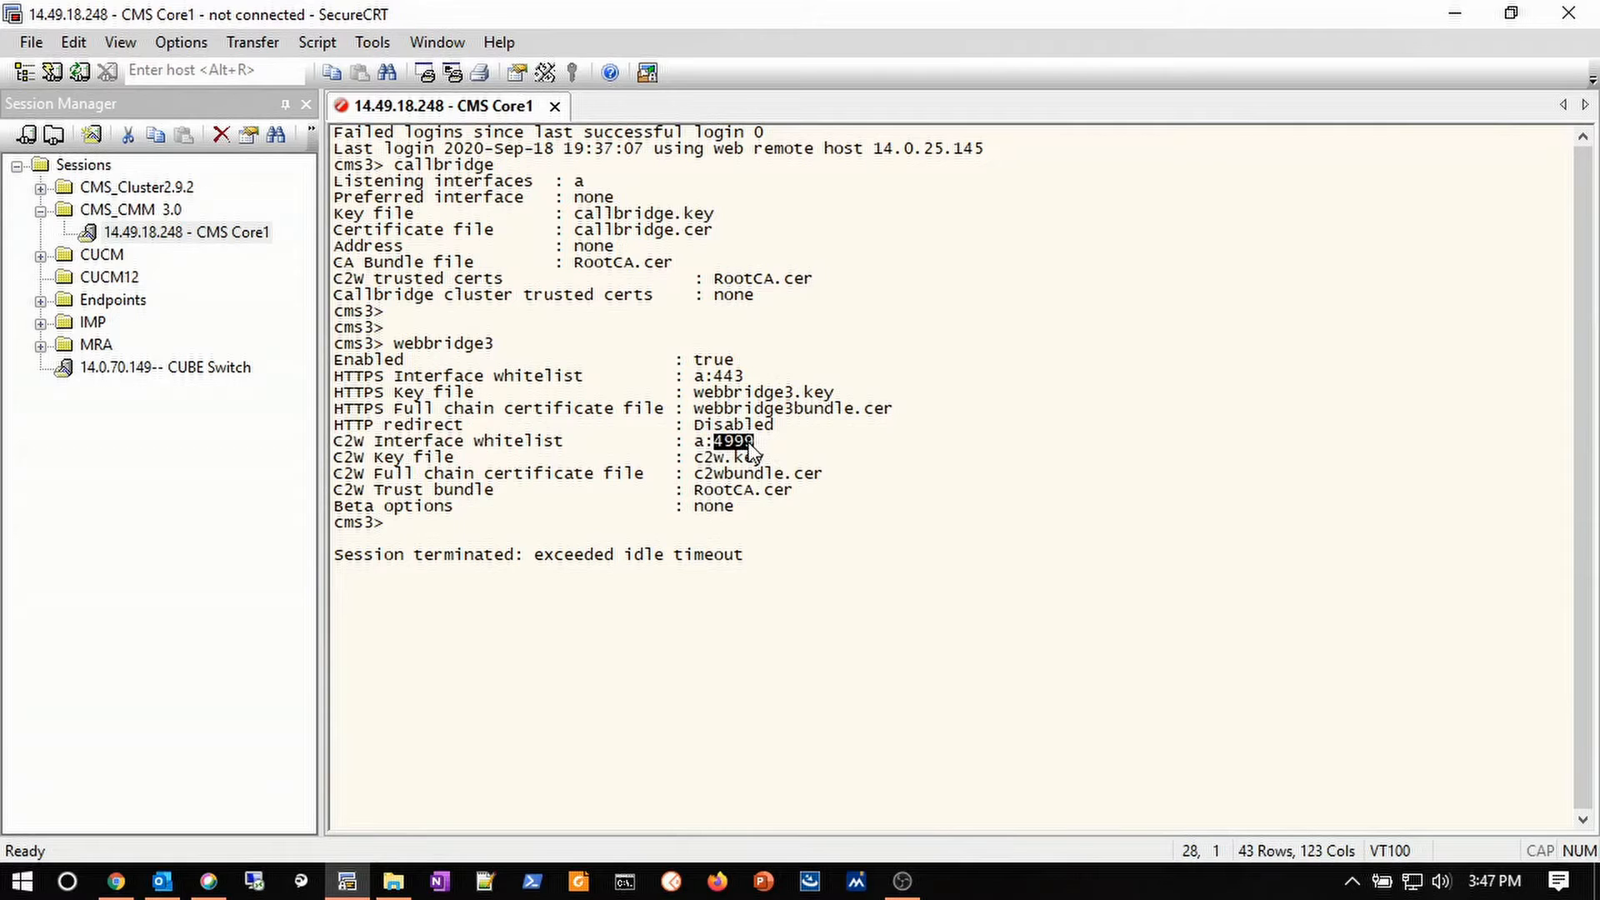
- Switch to the CMS web admin in Chrome, open the API objects page, and expand the /api/v1/webBridges list
left_click(117, 882)
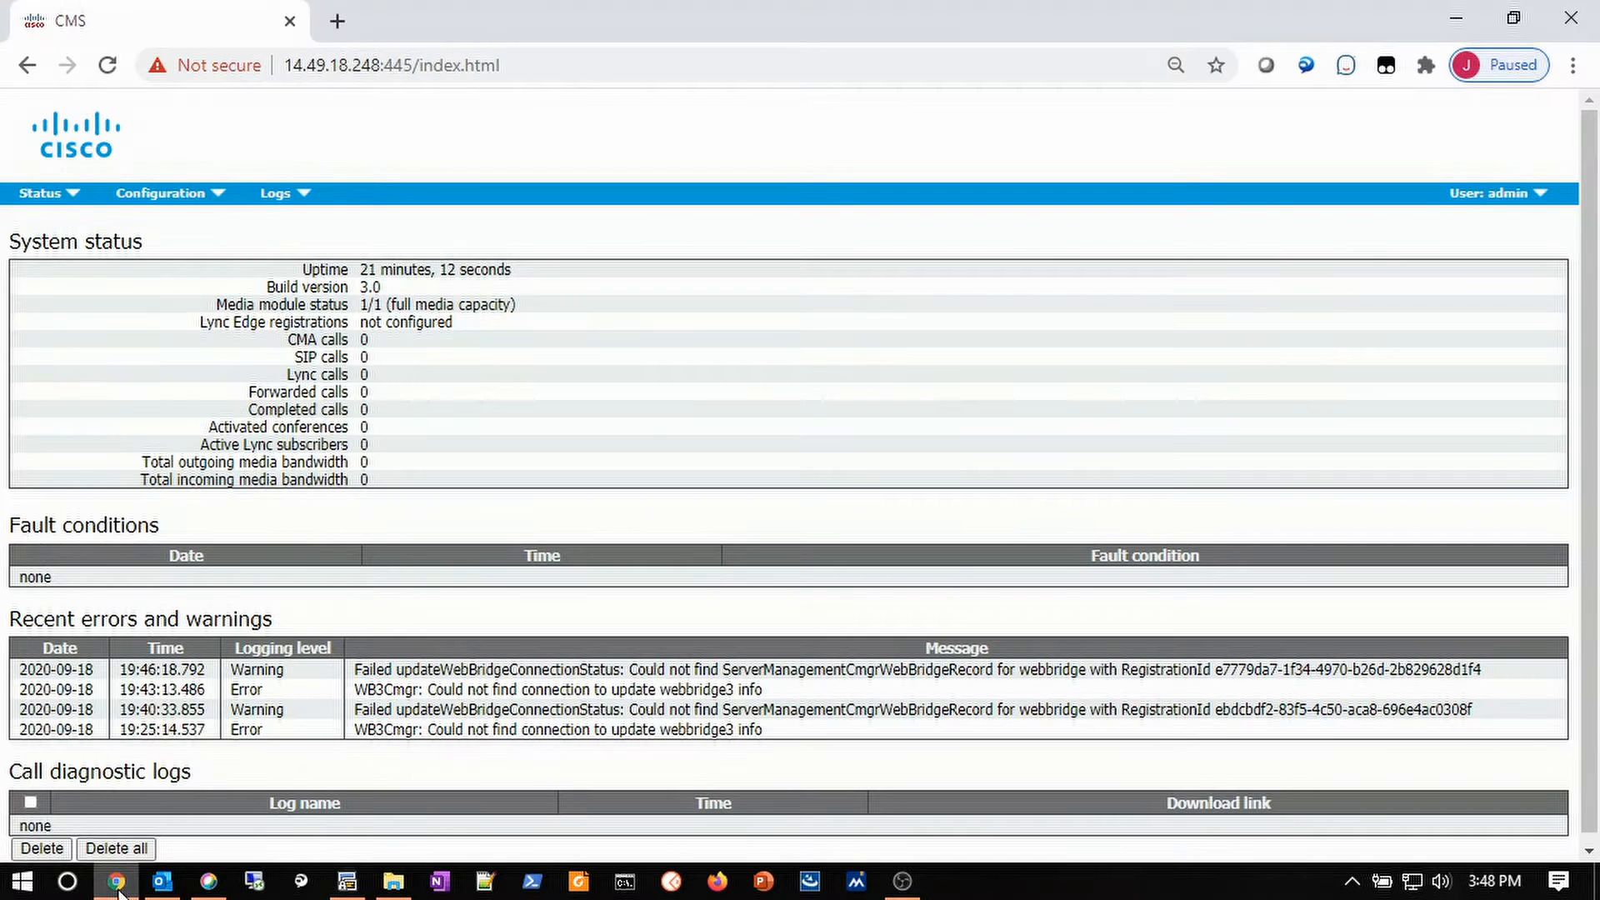
left_click(204, 196)
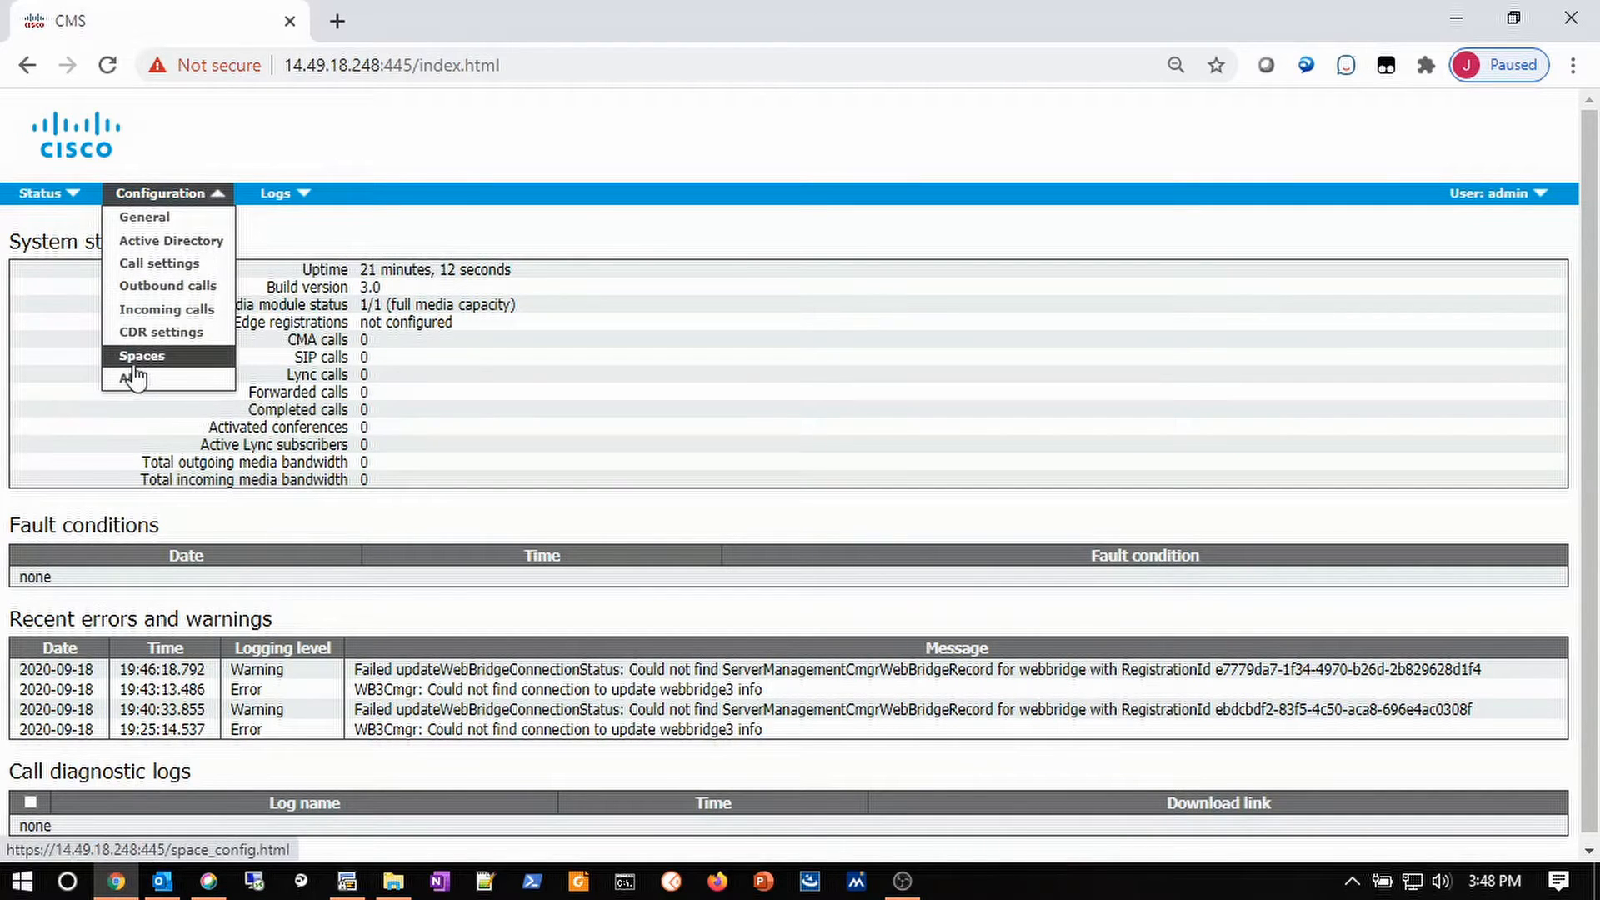
left_click(135, 379)
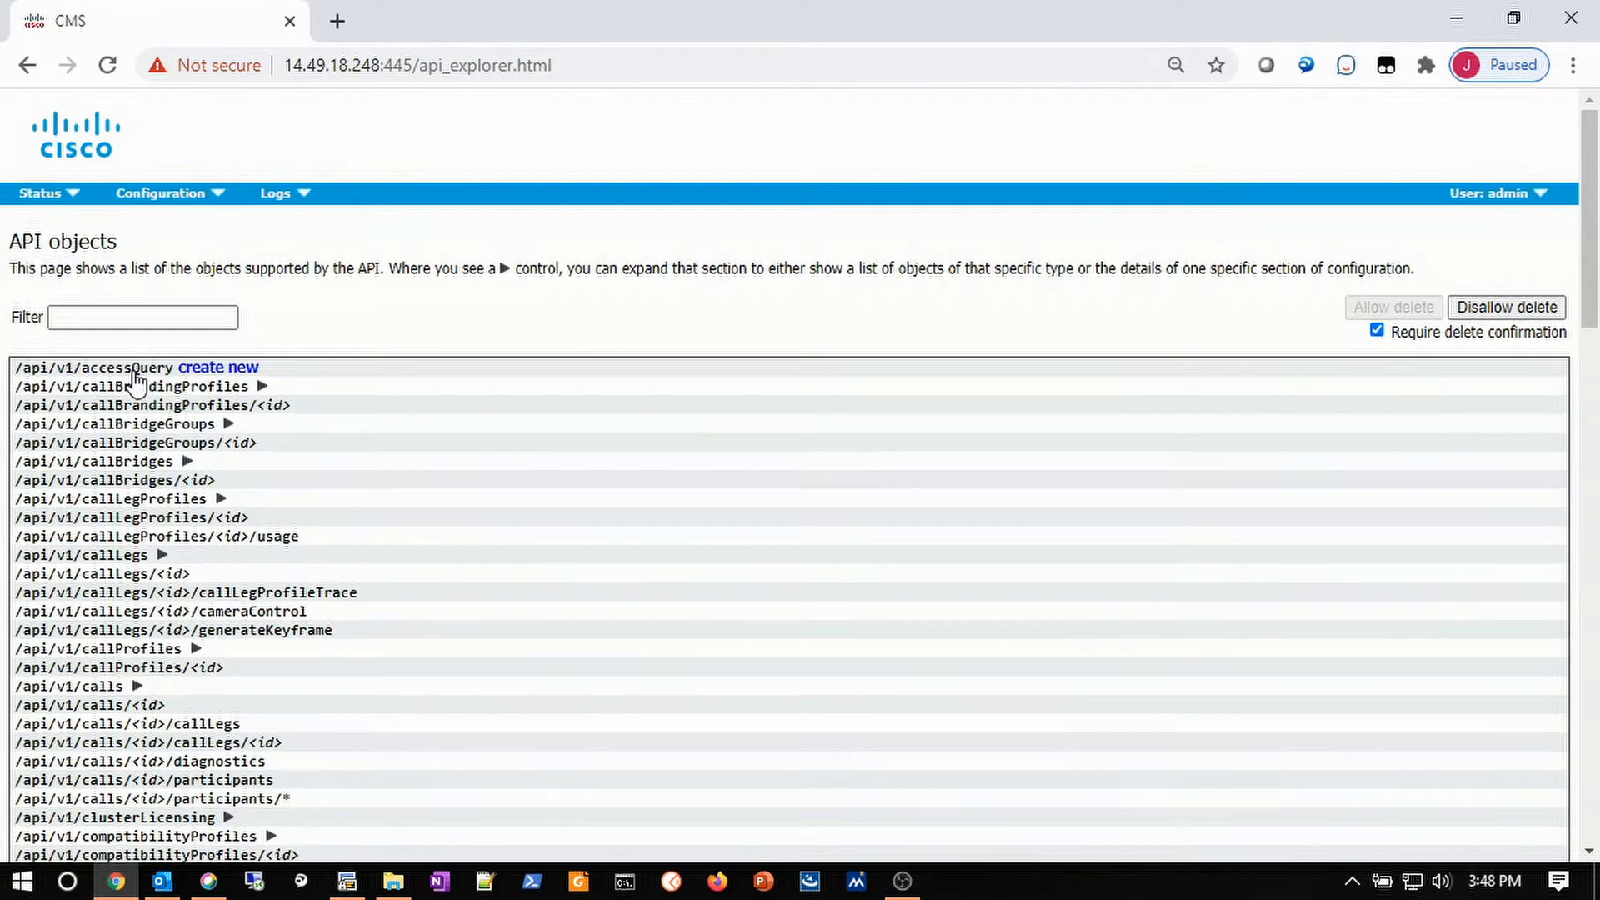
scroll(194, 418, "down", 20)
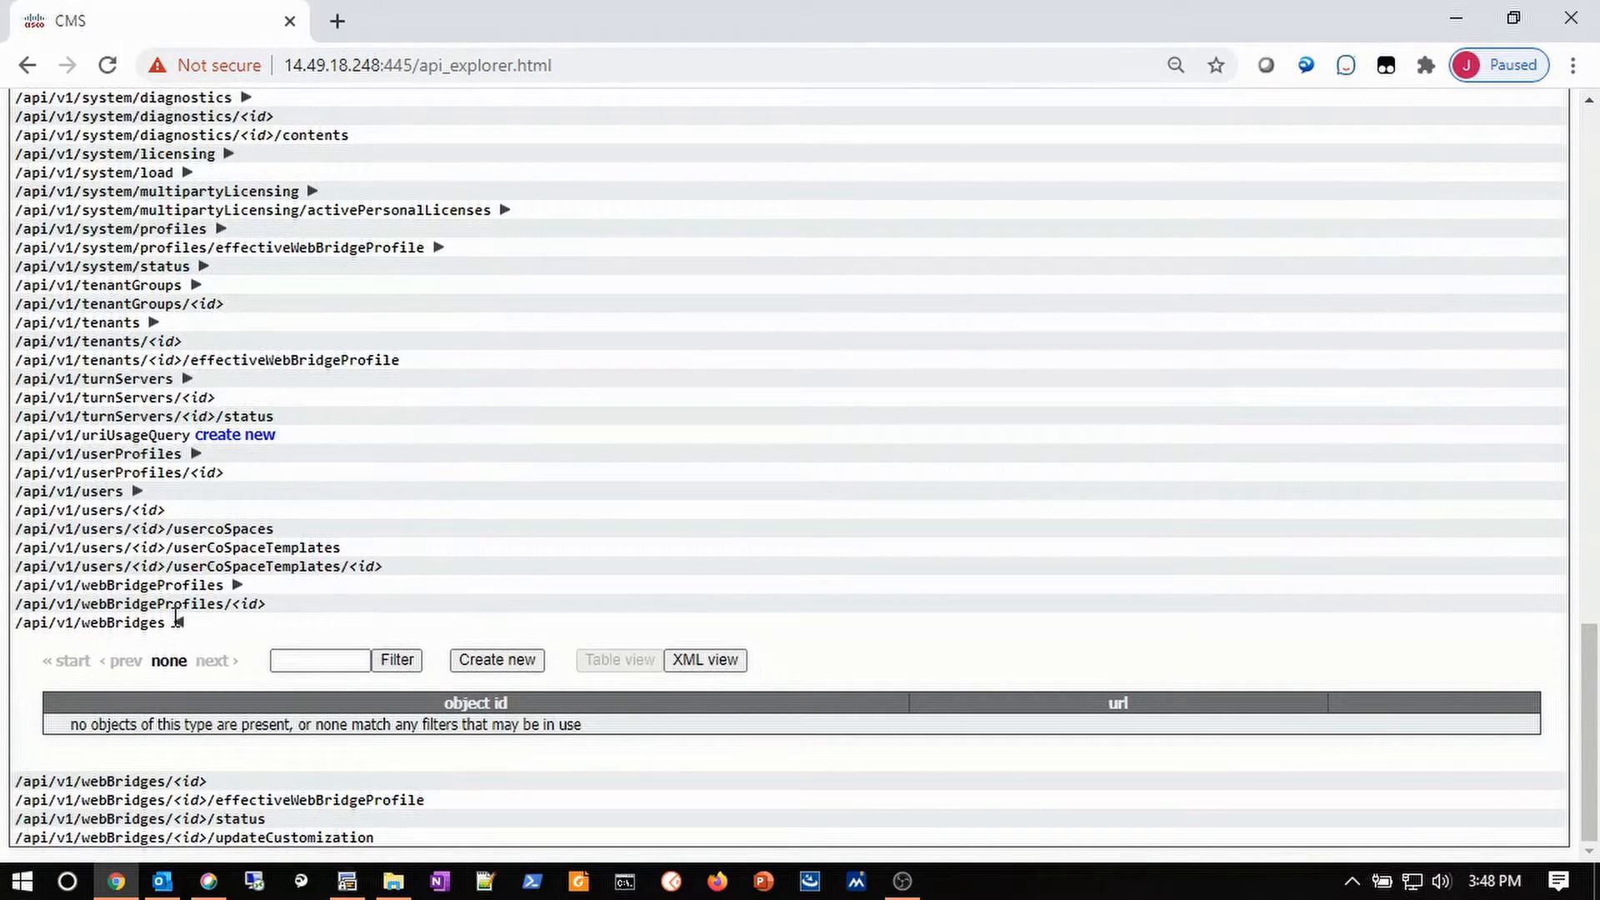
- Create a new web bridge object with the URL c2w://core1.cms3jajanson.local:4999
left_click(480, 667)
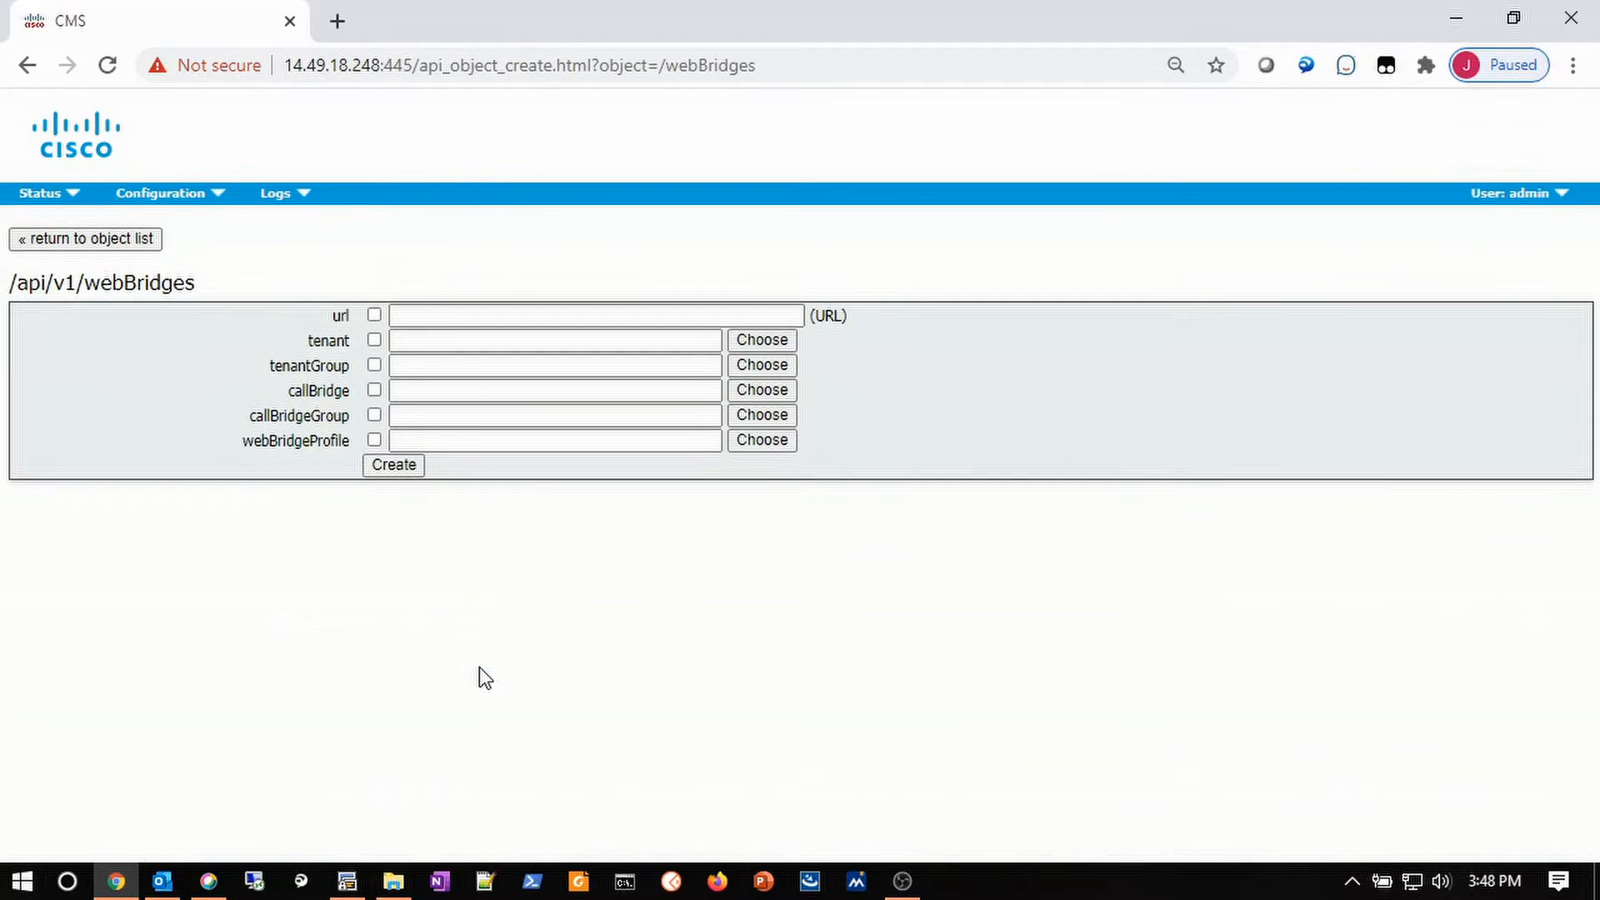
left_click(463, 314)
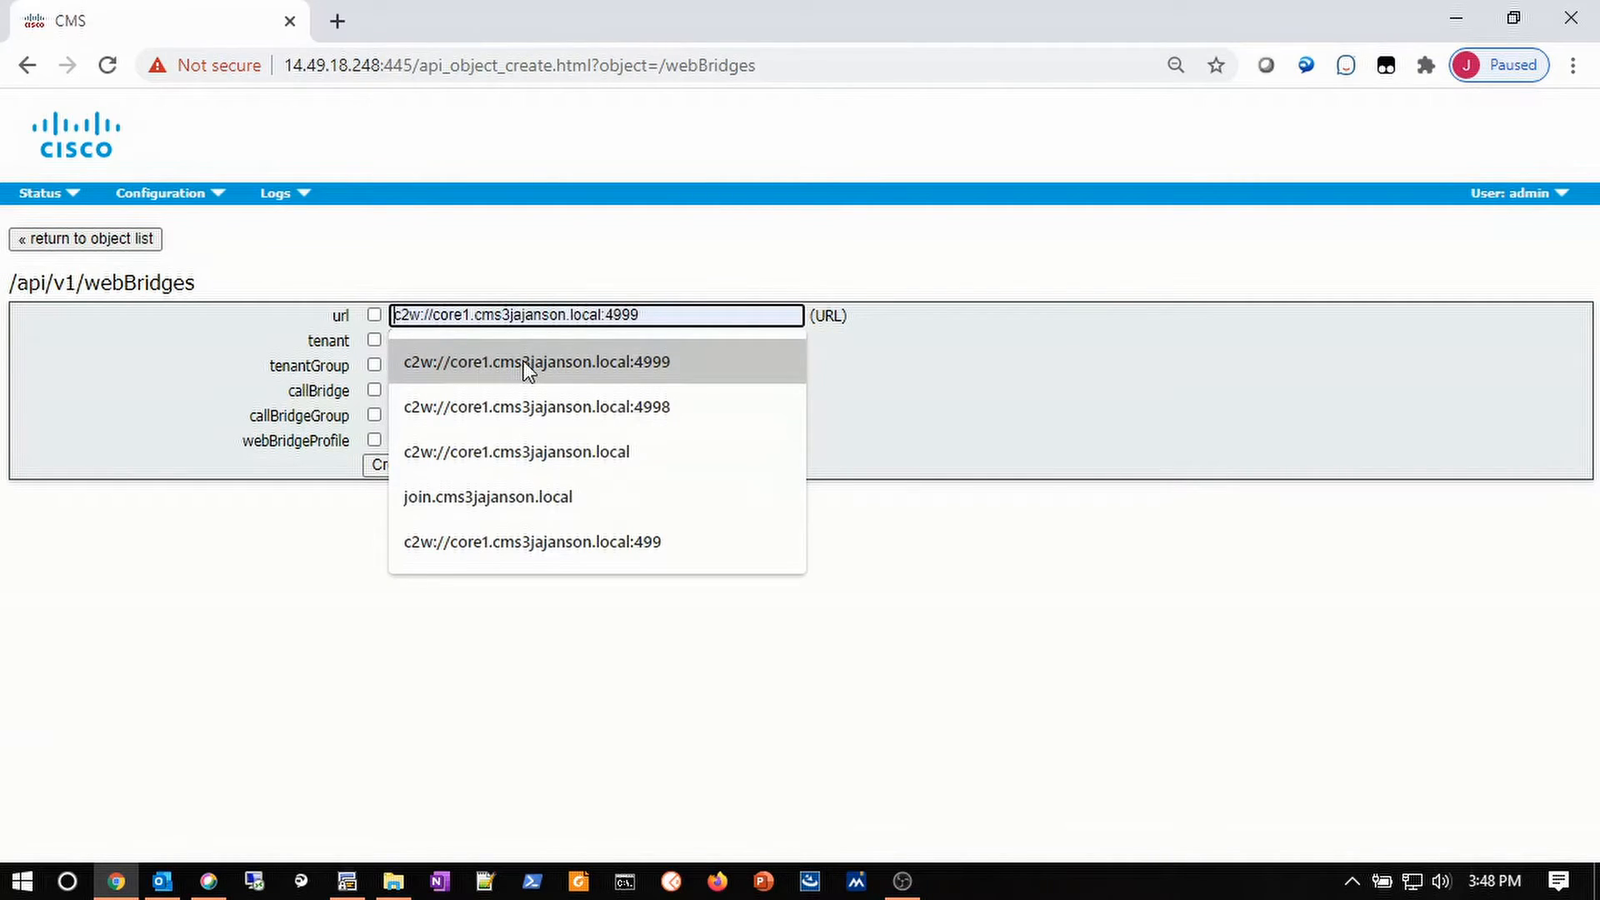
left_click(629, 363)
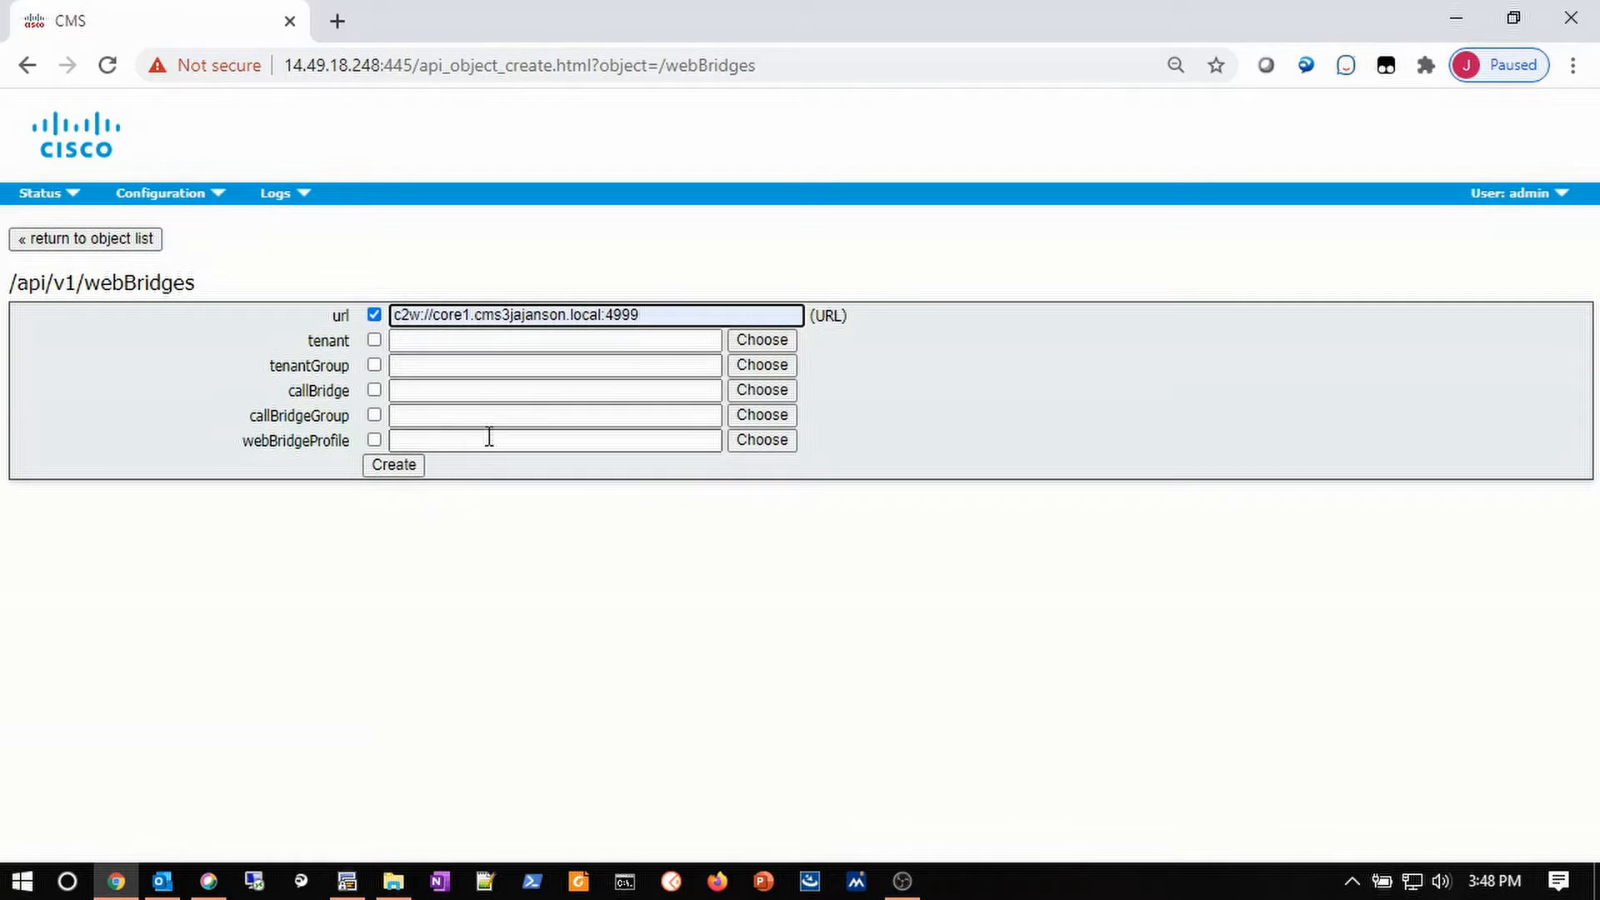
left_click(399, 468)
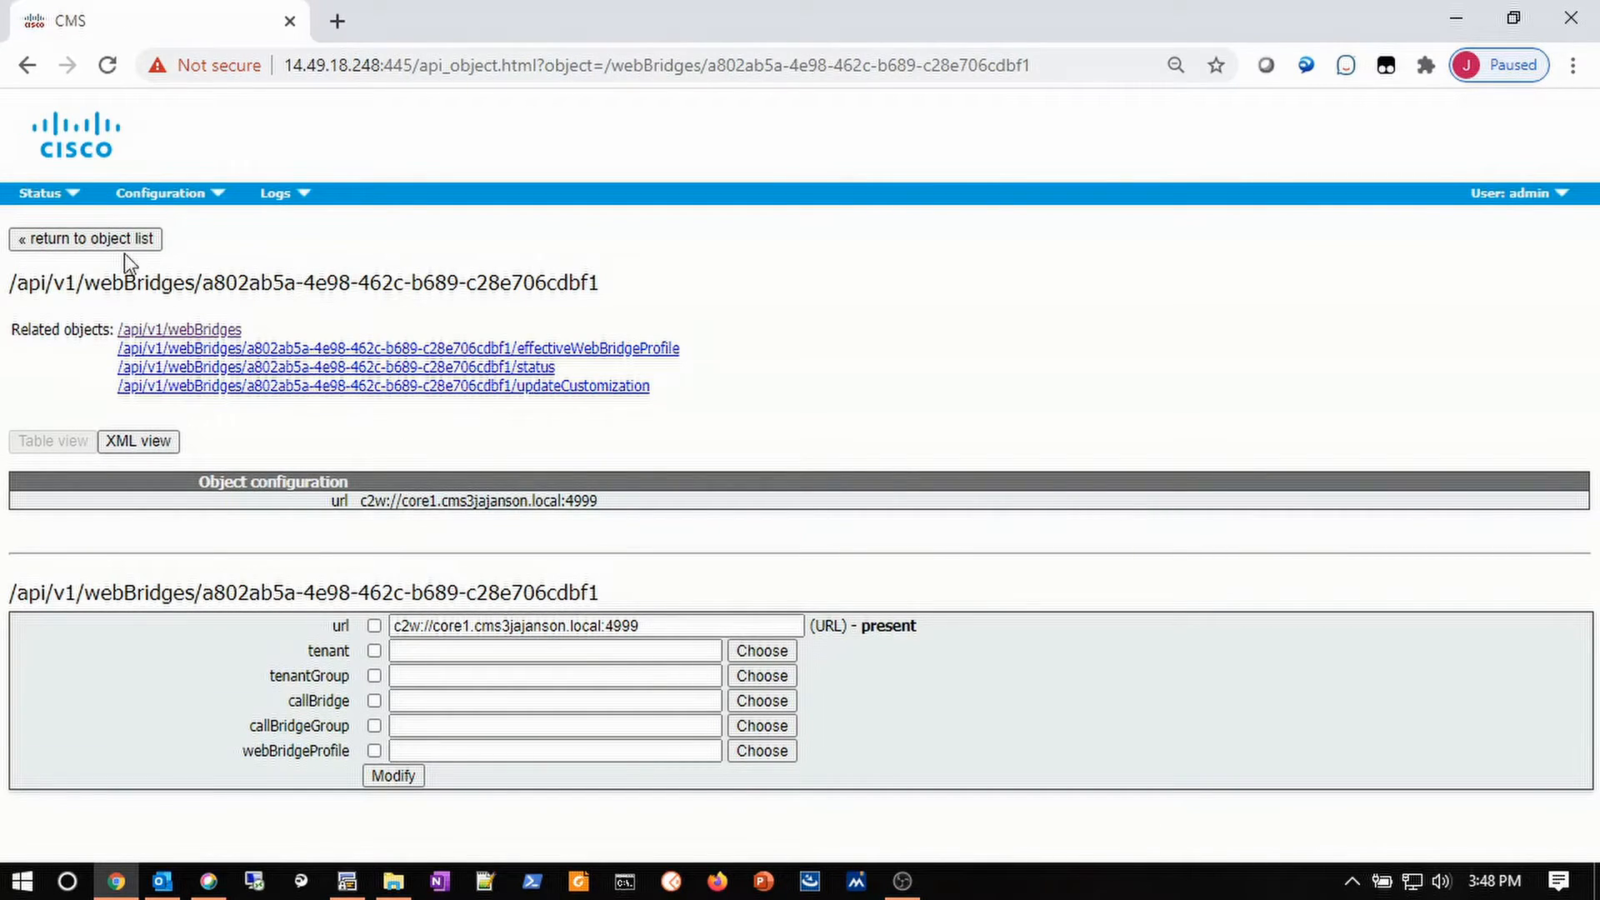
- Return to the API object list, start a new object under /api/v1/webBridgeProfiles, and name it Rebels
left_click(117, 243)
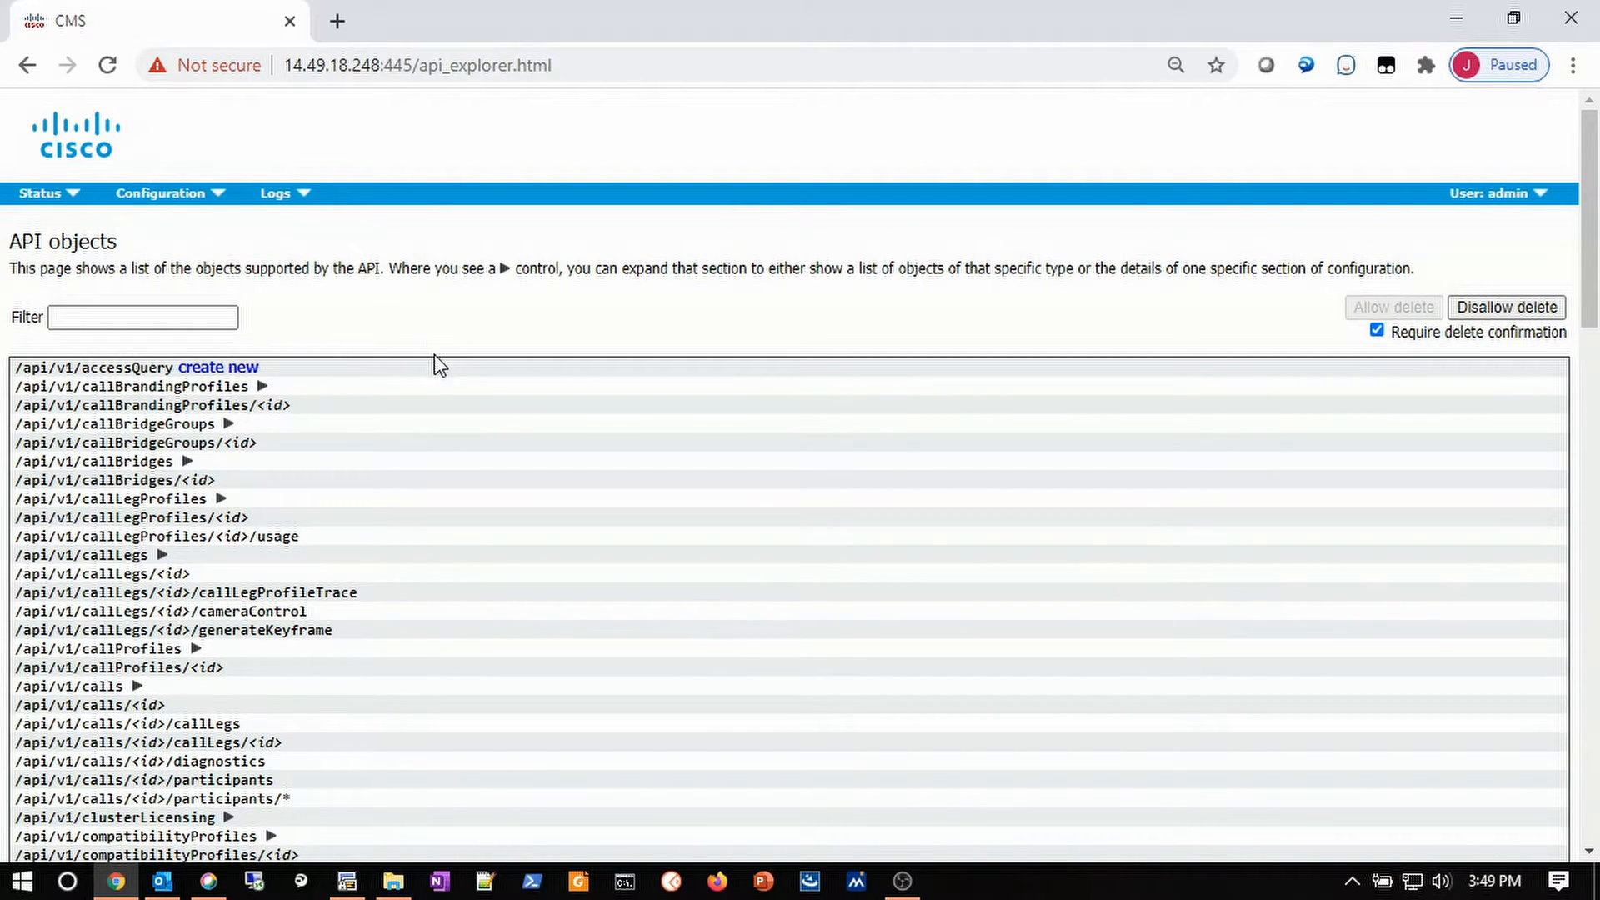
scroll(439, 373, "down", 20)
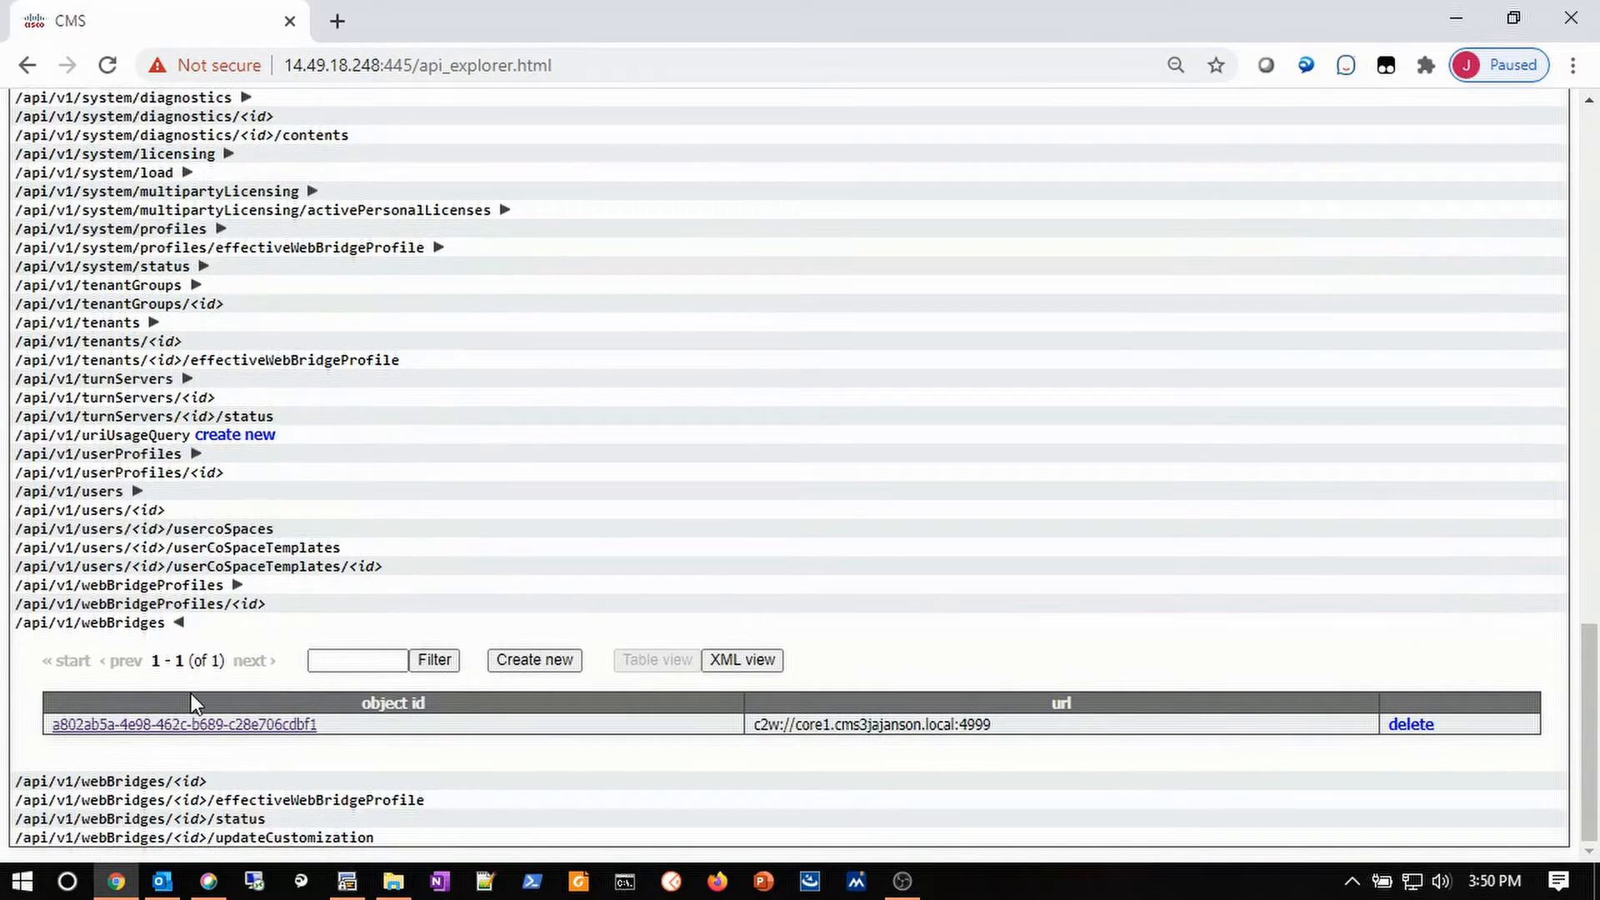
left_click(242, 602)
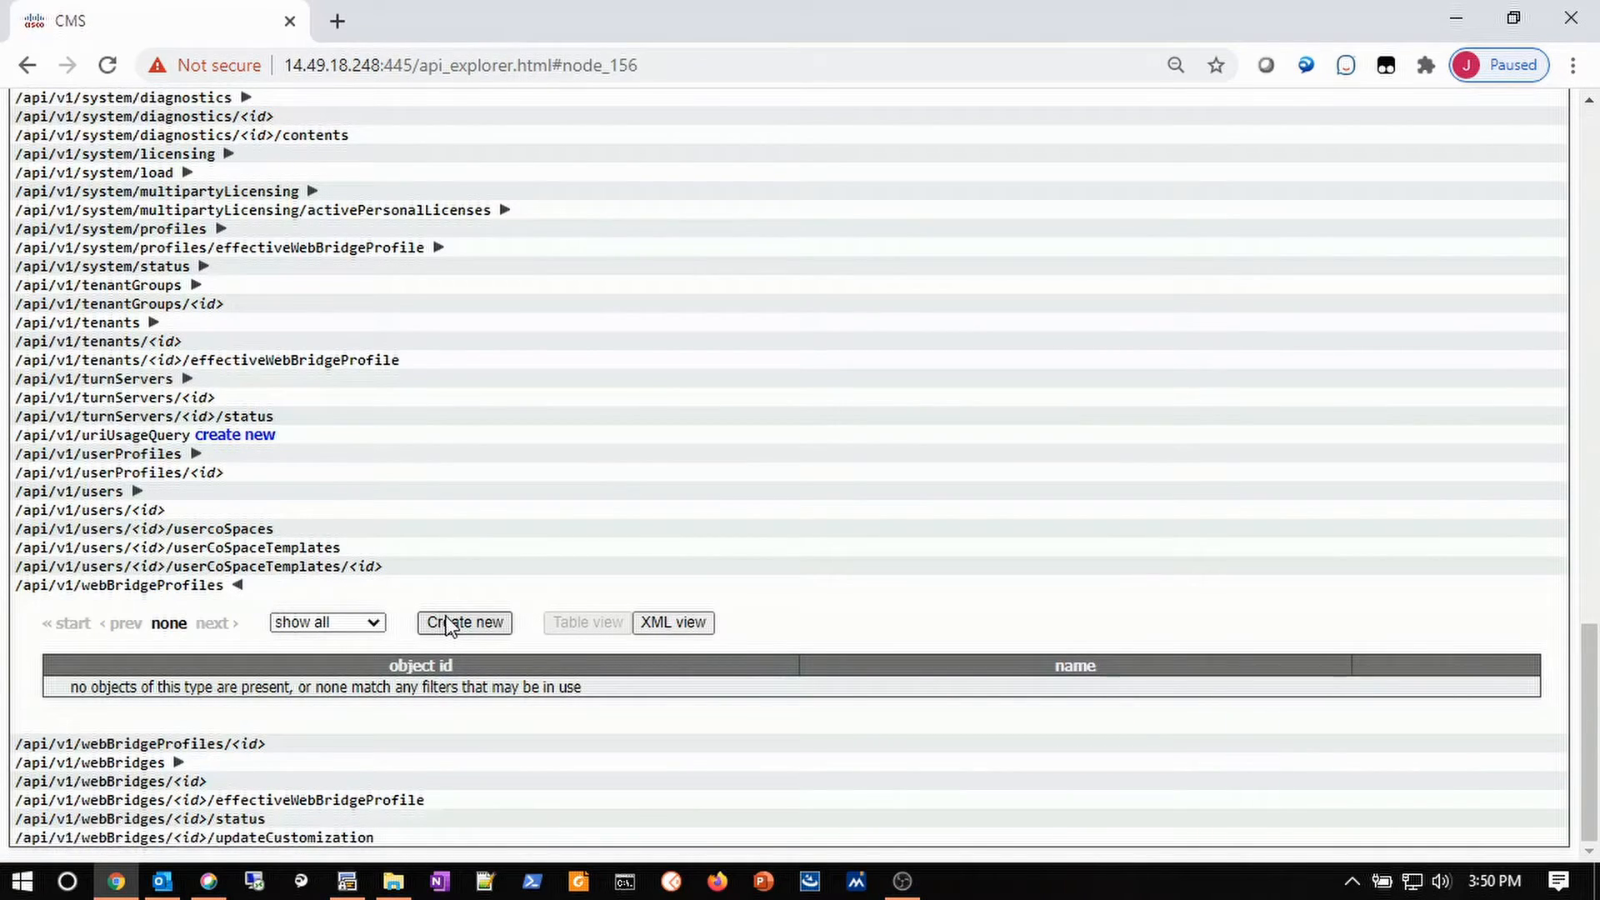
left_click(451, 625)
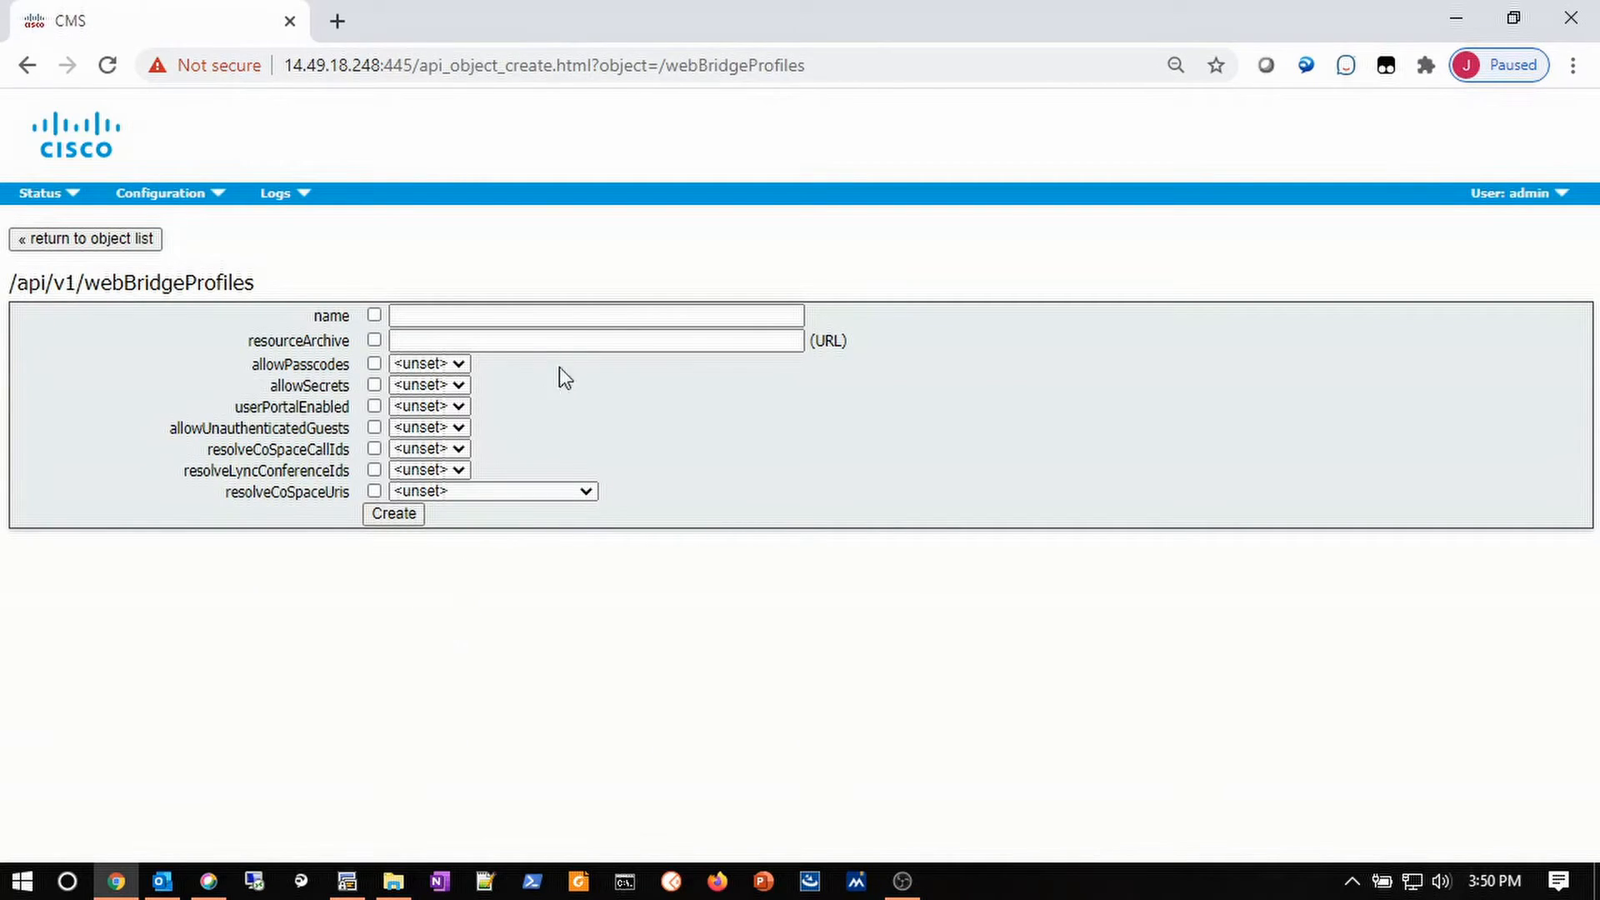
left_click(554, 314)
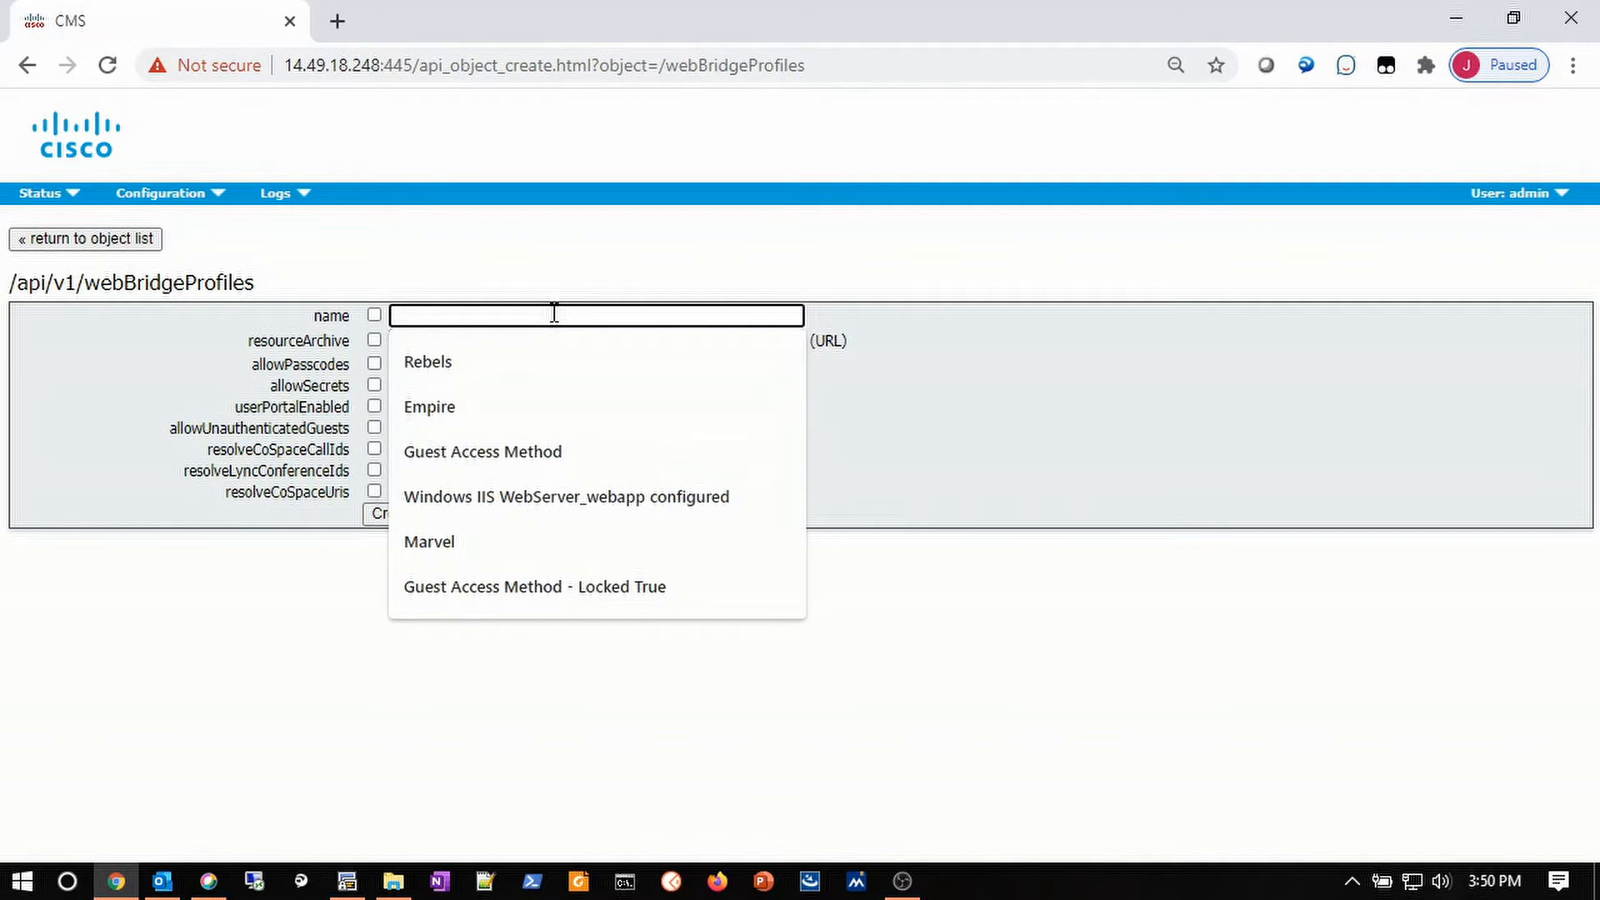
type("Rebels")
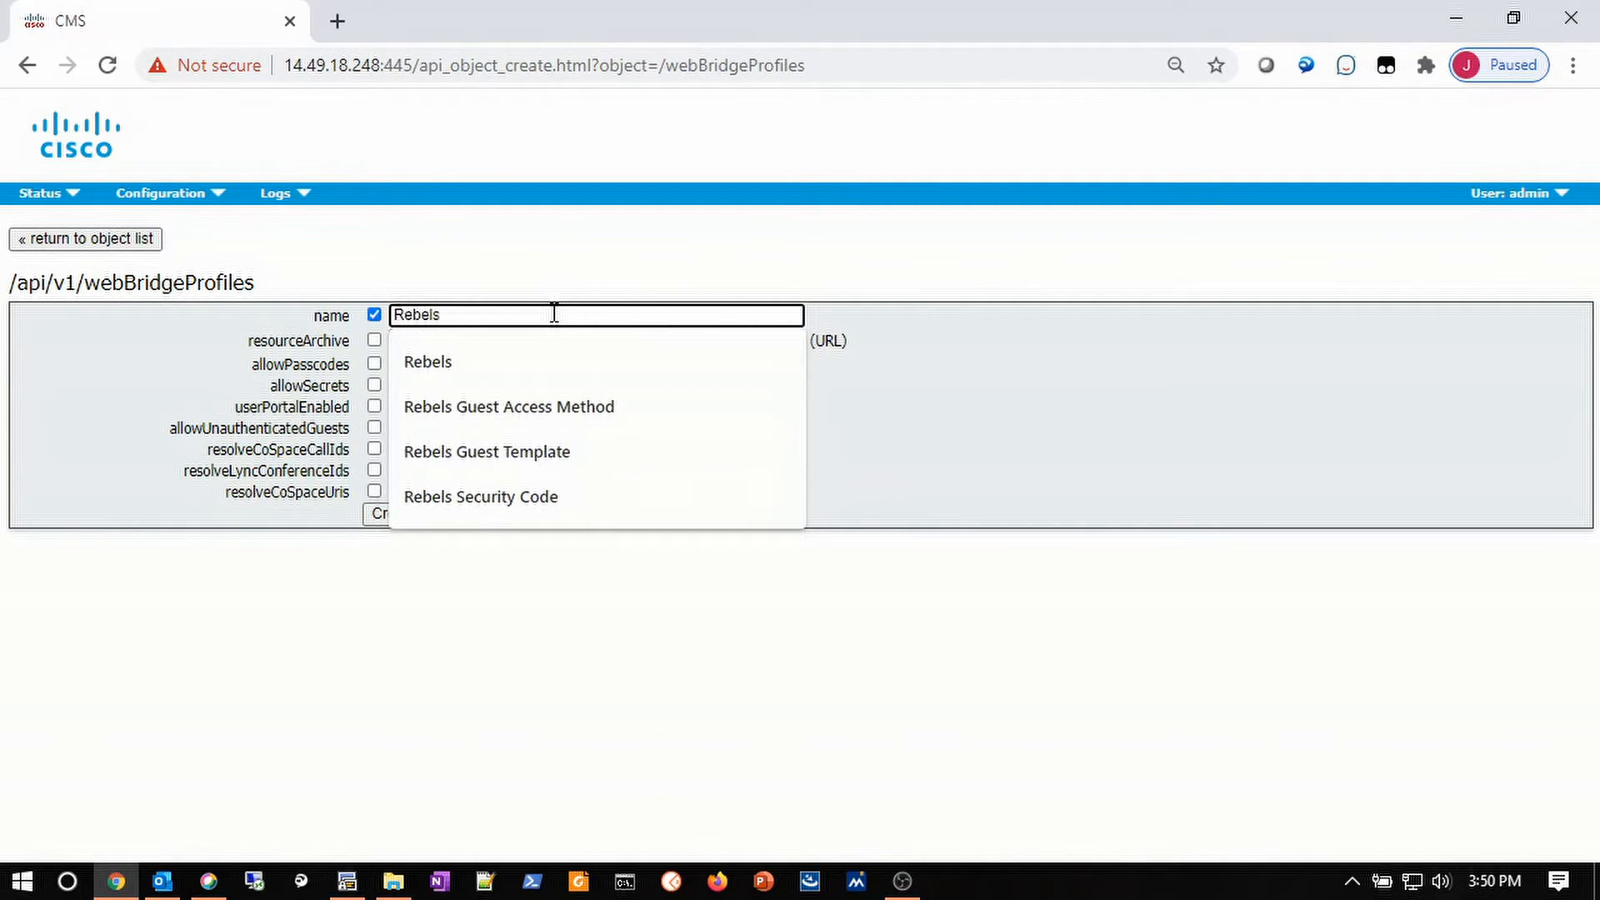
left_click(551, 273)
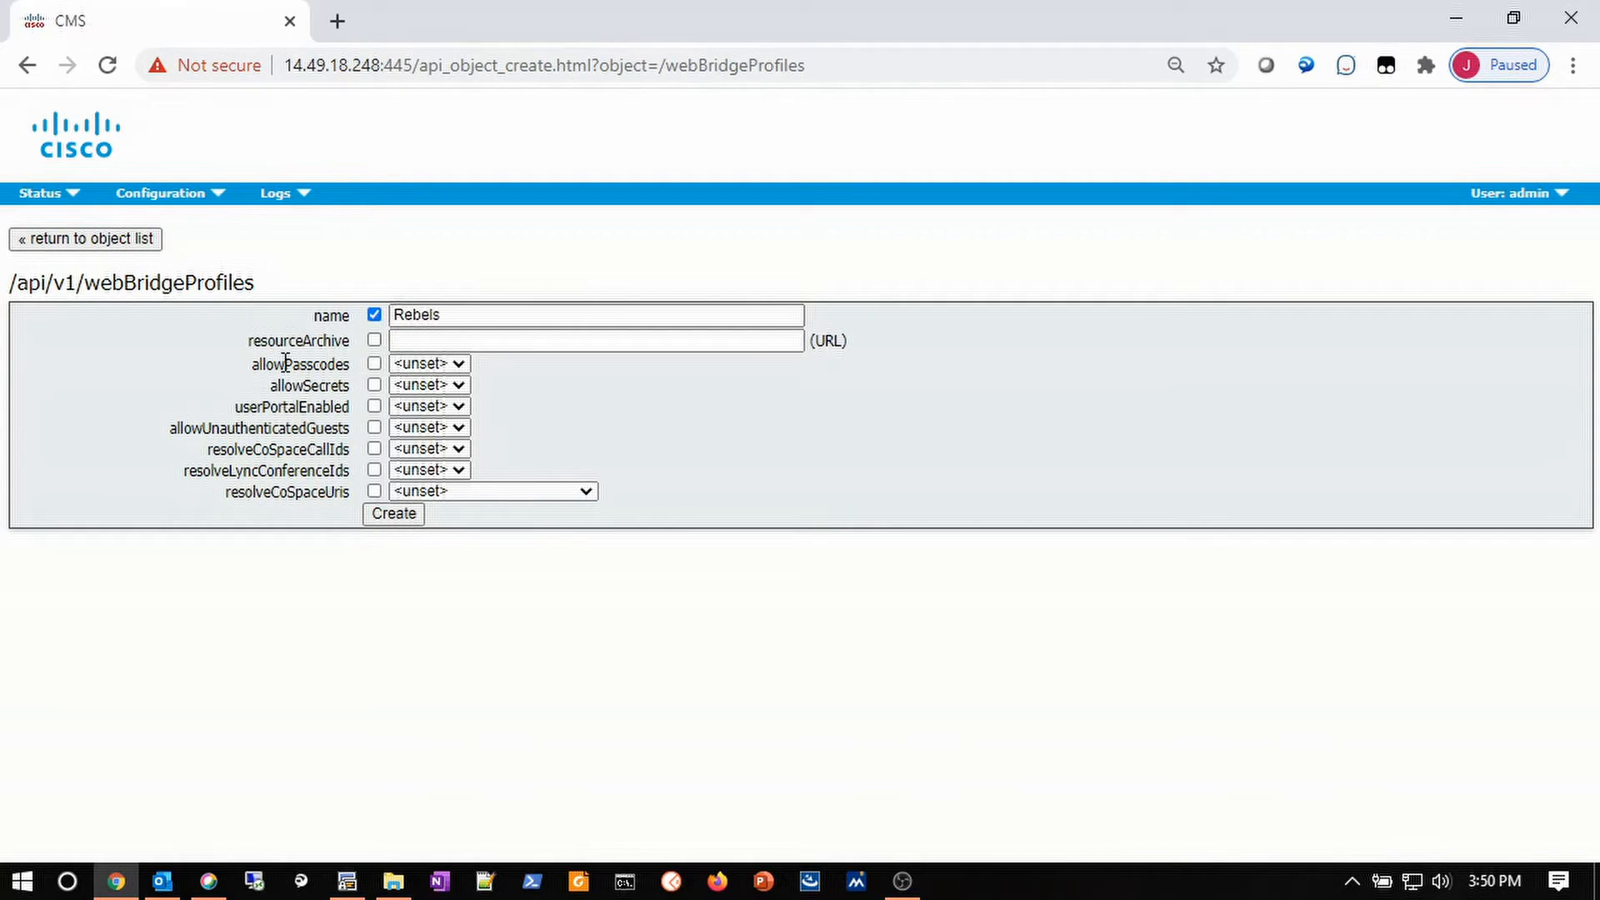
left_click(416, 337)
left_click(416, 337)
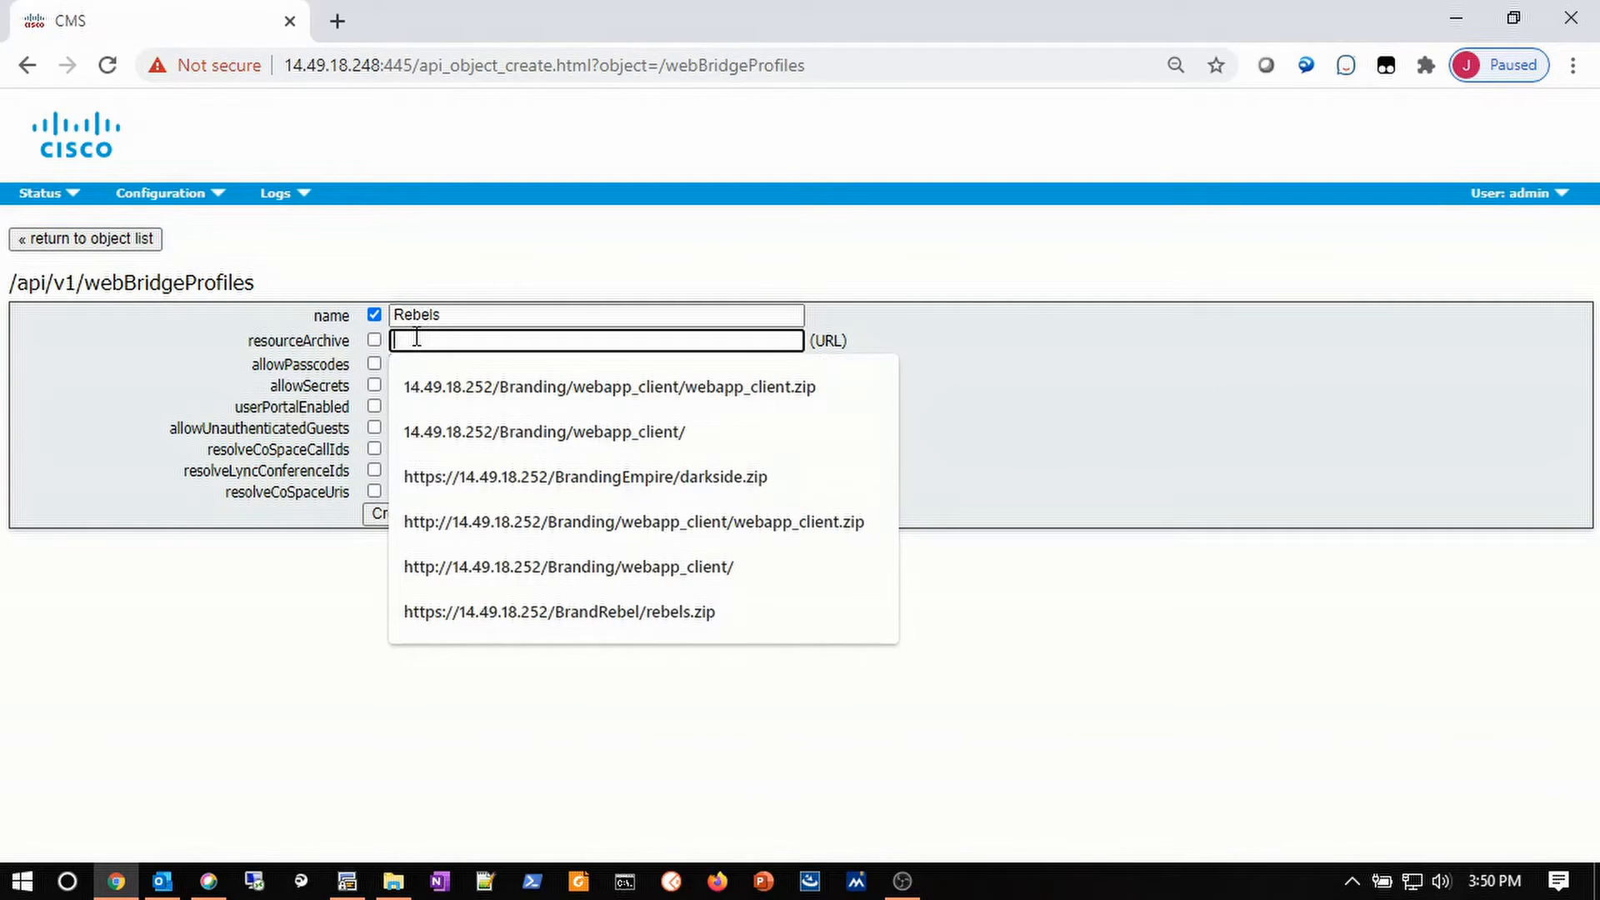
type("https")
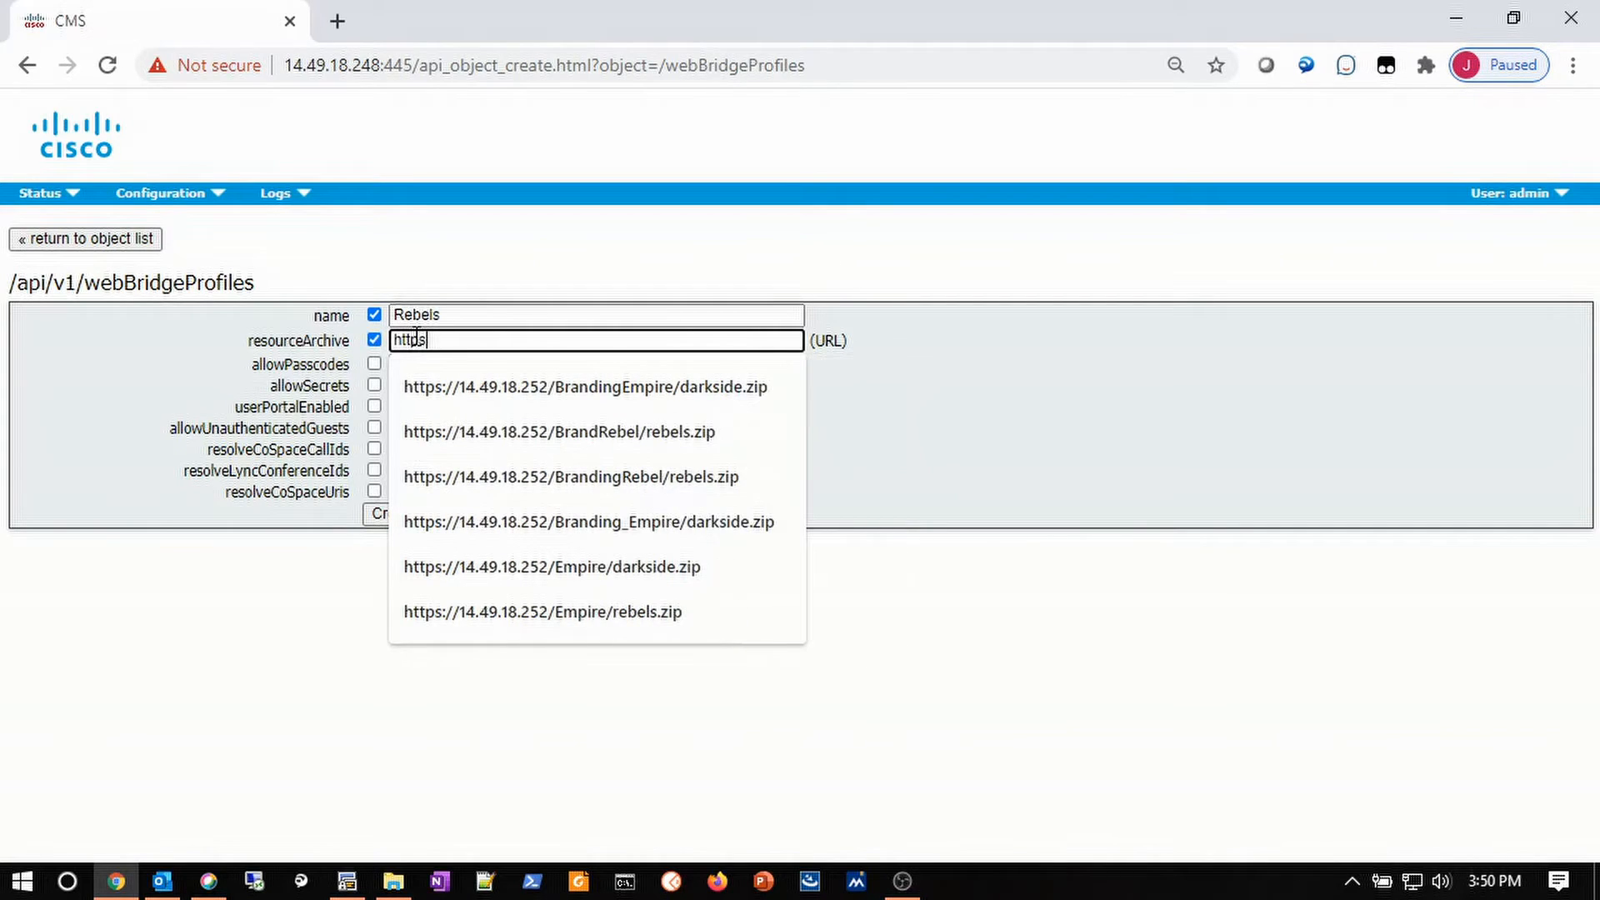
type("://14.49.18.252/")
type("Br")
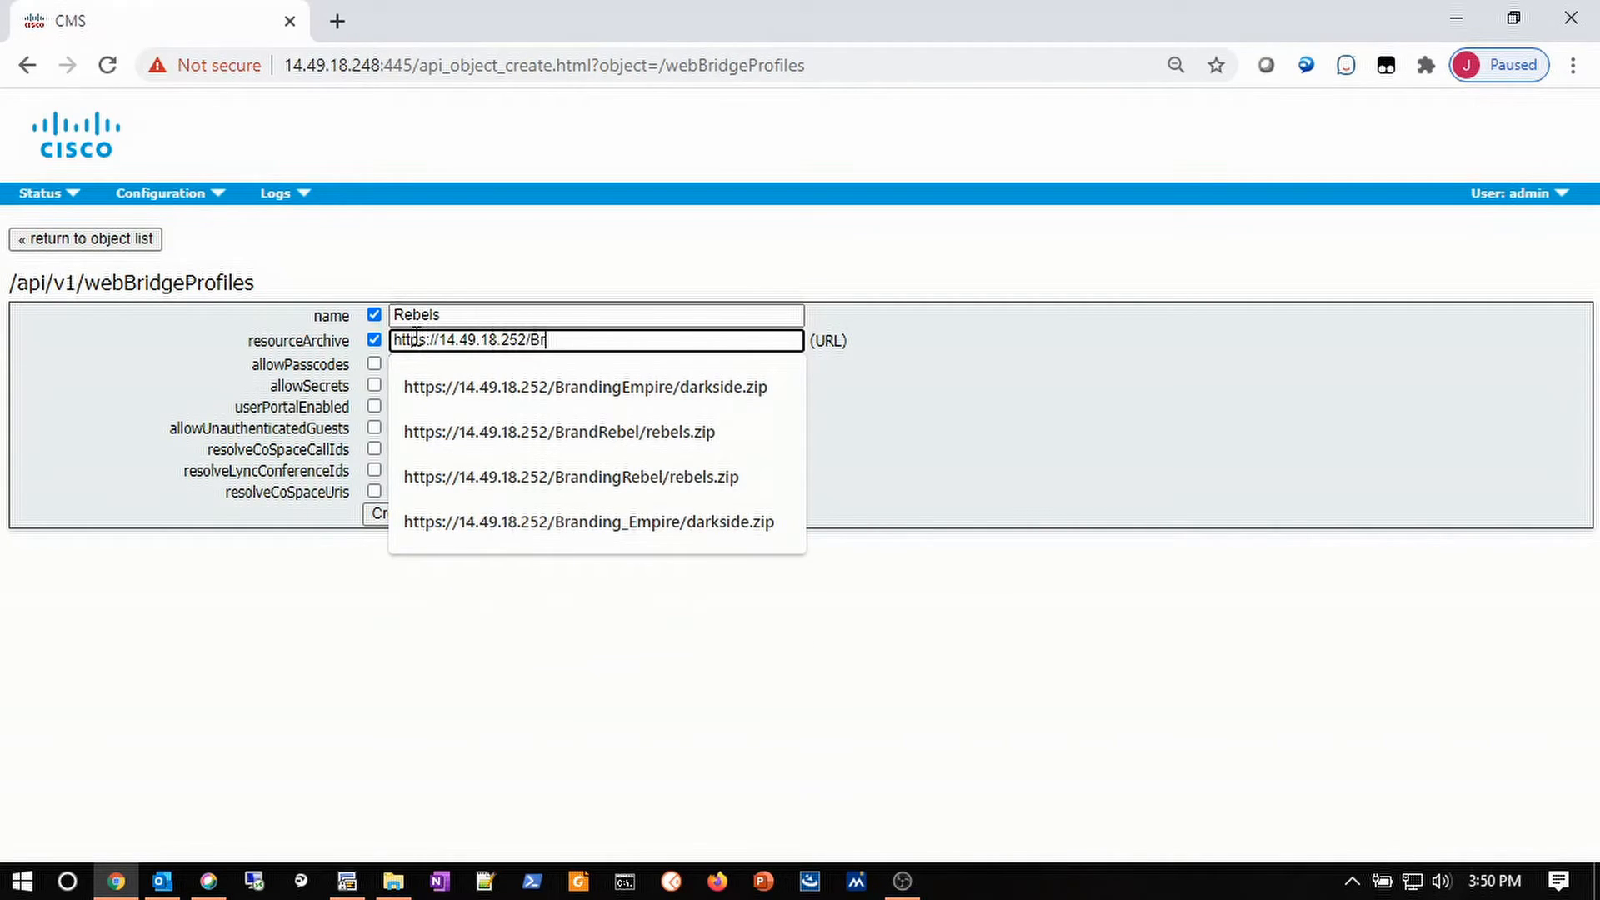
type("andRebel/")
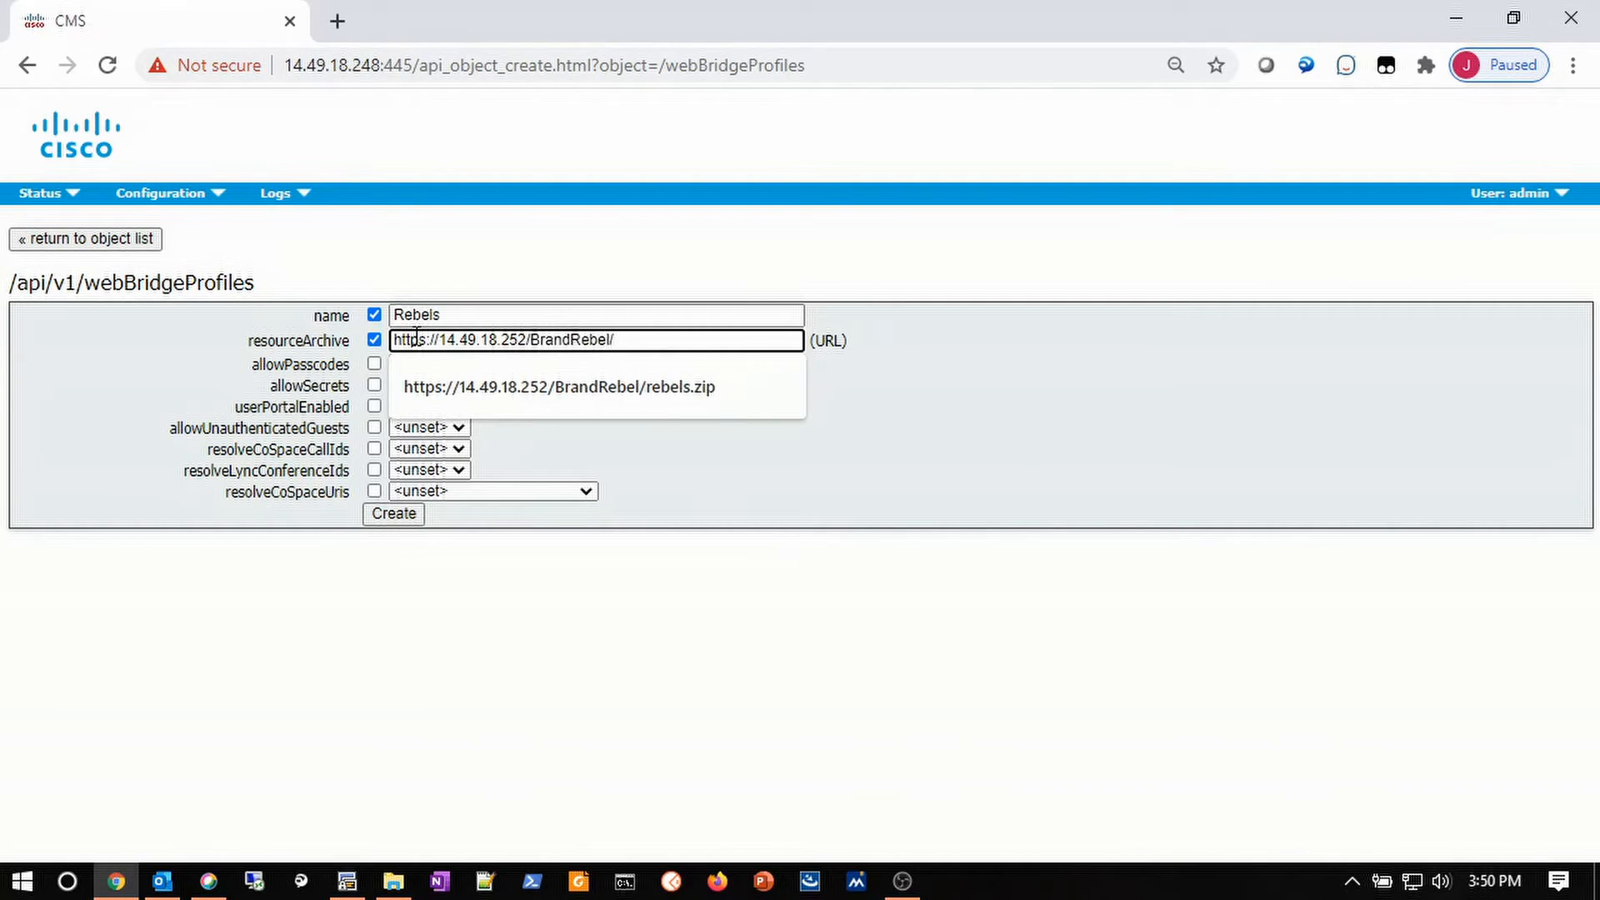
type("rebels.")
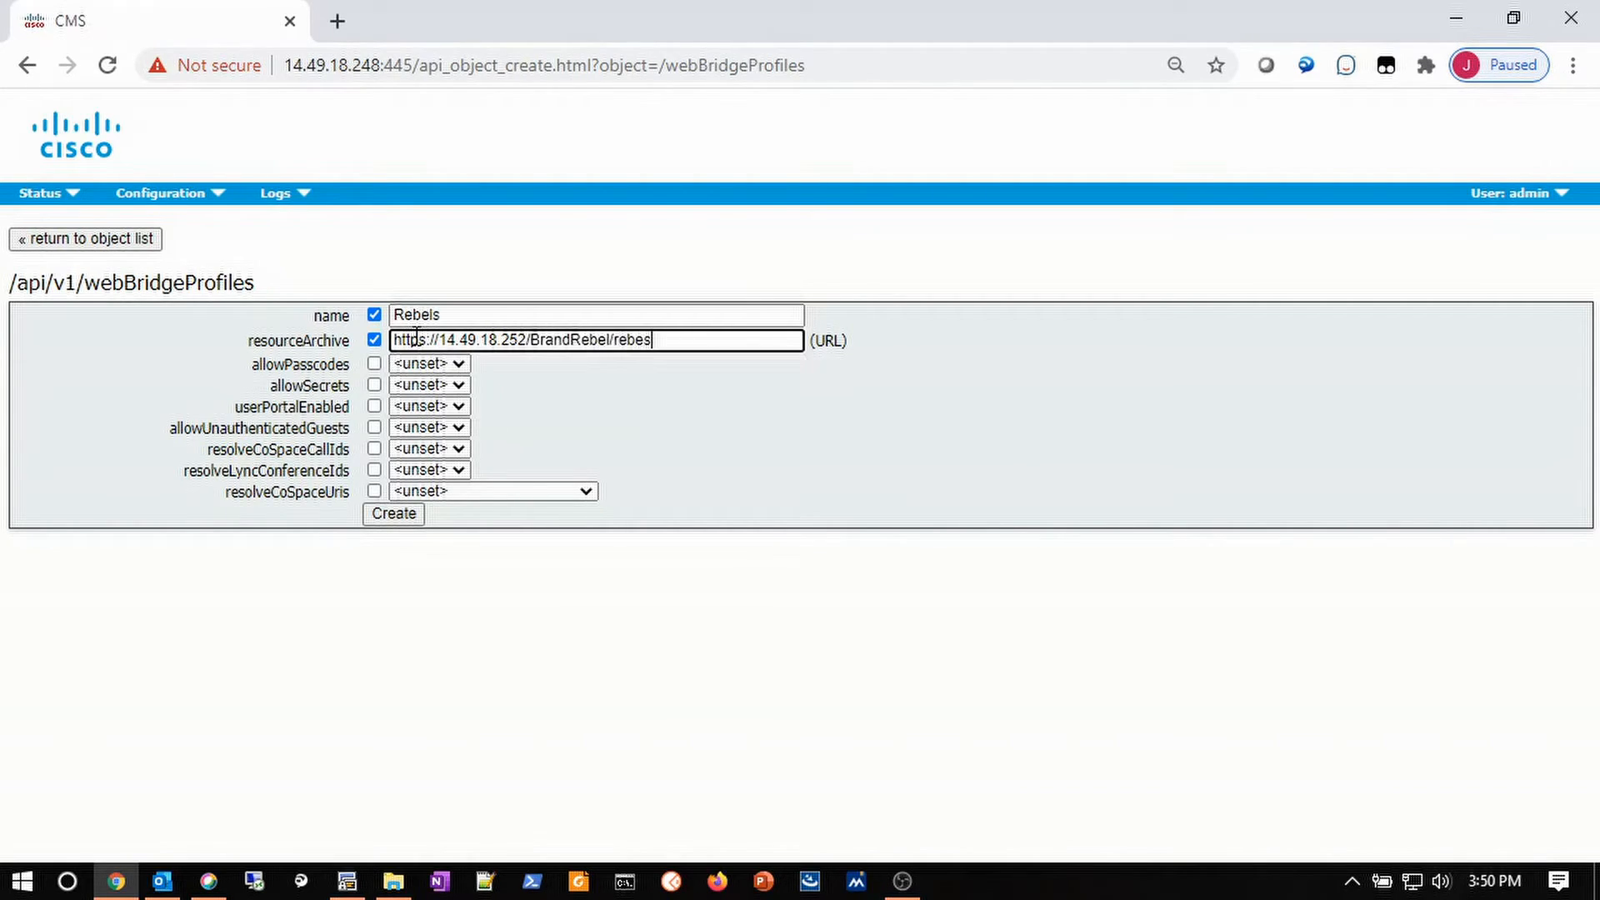
type("zip")
left_click(375, 521)
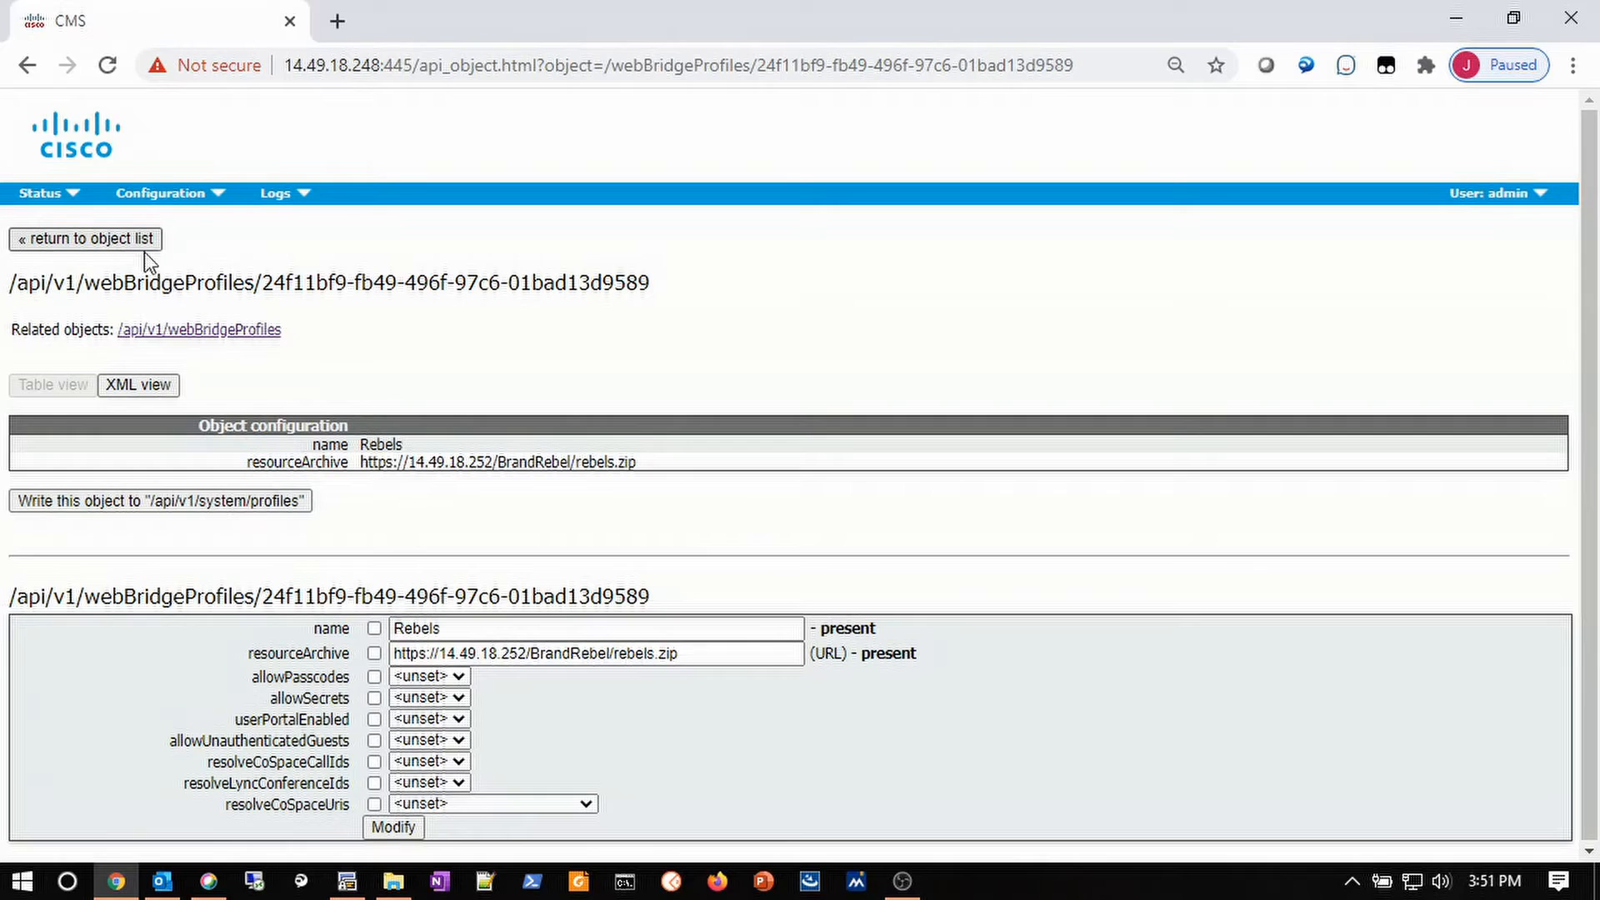
- Open the existing web bridge object from the API list, assign the Rebels webBridgeProfile to it, and apply the modification
left_click(138, 240)
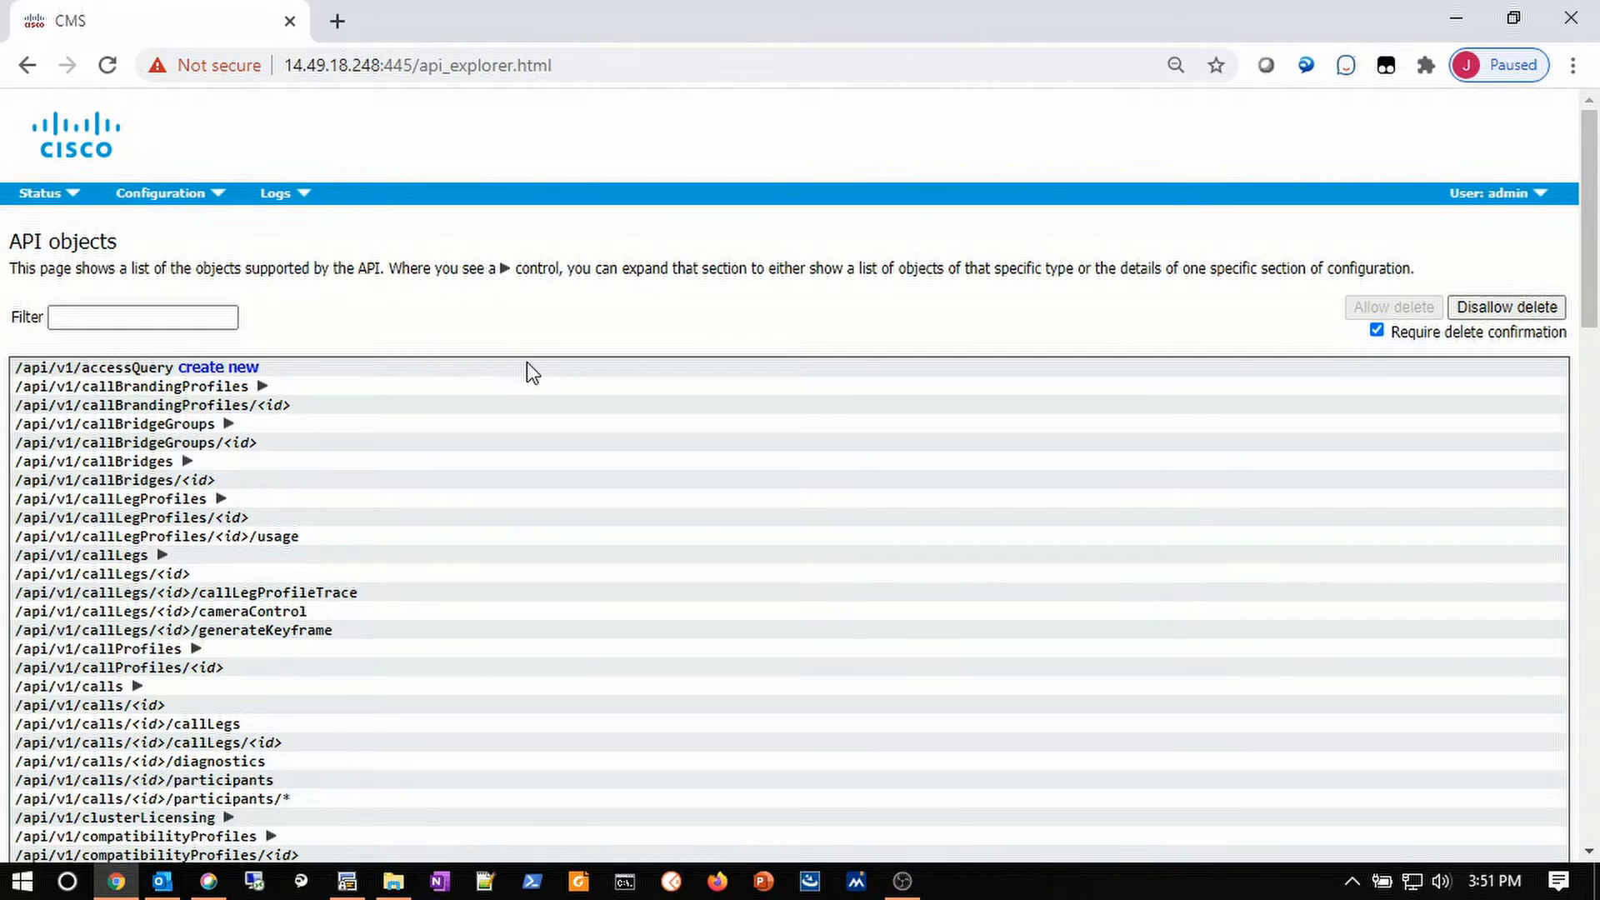
scroll(537, 391, "down", 10)
scroll(537, 387, "down", 10)
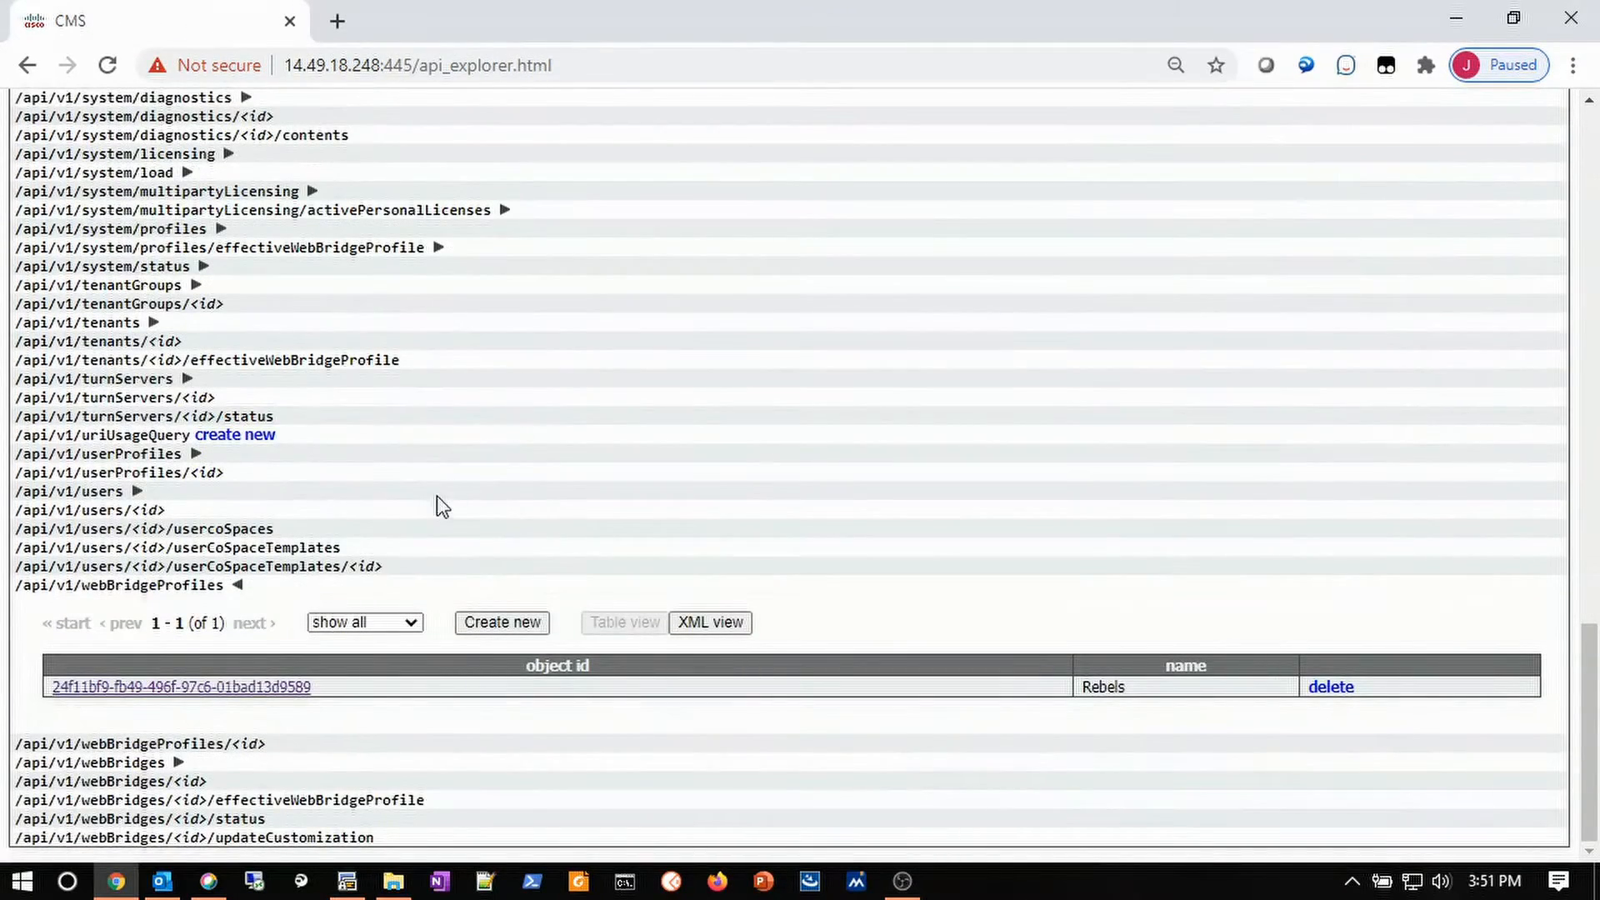
left_click(176, 762)
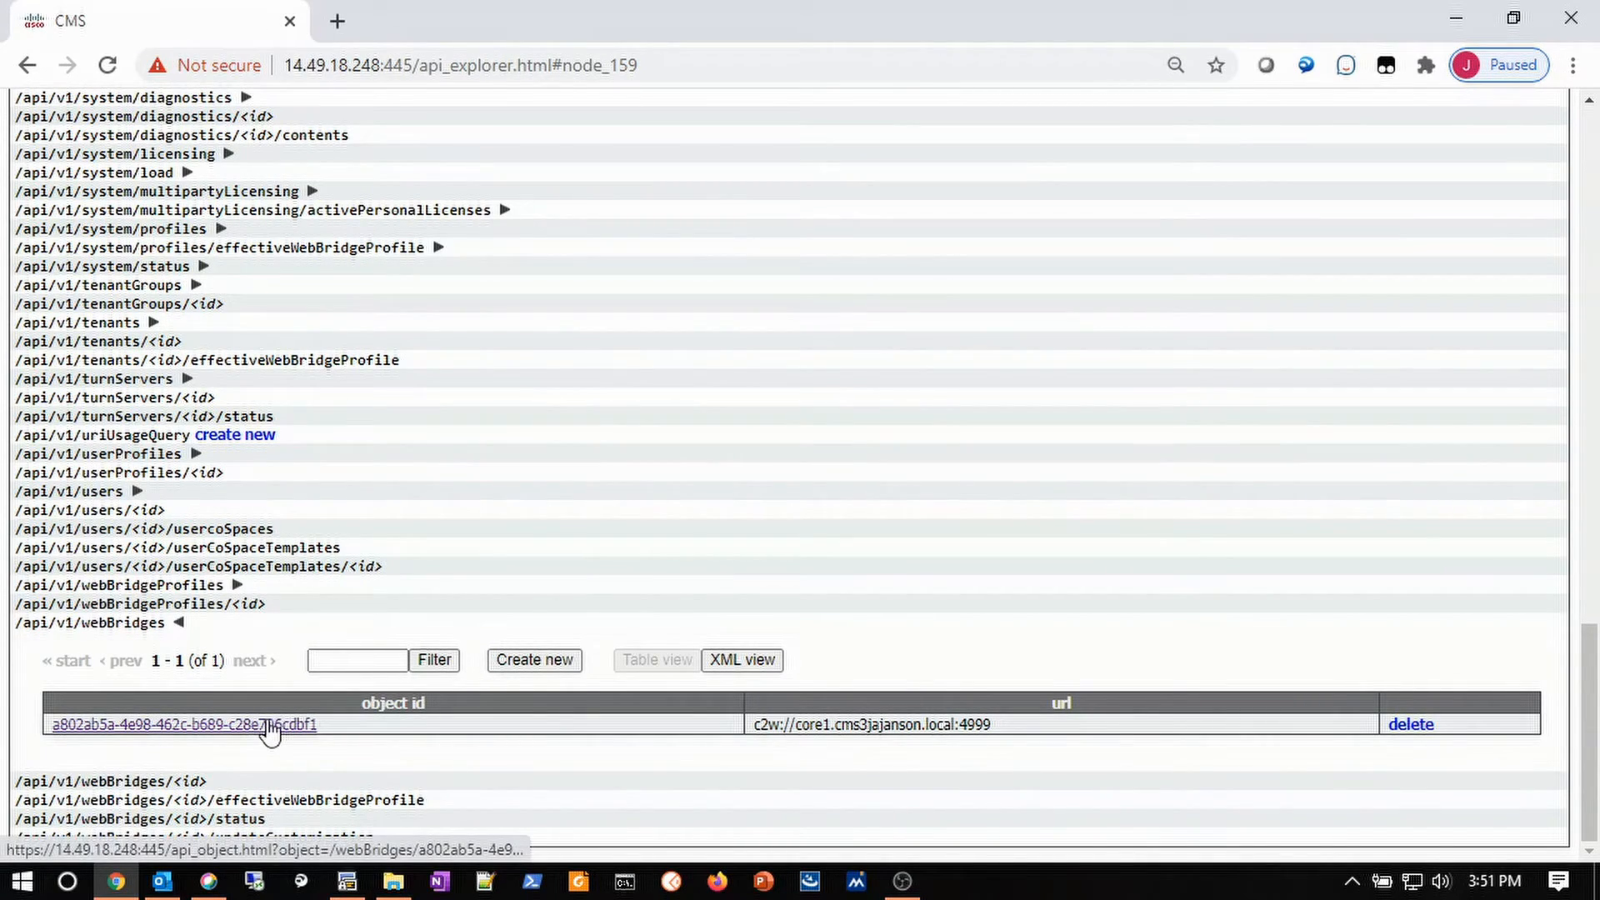
left_click(271, 725)
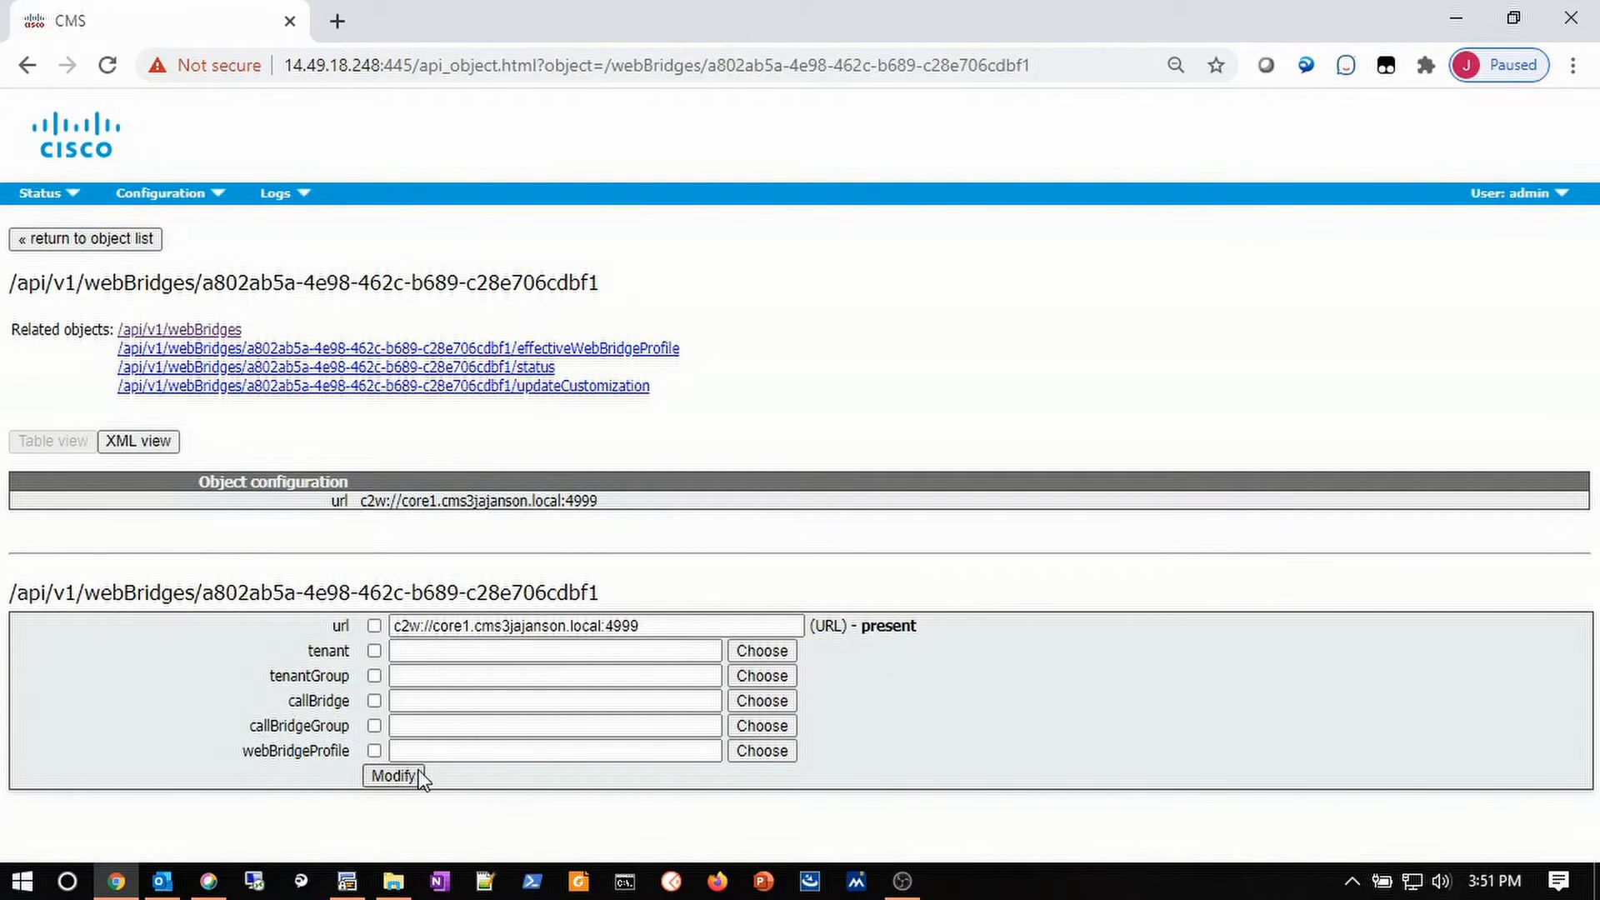
left_click(754, 759)
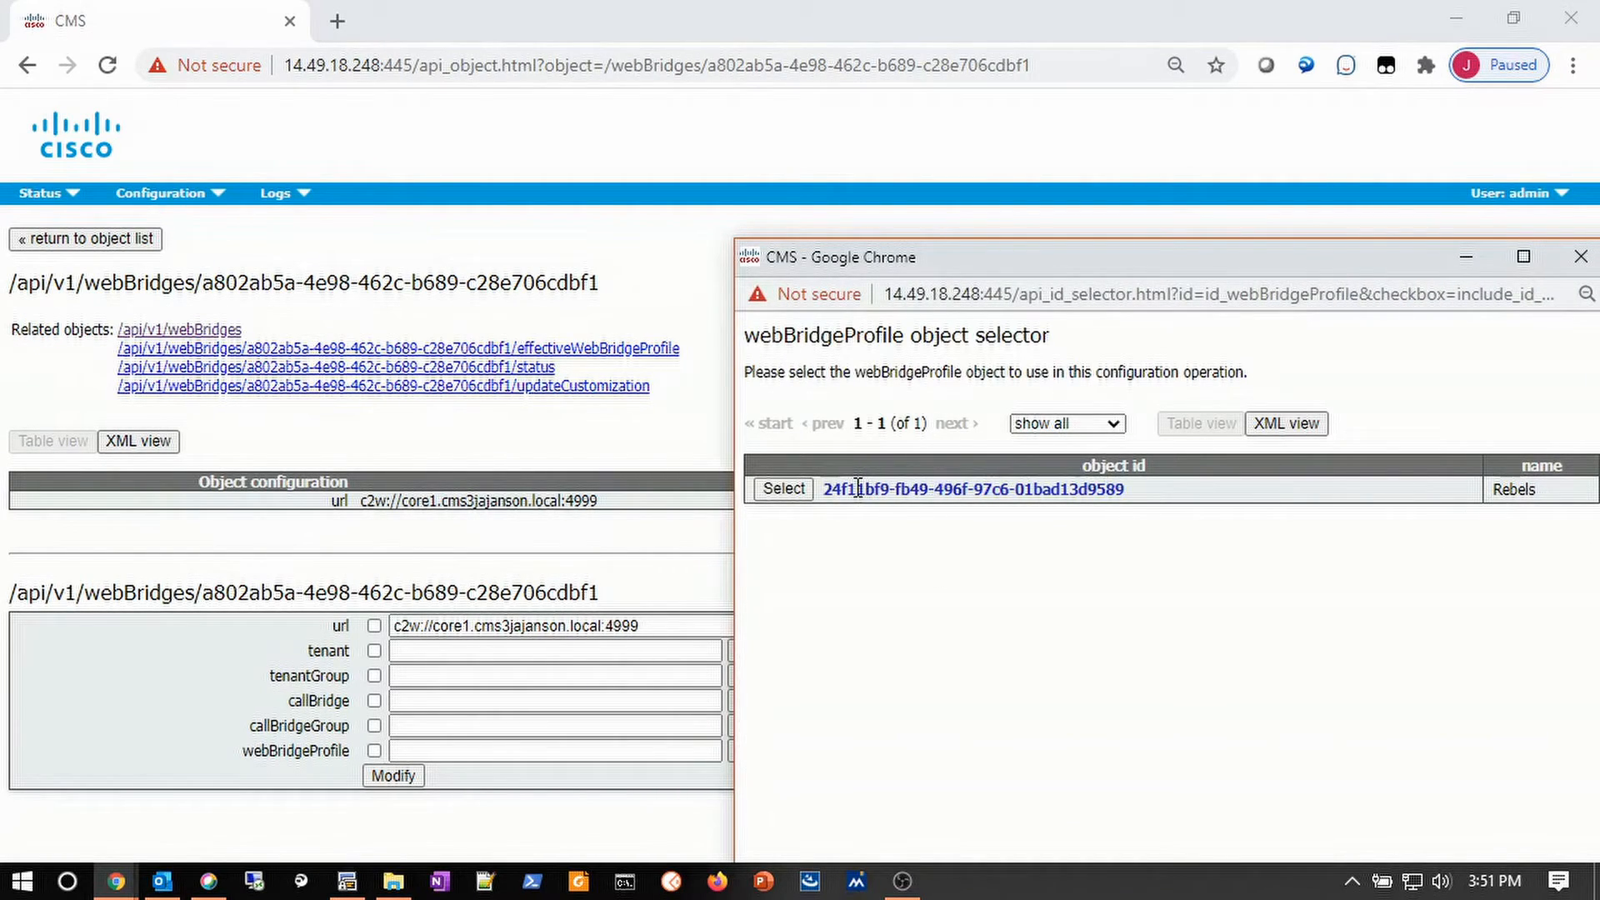
left_click(799, 489)
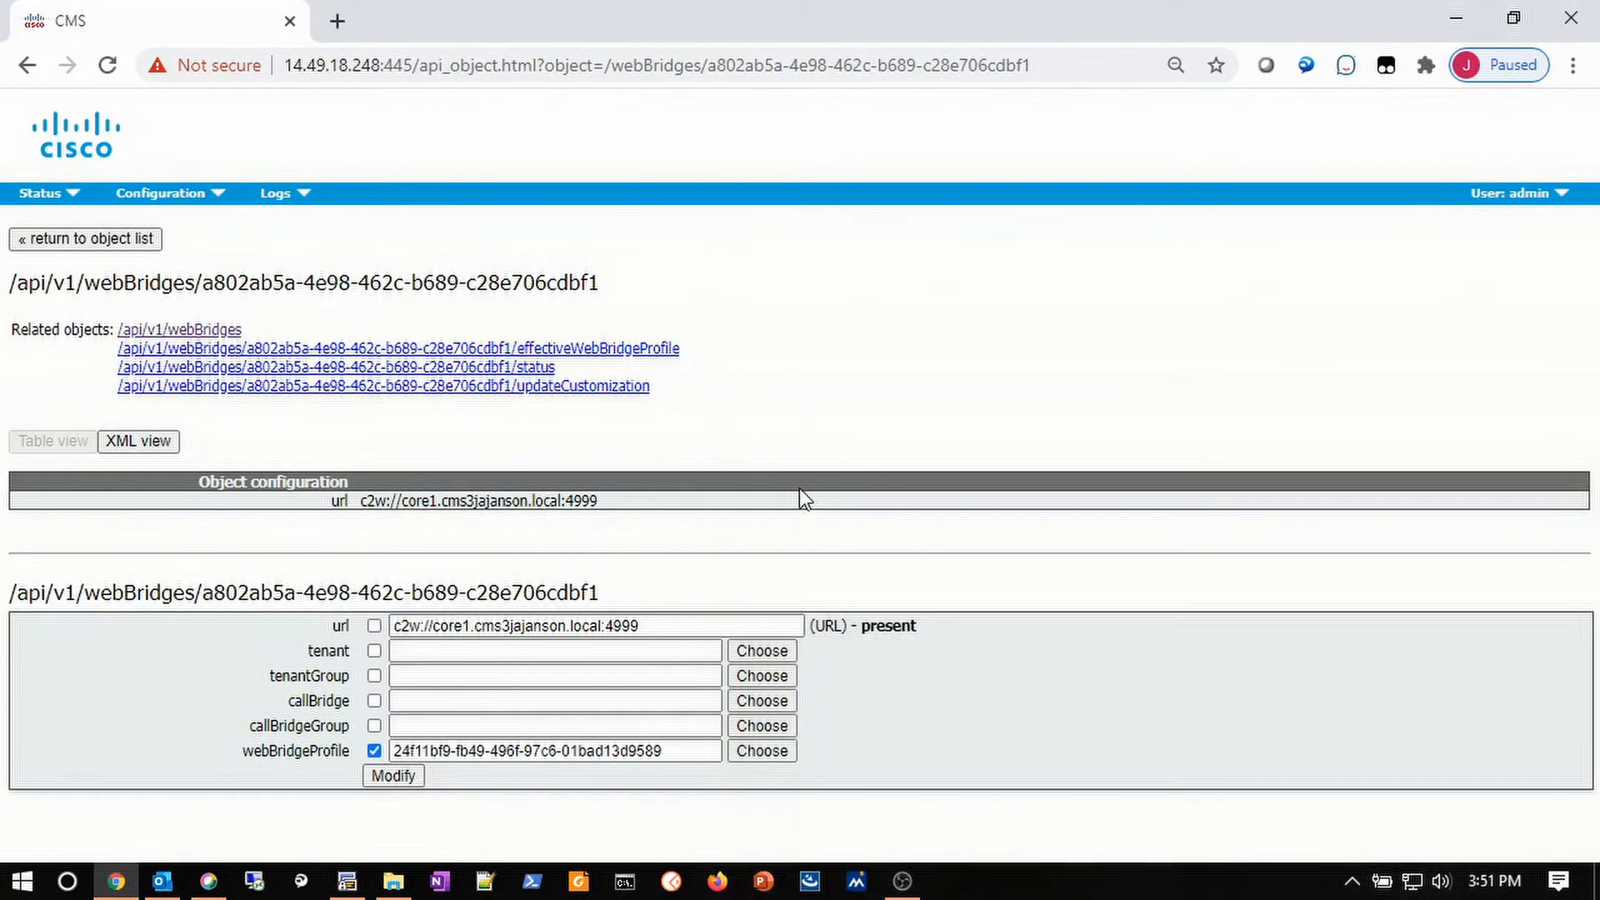
left_click(392, 776)
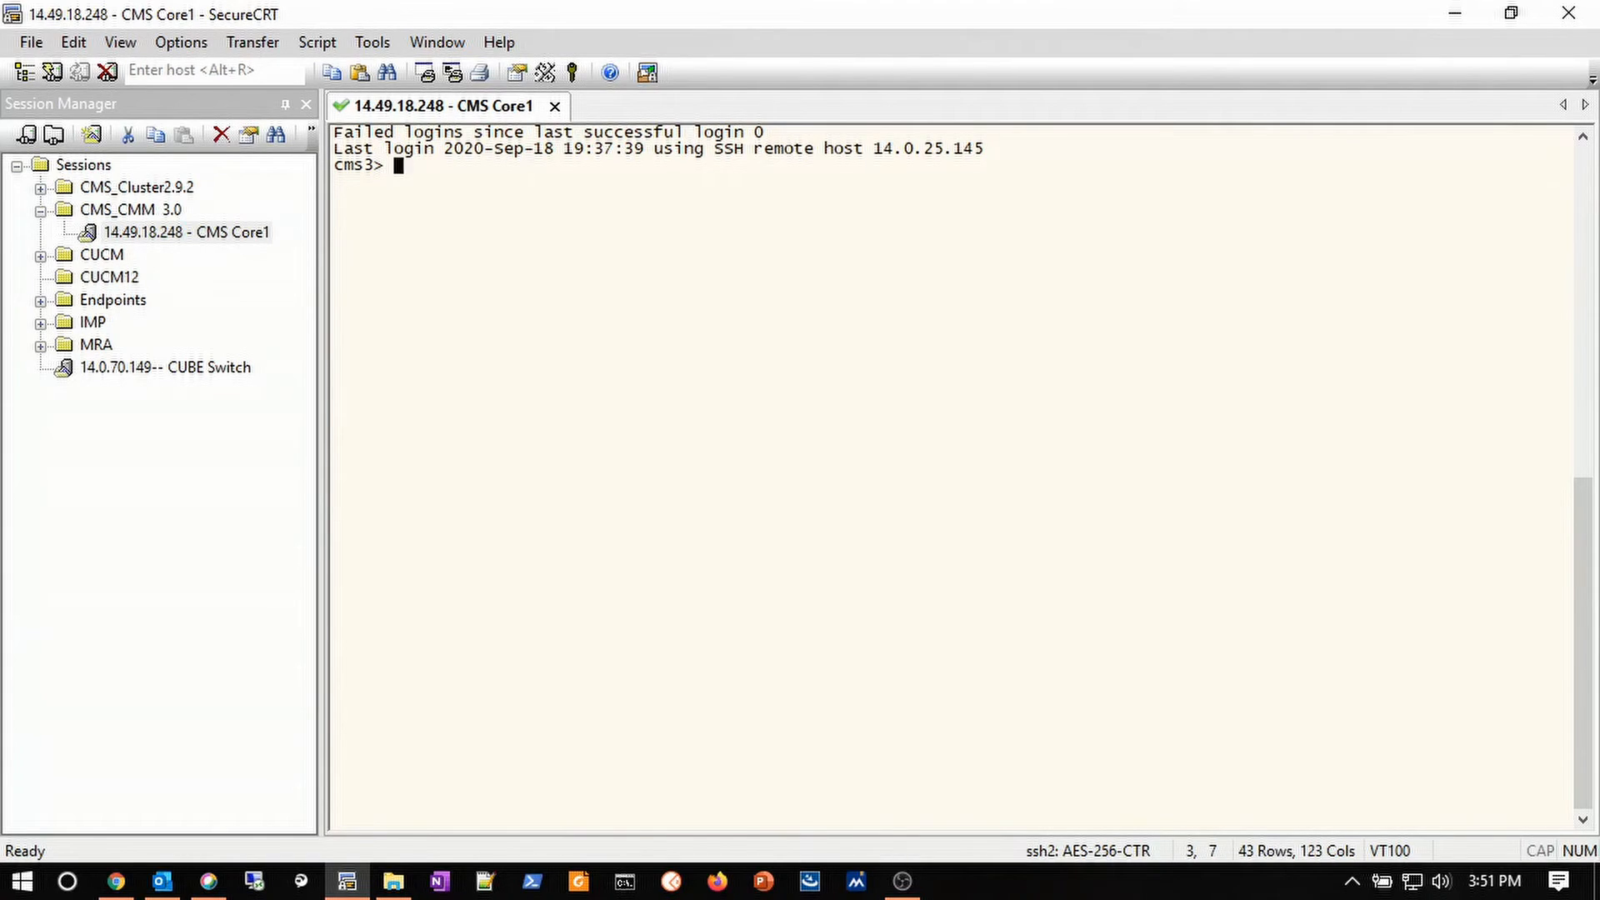
- Run callbridge restart in the SecureCRT session for CMS Core1
type("callbridge rest")
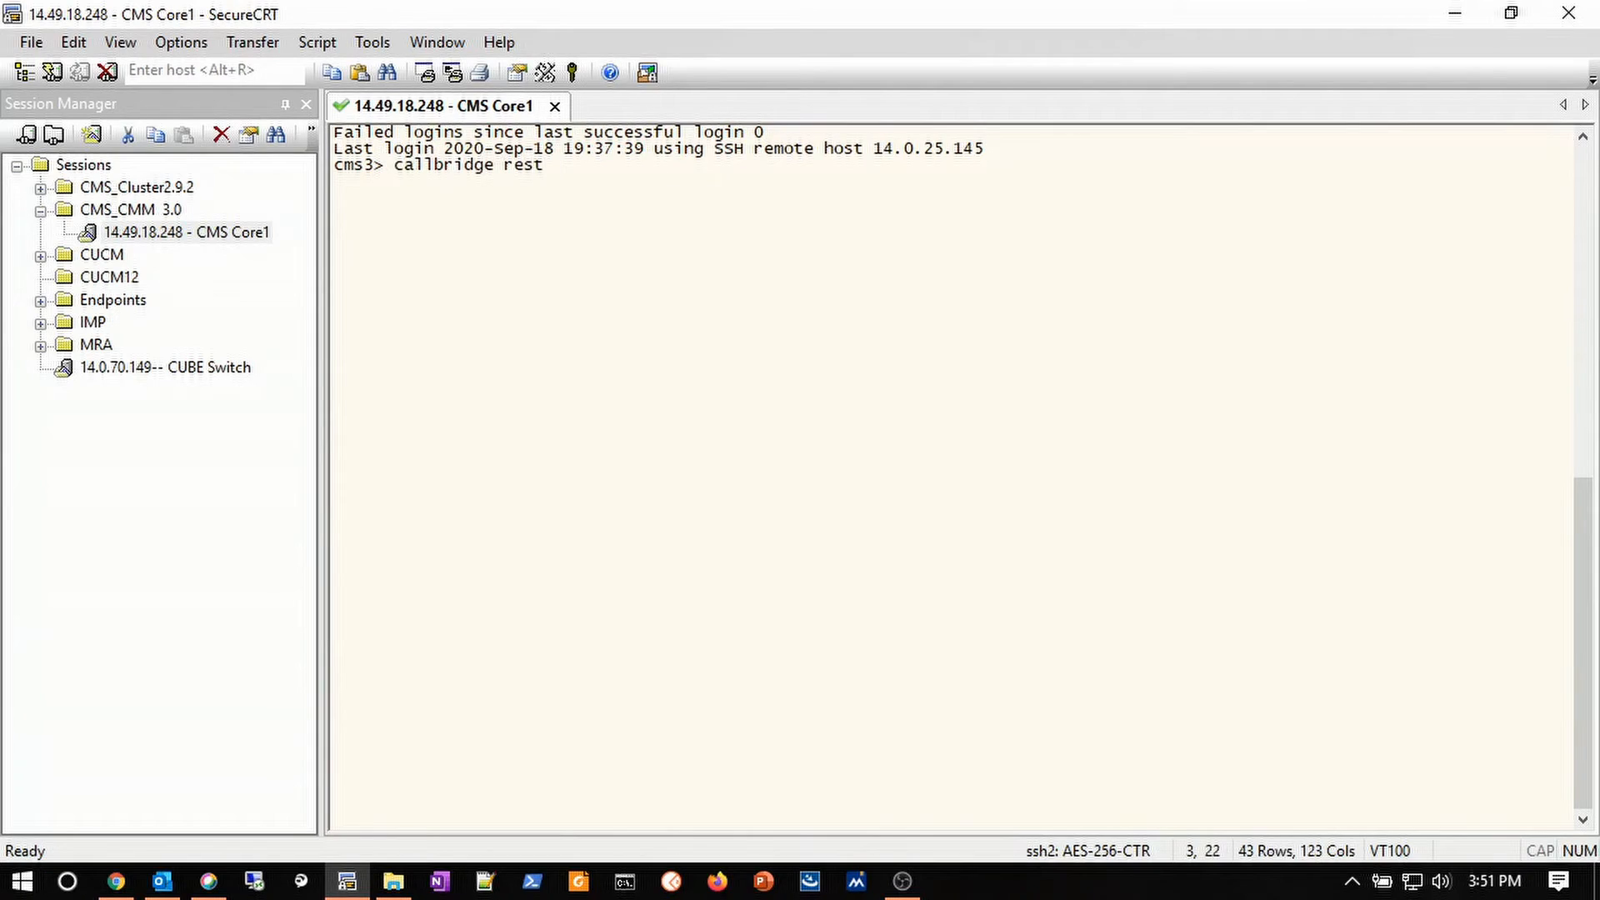
type("art")
key("Return")
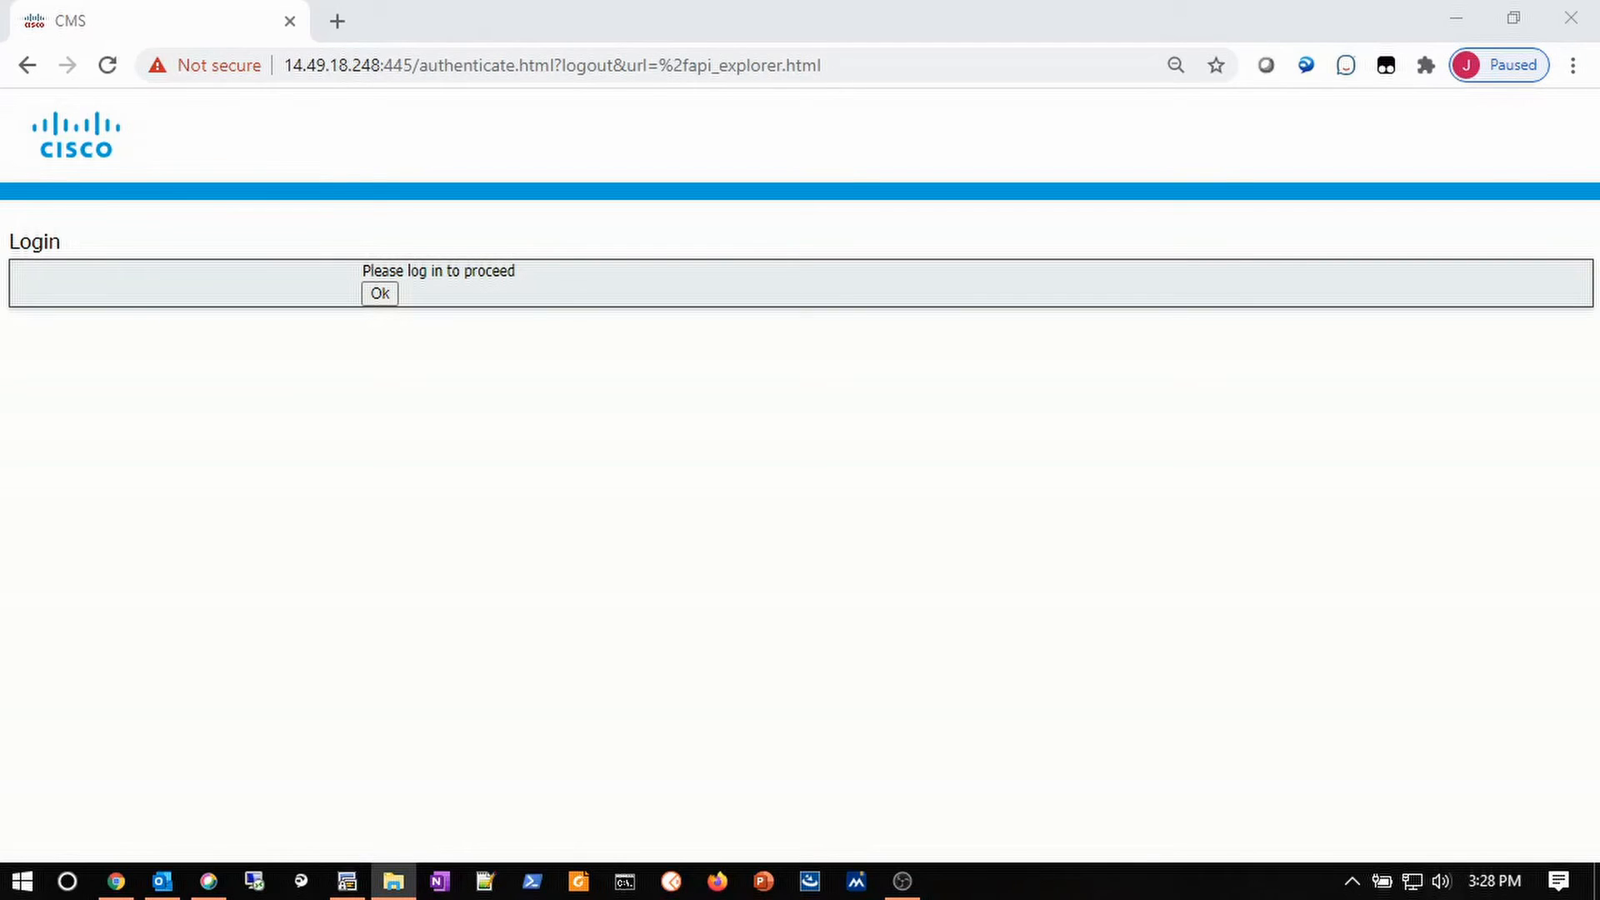
left_click(338, 21)
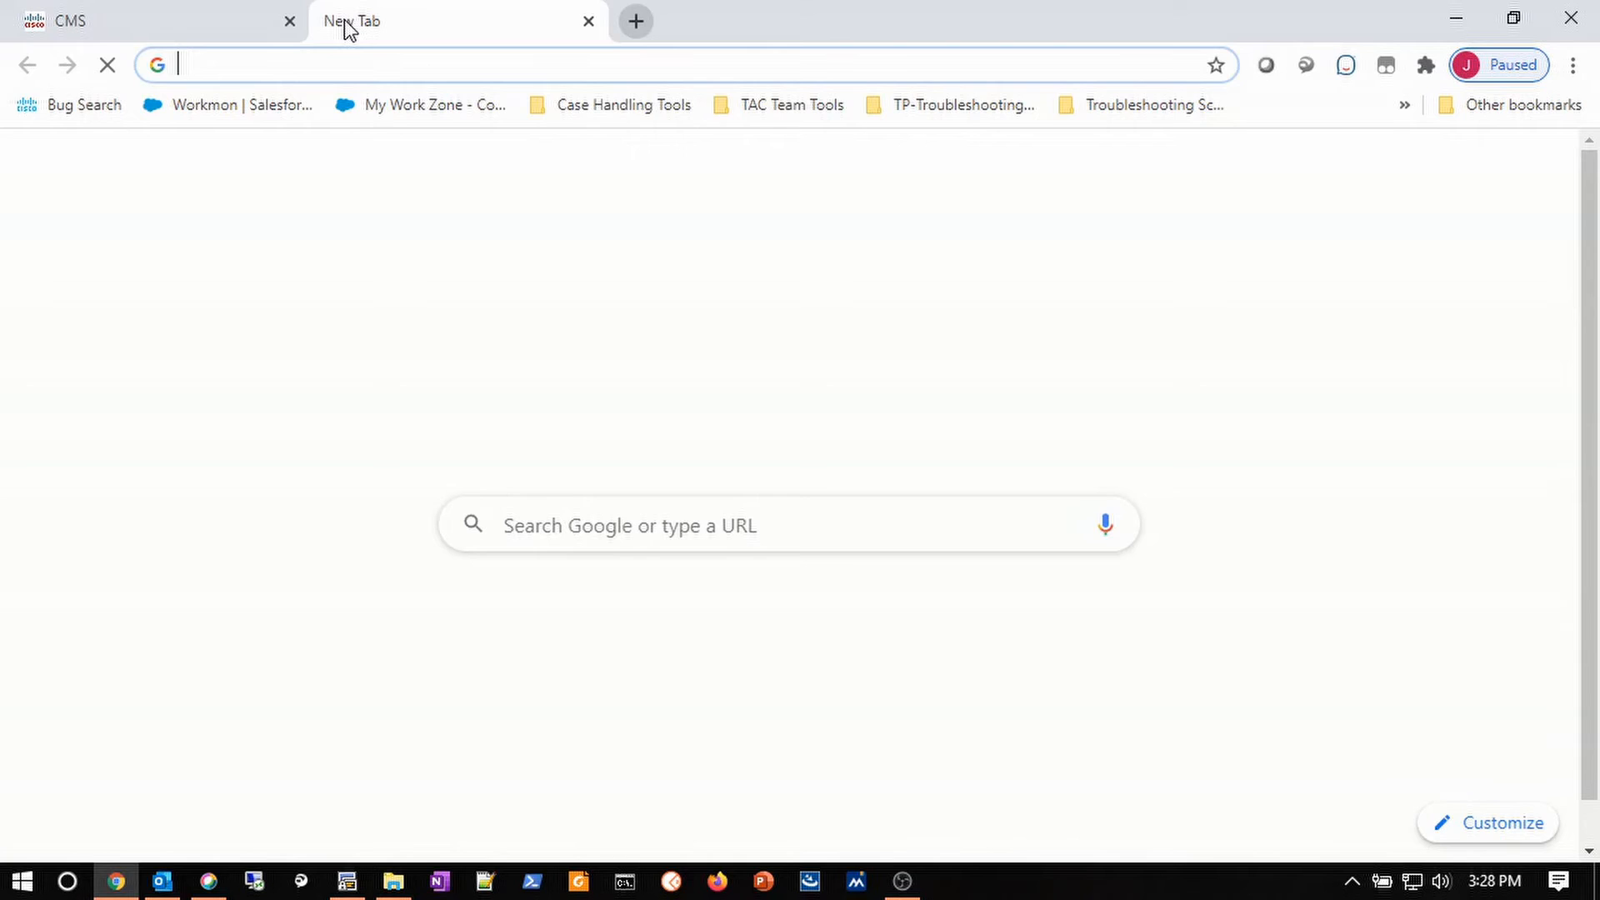
type("https")
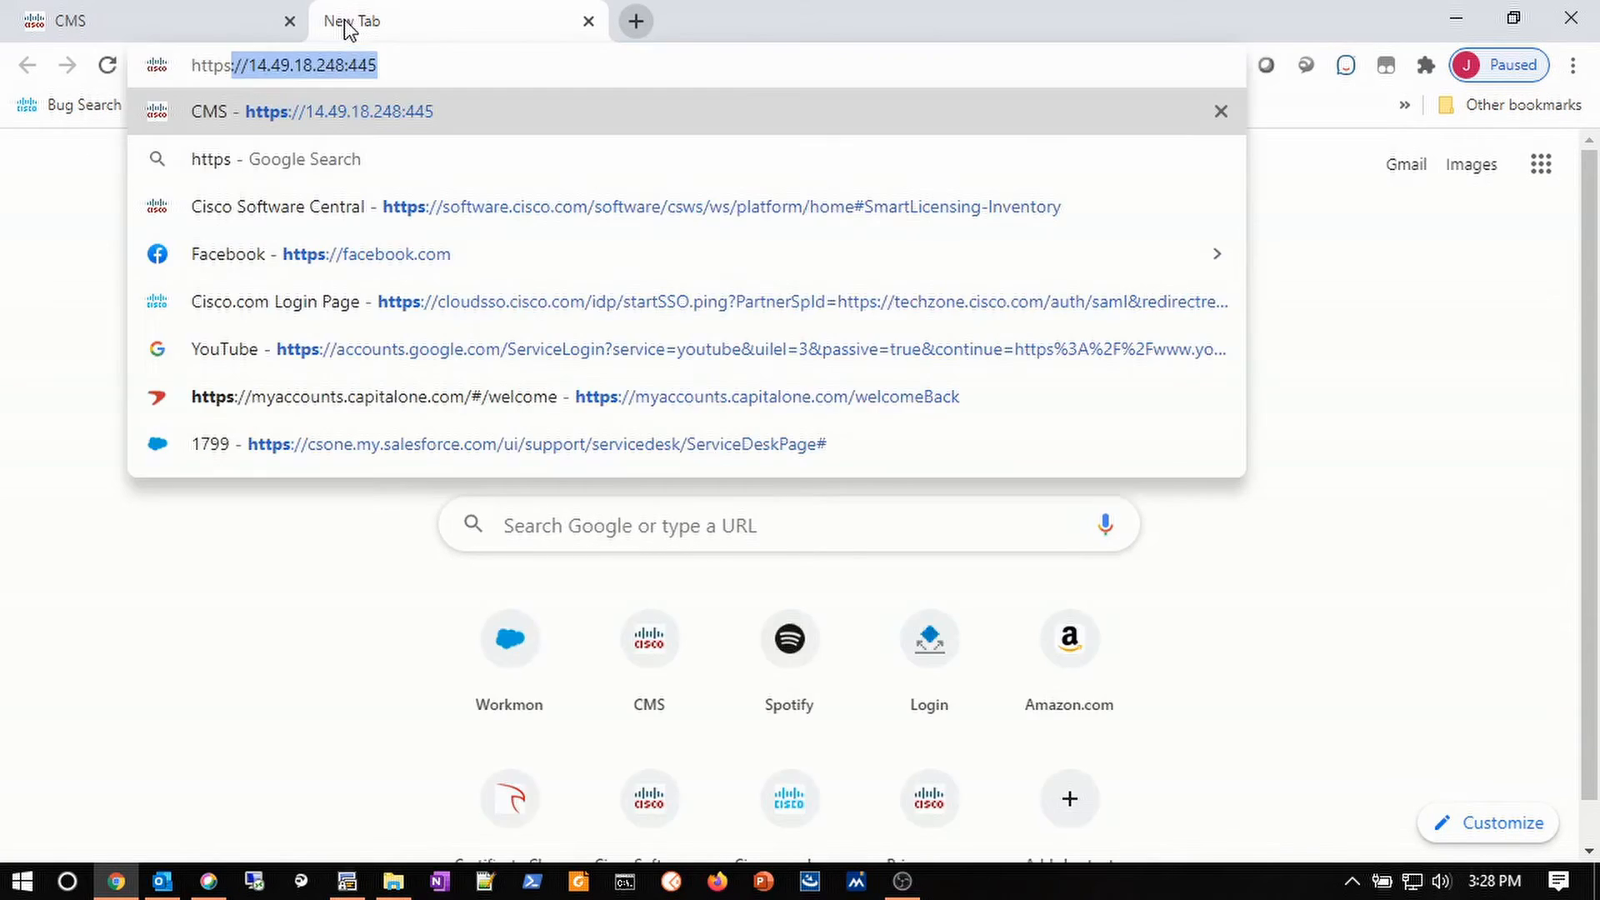
type("://")
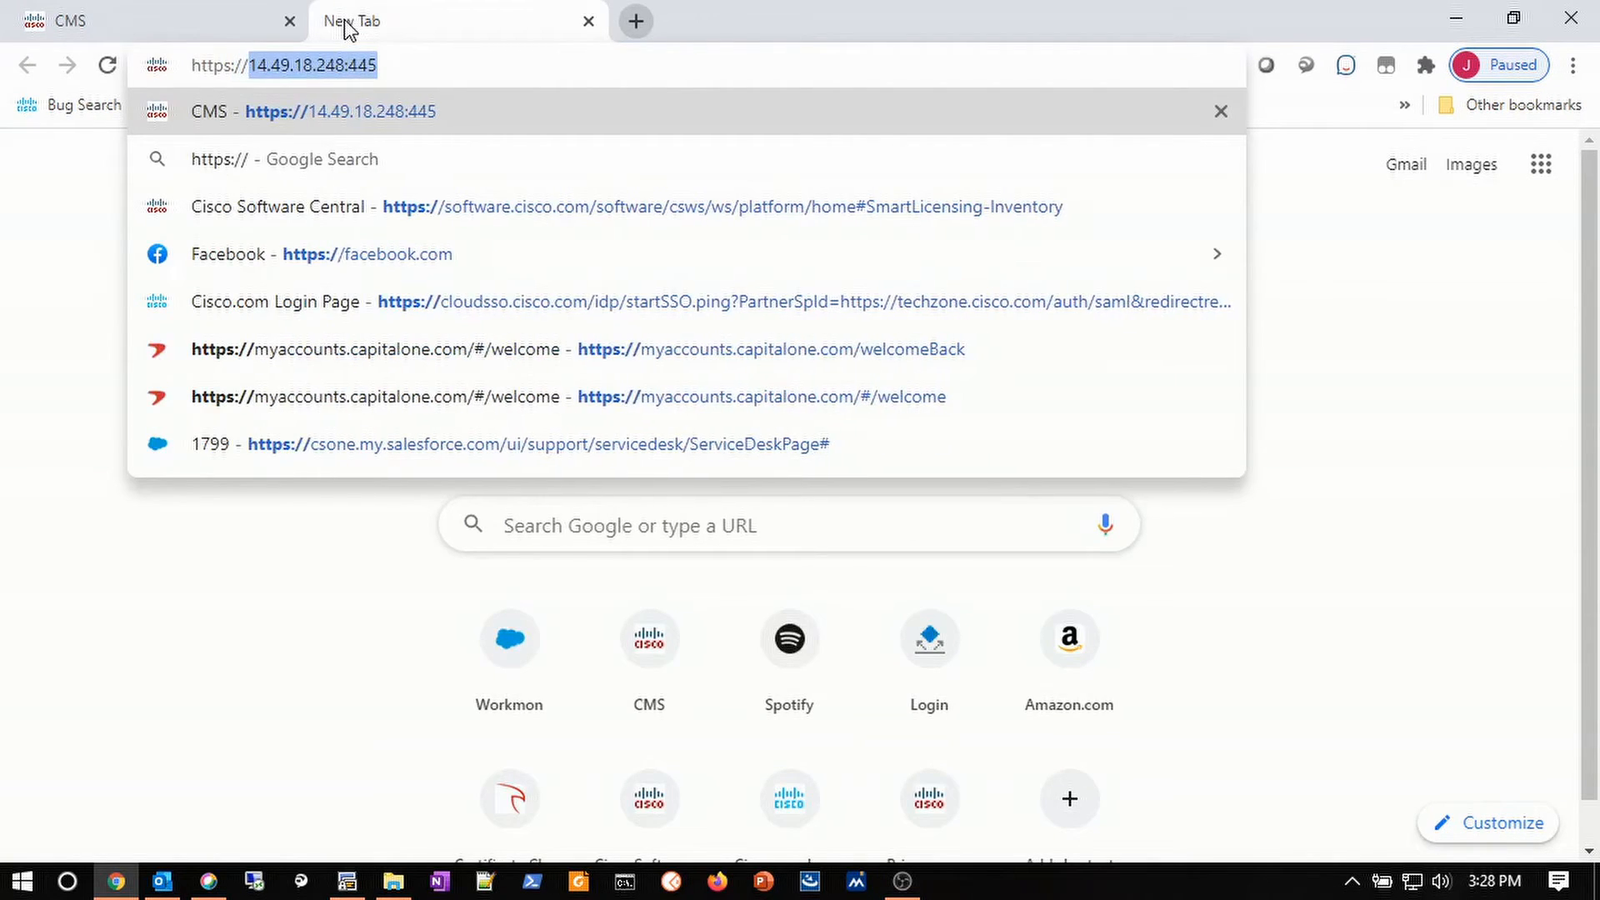
type("14.4")
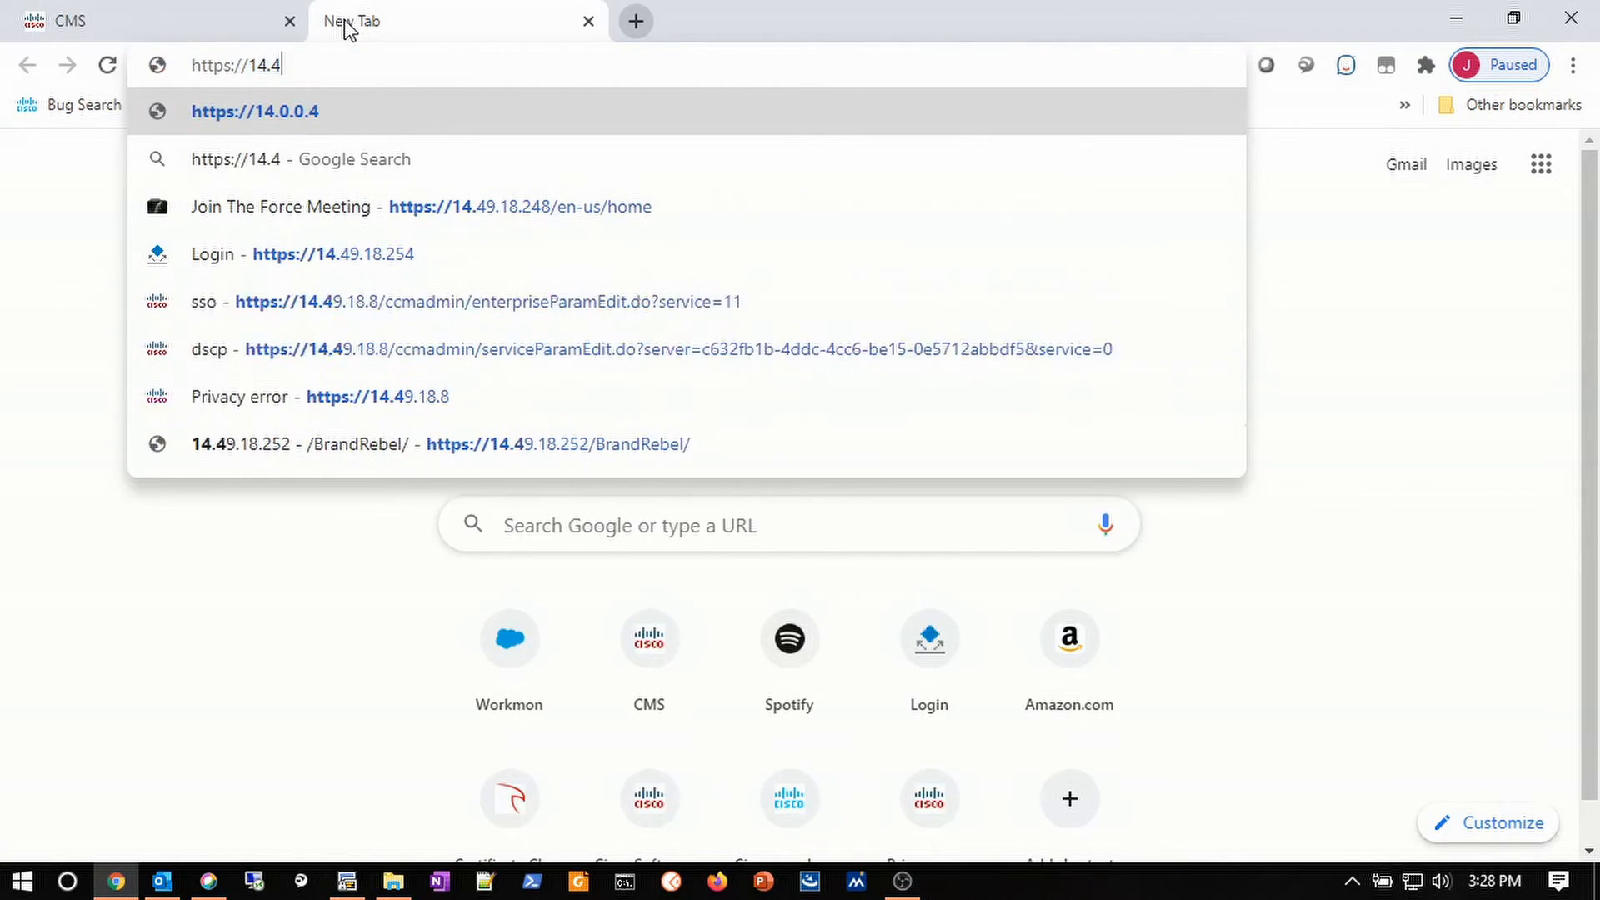
type("9.18.248")
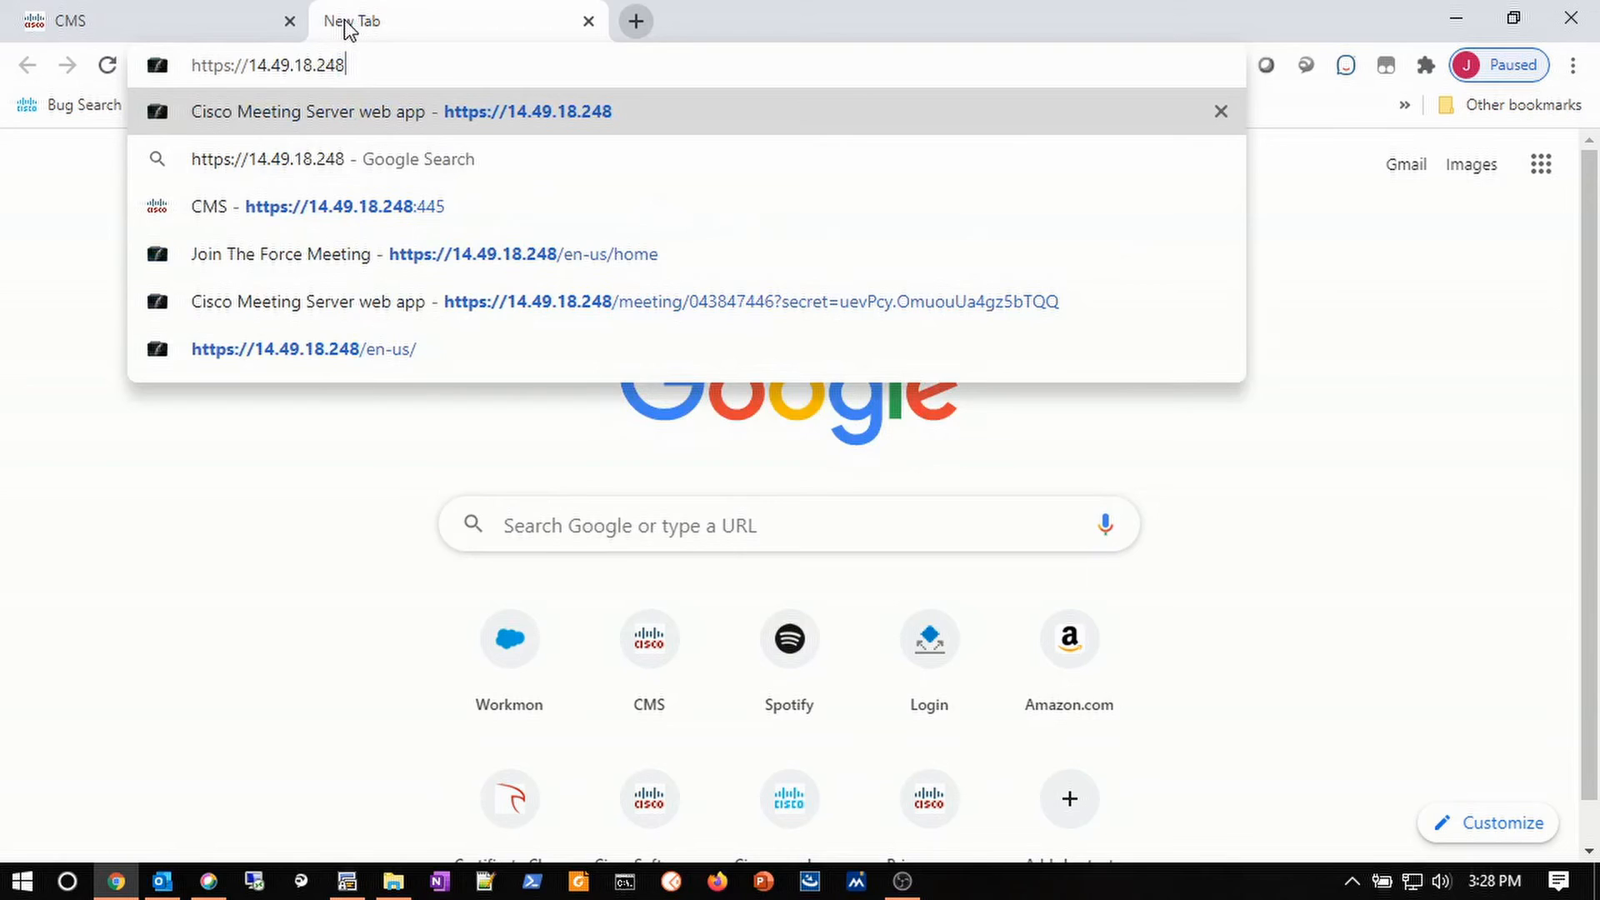
type("/")
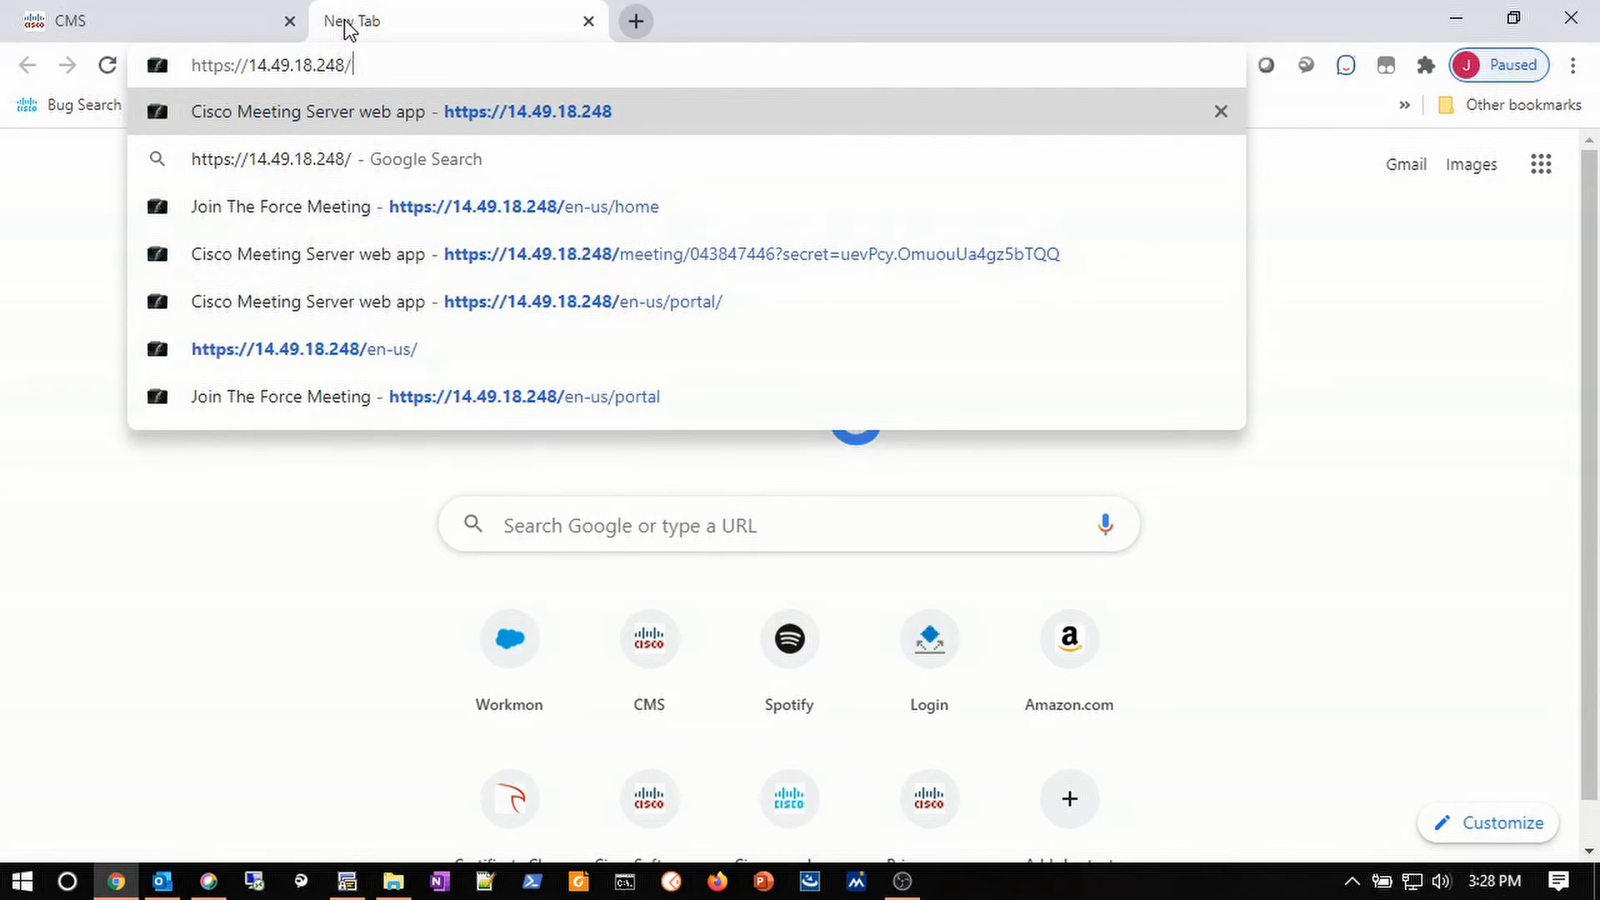
left_click(582, 206)
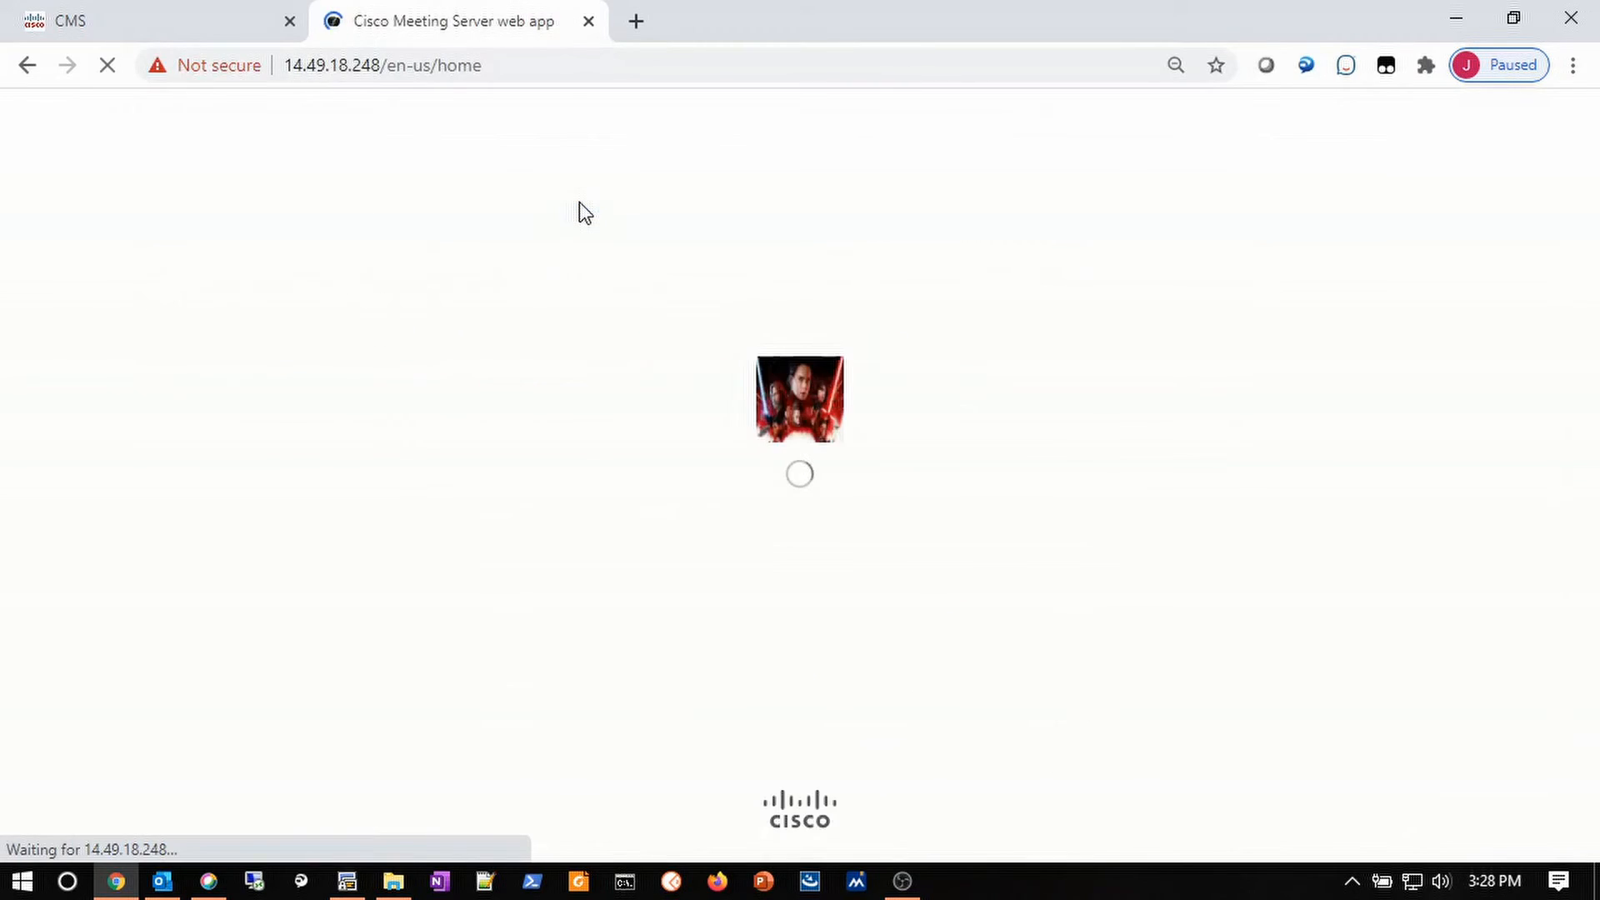